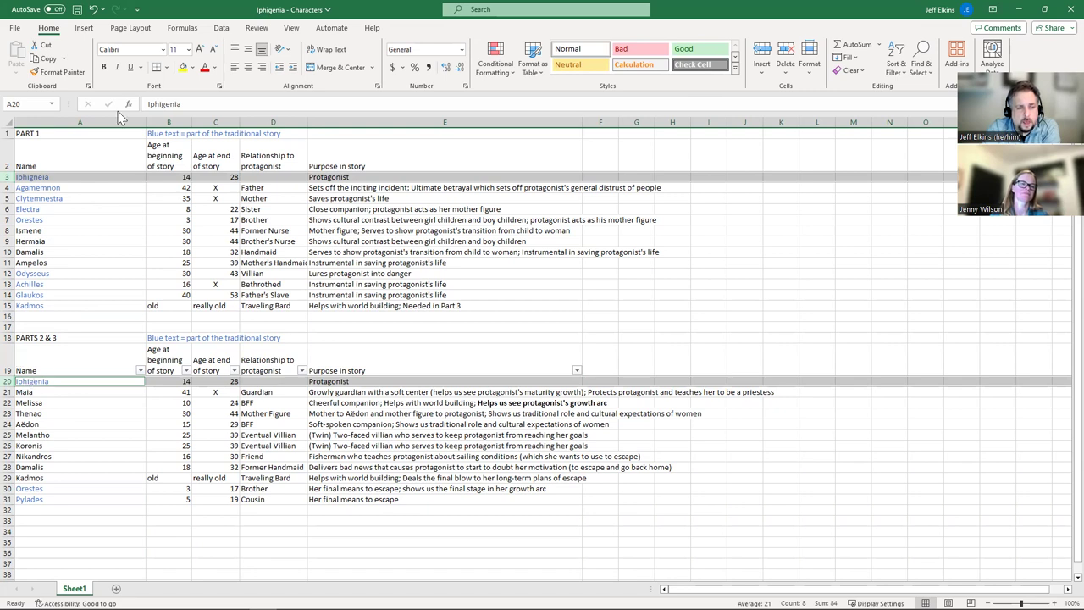
# Review the character names in Part 1 and Parts 2 & 3 and their listed purposes in the story
pyautogui.click(104, 197)
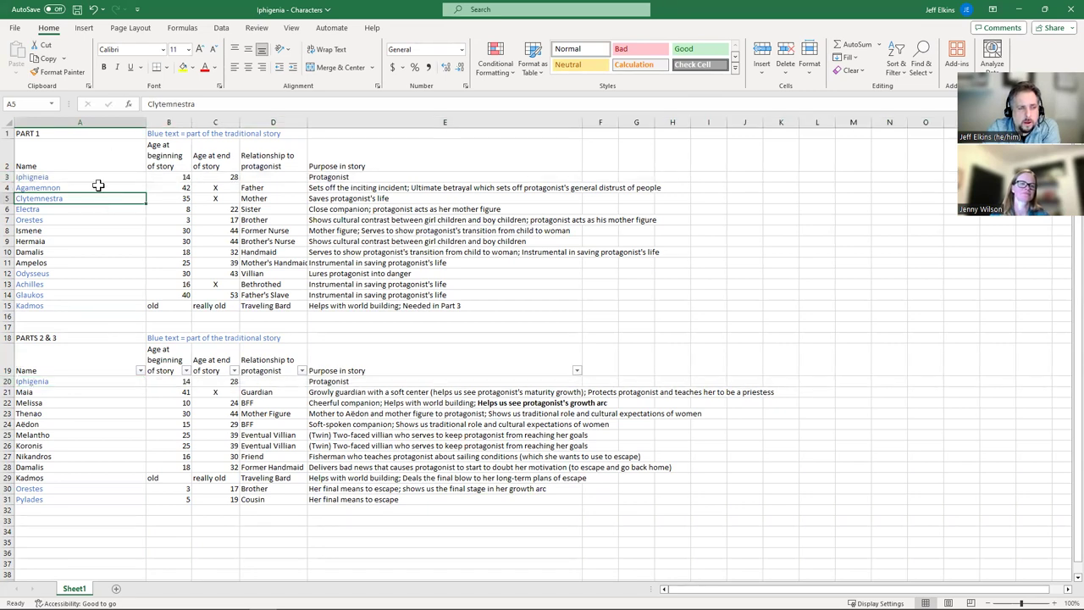
pyautogui.click(98, 187)
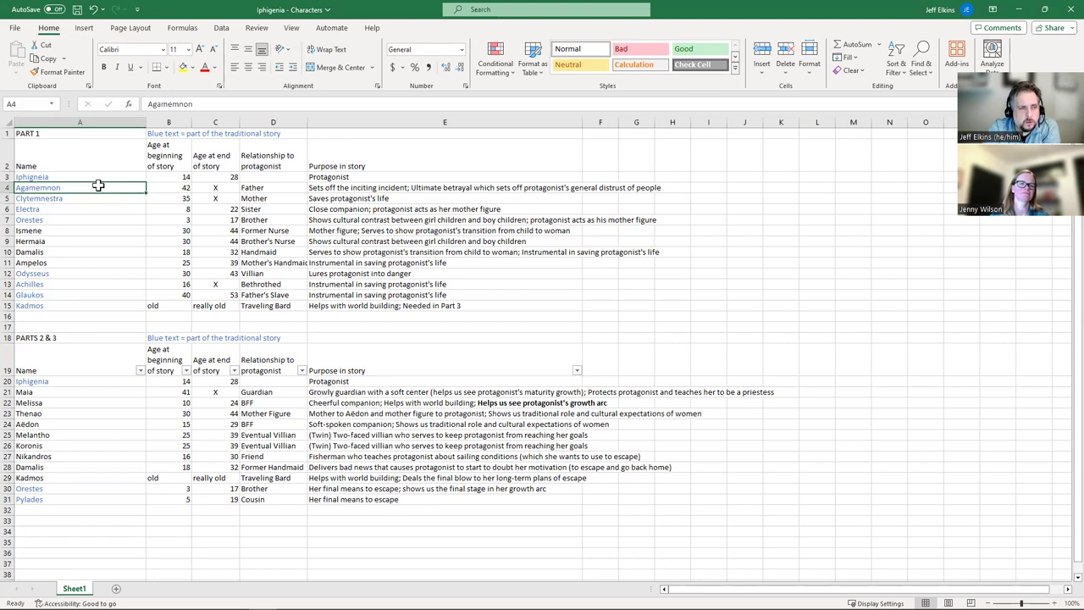
pyautogui.moveTo(93, 191); pyautogui.dragTo(91, 302)
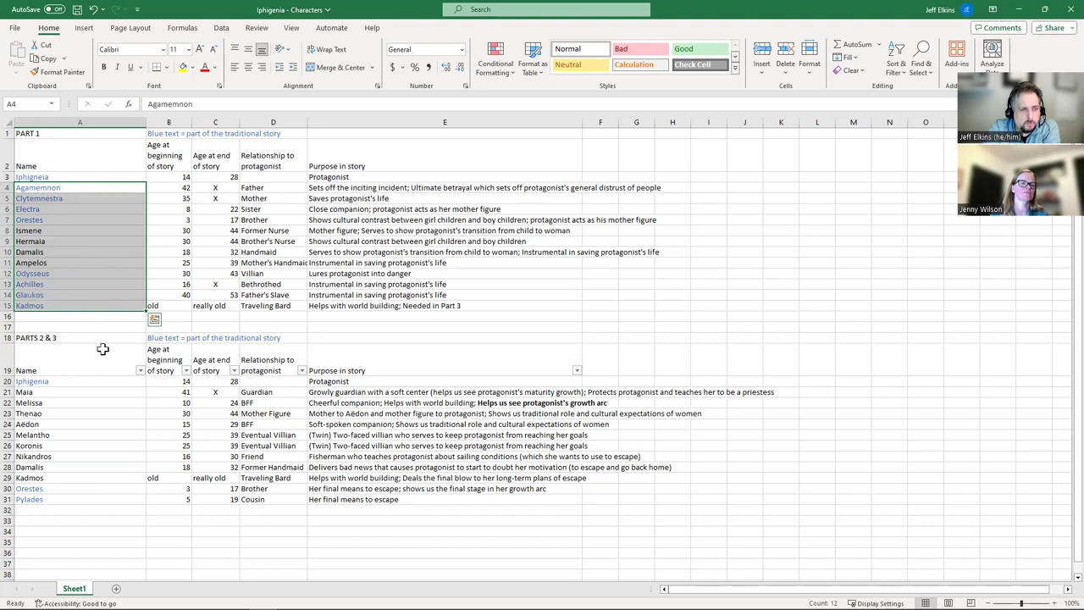
pyautogui.click(110, 395)
pyautogui.moveTo(110, 395); pyautogui.dragTo(93, 502)
pyautogui.click(262, 571)
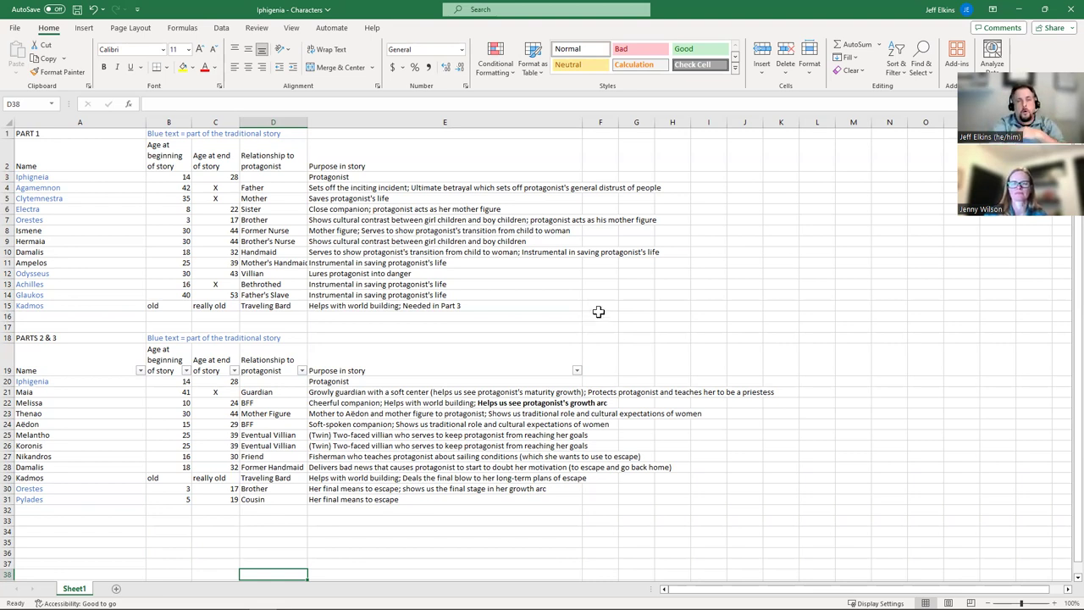
pyautogui.click(411, 188)
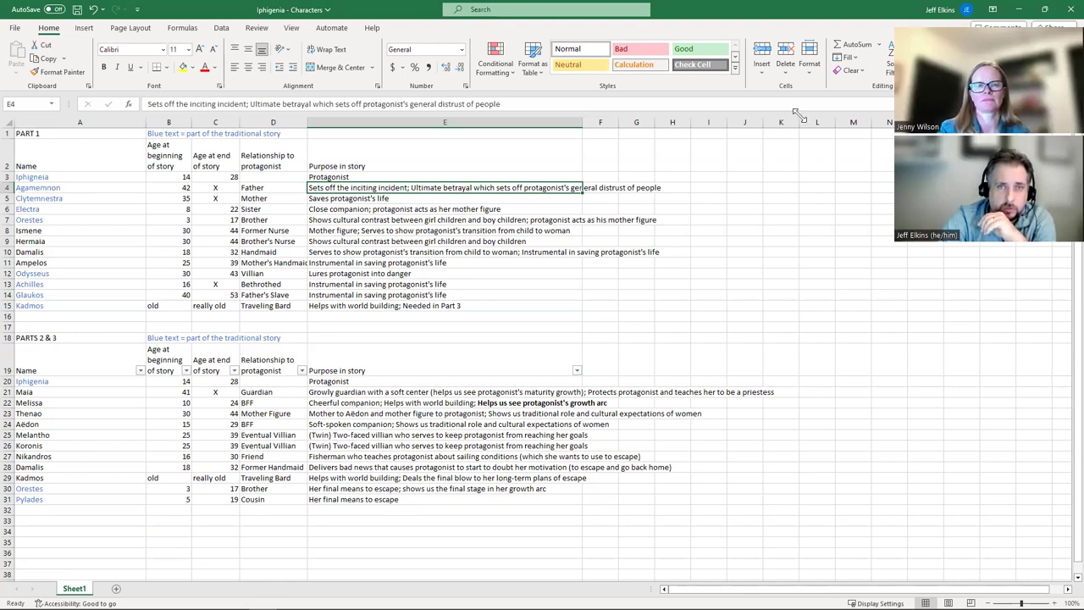
pyautogui.click(364, 210)
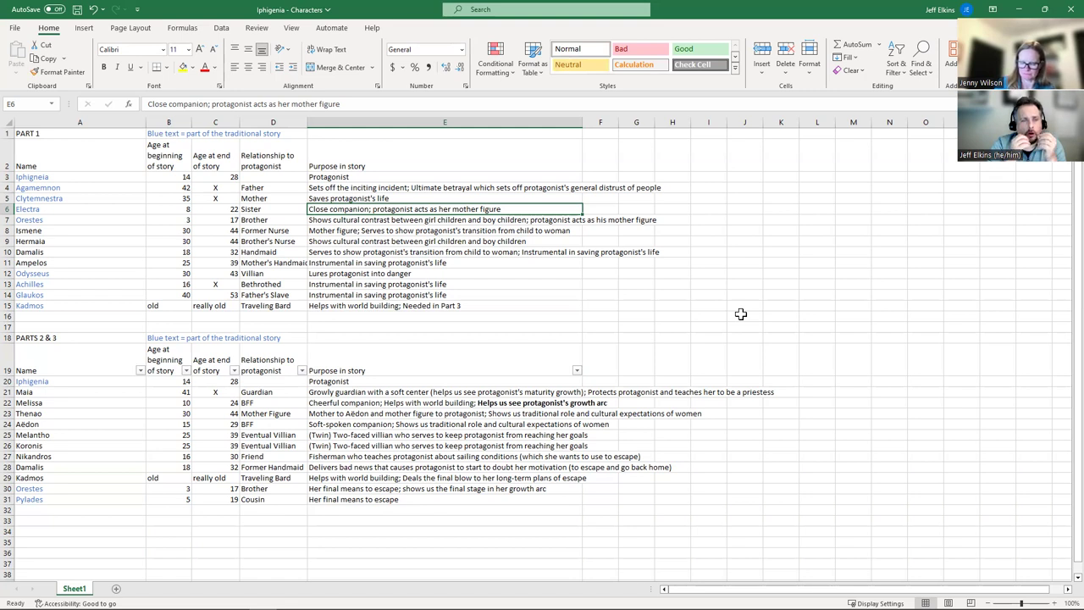
# Bold the words "sets off protagonist's general distrust of people" in Agamemnon's Purpose in story cell, E4
pyautogui.click(460, 188)
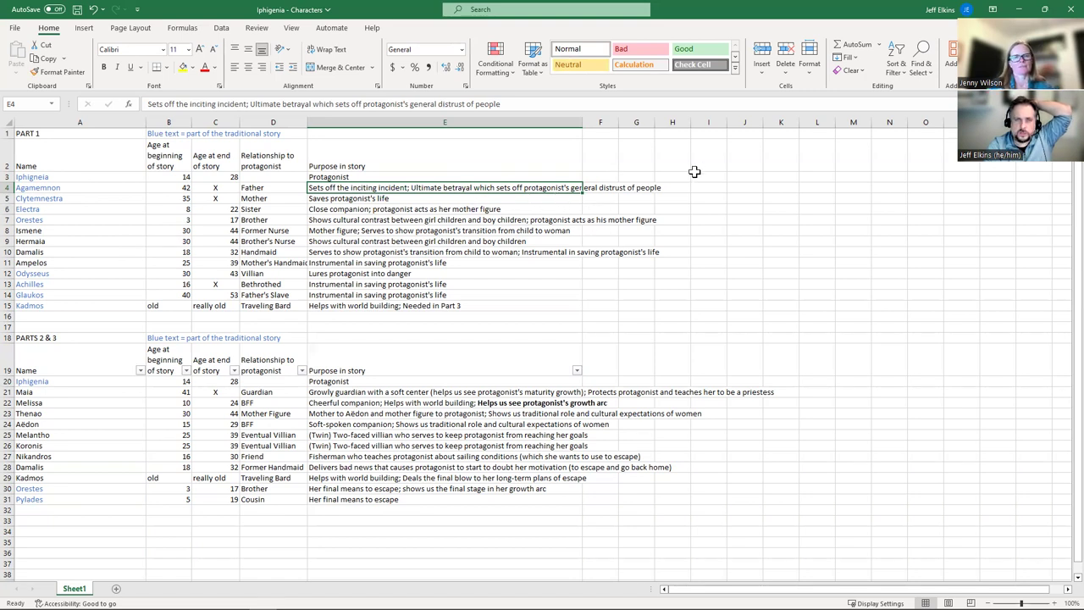
pyautogui.moveTo(41, 188); pyautogui.dragTo(383, 185)
pyautogui.click(471, 187)
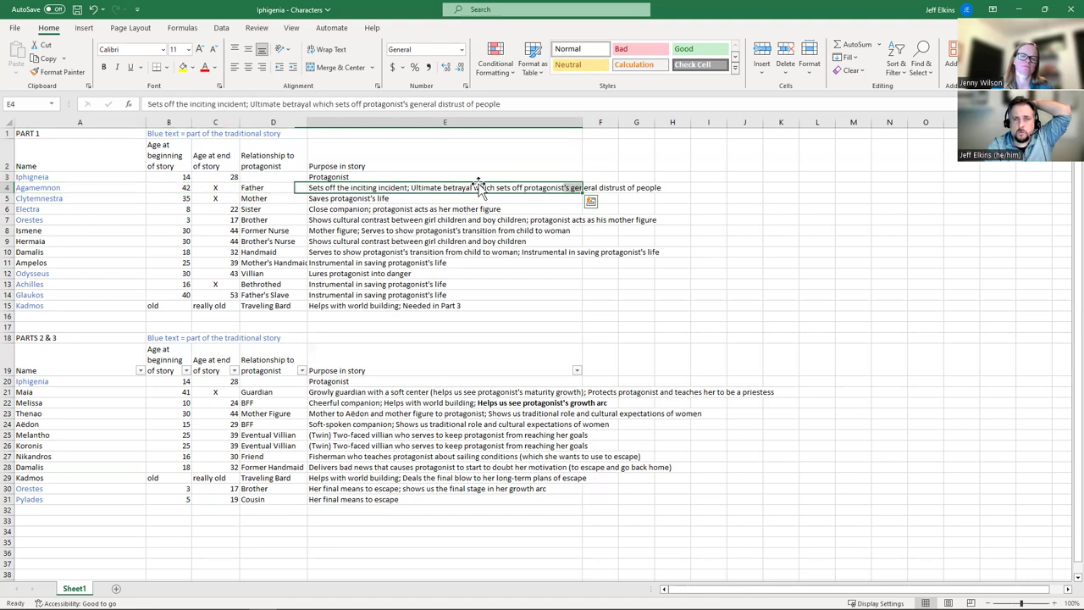
pyautogui.moveTo(335, 105); pyautogui.dragTo(502, 106)
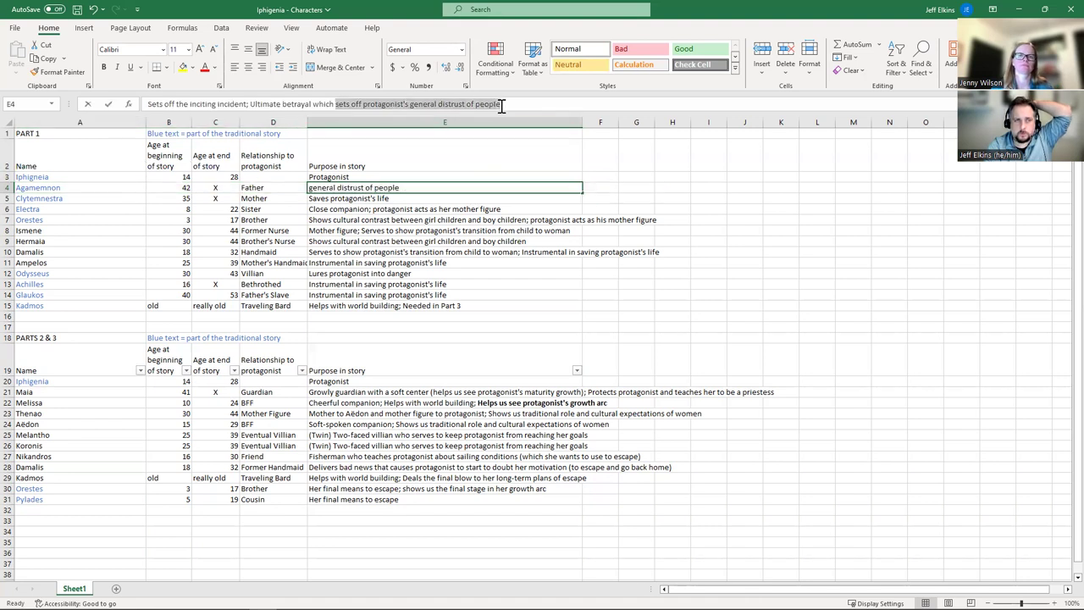
pyautogui.click(105, 68)
pyautogui.click(642, 261)
pyautogui.click(683, 188)
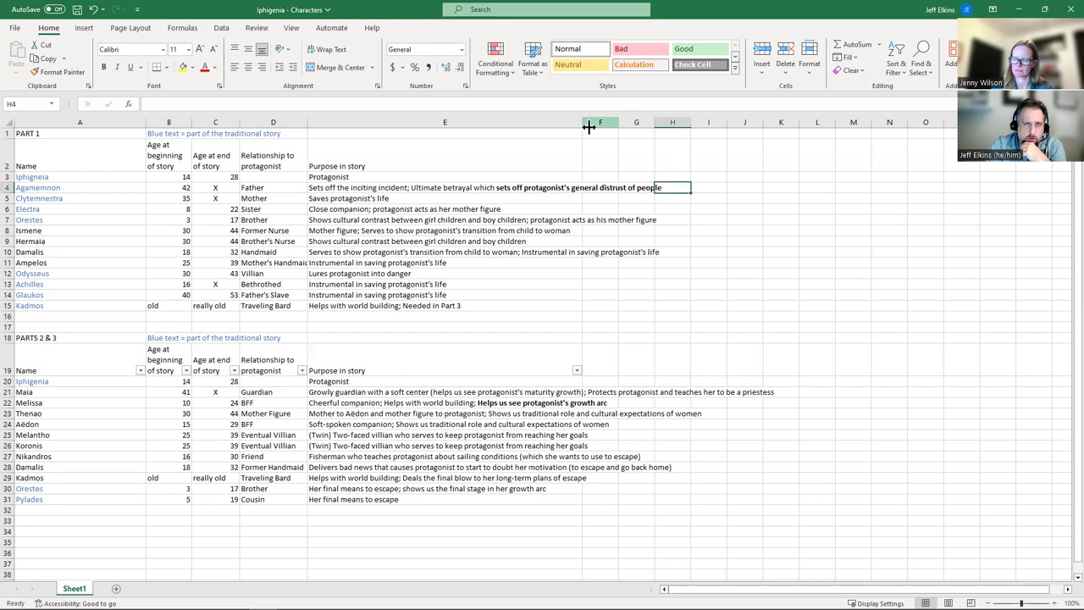
# Widen the Purpose in story column to fit Agamemnon's full text and enter "anchor" beside it in F4
pyautogui.moveTo(584, 125); pyautogui.dragTo(760, 180)
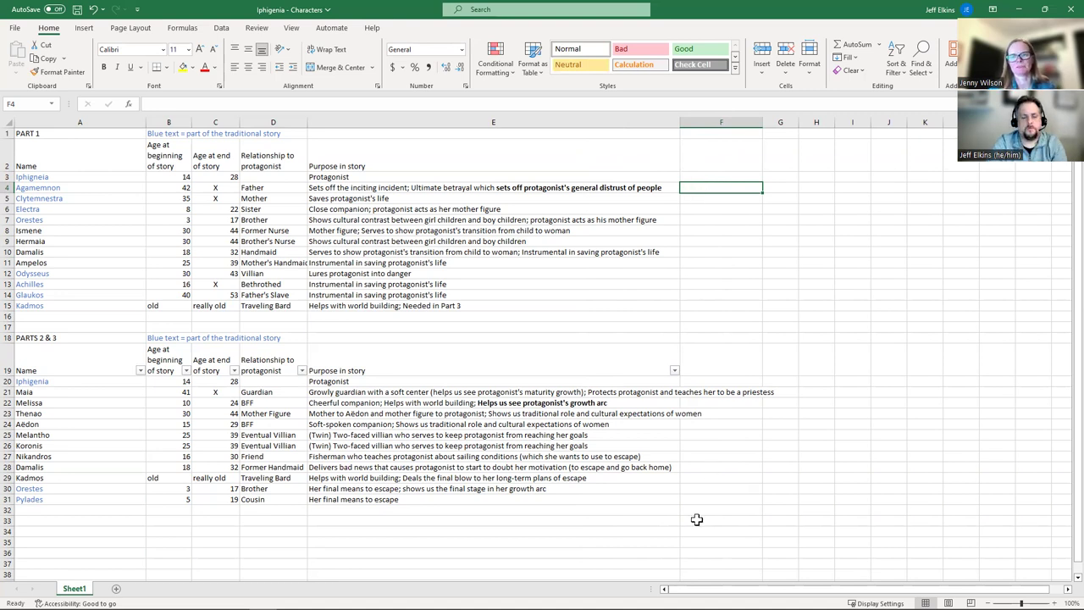
pyautogui.write('anchor')
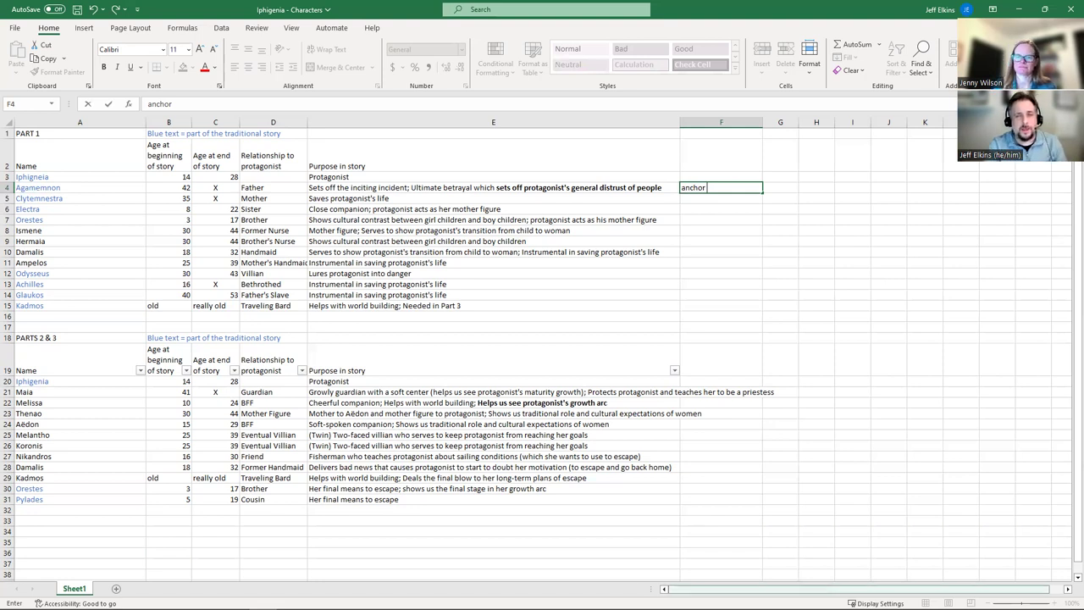
pyautogui.click(749, 367)
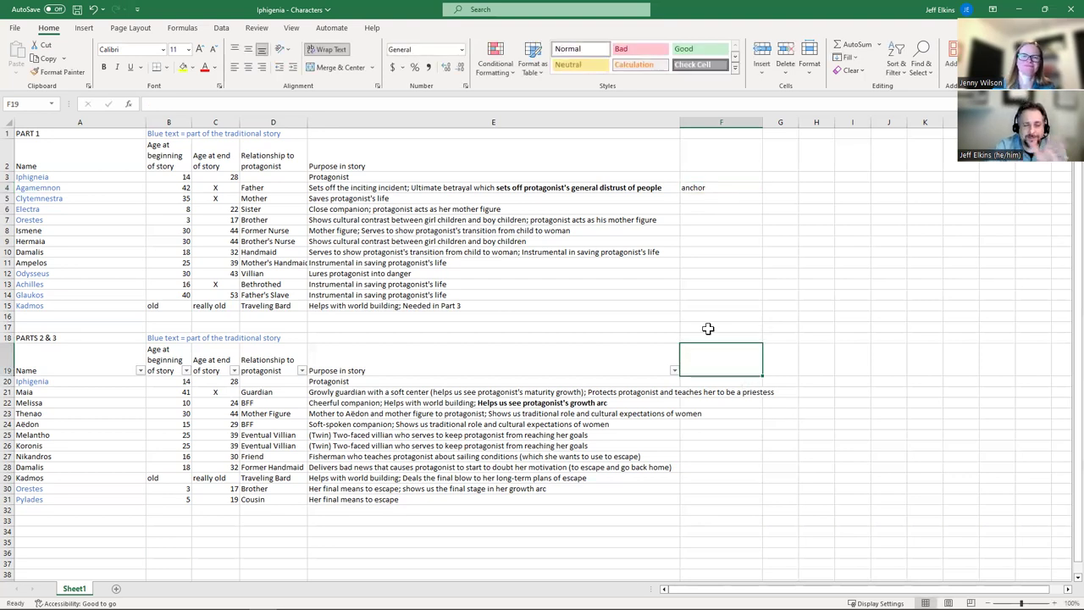
# Enter "Engine" in F5 beside Clytemnestra's purpose in the Part 1 list
pyautogui.click(416, 205)
pyautogui.press('Up')
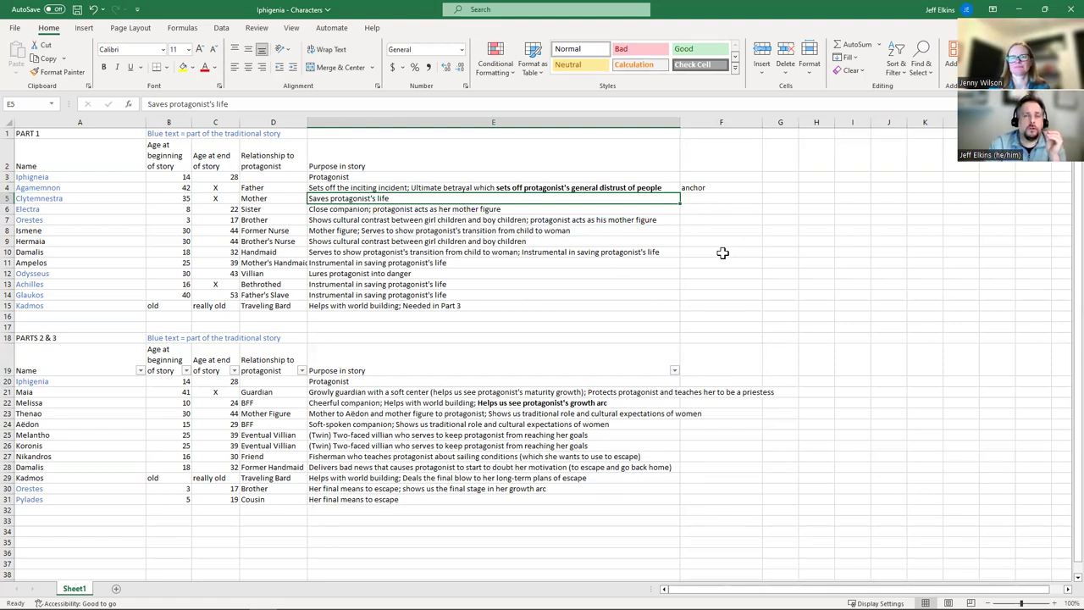
pyautogui.click(747, 292)
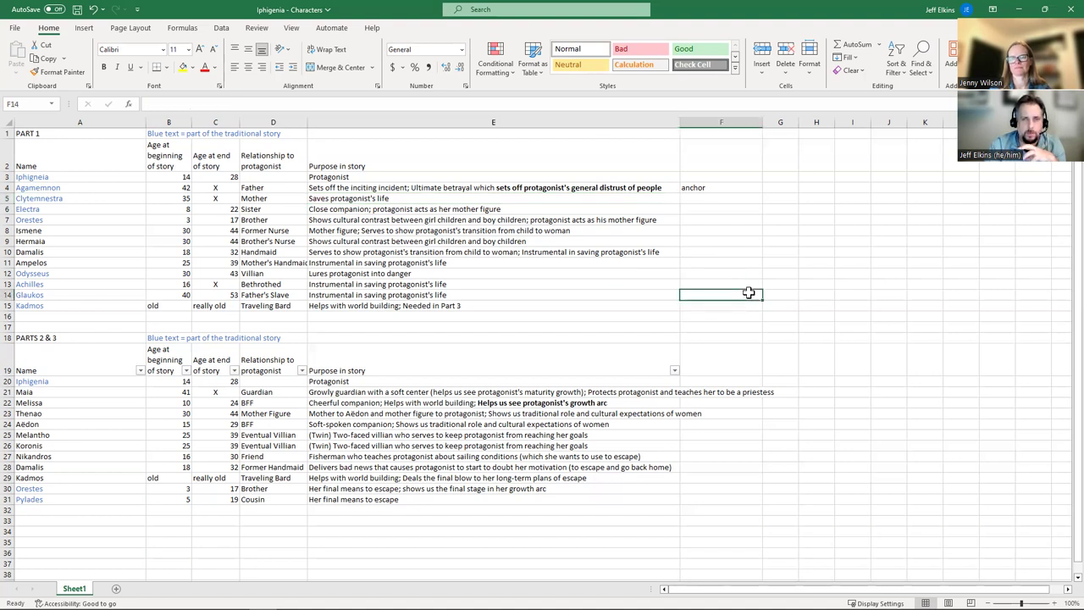
pyautogui.click(701, 199)
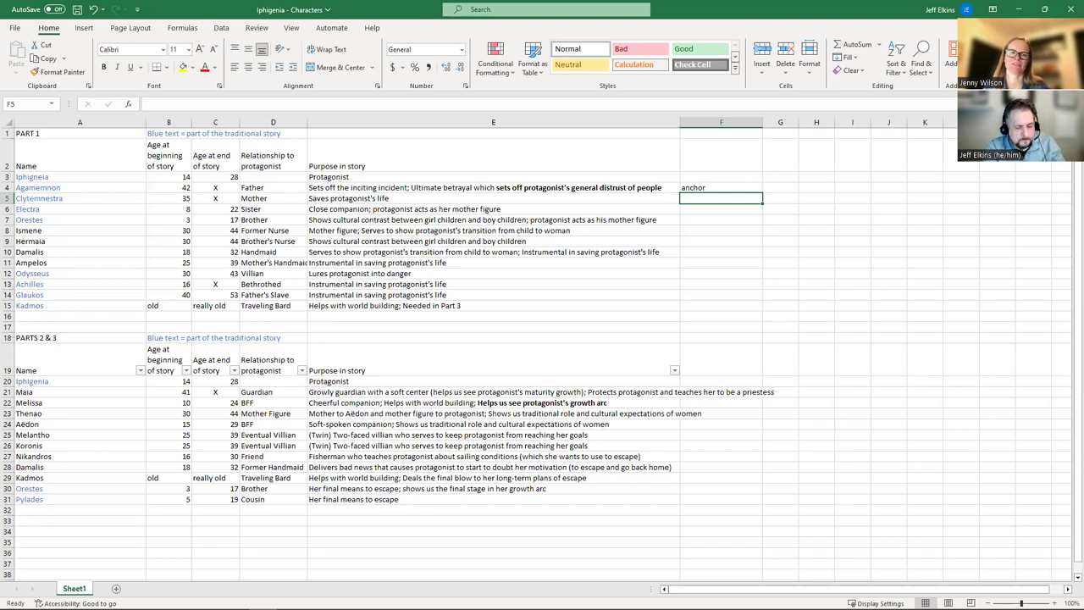
pyautogui.write('Engine')
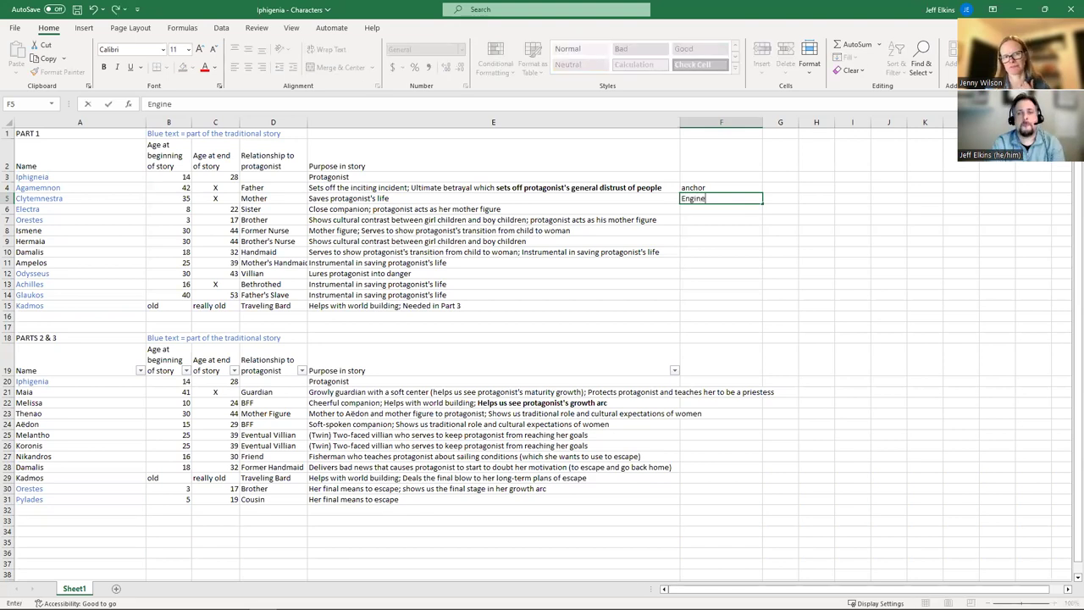
# Capitalize the anchor label beside Agamemnon's purpose in F4
pyautogui.press('Up')
pyautogui.write('Ancho')
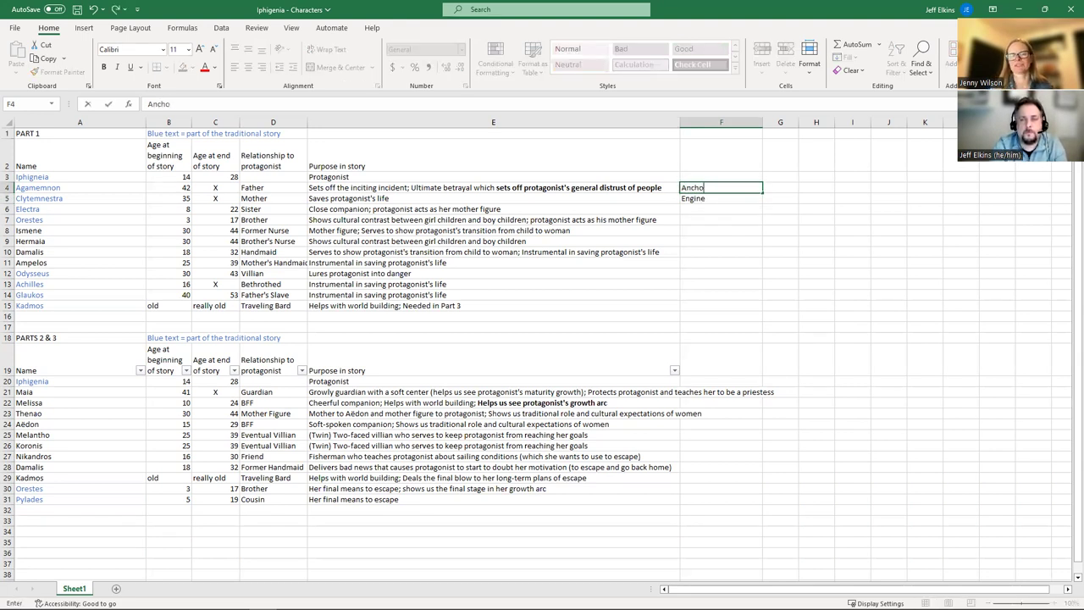
pyautogui.press('Return')
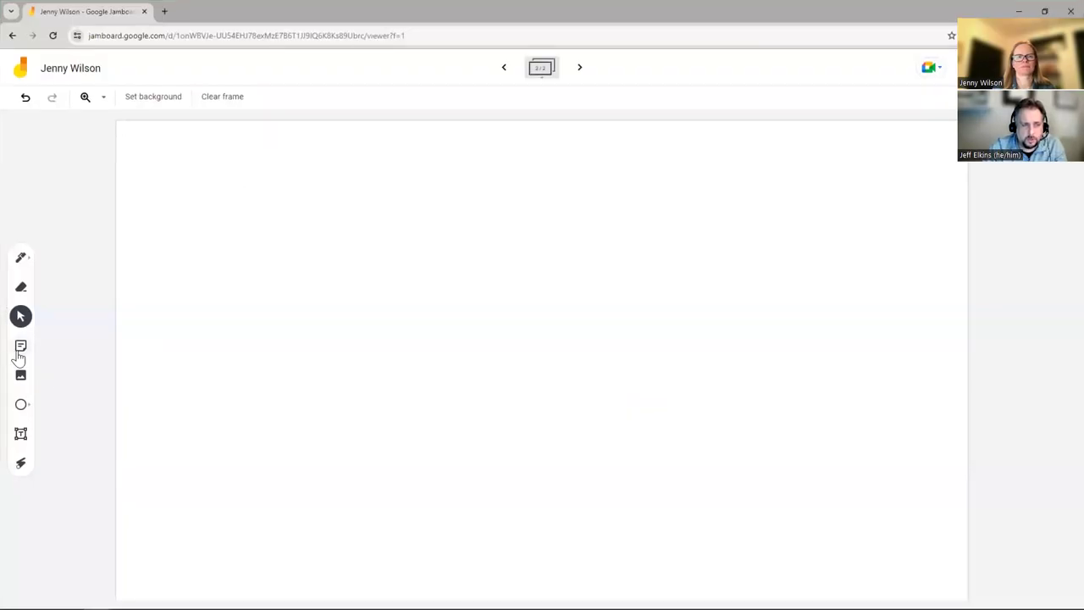
# Add a yellow sticky note reading "Iphaginia" to the blank Jamboard frame
pyautogui.click(20, 349)
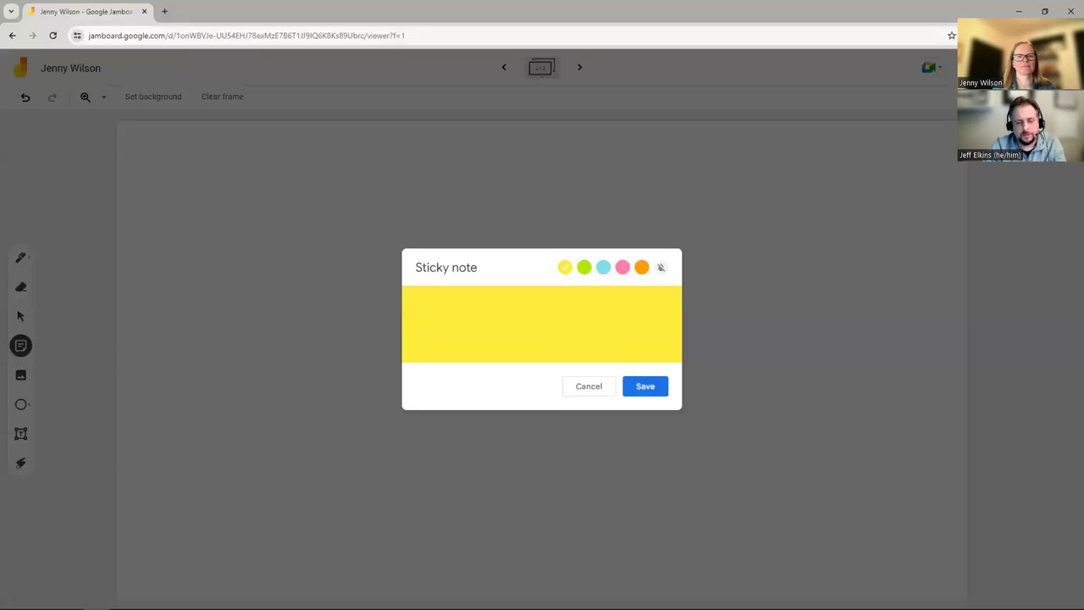
pyautogui.write('Ih')
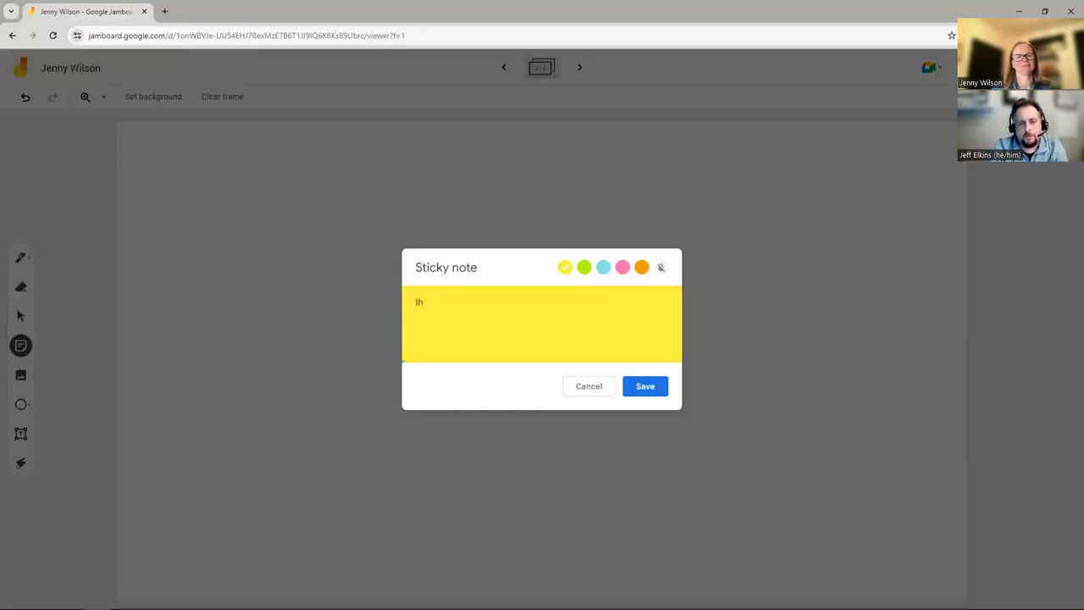
pyautogui.write('phag')
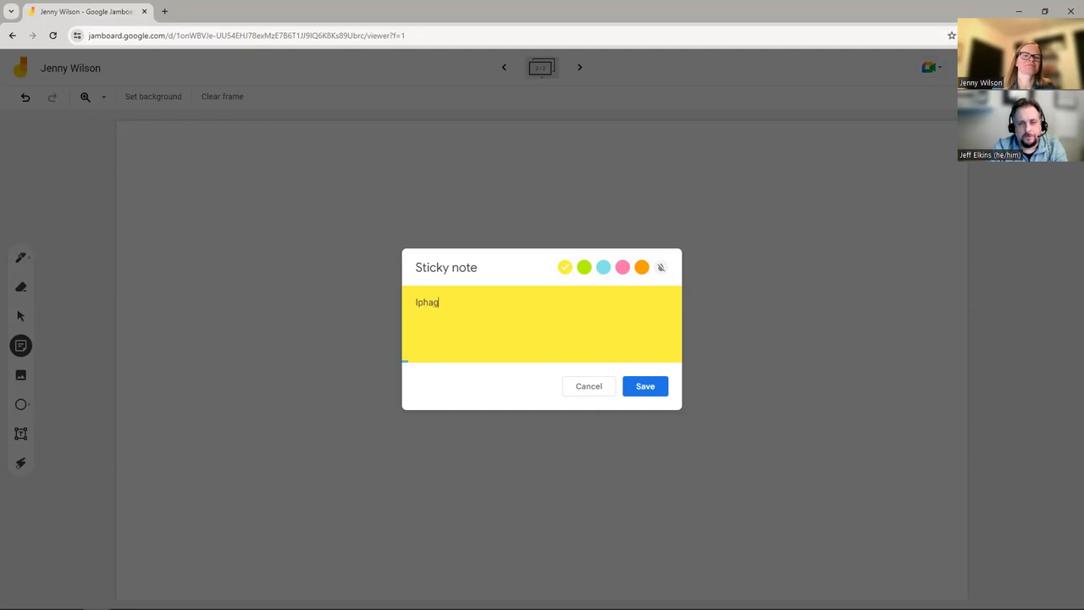
pyautogui.write('inal')
pyautogui.press('BackSpace')
pyautogui.press('BackSpace')
pyautogui.press('BackSpace')
pyautogui.write('nia')
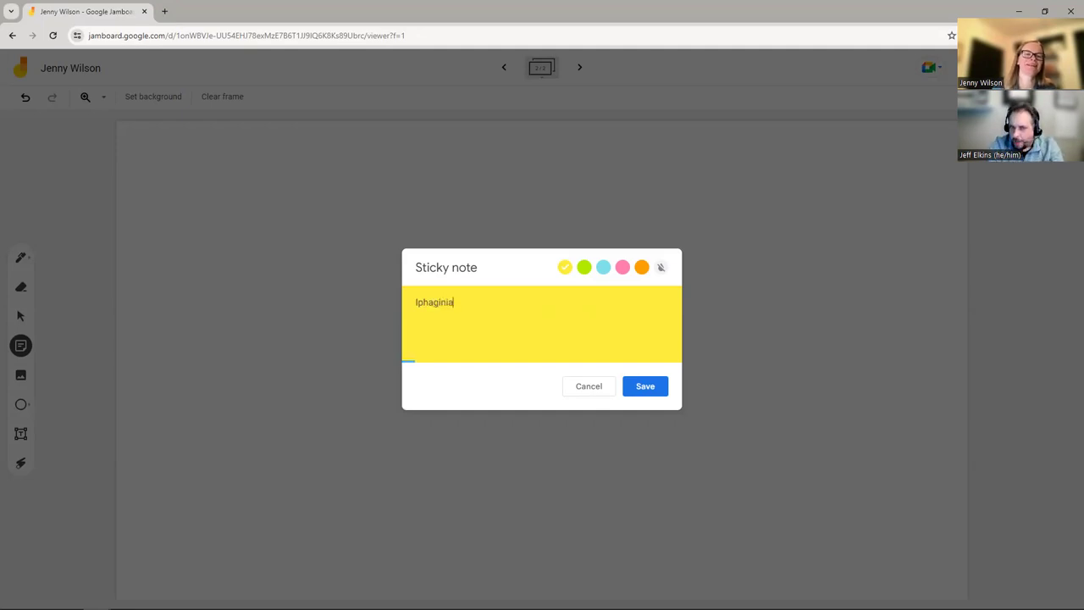
pyautogui.click(651, 390)
# Move the Iphaginia sticky note to about the centre of the frame and deselect it
pyautogui.doubleClick(236, 204)
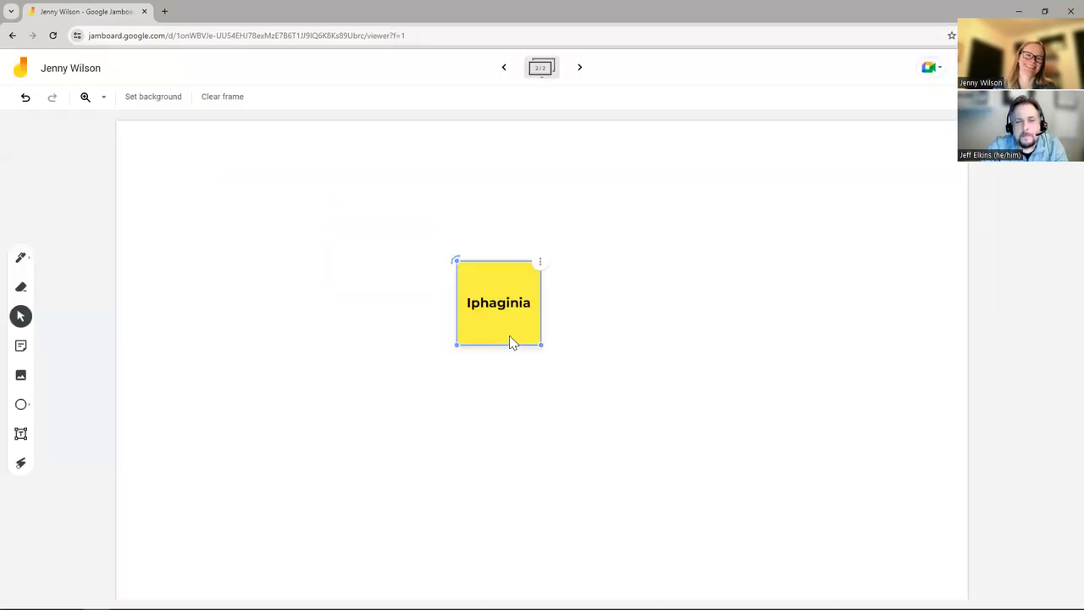
pyautogui.moveTo(510, 342); pyautogui.dragTo(486, 383)
pyautogui.click(121, 482)
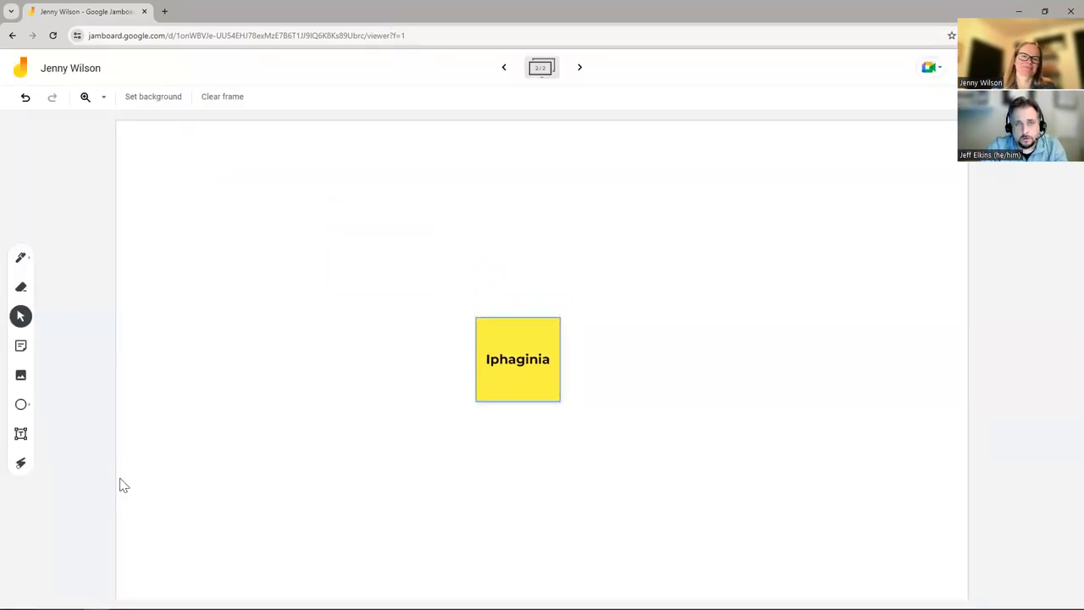
# Add a pink sticky note reading "Anxiety / Depression / Ideations" and place it directly below the Iphaginia note
pyautogui.click(17, 349)
pyautogui.click(620, 270)
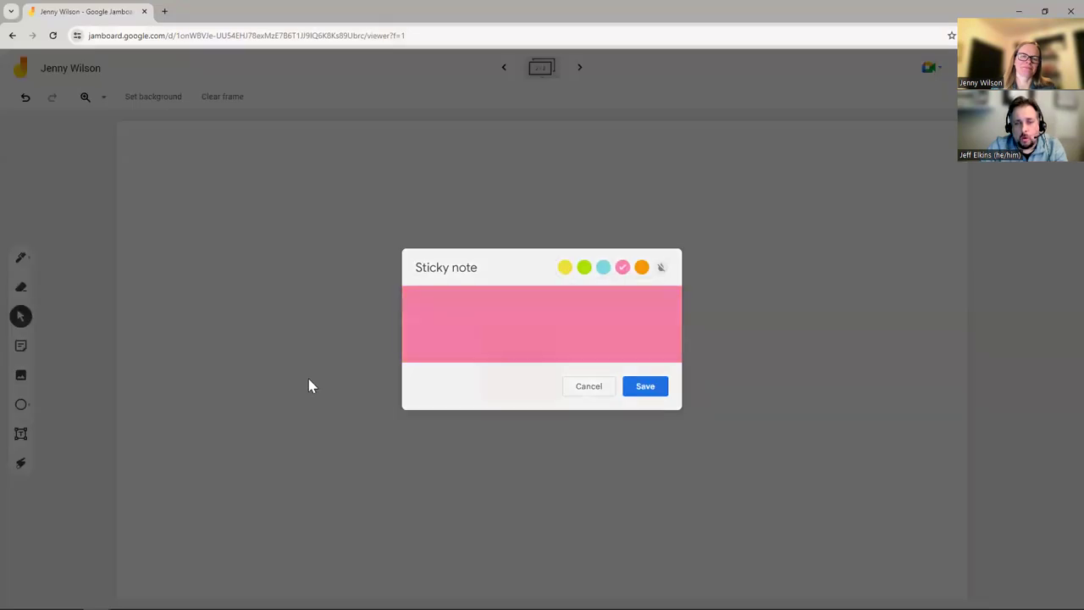
pyautogui.click(310, 382)
pyautogui.click(23, 346)
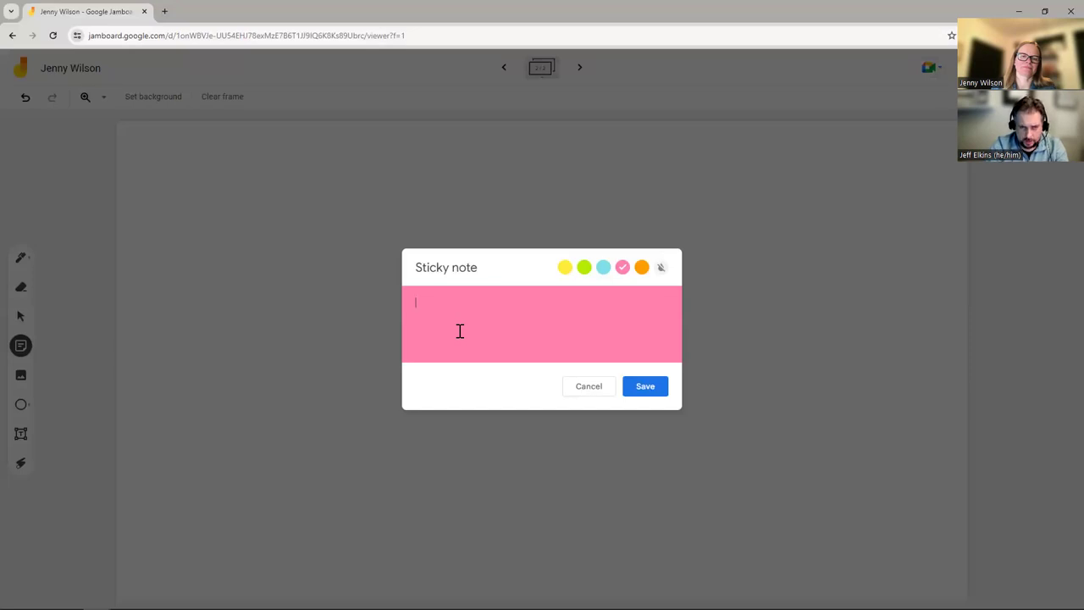
pyautogui.write('Anxiety')
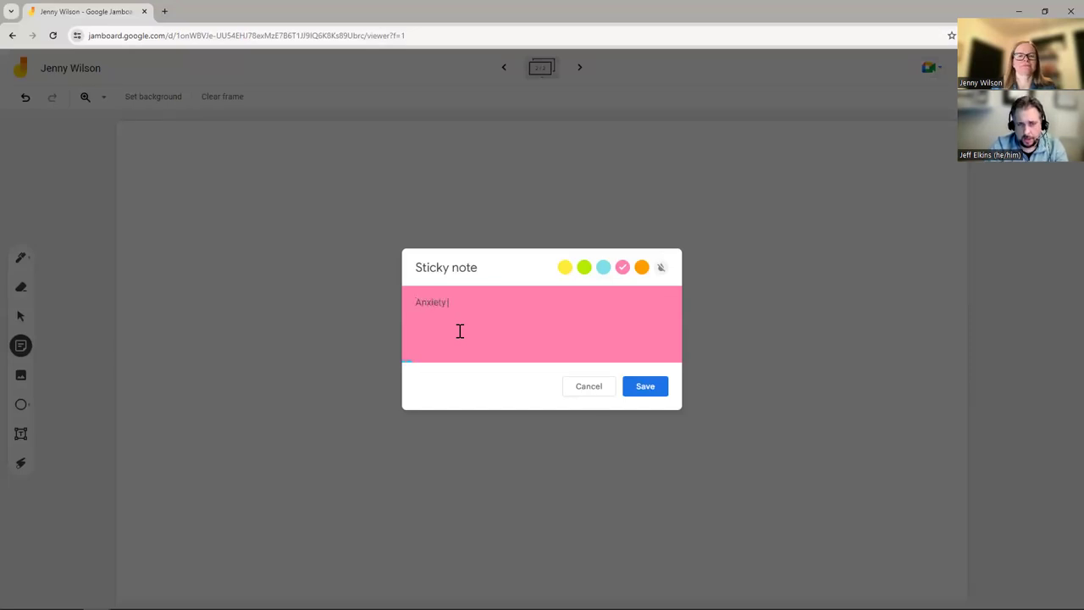
pyautogui.write(' / Dep')
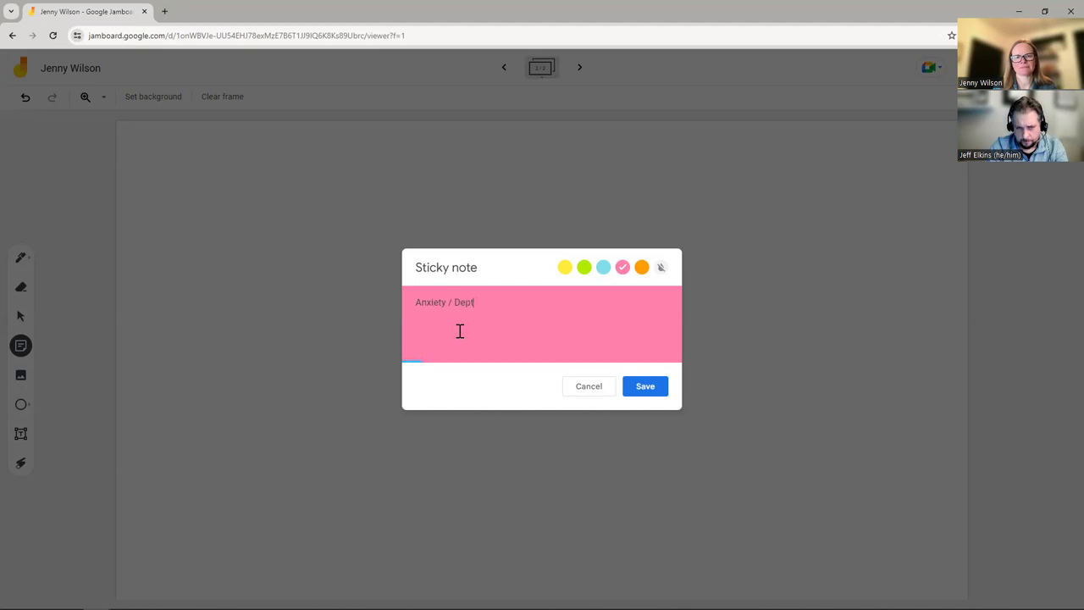
pyautogui.write('ression / Indeations')
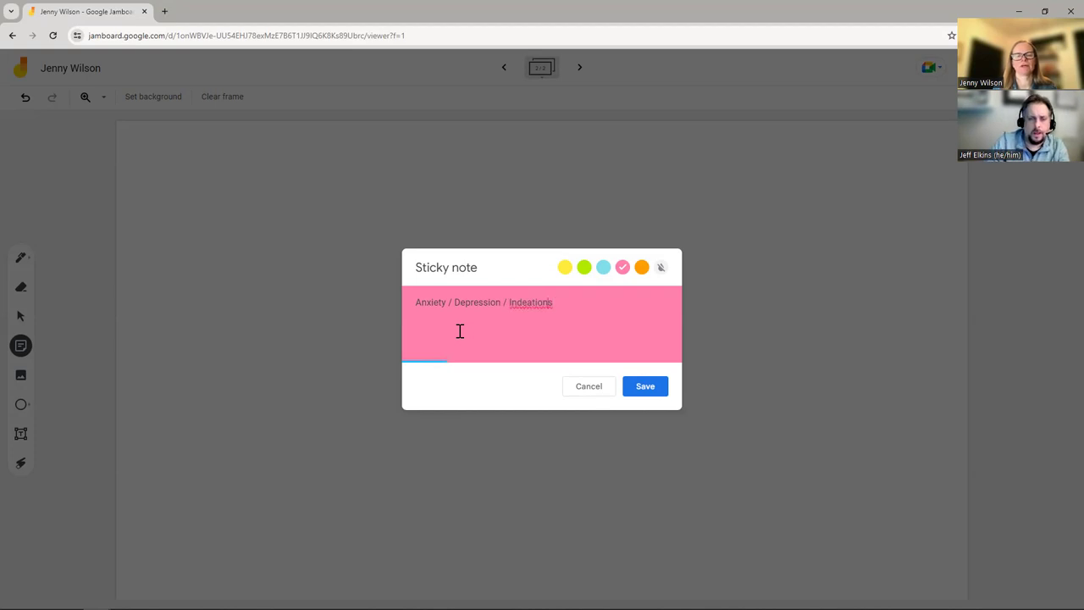
pyautogui.press('BackSpace')
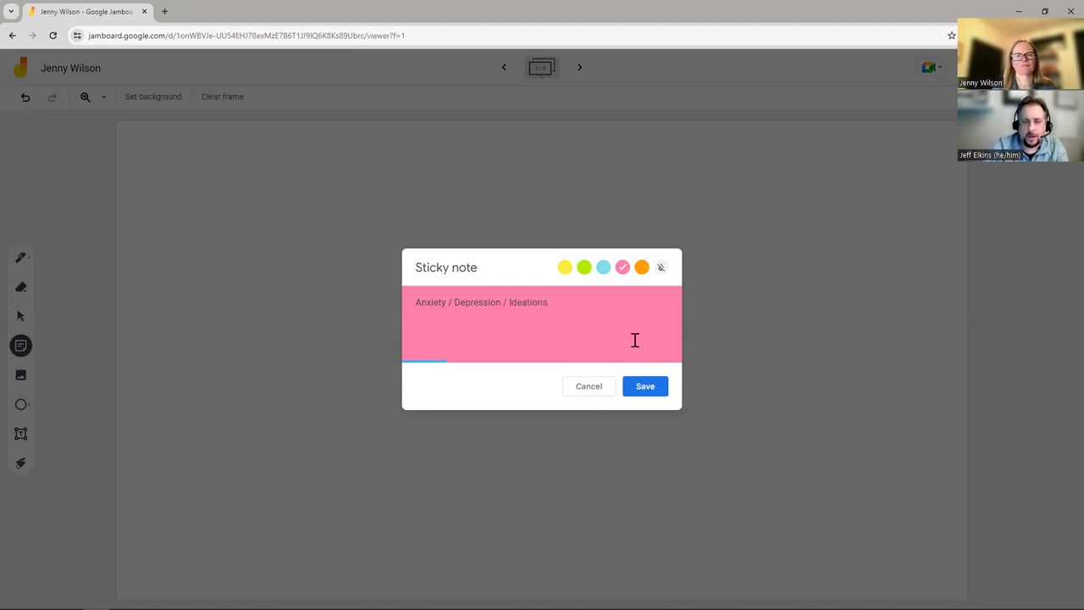
pyautogui.click(649, 393)
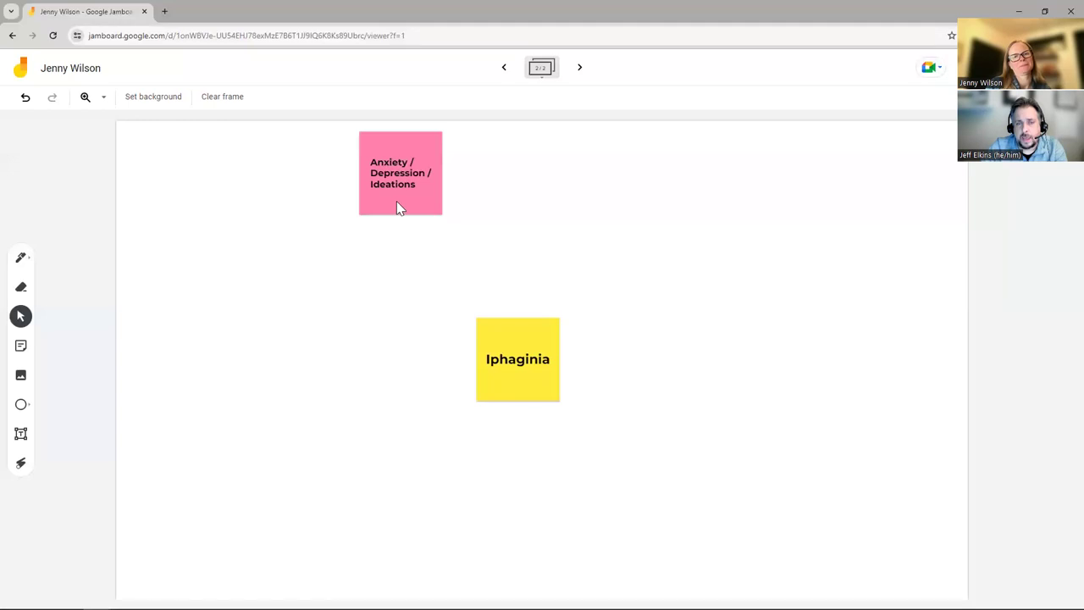
pyautogui.moveTo(396, 201); pyautogui.dragTo(429, 331)
pyautogui.moveTo(470, 442); pyautogui.dragTo(512, 559)
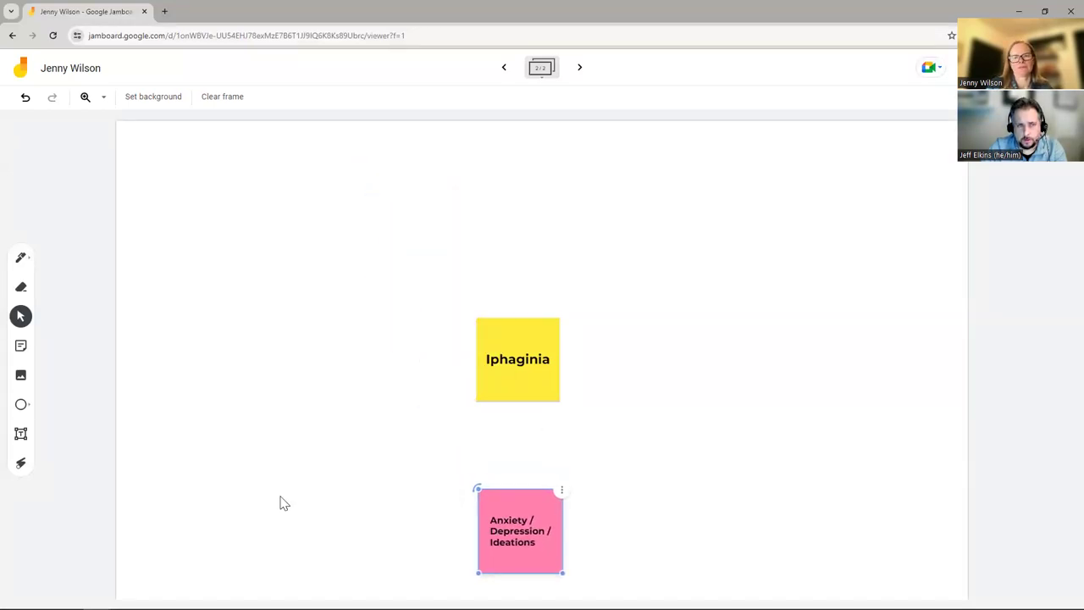
# Extend the pink sticky note's text to read "Anxiety / Depression / Ideations / Harden to Relations"
pyautogui.click(20, 346)
pyautogui.click(486, 500)
pyautogui.click(483, 498)
pyautogui.doubleClick(506, 527)
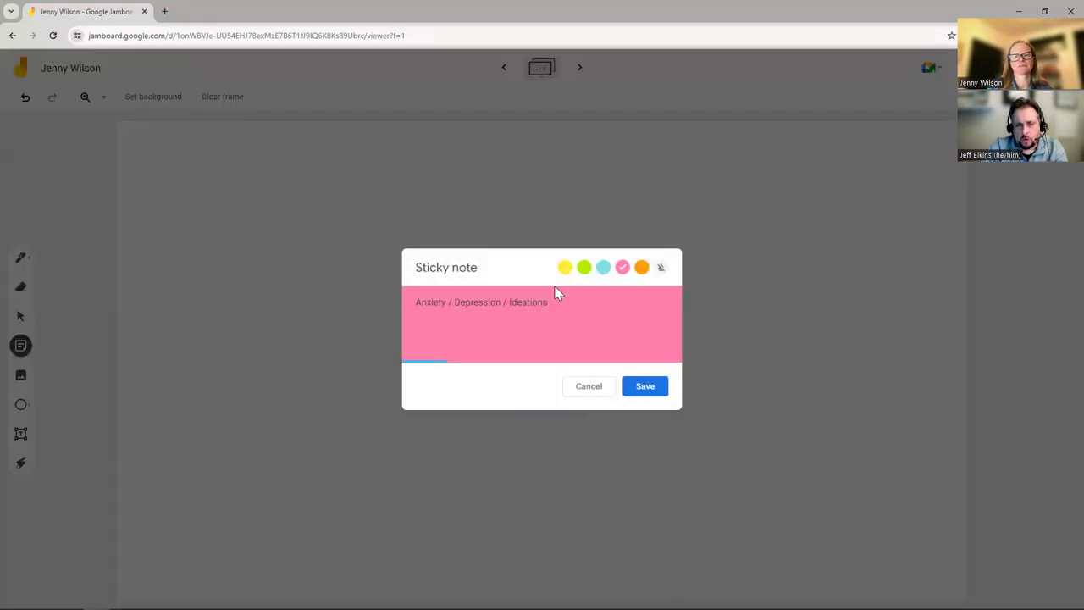
pyautogui.write('/ Harden to ')
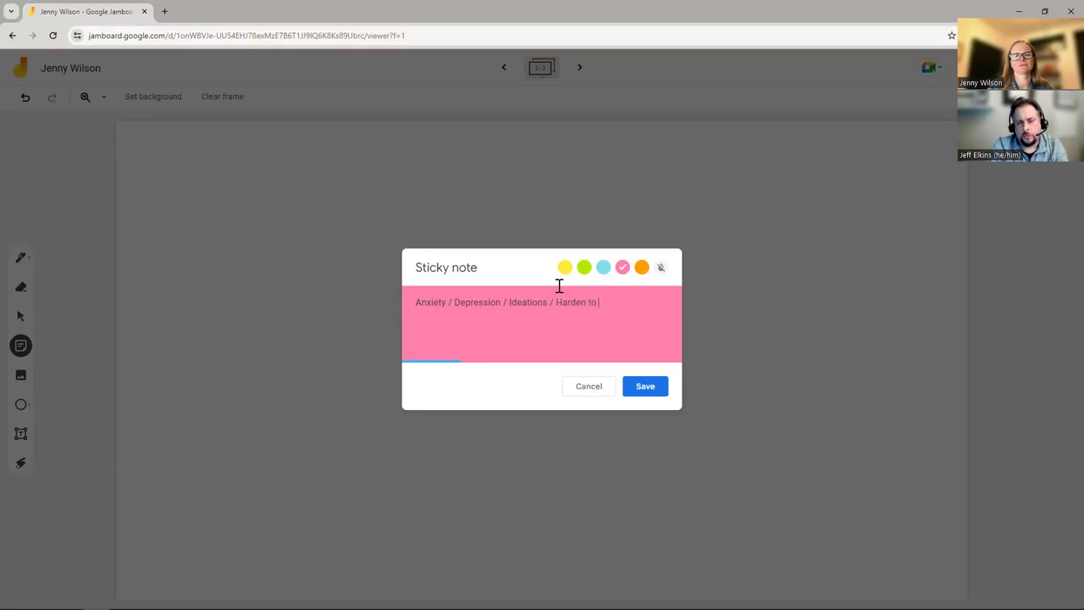
pyautogui.write('Relations')
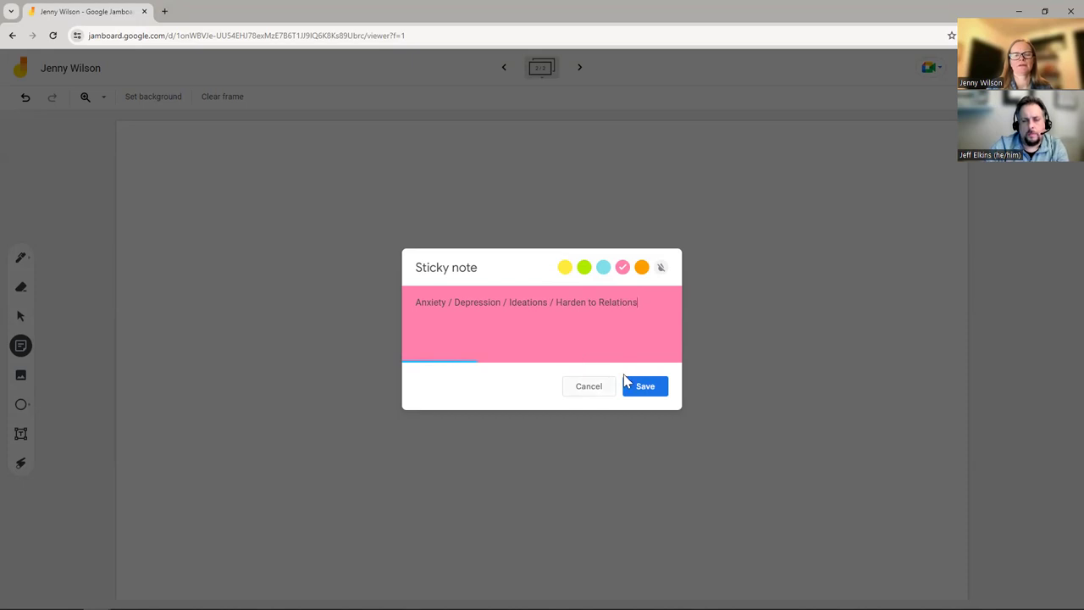
pyautogui.click(662, 389)
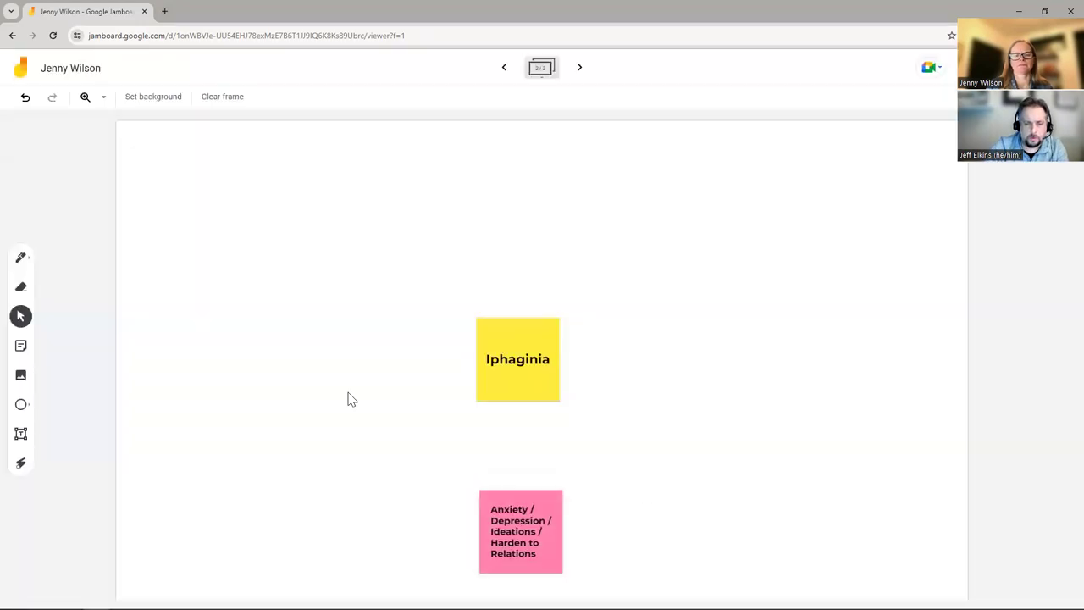
# Add a green sticky note reading "Leader / Self-Reliant / Inner Strength" and place it directly above the Iphaginia note
pyautogui.click(22, 347)
pyautogui.click(583, 267)
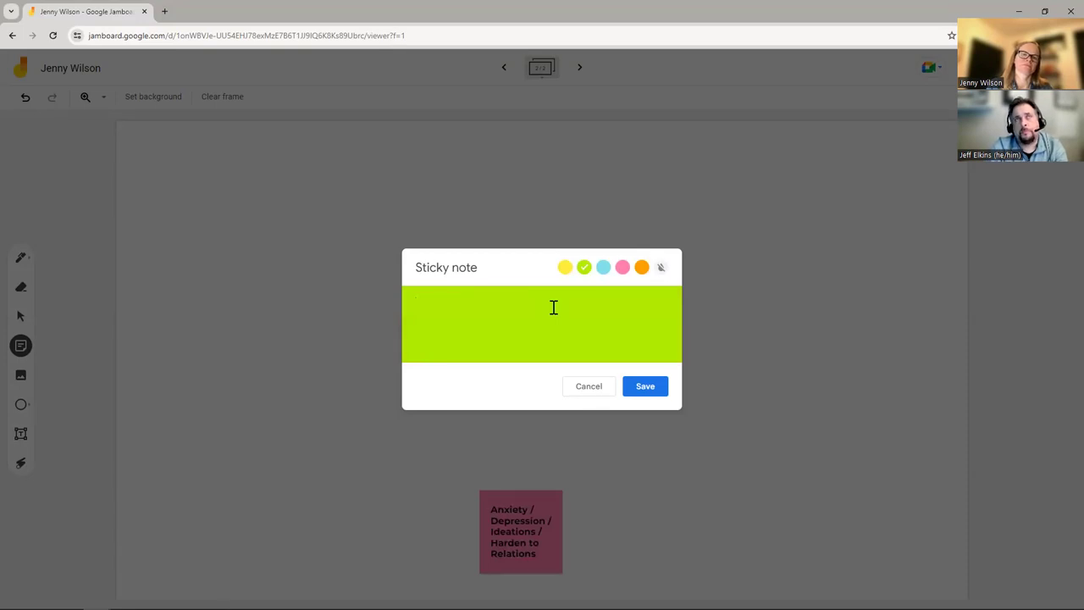
pyautogui.write('Leader')
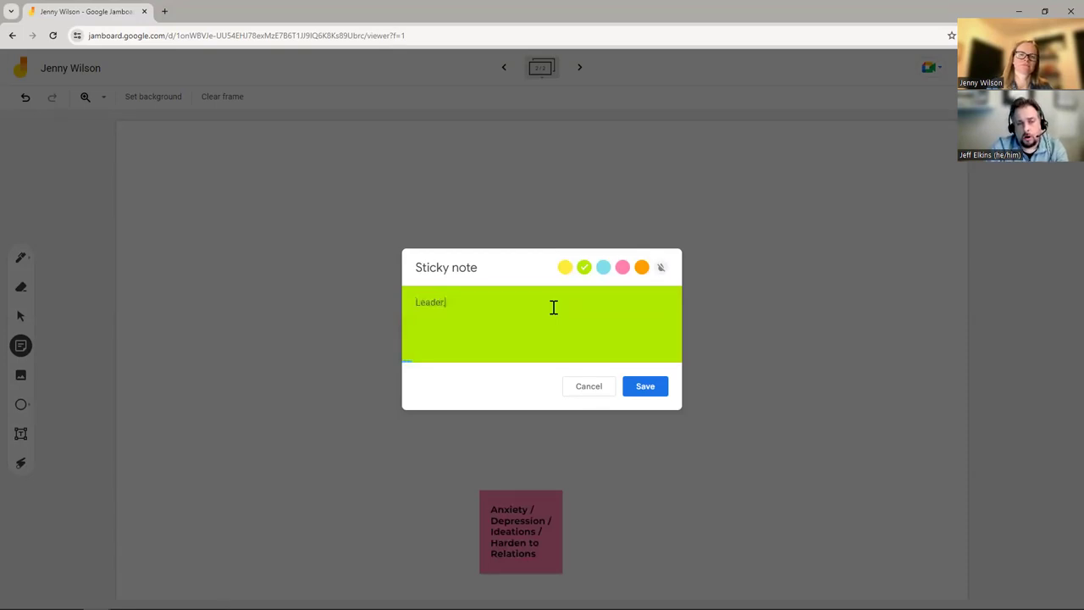
pyautogui.write(' / Self-Re')
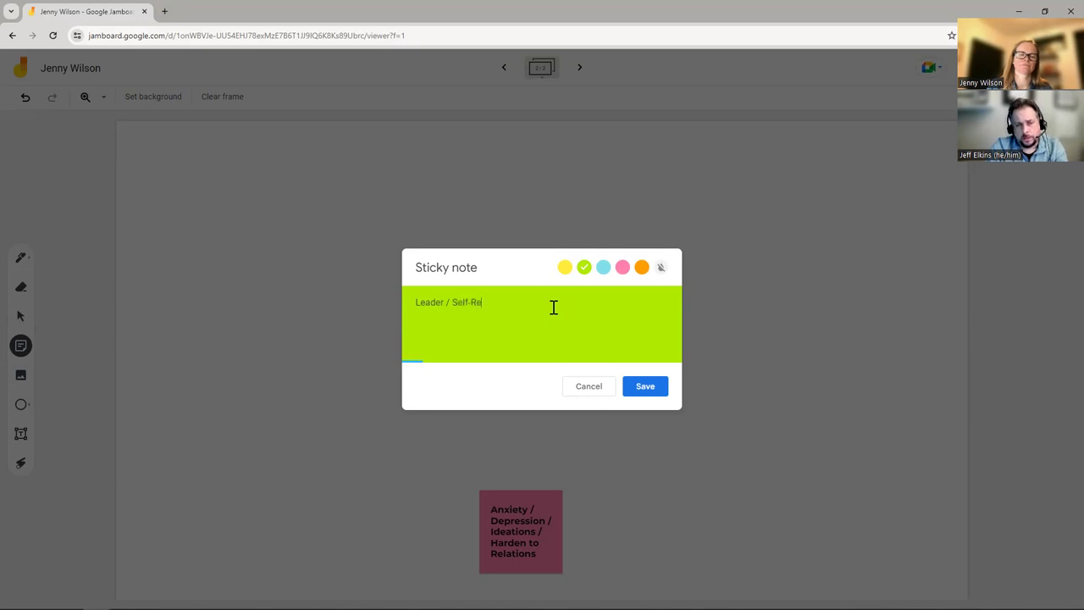
pyautogui.write('liant / Inner ')
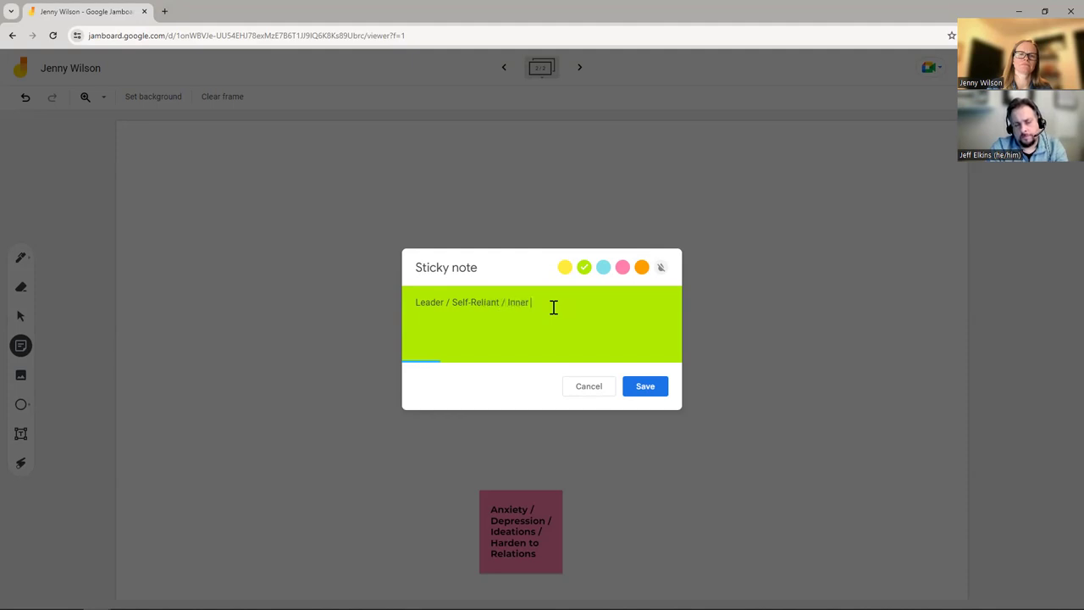
pyautogui.write('Streng')
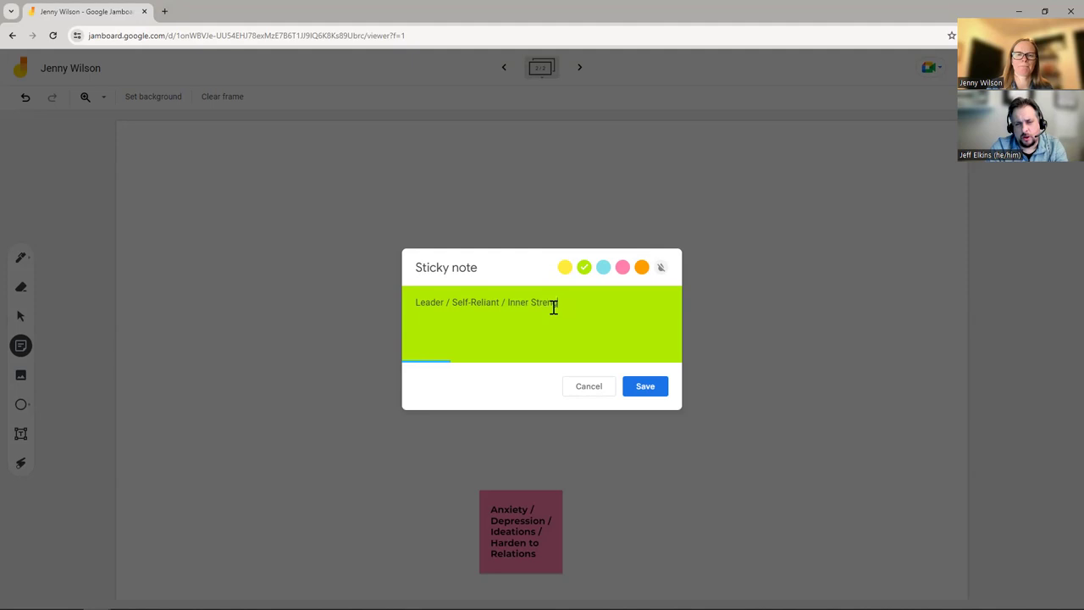
pyautogui.write('t')
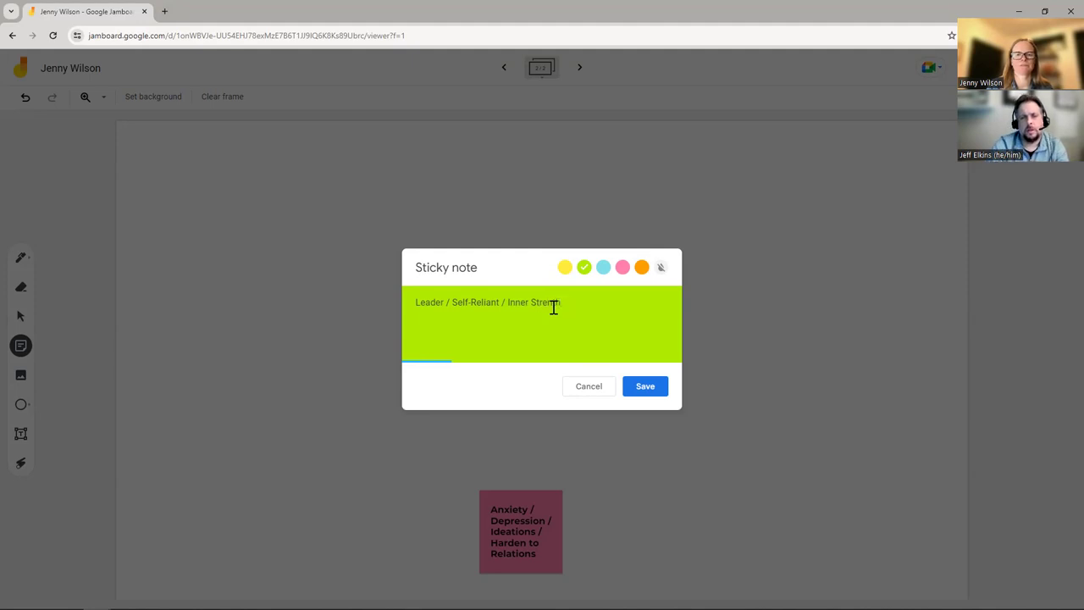
pyautogui.write('h')
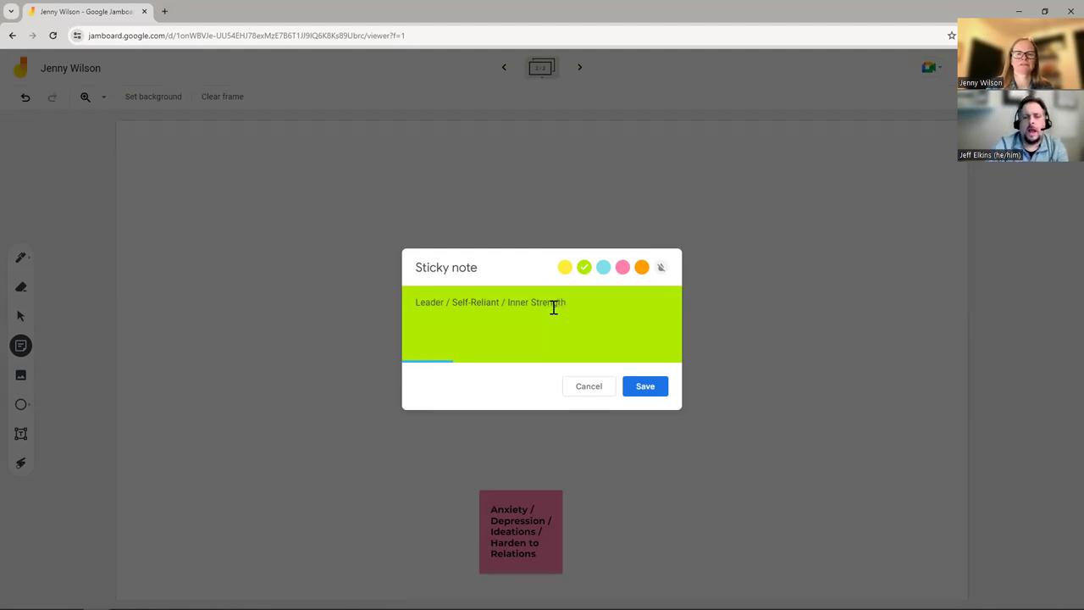
pyautogui.click(640, 390)
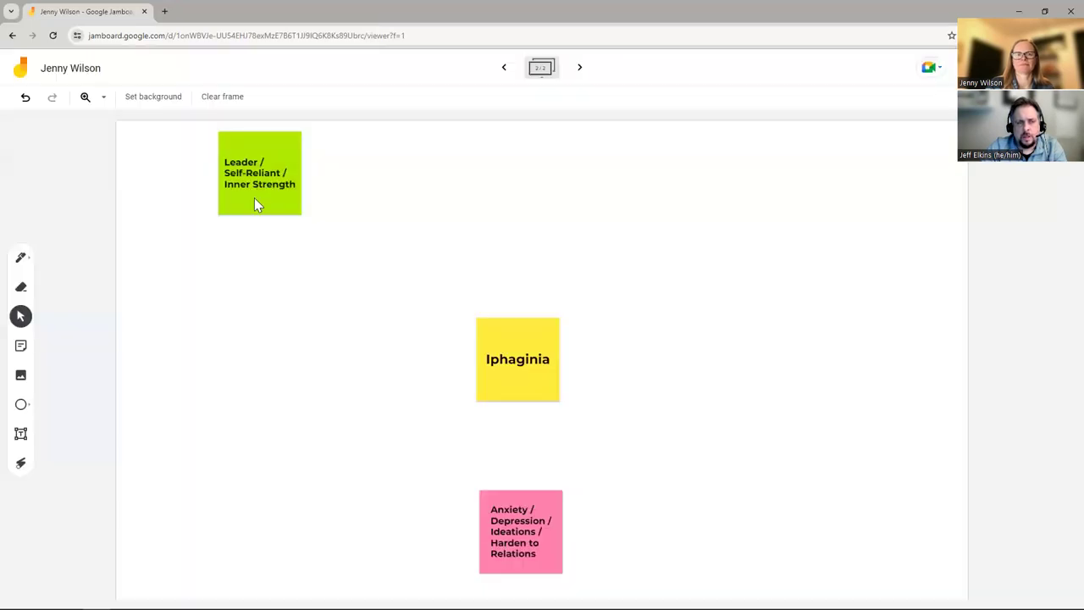
pyautogui.moveTo(255, 197); pyautogui.dragTo(515, 181)
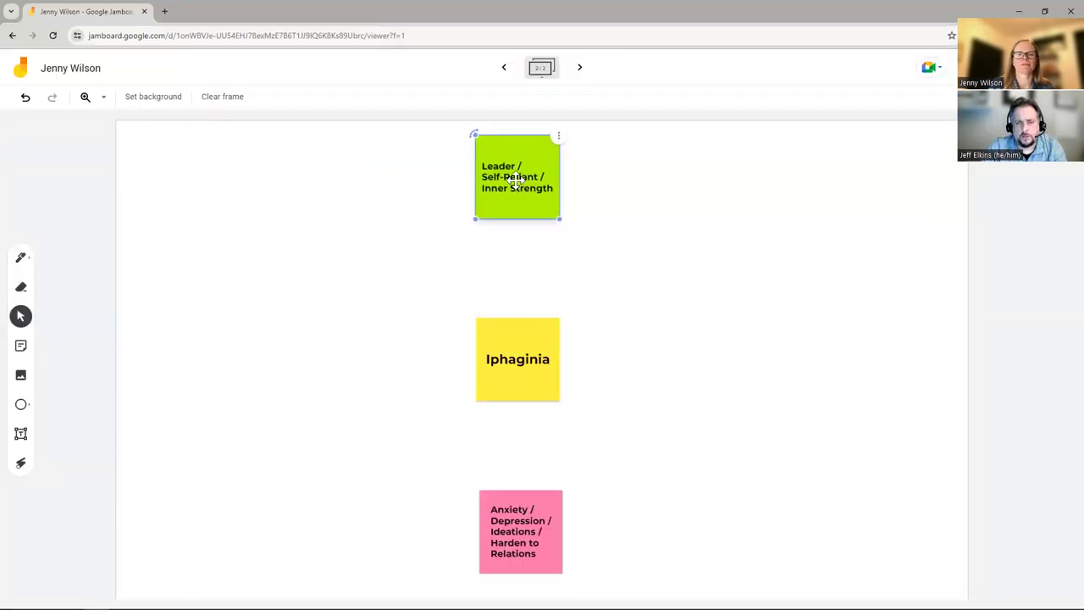
# Draw a freehand arrow pointing up toward the green note and another pointing down toward the pink note
pyautogui.click(21, 258)
pyautogui.moveTo(406, 350)
pyautogui.mouseDown()
pyautogui.moveTo(428, 206)
pyautogui.moveTo(451, 206)
pyautogui.mouseUp()
pyautogui.moveTo(636, 371)
pyautogui.mouseDown()
pyautogui.moveTo(636, 506)
pyautogui.moveTo(610, 496)
pyautogui.moveTo(654, 500)
pyautogui.mouseUp()
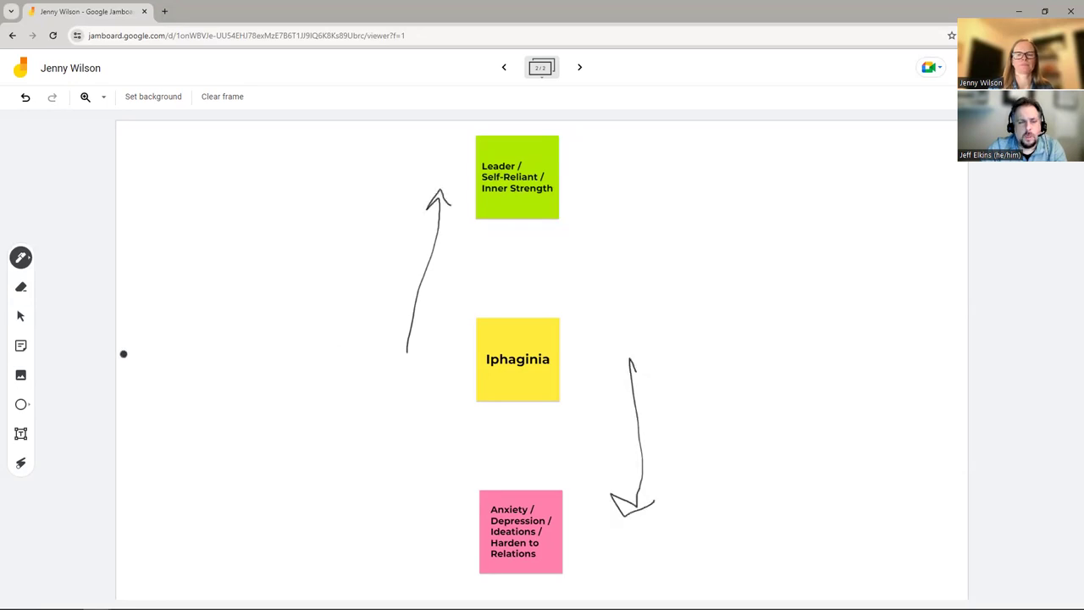
# Add an orange sticky note reading "?" and place it to the left of the Iphaginia note
pyautogui.click(21, 345)
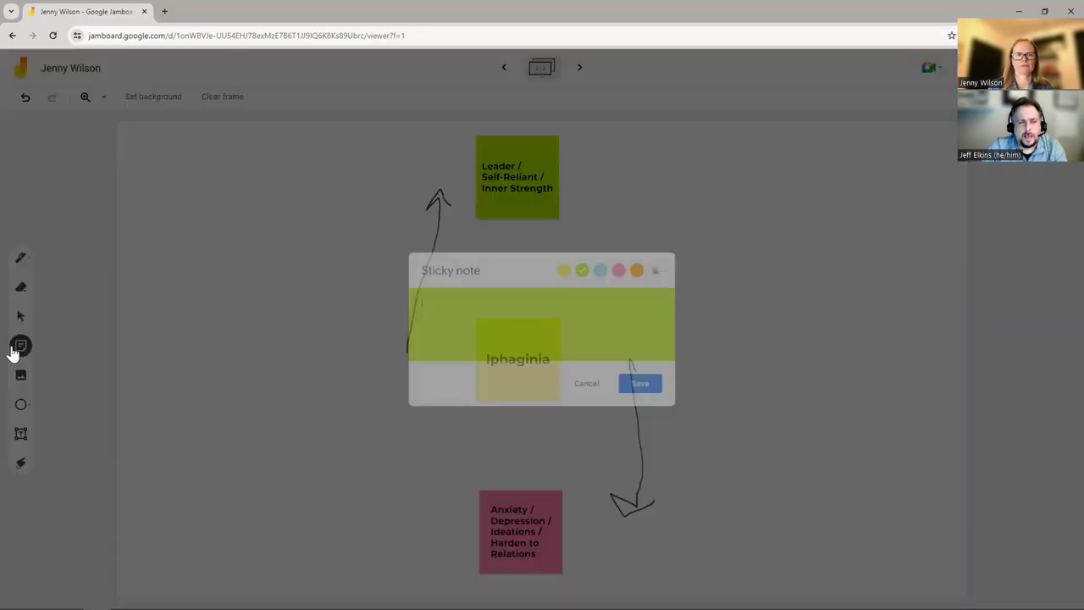
pyautogui.click(641, 269)
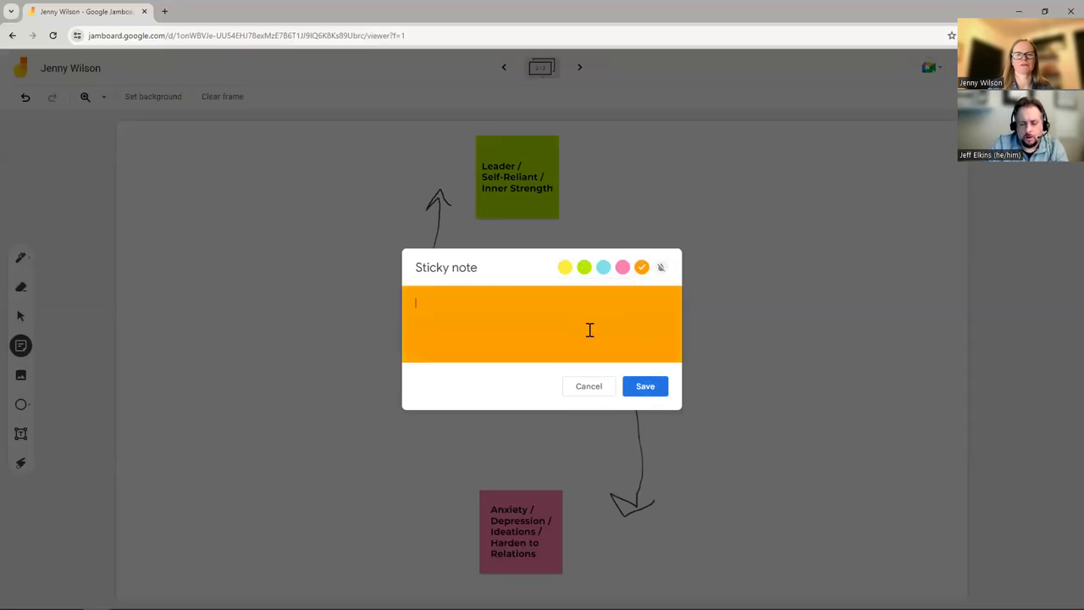
pyautogui.write('?')
pyautogui.click(645, 387)
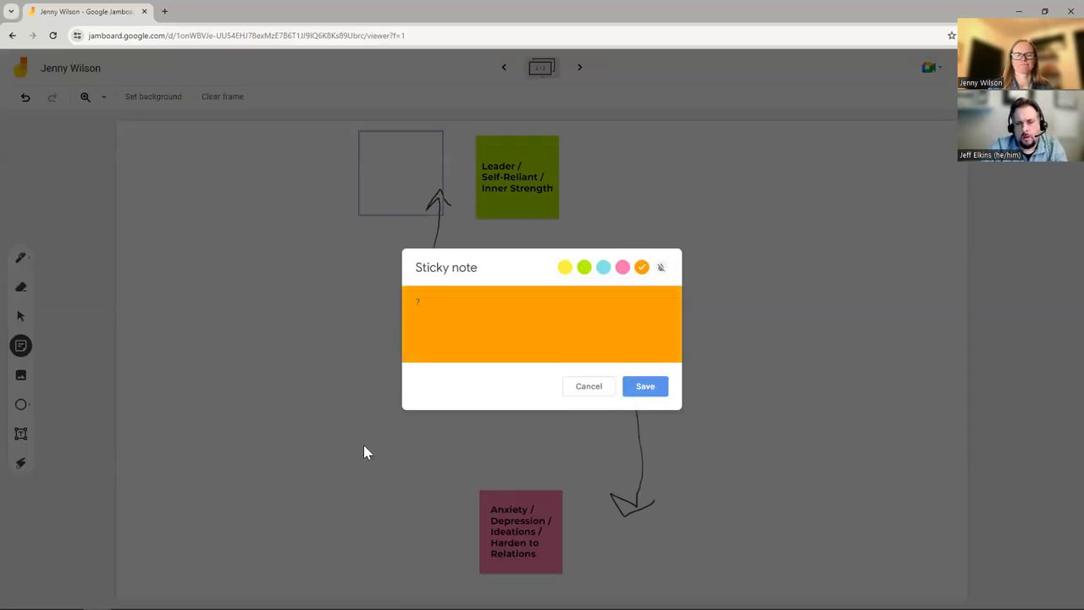
pyautogui.click(394, 118)
pyautogui.moveTo(396, 153); pyautogui.dragTo(317, 326)
pyautogui.press('Escape')
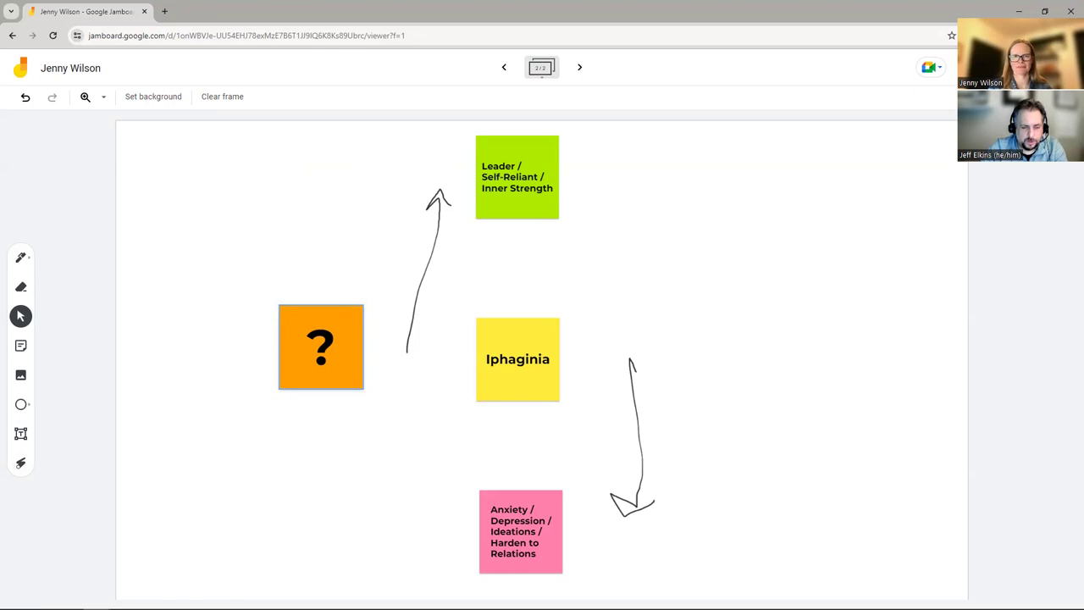
# Switch to the Excel character sheet and label Electra "Engine" in F6 and Orestes "Hazard" in F7
pyautogui.click(262, 598)
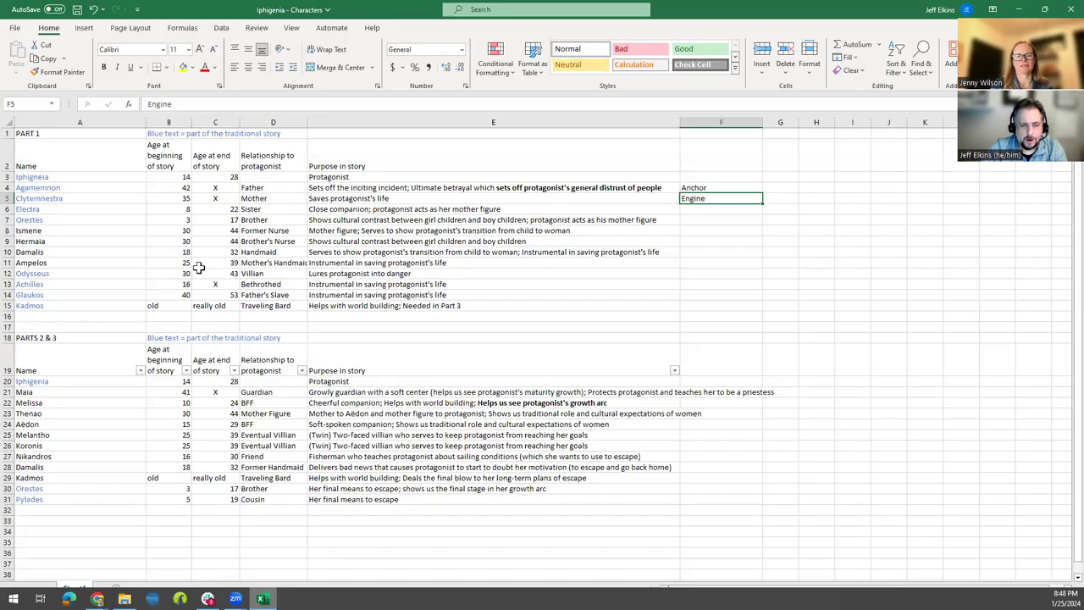
pyautogui.click(697, 211)
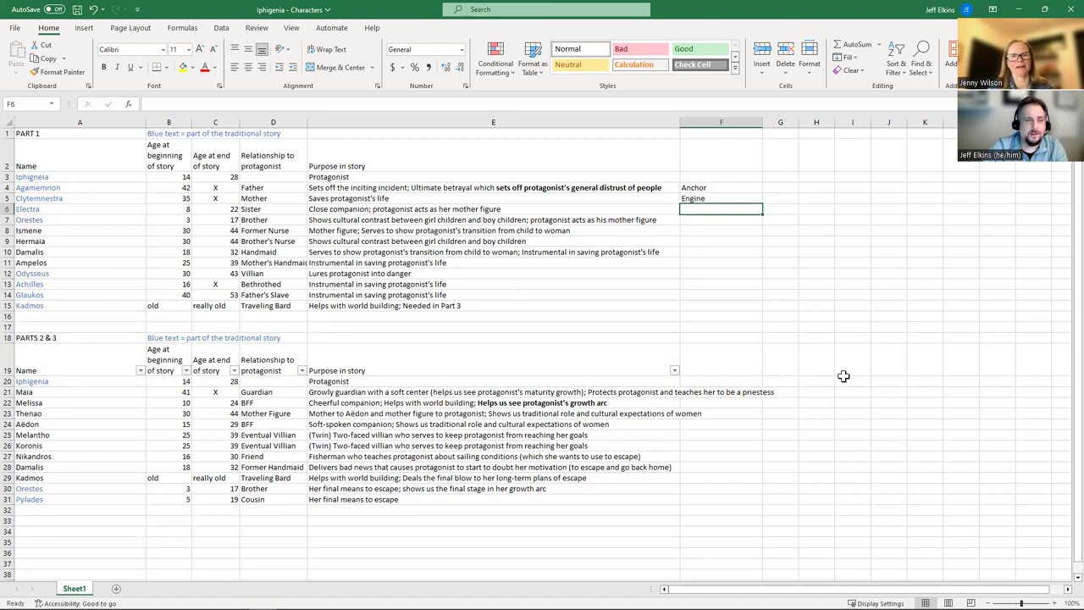
pyautogui.write('Engine')
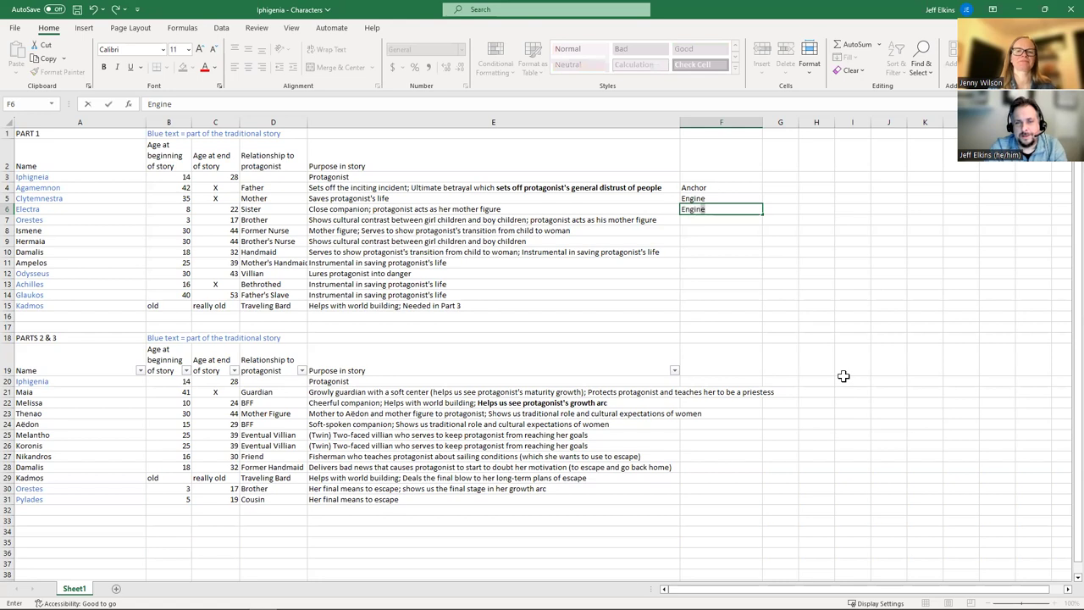
pyautogui.press('Return')
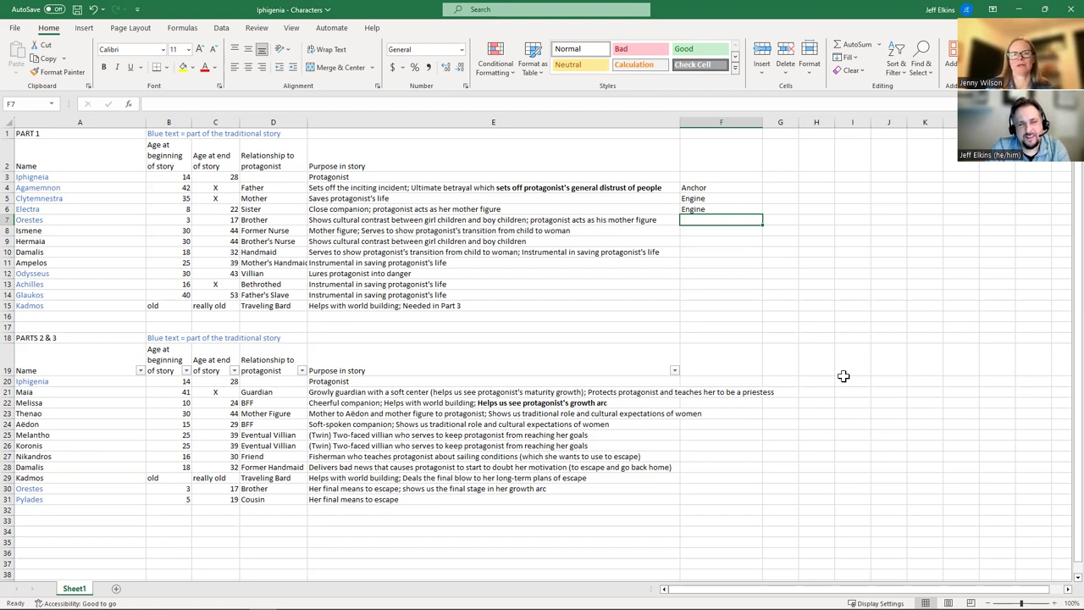
pyautogui.write('Hazard')
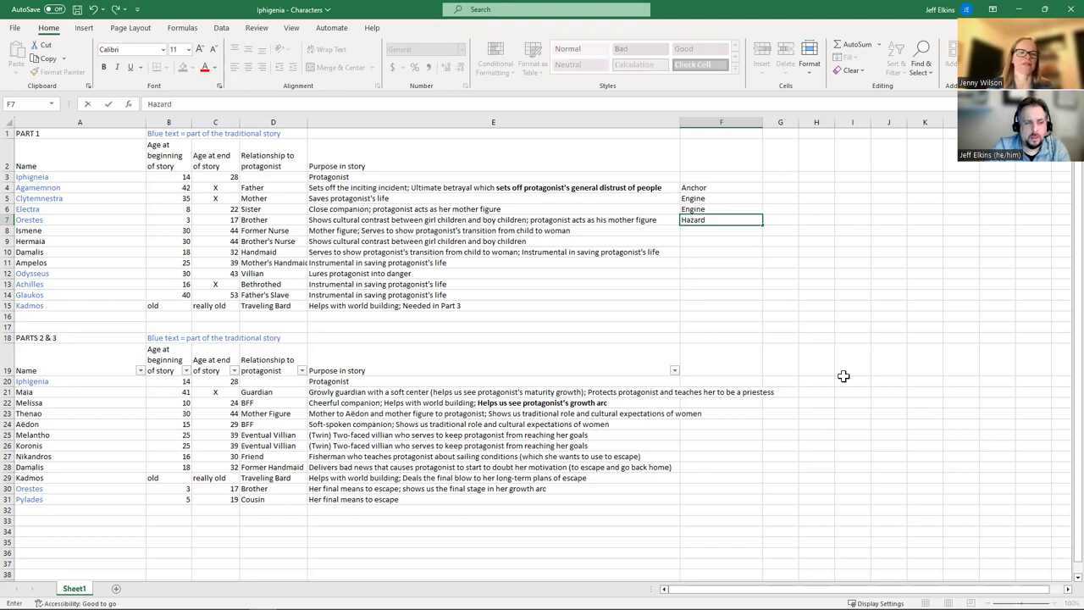
pyautogui.press('Return')
# Label Orestes in the Parts 2 & 3 list as "Engine" in F30
pyautogui.press('Down')
pyautogui.press('Down')
pyautogui.press('Down')
pyautogui.press('Down')
pyautogui.press('Down')
pyautogui.press('Down')
pyautogui.press('Down')
pyautogui.press('Down')
pyautogui.press('Down')
pyautogui.press('Down')
pyautogui.press('Down')
pyautogui.press('Down')
pyautogui.press('Down')
pyautogui.press('Down')
pyautogui.press('Down')
pyautogui.press('Down')
pyautogui.press('Down')
pyautogui.press('Down')
pyautogui.press('Down')
pyautogui.press('Down')
pyautogui.press('Up')
pyautogui.write('Engine')
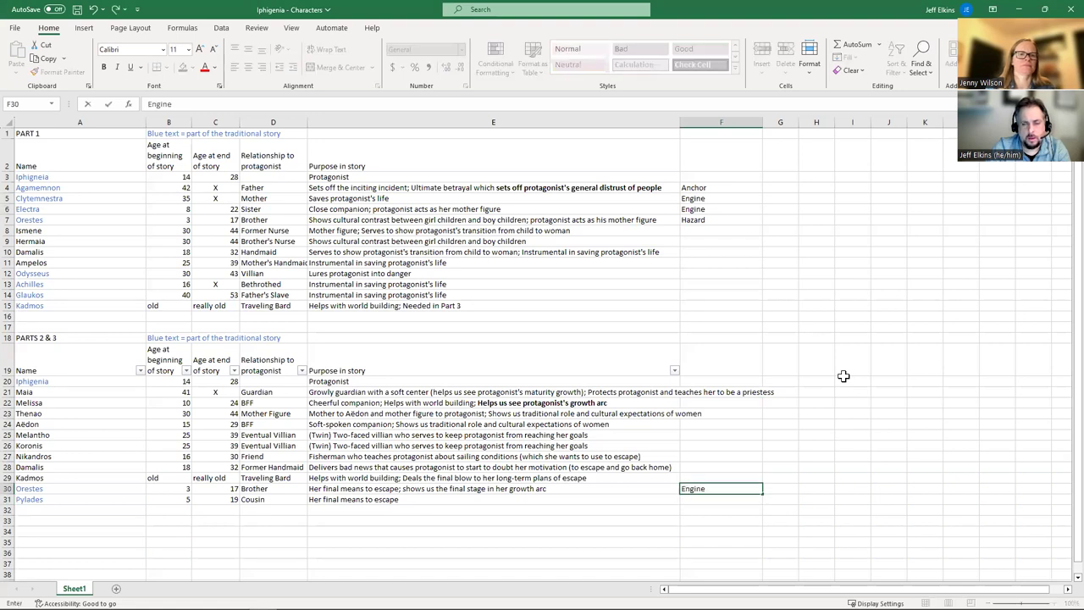
pyautogui.press('Up')
pyautogui.press('Up')
pyautogui.press('Up')
pyautogui.press('Up')
pyautogui.press('Down')
pyautogui.press('Down')
pyautogui.press('Down')
pyautogui.press('Down')
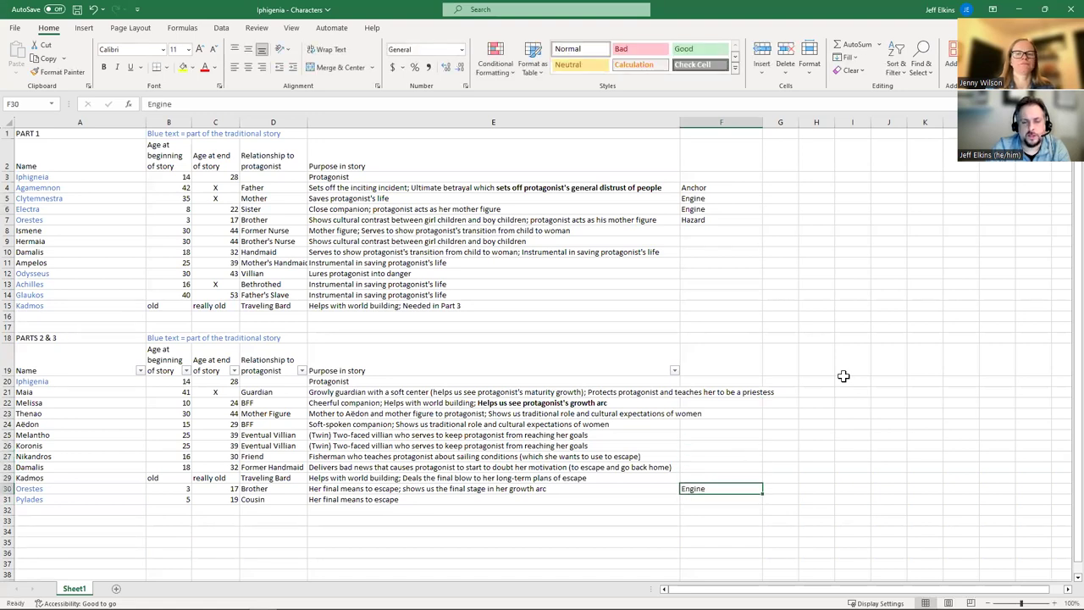
pyautogui.press('Left')
pyautogui.press('Left')
pyautogui.press('Right')
pyautogui.press('Right')
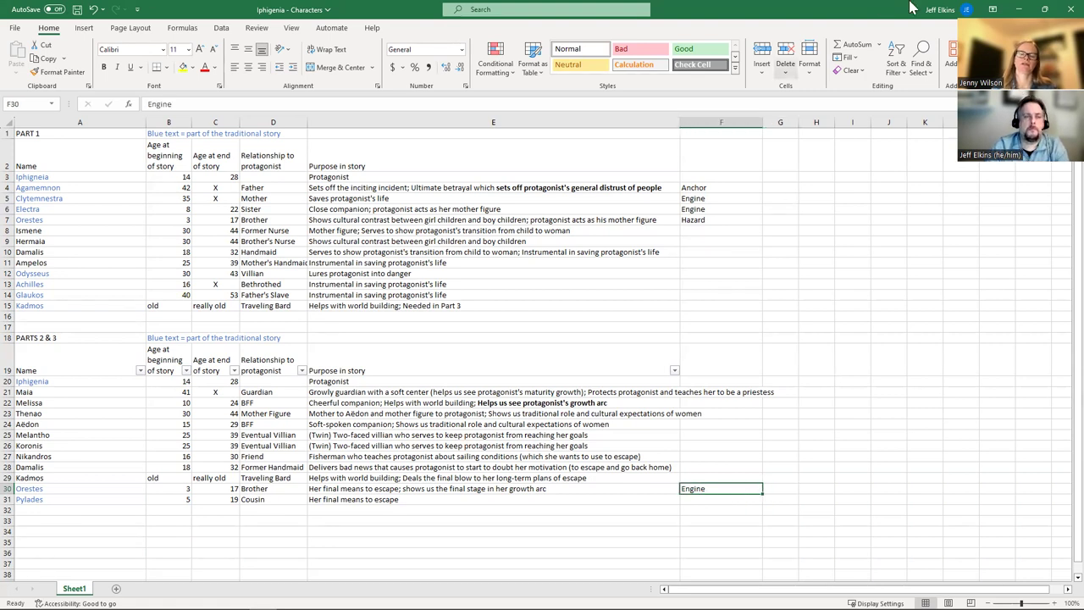
# Append "/ Harard" to the role label for Orestes in F30
pyautogui.click(186, 102)
pyautogui.write('/ Harzar')
pyautogui.press('BackSpace')
pyautogui.press('BackSpace')
pyautogui.press('BackSpace')
pyautogui.write('ard')
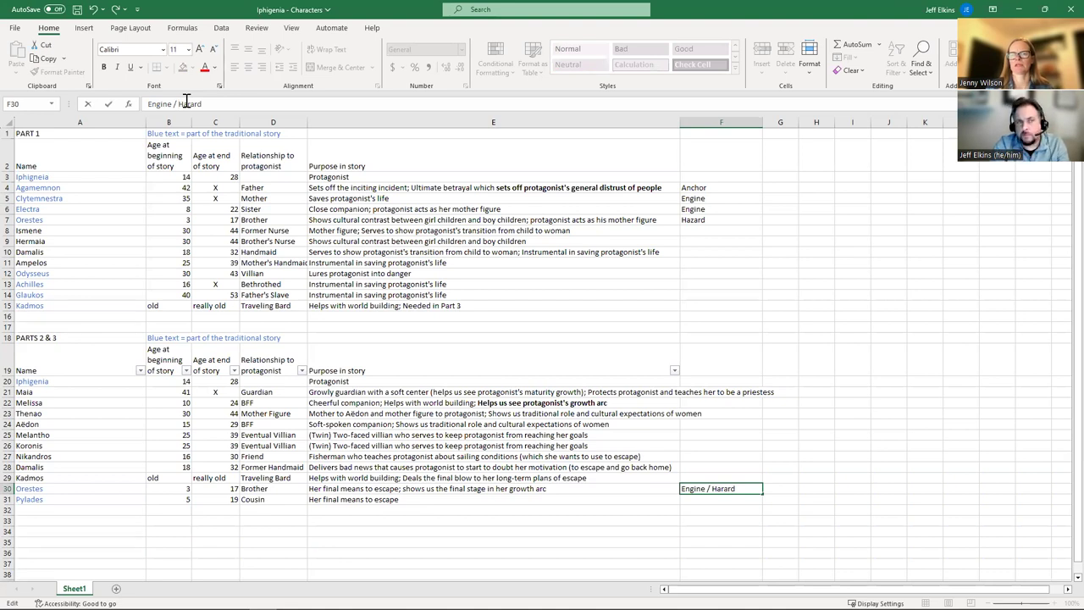
# Remove "Engine /" from the F30 label so that it reads only "Harard"
pyautogui.press('BackSpace')
pyautogui.press('BackSpace')
pyautogui.press('BackSpace')
pyautogui.press('BackSpace')
pyautogui.press('BackSpace')
pyautogui.press('BackSpace')
pyautogui.press('BackSpace')
pyautogui.press('BackSpace')
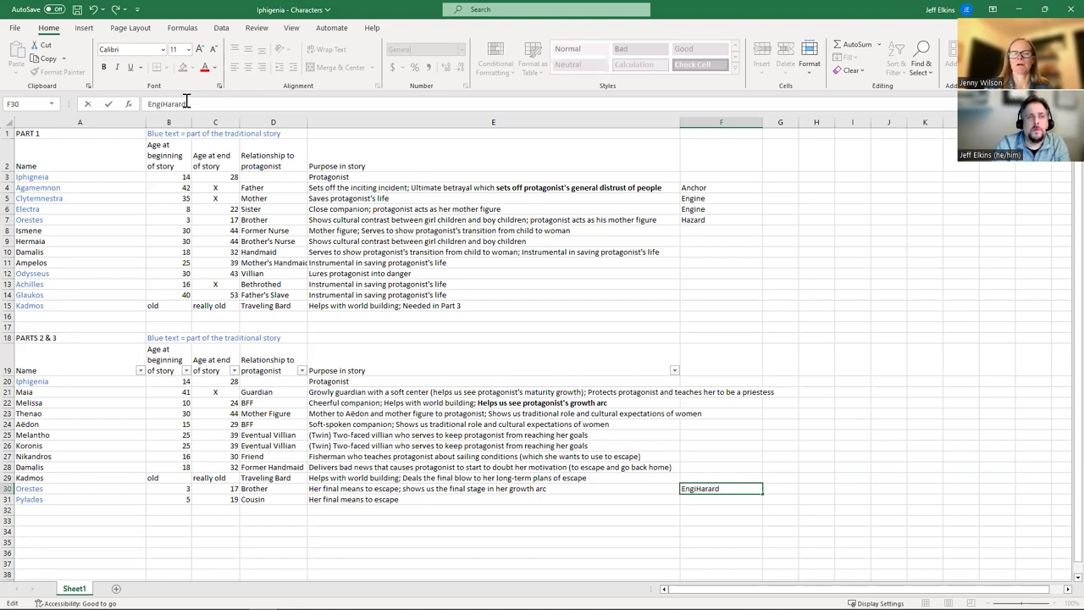
pyautogui.press('BackSpace')
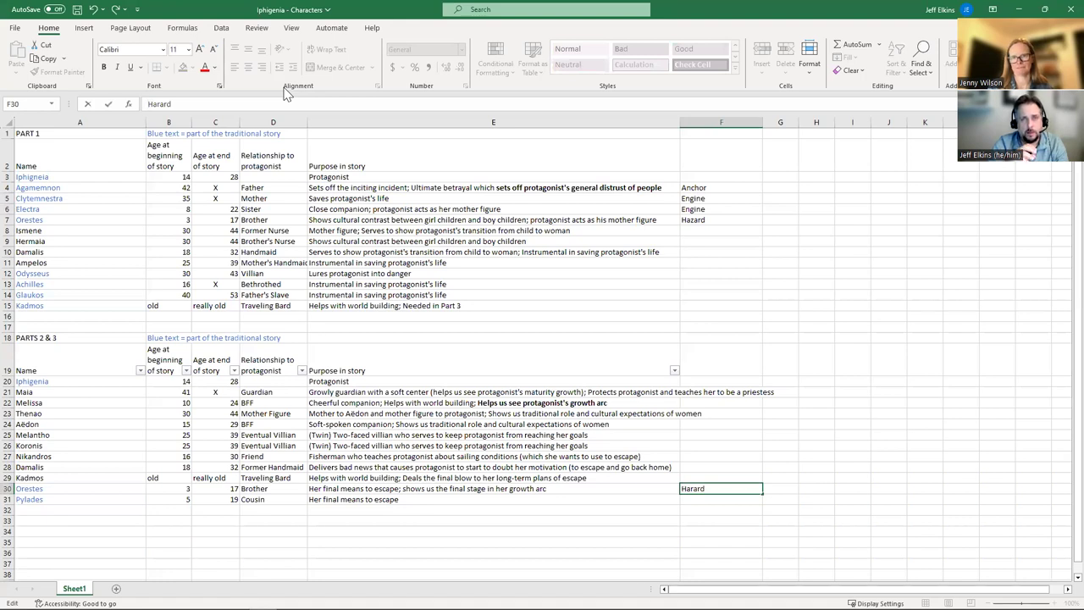
pyautogui.click(138, 231)
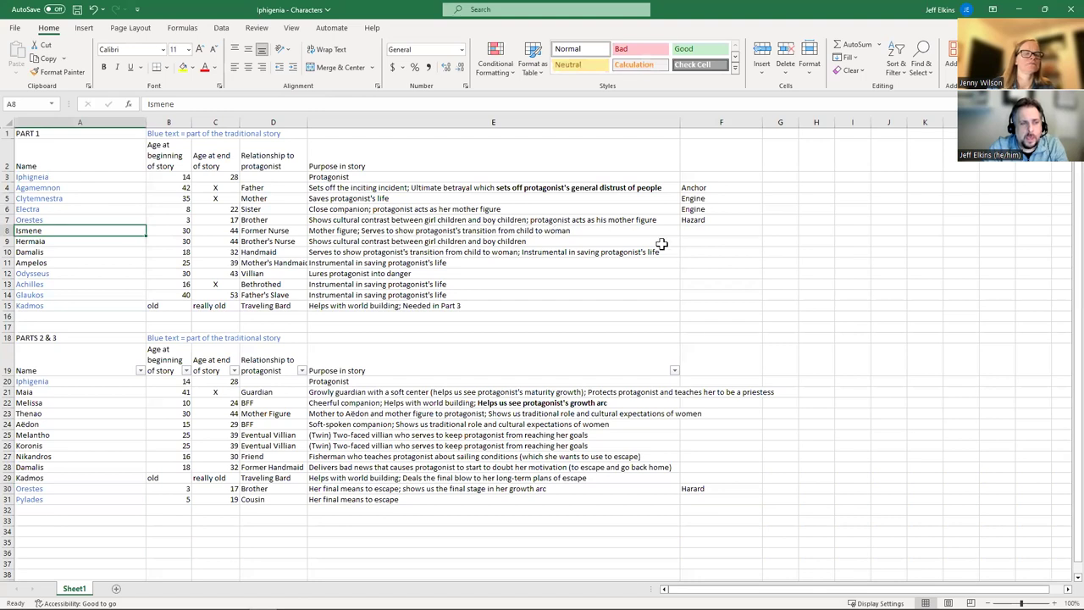
# Label both Ismene and Hermaia as "Engine" in F8 and F9
pyautogui.click(714, 238)
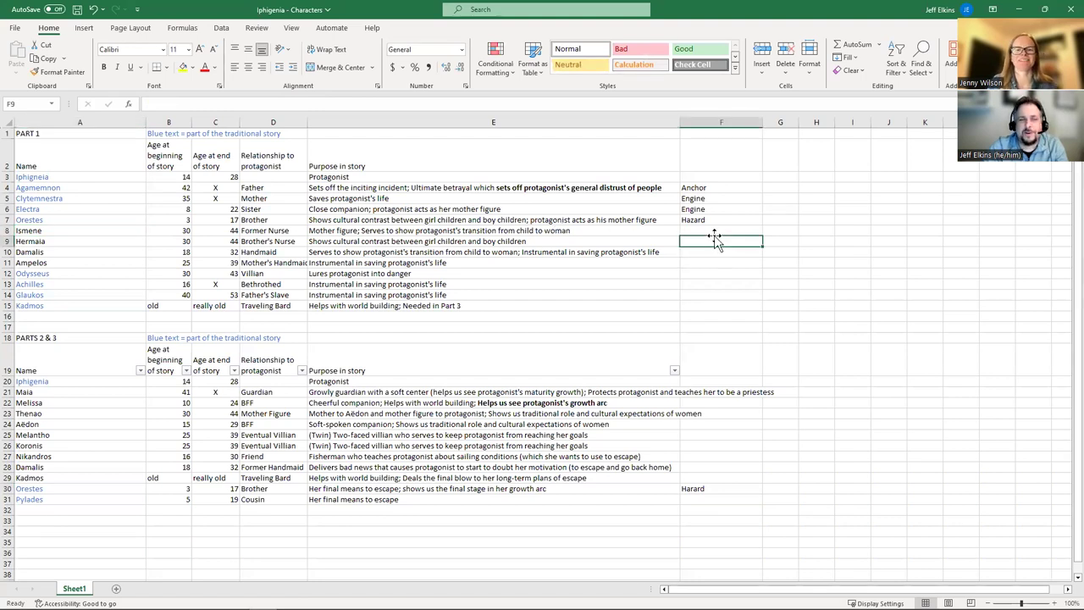
pyautogui.press('Up')
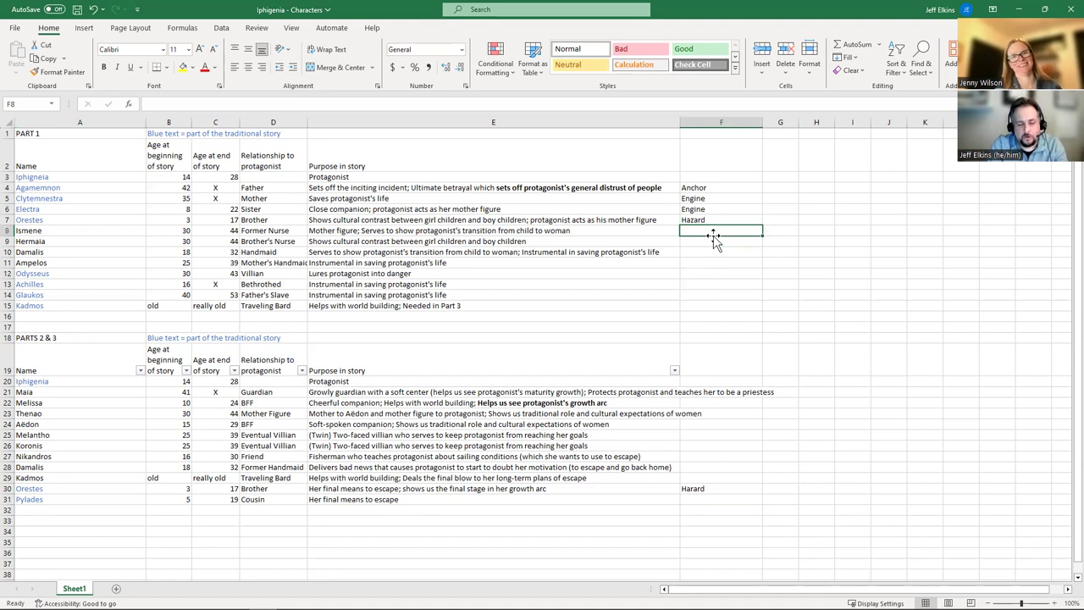
pyautogui.write('Engine')
pyautogui.press('Return')
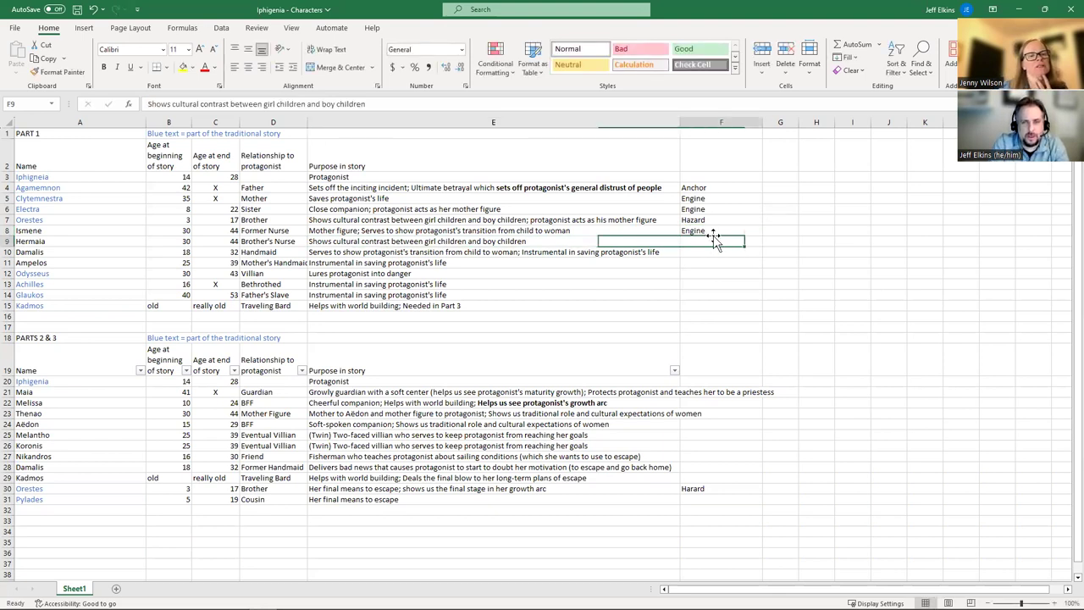
pyautogui.write('Engine')
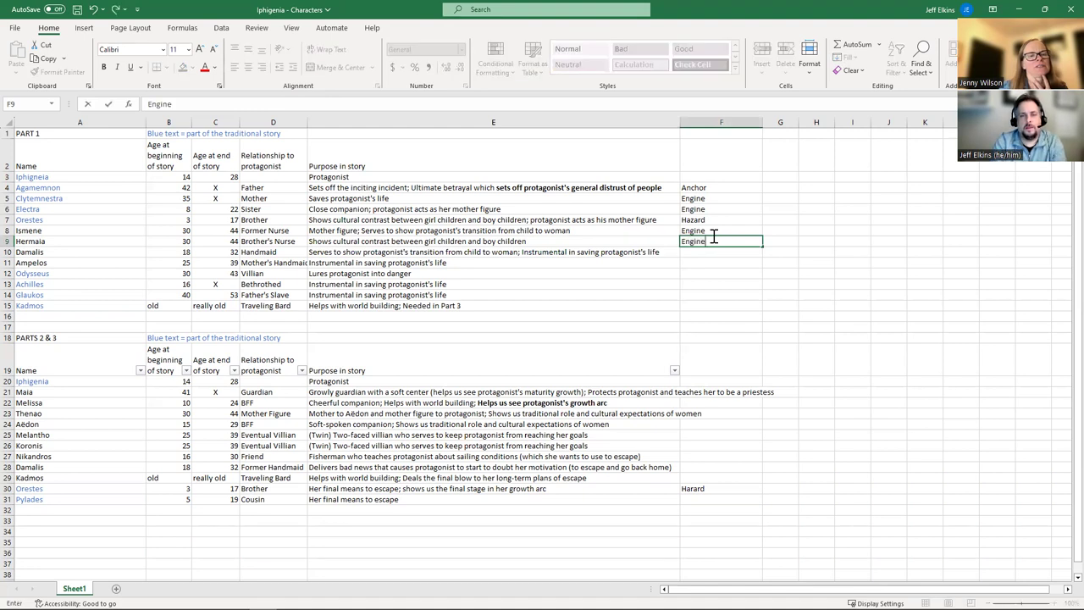
pyautogui.press('Return')
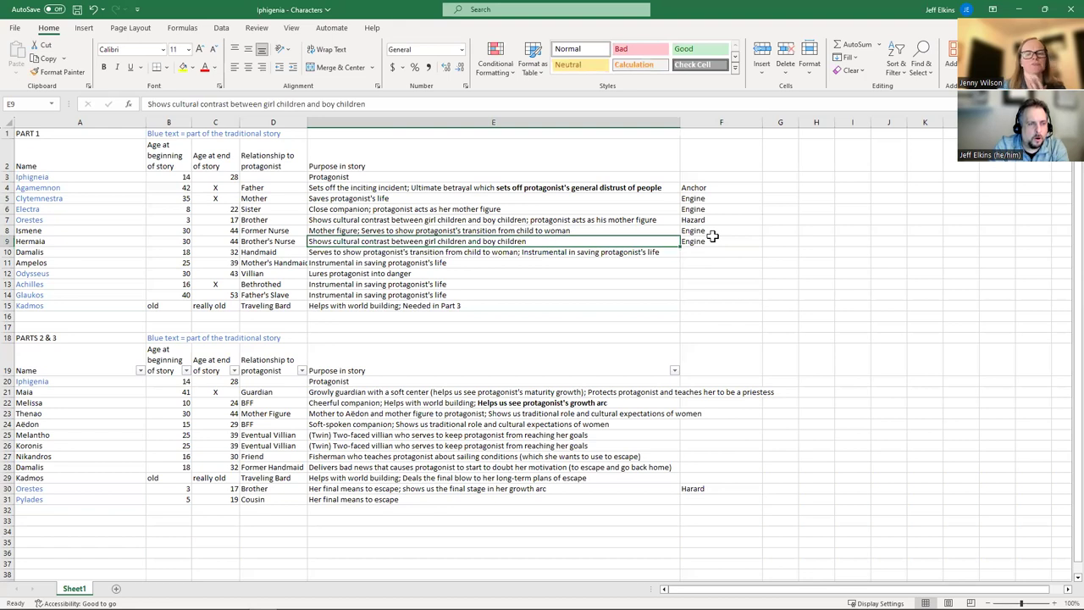
# Copy the "Engine" label from F9 to Damalis's cell F10 in the Part 1 list
pyautogui.click(714, 238)
pyautogui.press('Return')
pyautogui.click(714, 238)
pyautogui.hotkey('ctrl', 'c')
pyautogui.press('Down')
pyautogui.hotkey('ctrl', 'v')
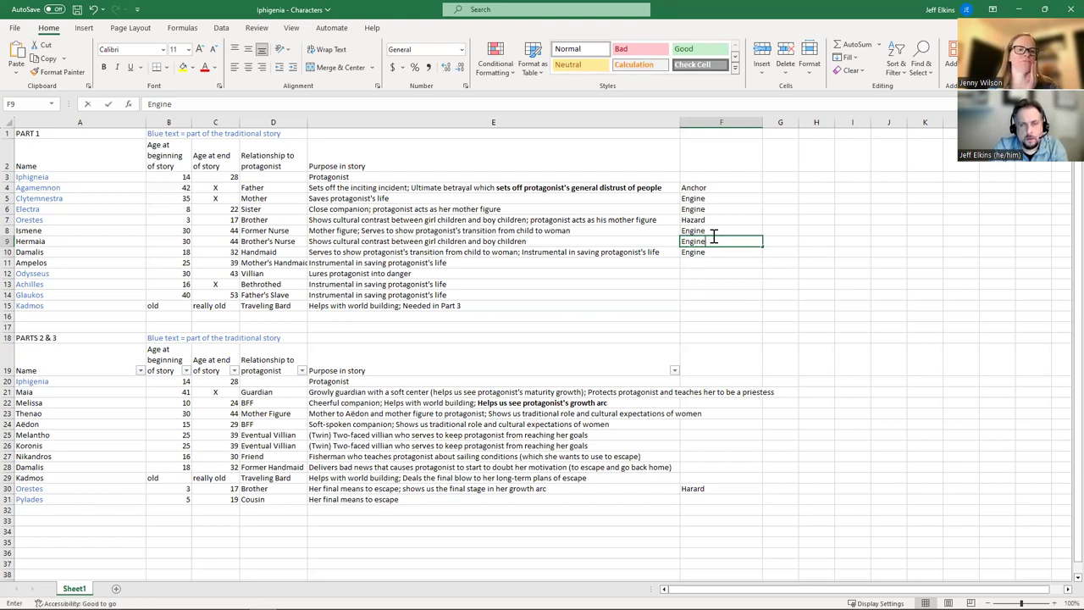
# Change Hermaia's label in F9 to "Hazard" and label Ampelos in F11 as "Hazard" too
pyautogui.write('Hazard')
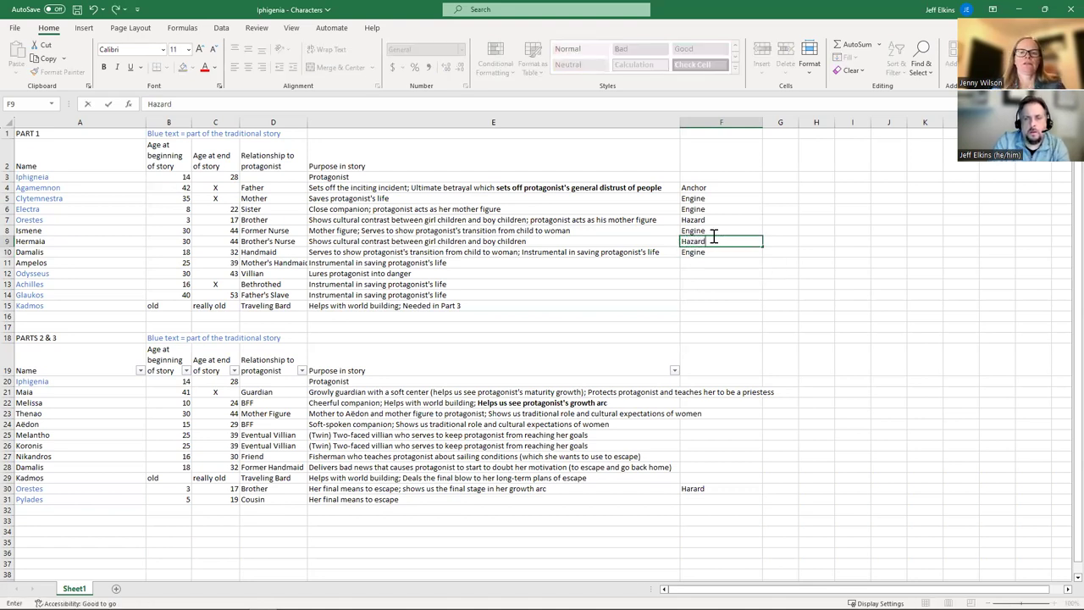
pyautogui.press('Return')
pyautogui.press('Return')
pyautogui.press('Return')
pyautogui.press('Up')
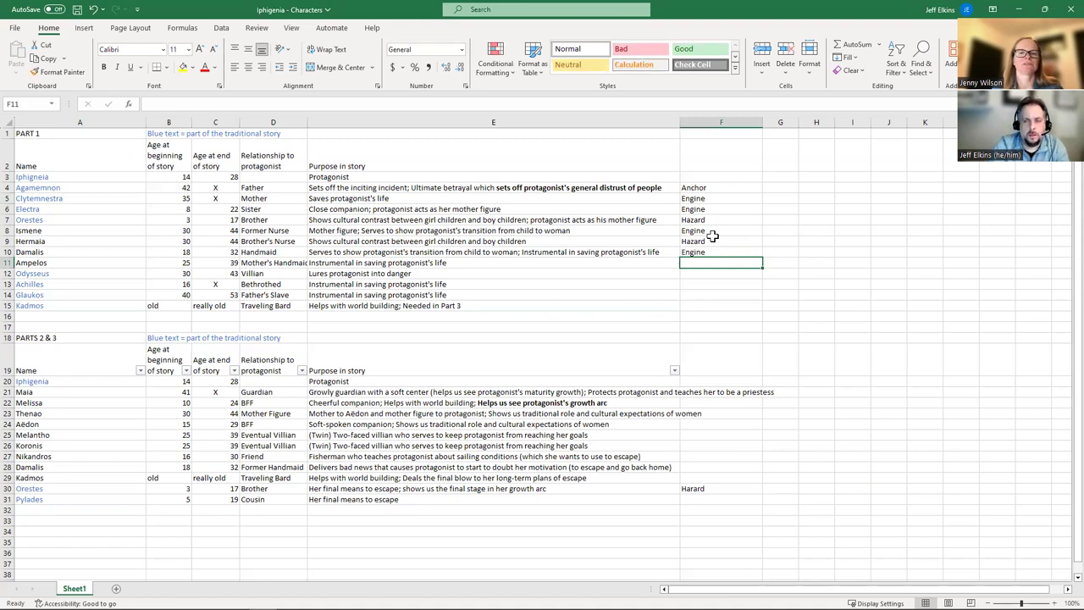
pyautogui.write('Hazard')
pyautogui.press('Return')
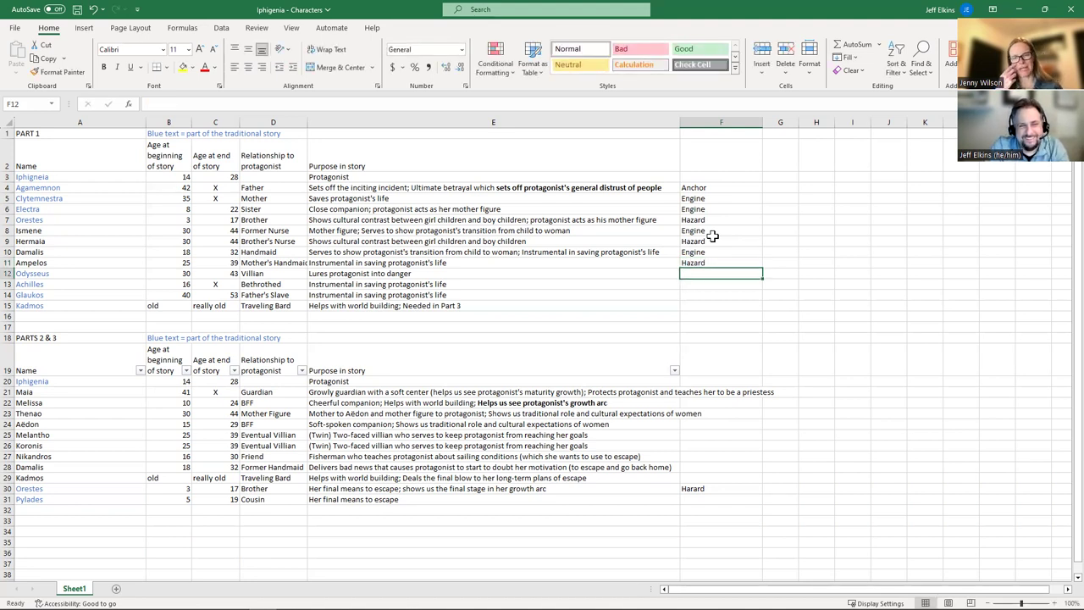
# Label Odysseus as "Anchor" in F12, and Achilles, Glaukos and Kadmos as "Hazard" in F13 to F15
pyautogui.write('Anchor')
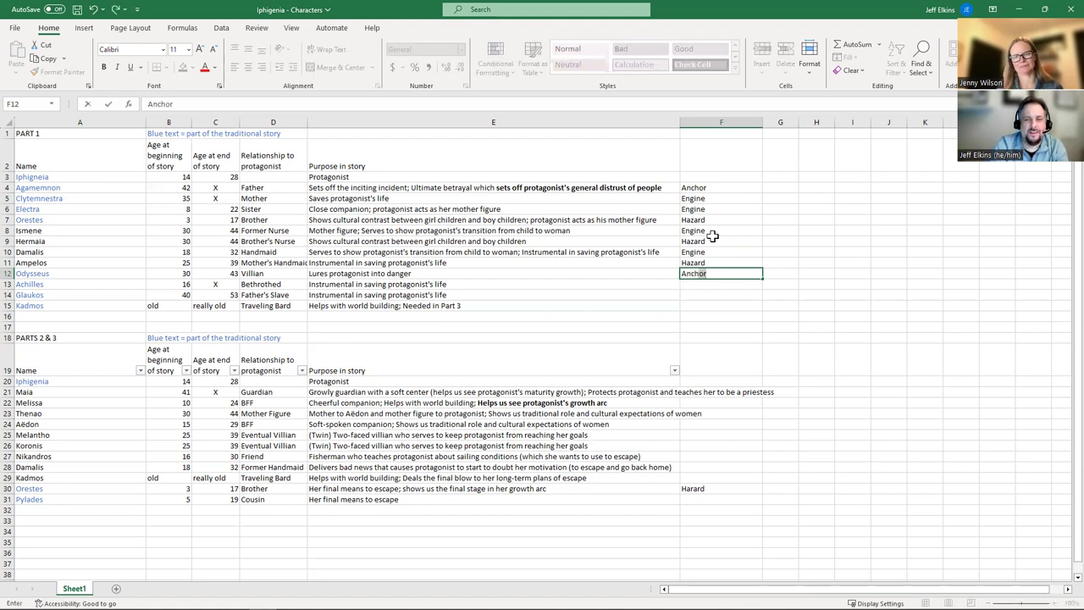
pyautogui.press('Return')
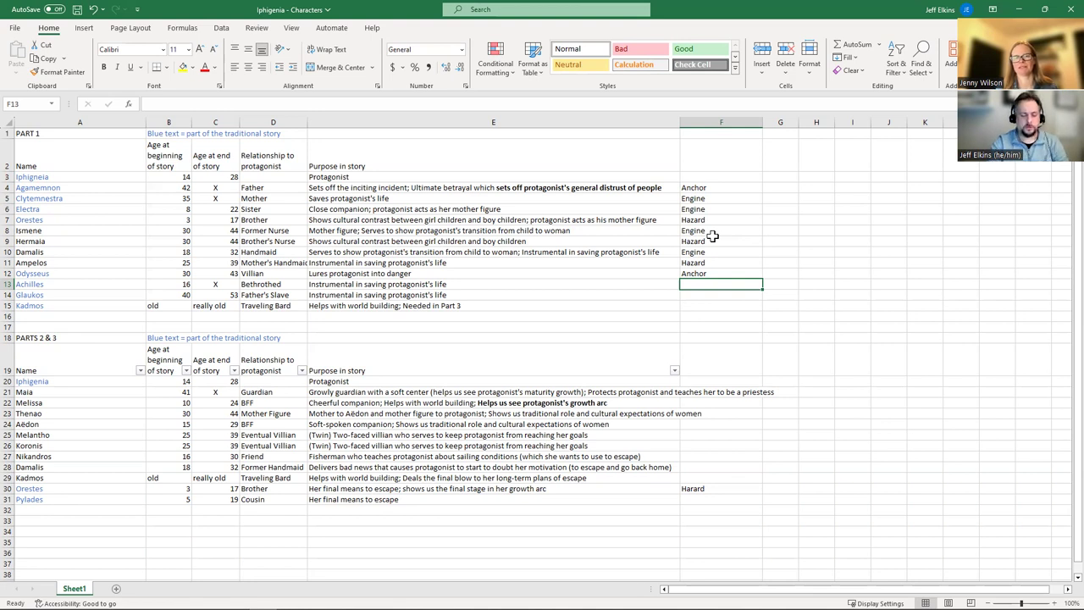
pyautogui.write('Hazard')
pyautogui.press('Return')
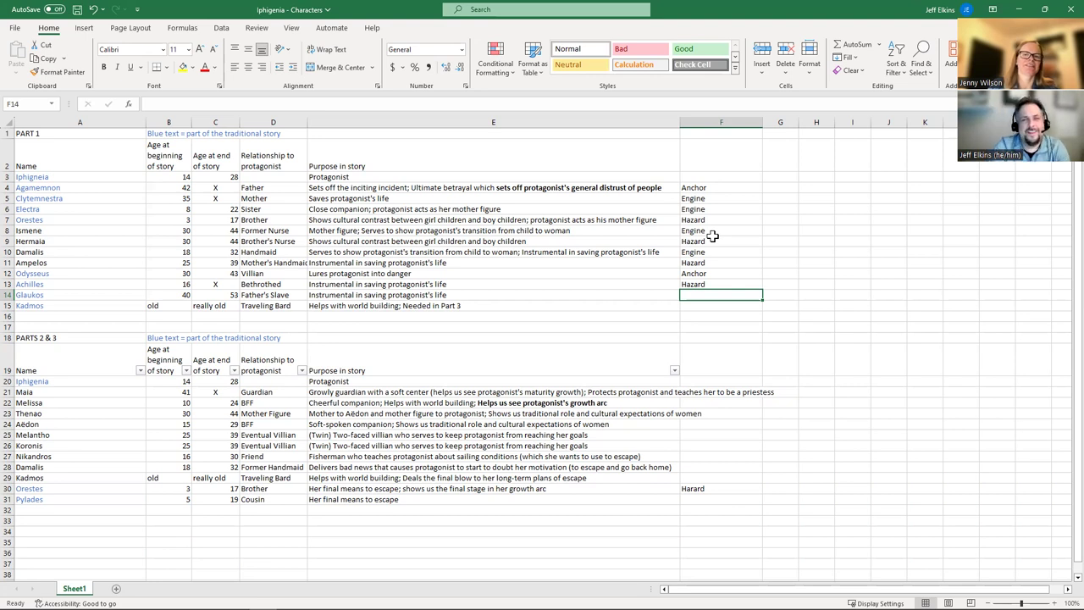
pyautogui.write('Hazard')
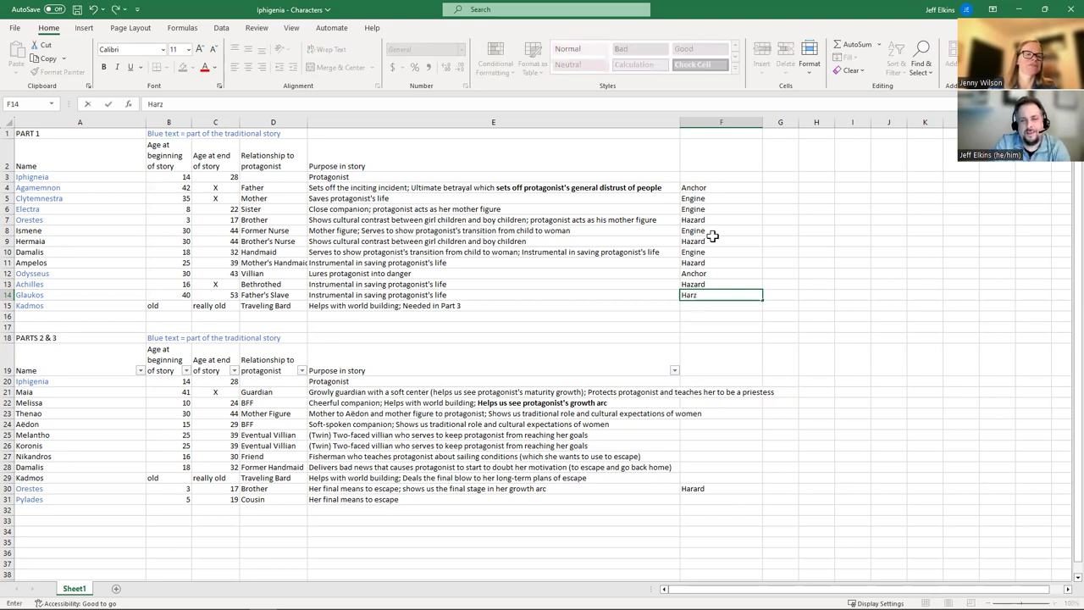
pyautogui.press('Return')
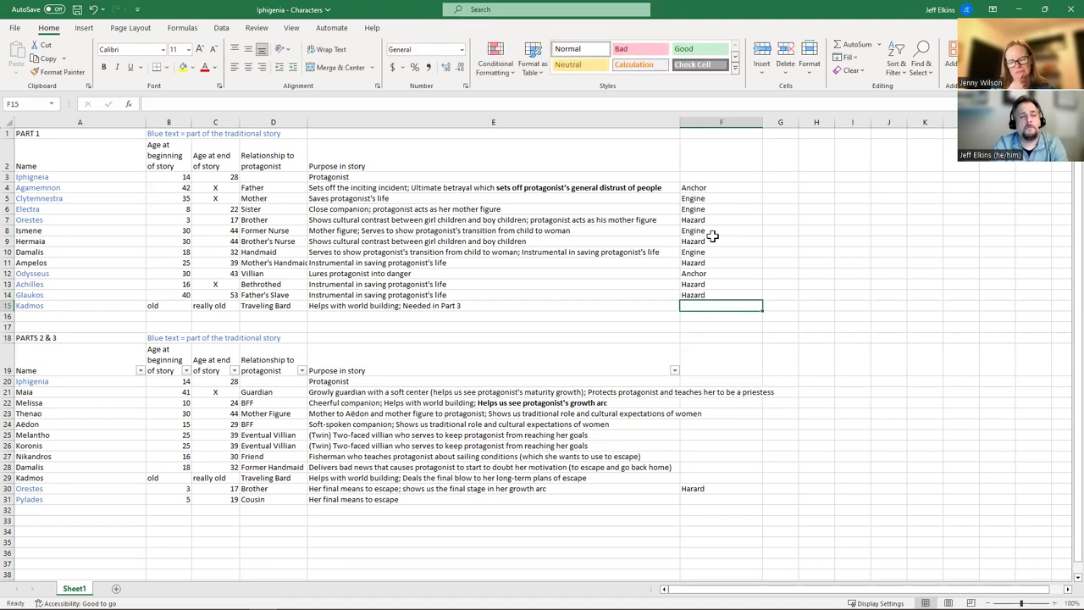
pyautogui.write('Hazard')
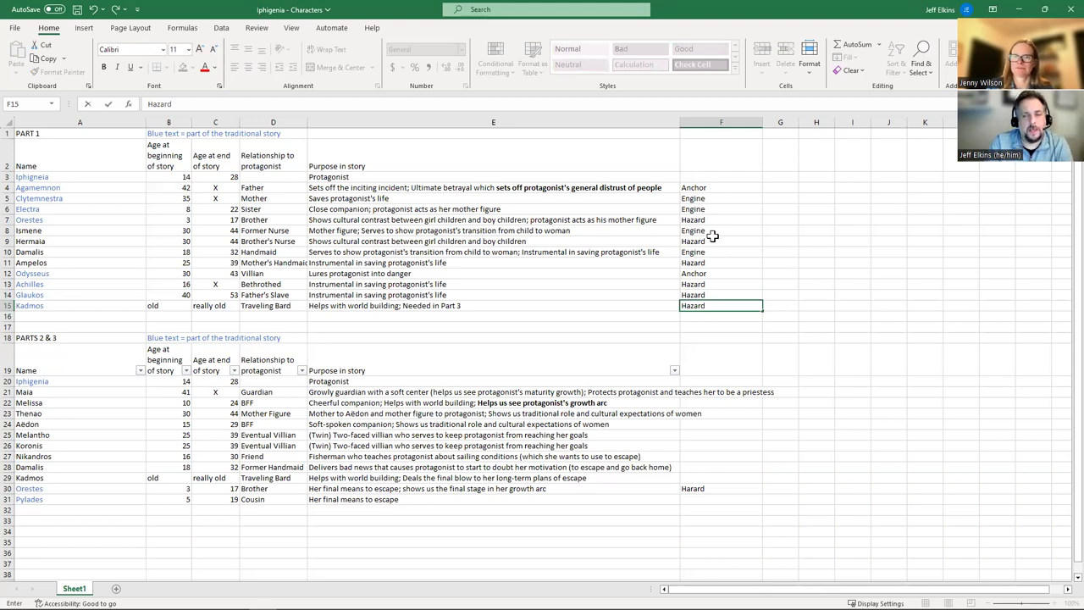
pyautogui.press('Tab')
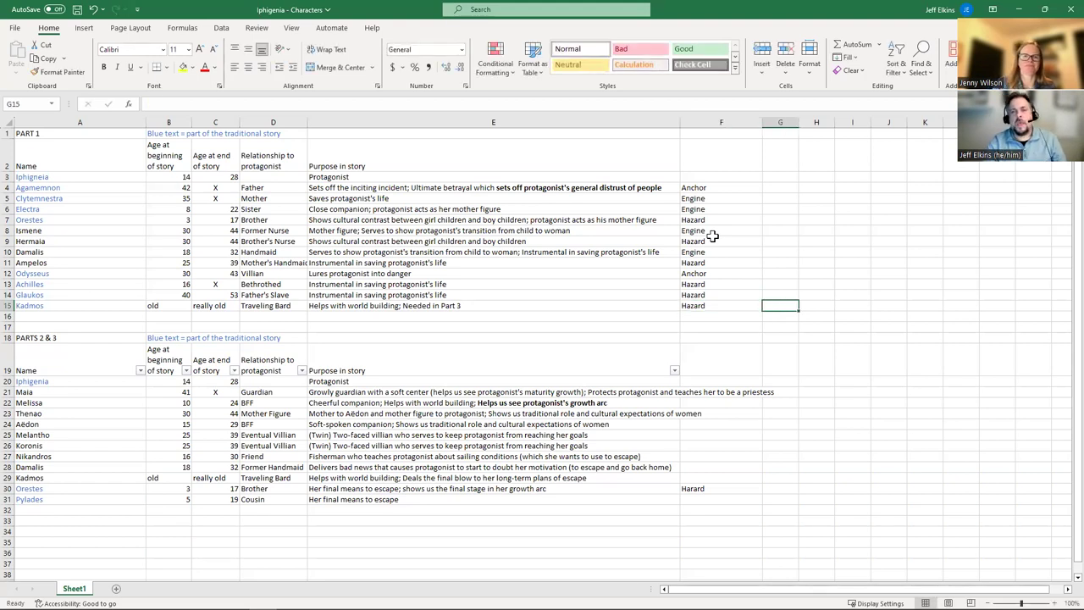
# Fill the two "Anchor" cells, F4 and F12, with red
pyautogui.click(745, 188)
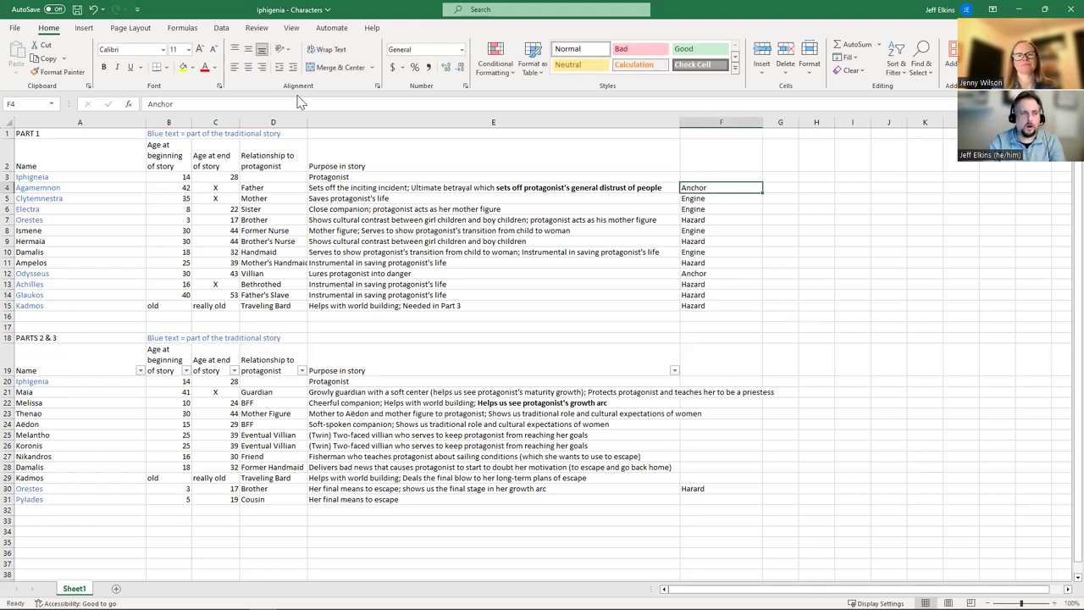
pyautogui.click(183, 68)
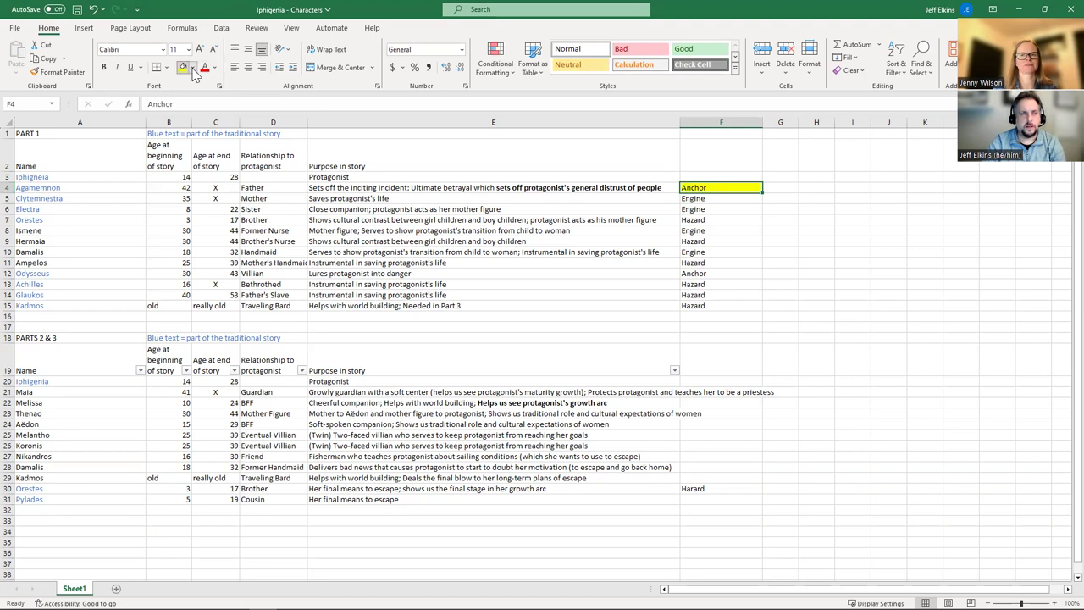
pyautogui.click(193, 68)
pyautogui.click(192, 174)
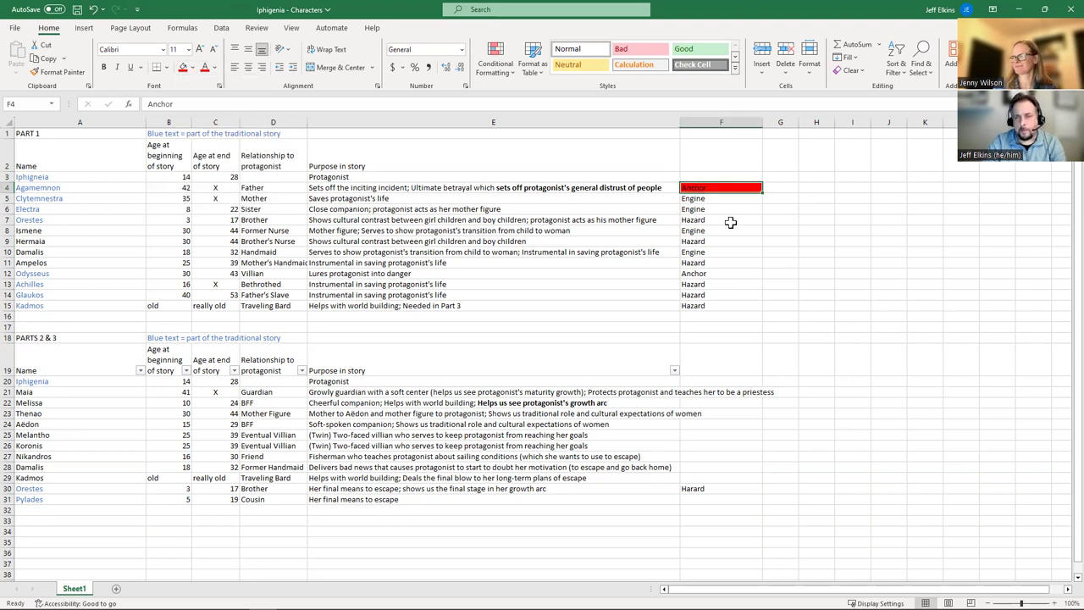
pyautogui.keyDown('ctrl'); pyautogui.click(705, 273); pyautogui.keyUp('ctrl')
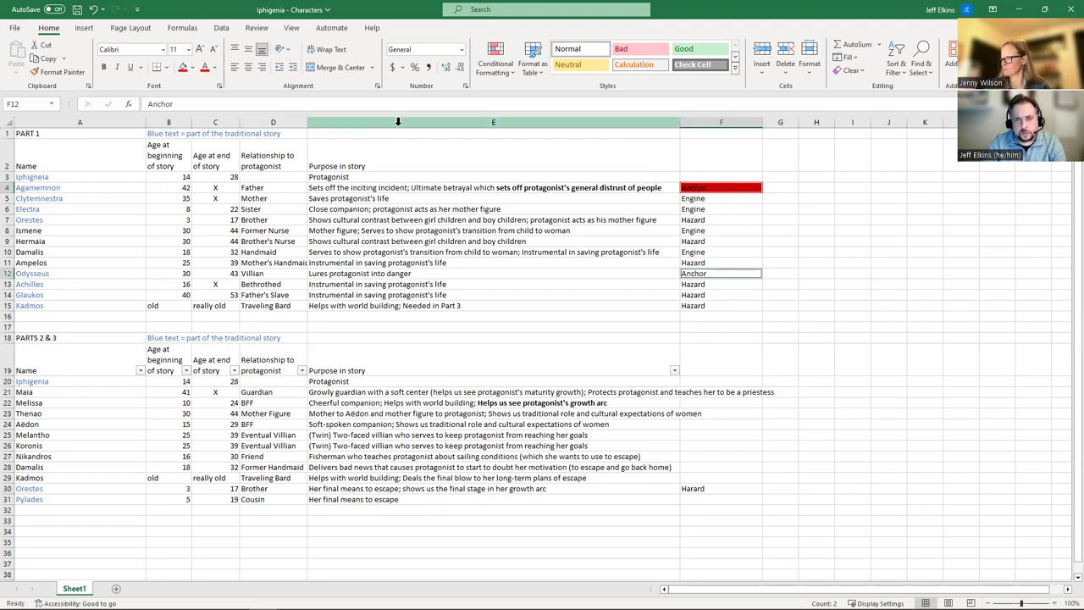
pyautogui.click(182, 68)
pyautogui.click(820, 264)
# Fill all the "Hazard" cells of Part 1 (F7, F9, F11 and F13 to F15) with orange
pyautogui.click(737, 221)
pyautogui.keyDown('ctrl'); pyautogui.click(721, 252); pyautogui.keyUp('ctrl')
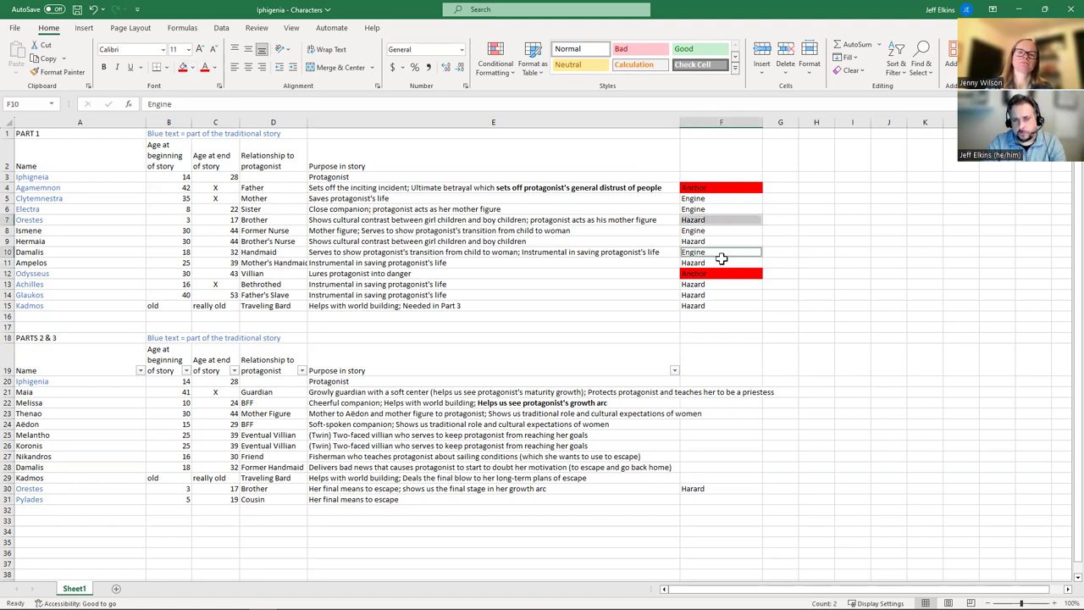
pyautogui.click(721, 242)
pyautogui.keyDown('ctrl'); pyautogui.click(726, 219); pyautogui.keyUp('ctrl')
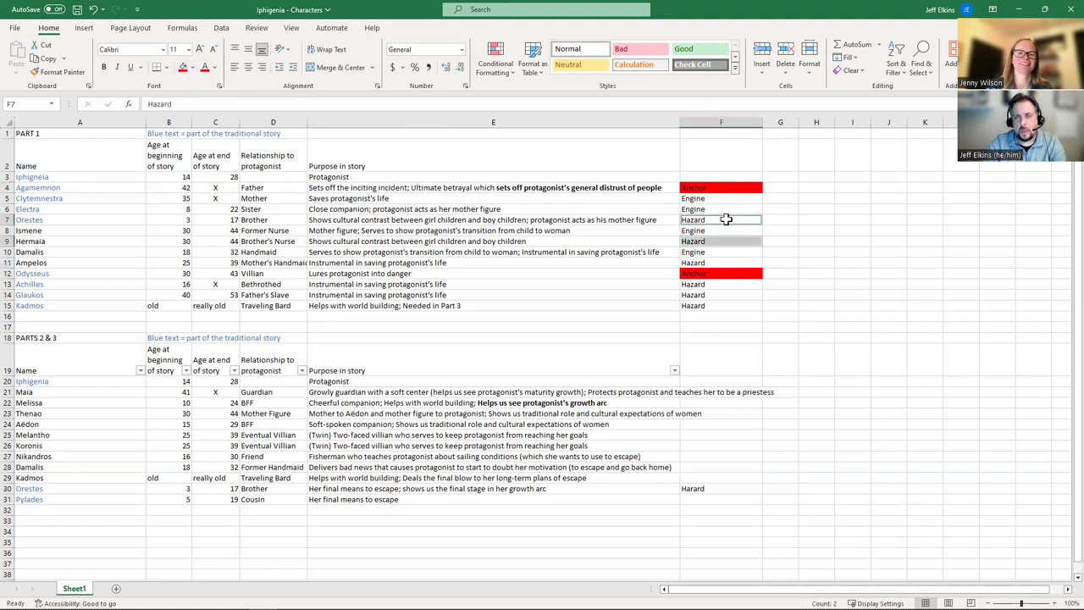
pyautogui.keyDown('ctrl'); pyautogui.click(730, 263); pyautogui.keyUp('ctrl')
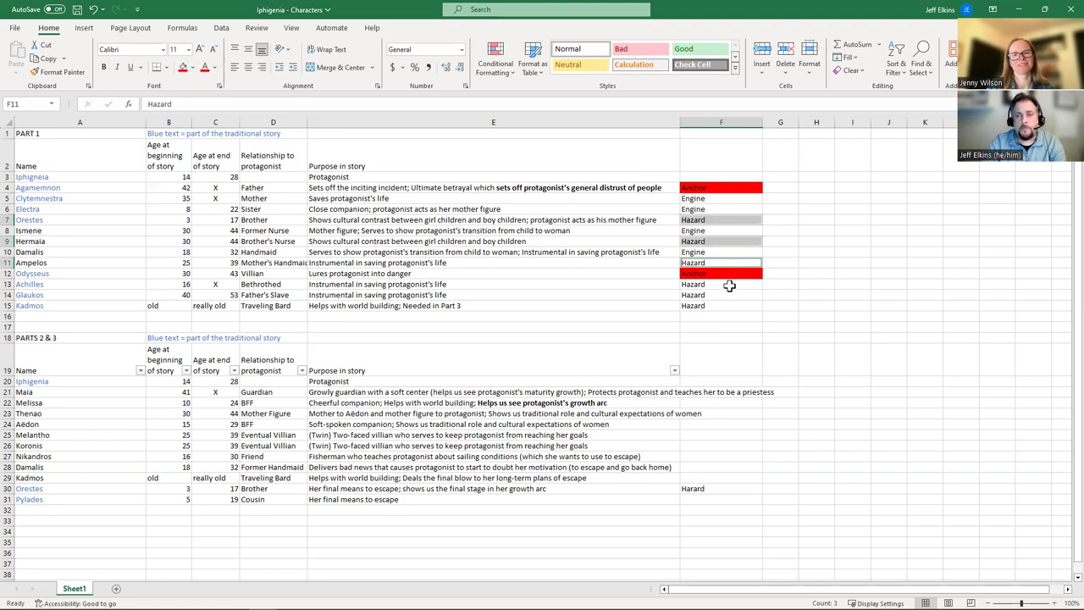
pyautogui.keyDown('ctrl'); pyautogui.click(728, 286); pyautogui.keyUp('ctrl')
pyautogui.keyDown('ctrl'); pyautogui.click(721, 295); pyautogui.keyUp('ctrl')
pyautogui.keyDown('ctrl'); pyautogui.click(720, 304); pyautogui.keyUp('ctrl')
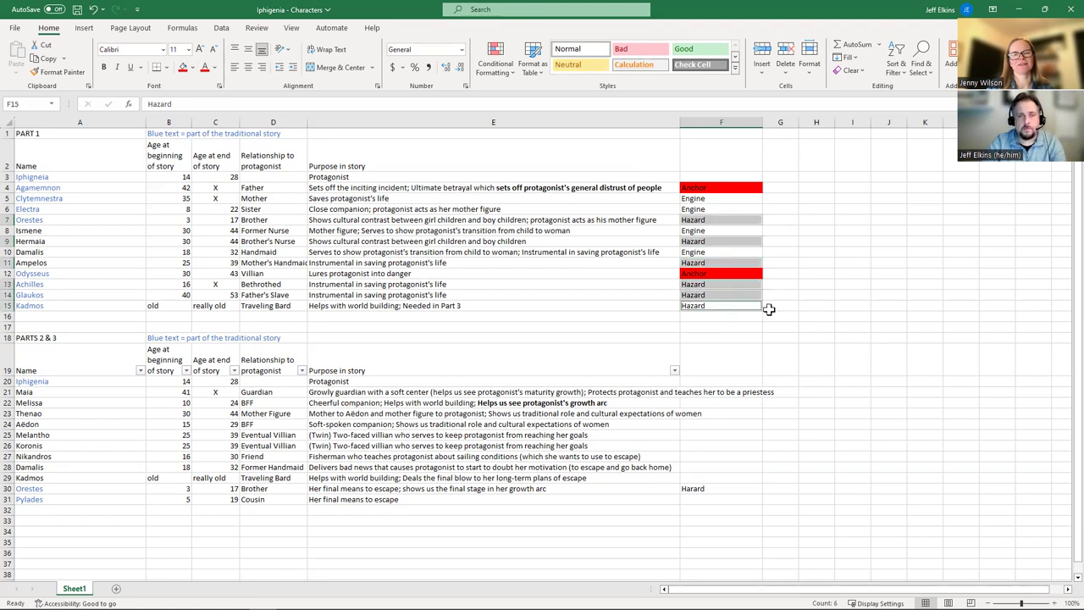
pyautogui.click(193, 70)
pyautogui.click(232, 106)
pyautogui.click(815, 195)
# Fill the four "Engine" cells of Part 1 (F5, F6, F8 and F10) with green
pyautogui.click(709, 201)
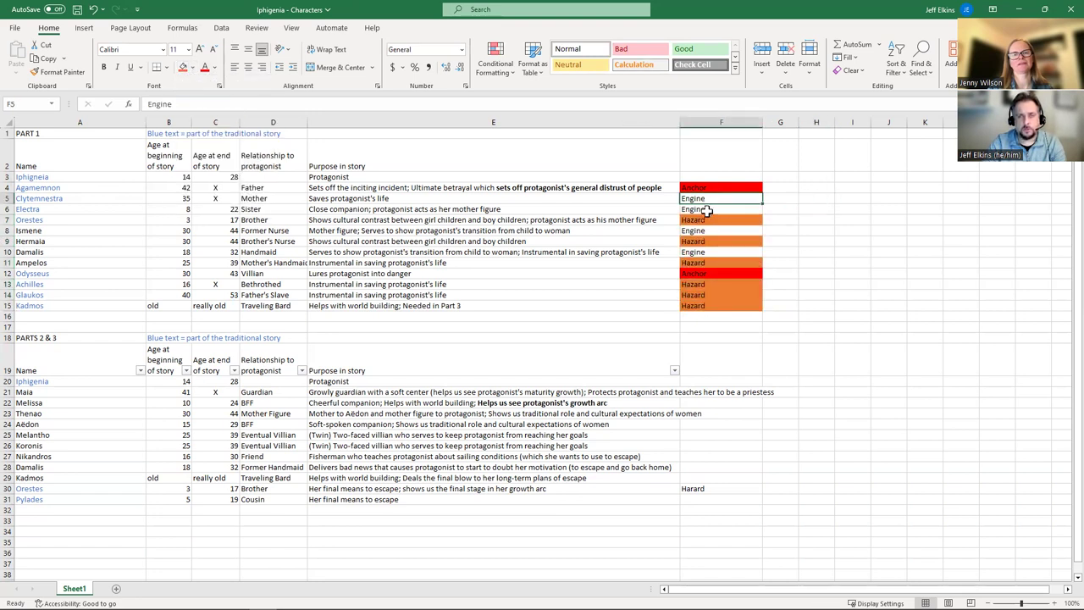
pyautogui.keyDown('ctrl'); pyautogui.click(706, 210); pyautogui.keyUp('ctrl')
pyautogui.keyDown('ctrl'); pyautogui.click(704, 232); pyautogui.keyUp('ctrl')
pyautogui.keyDown('ctrl'); pyautogui.click(703, 252); pyautogui.keyUp('ctrl')
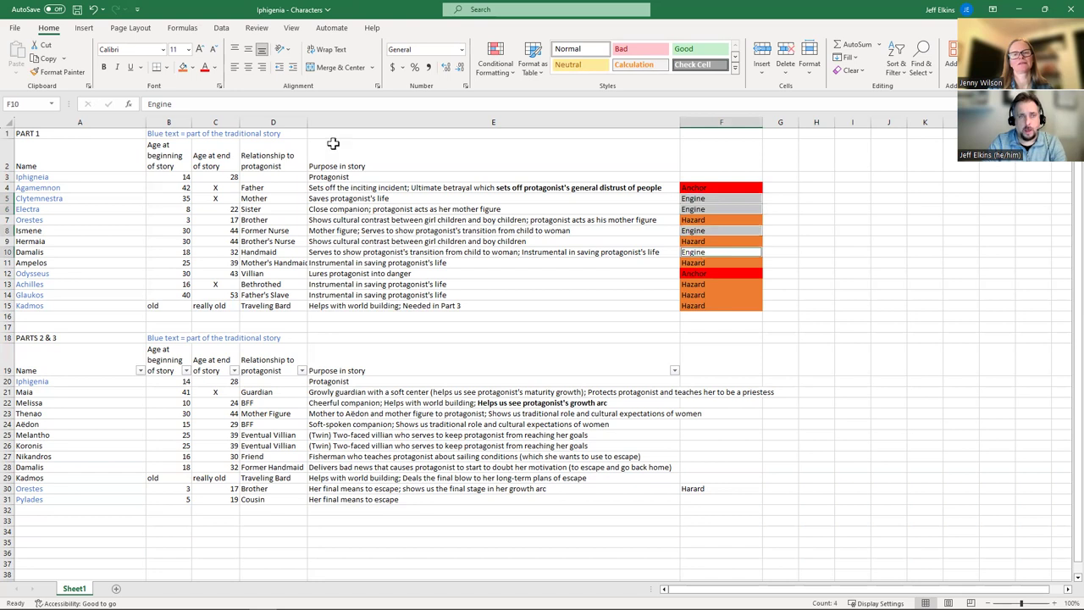
pyautogui.click(193, 68)
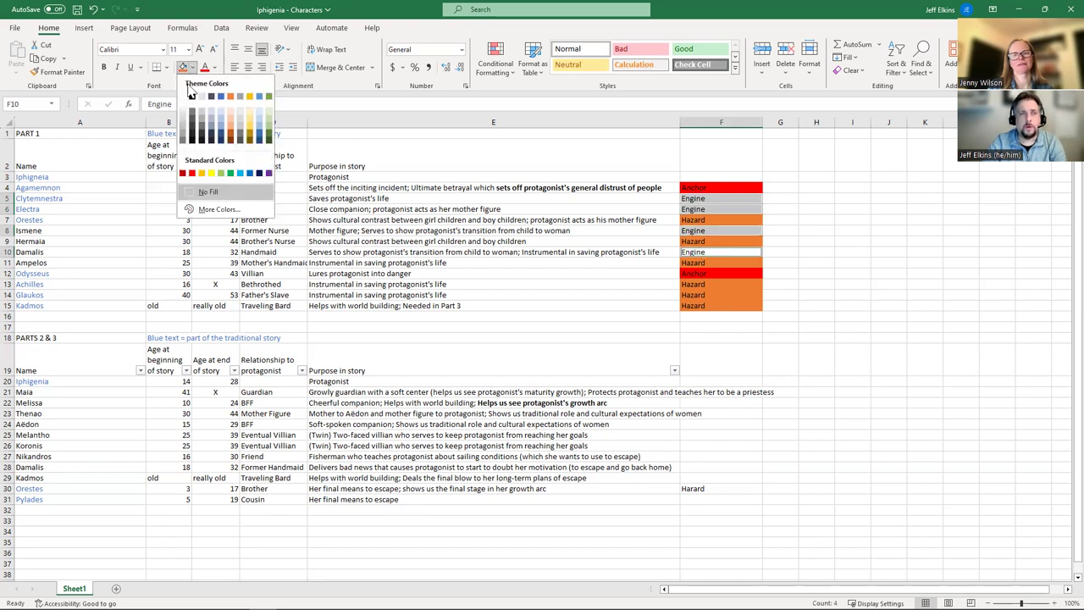
pyautogui.click(268, 98)
pyautogui.click(813, 208)
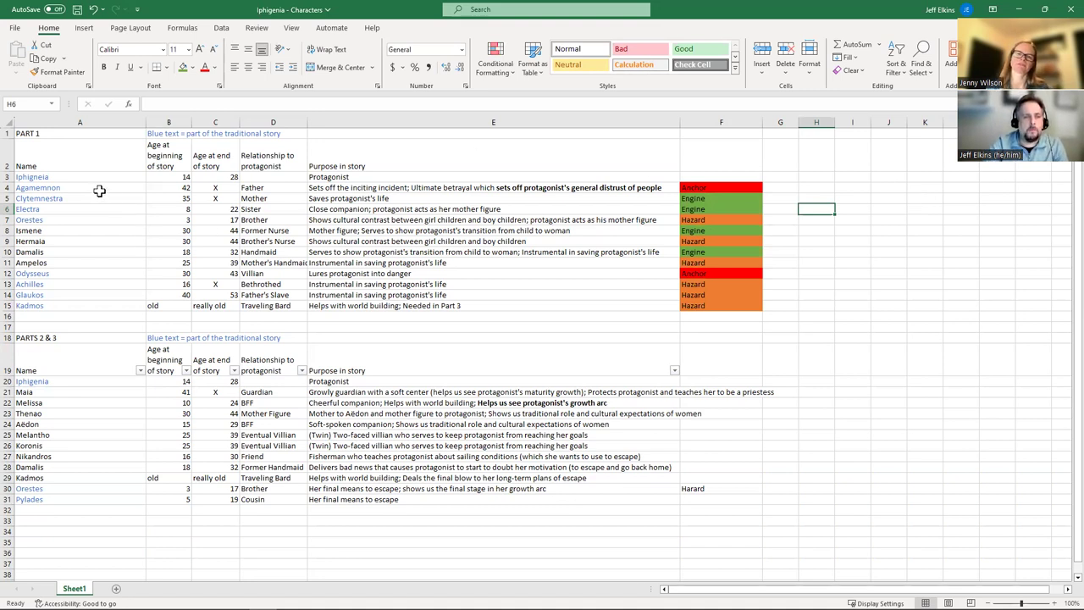
# Review the story purposes of the Part 1 characters labelled "Engine" and the empty cells beside their labels
pyautogui.moveTo(669, 198); pyautogui.dragTo(664, 210)
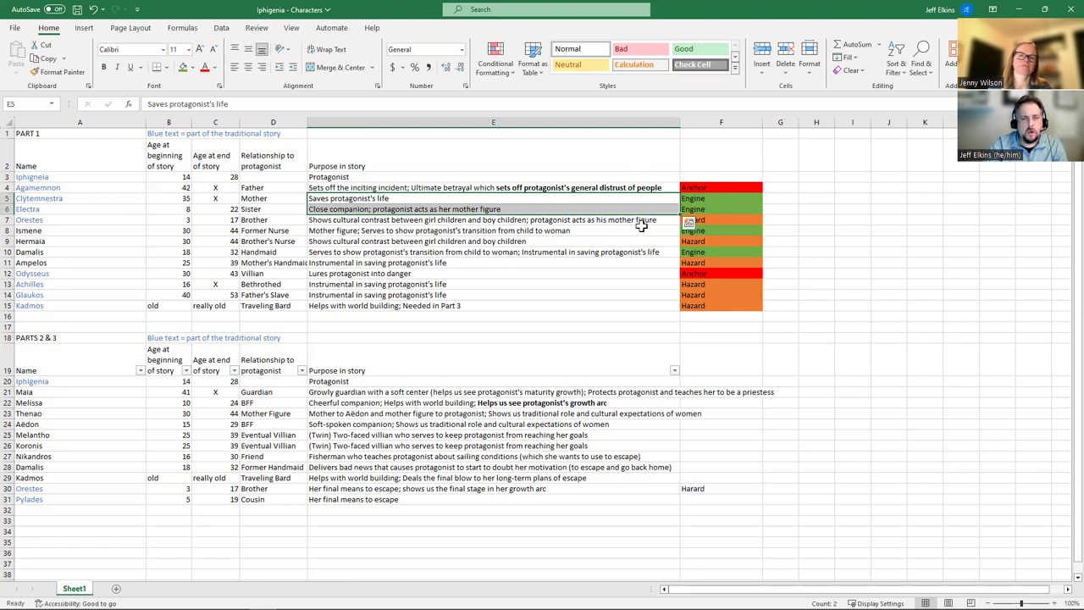
pyautogui.click(640, 229)
pyautogui.click(612, 261)
pyautogui.click(614, 252)
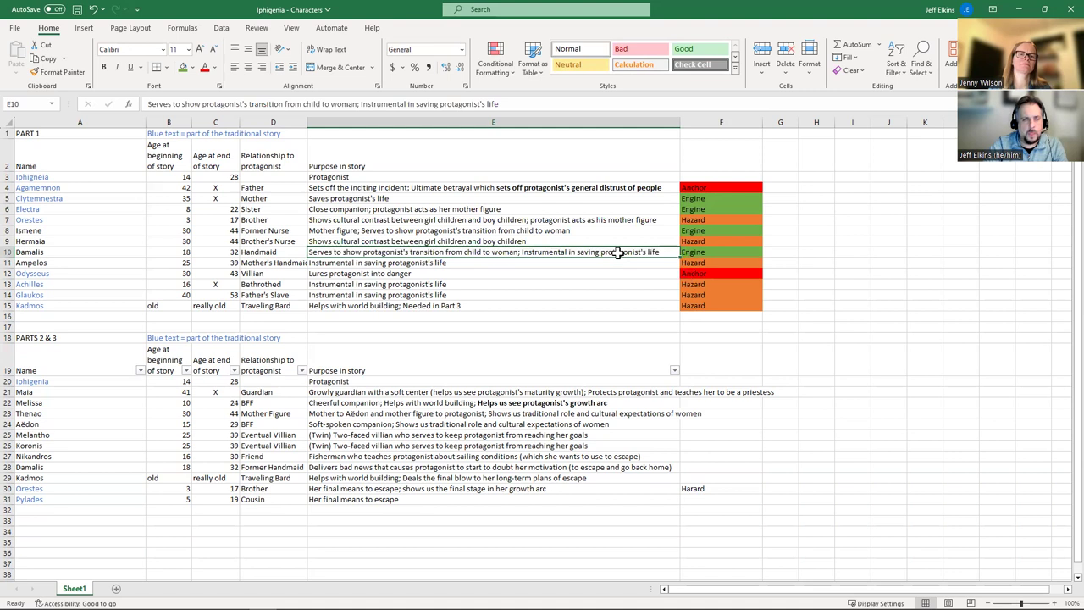
pyautogui.click(806, 244)
pyautogui.moveTo(781, 200); pyautogui.dragTo(784, 219)
pyautogui.keyDown('ctrl'); pyautogui.click(780, 230); pyautogui.keyUp('ctrl')
pyautogui.keyDown('ctrl'); pyautogui.click(772, 252); pyautogui.keyUp('ctrl')
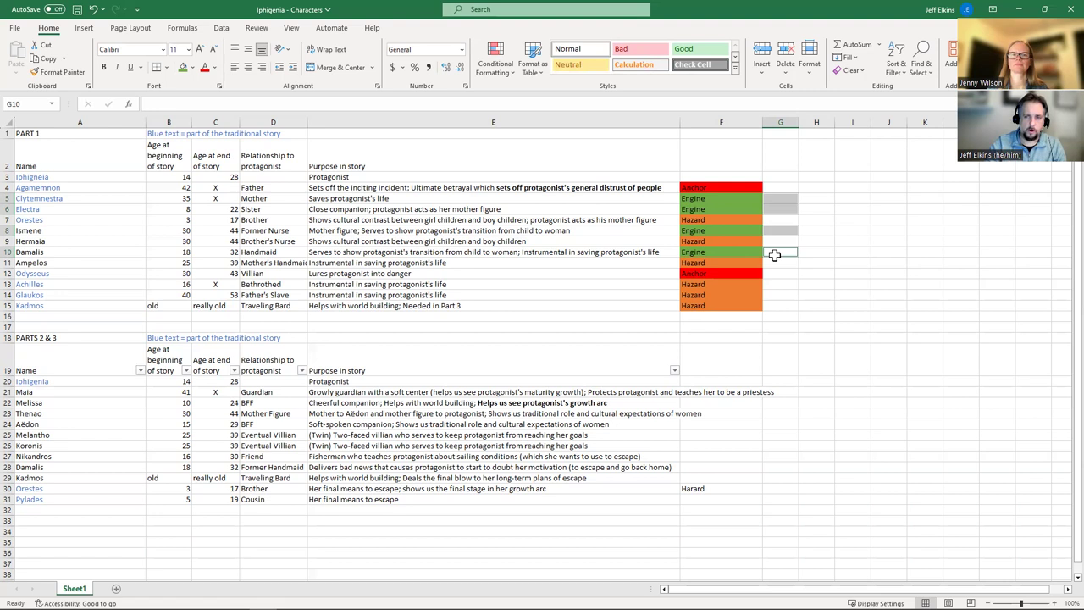
pyautogui.click(811, 295)
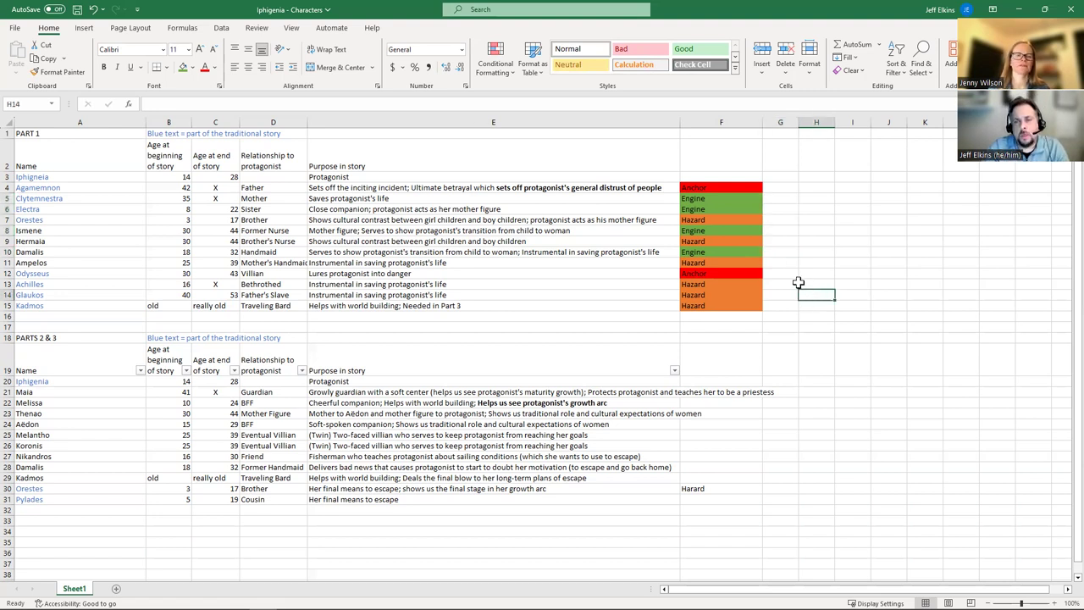
# Enter the numbers 1, 3, 3 and 1 beside the role labels in G4 to G7, for Agamemnon through Orestes
pyautogui.click(780, 197)
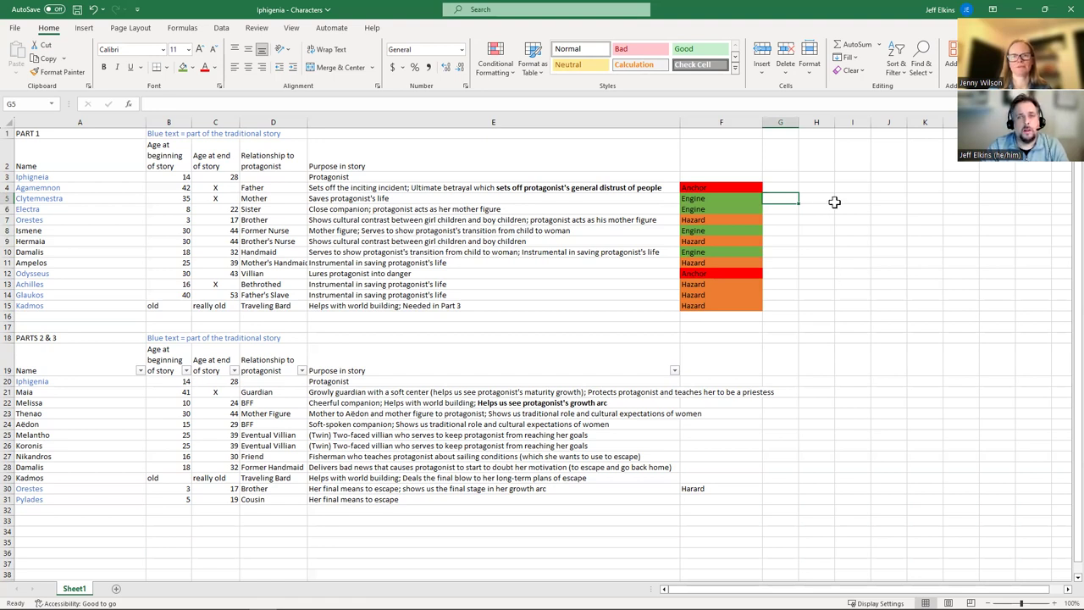
pyautogui.click(779, 186)
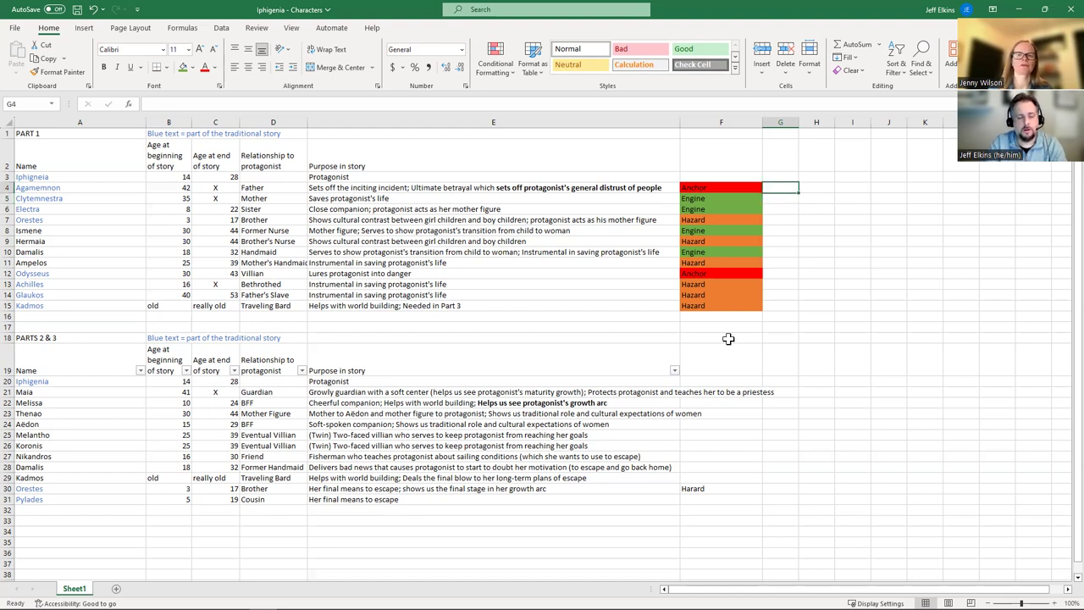
pyautogui.write('1')
pyautogui.press('Return')
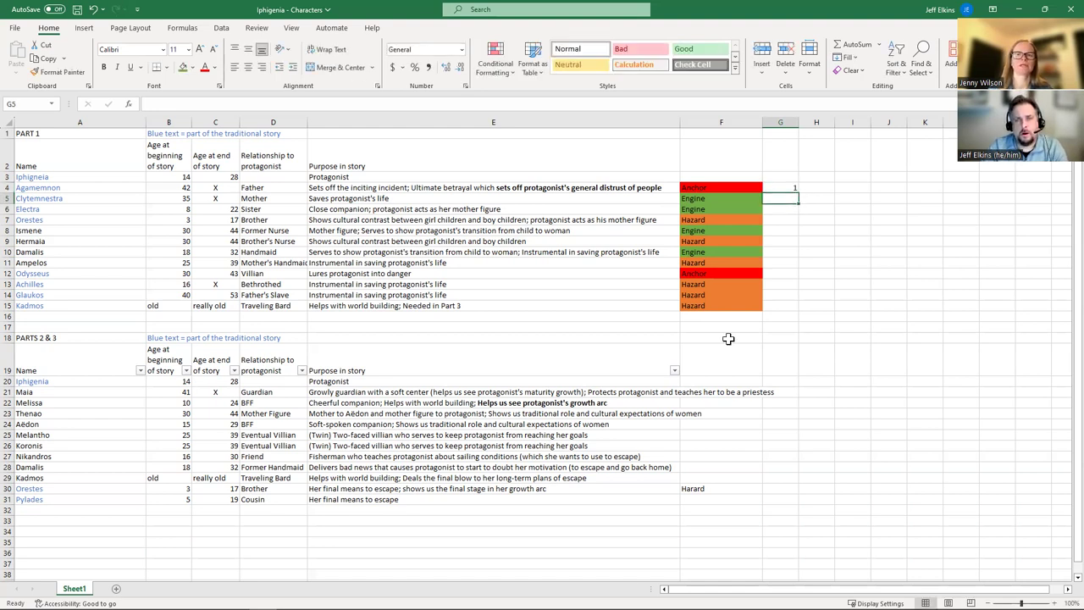
pyautogui.write('3')
pyautogui.press('Return')
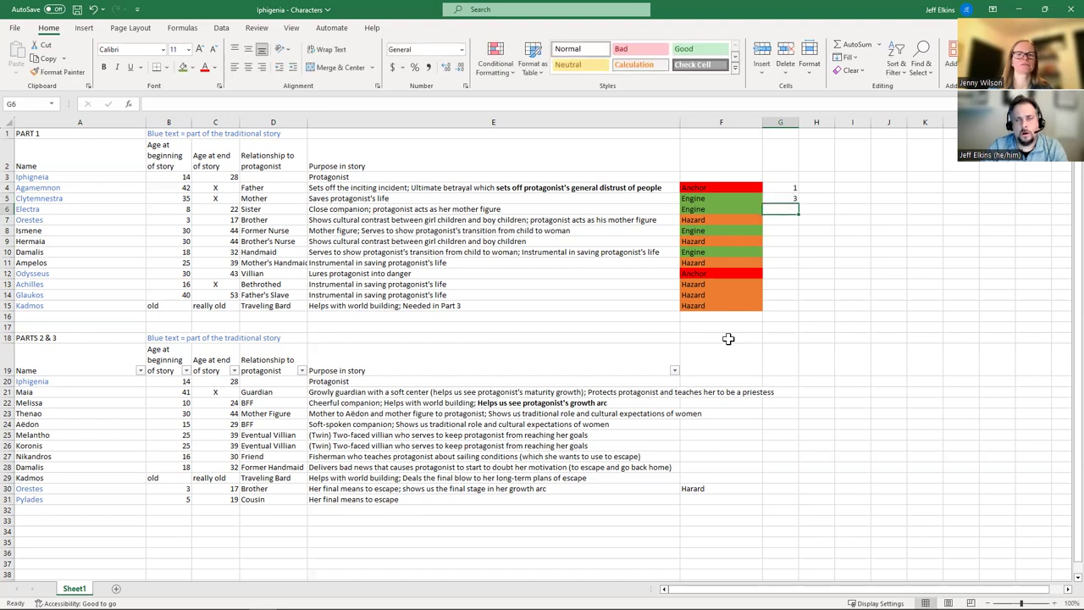
pyautogui.write('3')
pyautogui.press('Return')
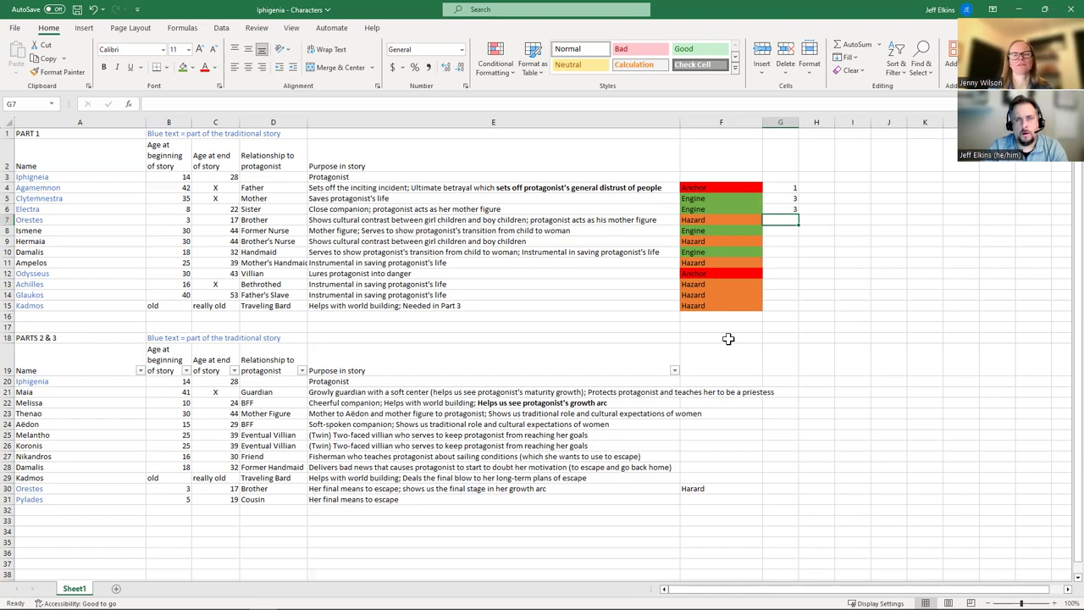
pyautogui.write('1')
pyautogui.press('Return')
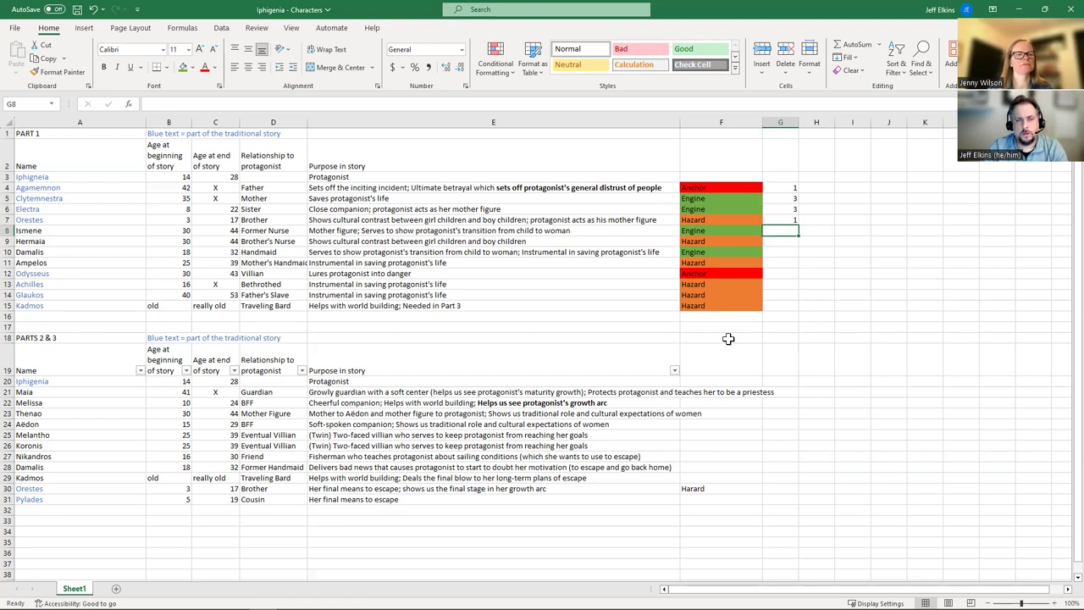
# Enter 3 for Ismene in G8, 1 for Hermaia in G9 and 2 for Damalis in G10
pyautogui.write('3')
pyautogui.press('Return')
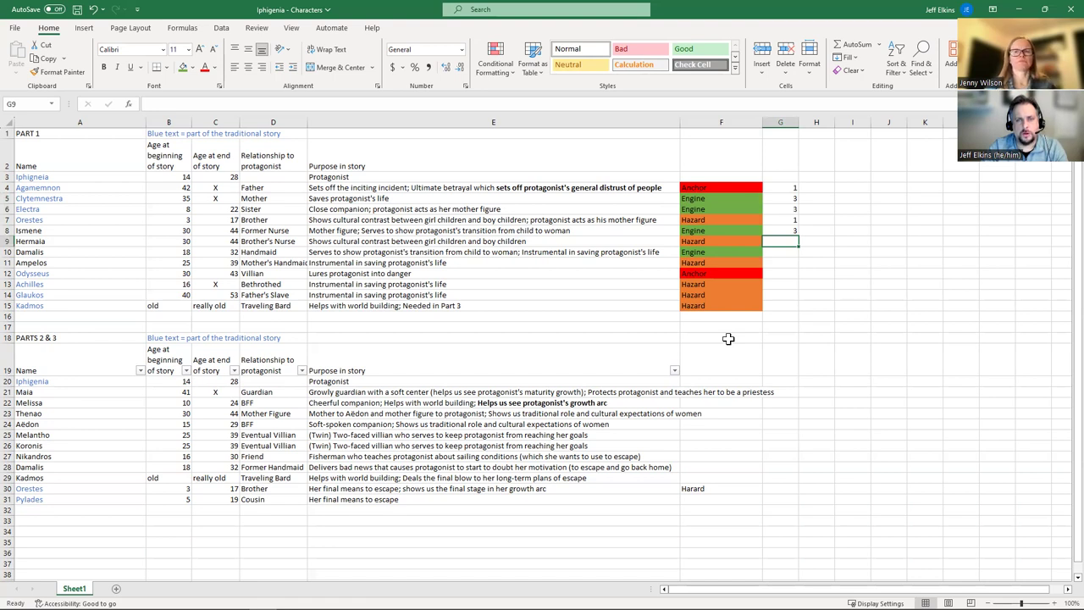
pyautogui.write('1')
pyautogui.press('Return')
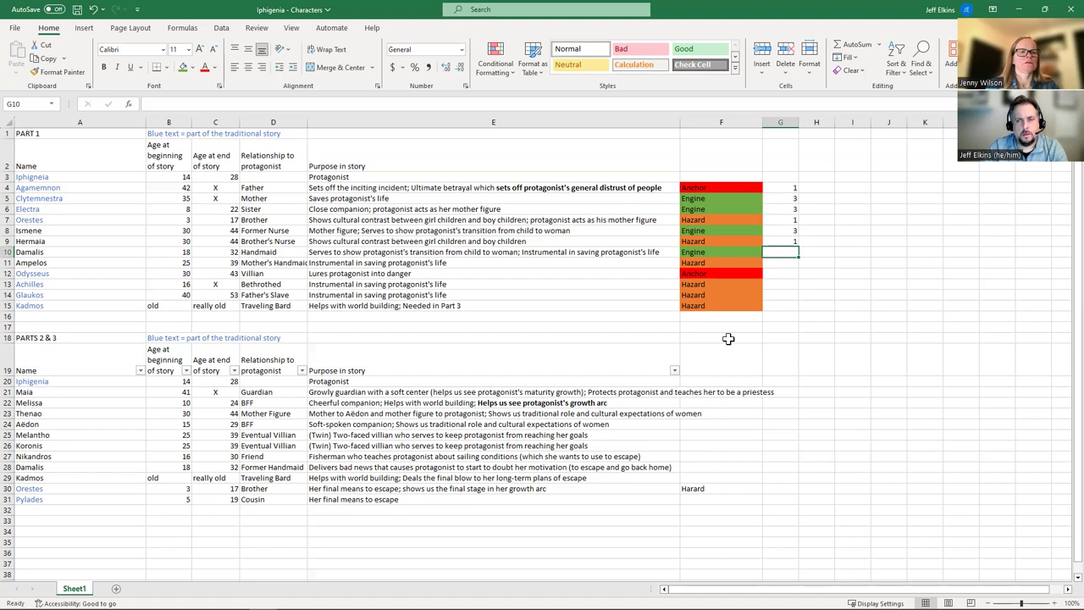
pyautogui.write('2')
pyautogui.press('Return')
pyautogui.press('Left')
pyautogui.press('Left')
pyautogui.press('Left')
pyautogui.press('Left')
pyautogui.press('Right')
pyautogui.press('Right')
pyautogui.press('Right')
pyautogui.press('Right')
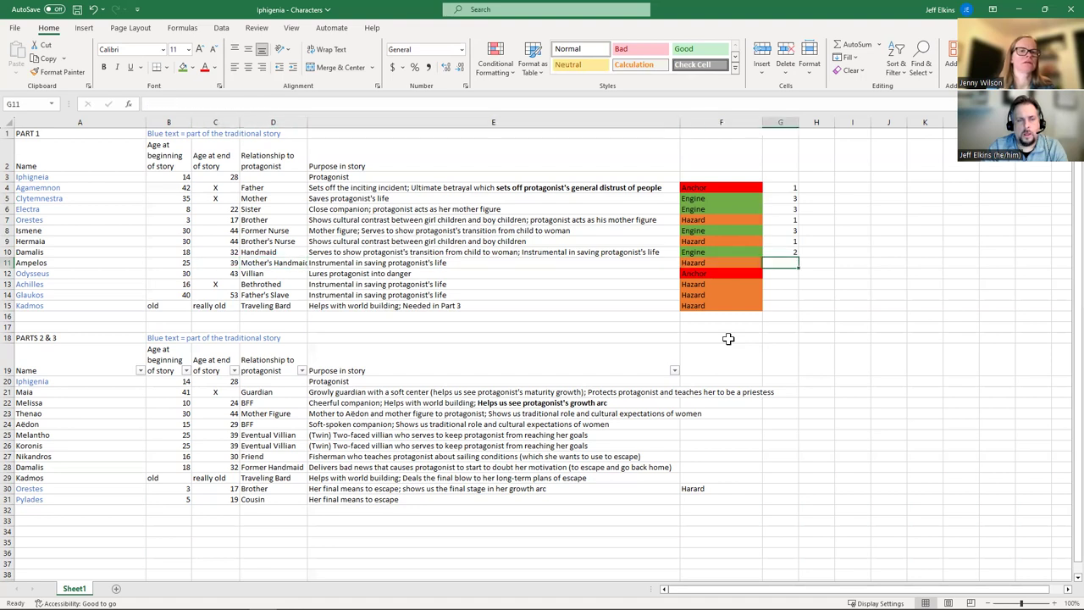
# Complete the Part 1 numbering with 1 in G11, 2 in G12 and 1 in each of G13 to G15
pyautogui.write('1')
pyautogui.press('Return')
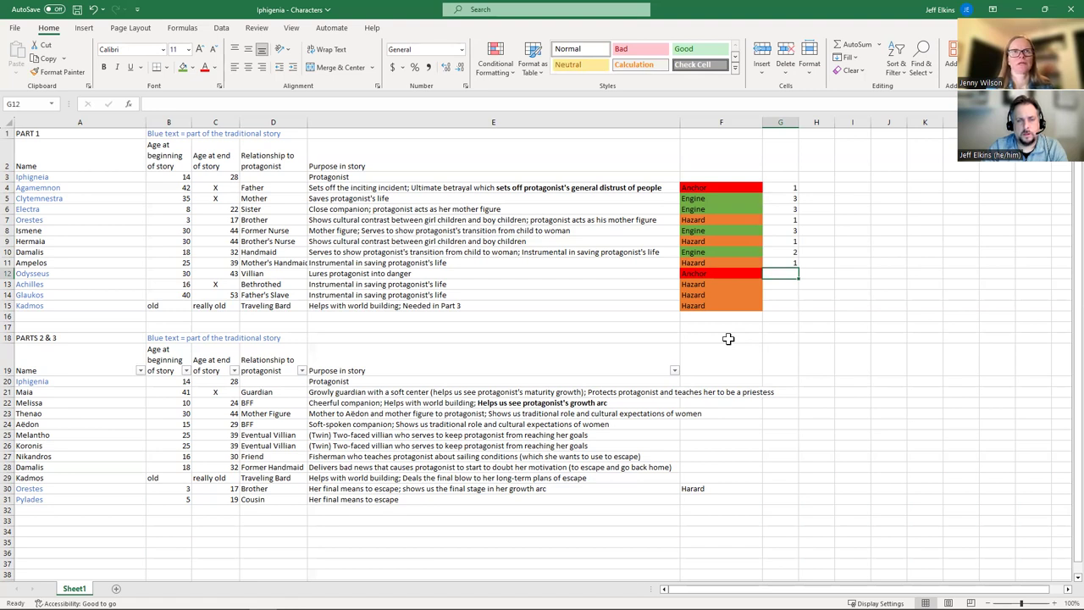
pyautogui.write('2')
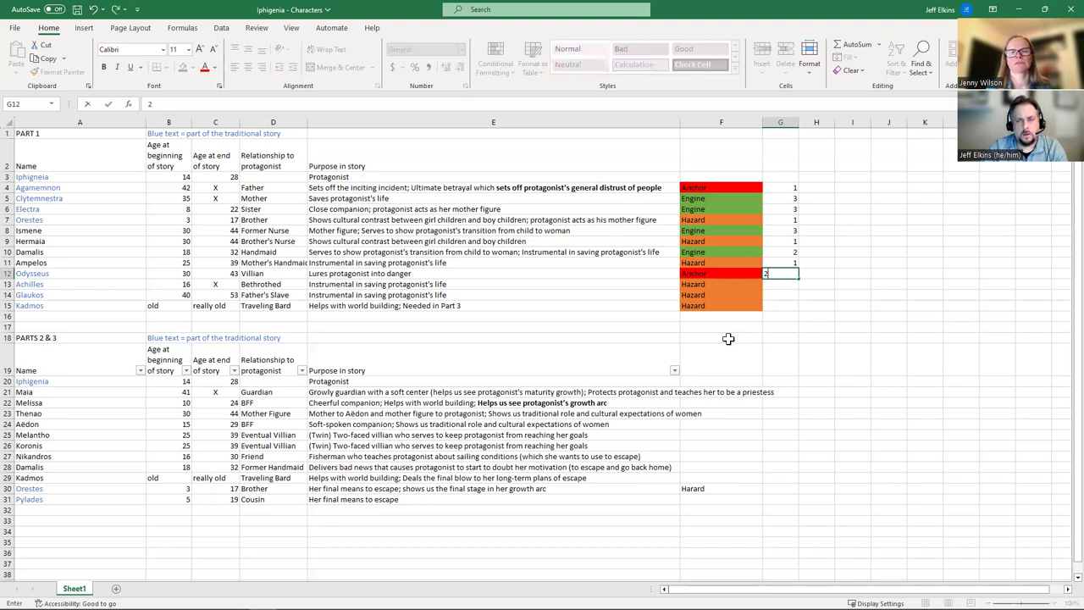
pyautogui.press('Return')
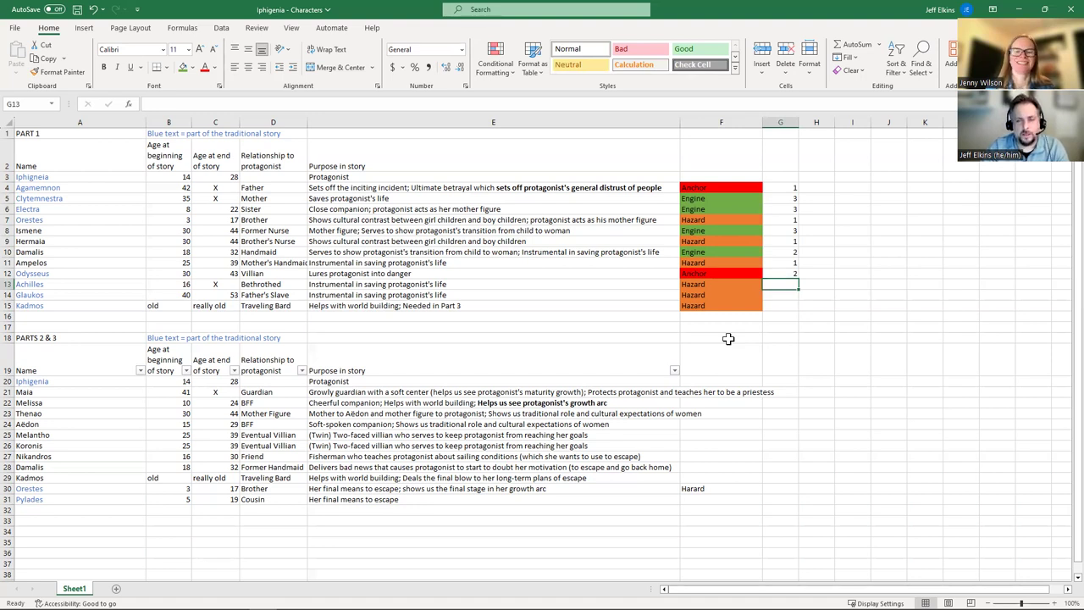
pyautogui.write('1')
pyautogui.press('Return')
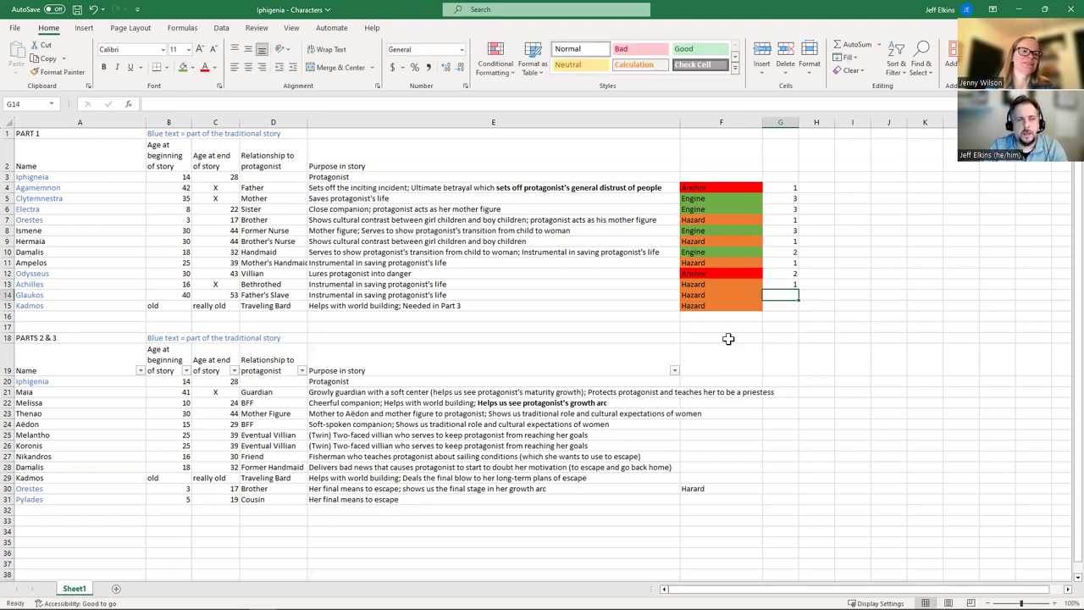
pyautogui.write('1')
pyautogui.press('Return')
pyautogui.write('1')
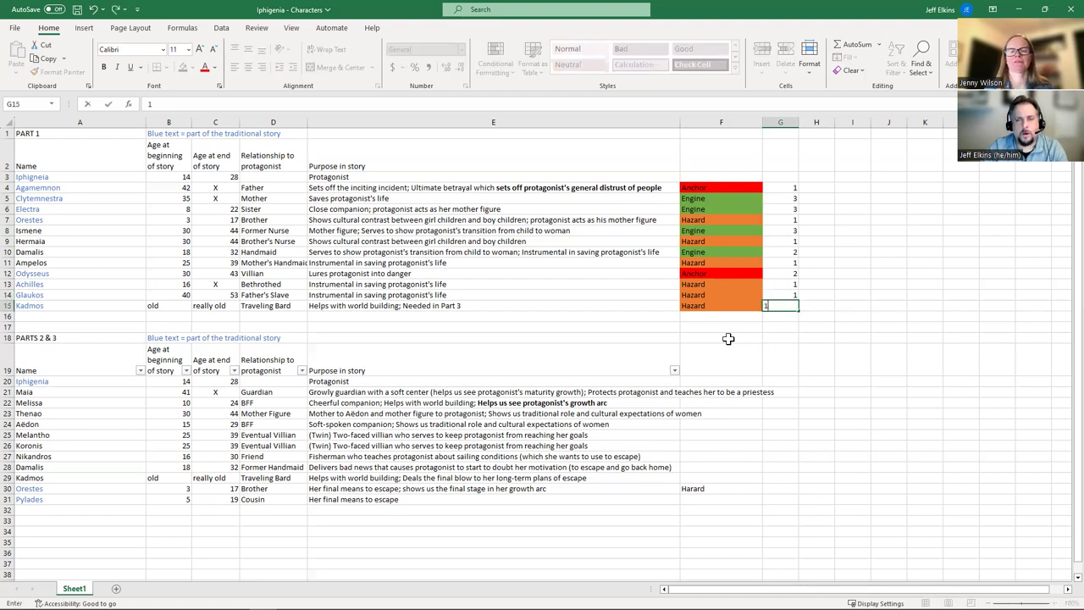
pyautogui.press('Up')
pyautogui.press('Right')
pyautogui.press('Left')
pyautogui.press('Up')
pyautogui.press('Up')
pyautogui.press('Up')
pyautogui.press('Up')
pyautogui.press('Up')
pyautogui.press('Up')
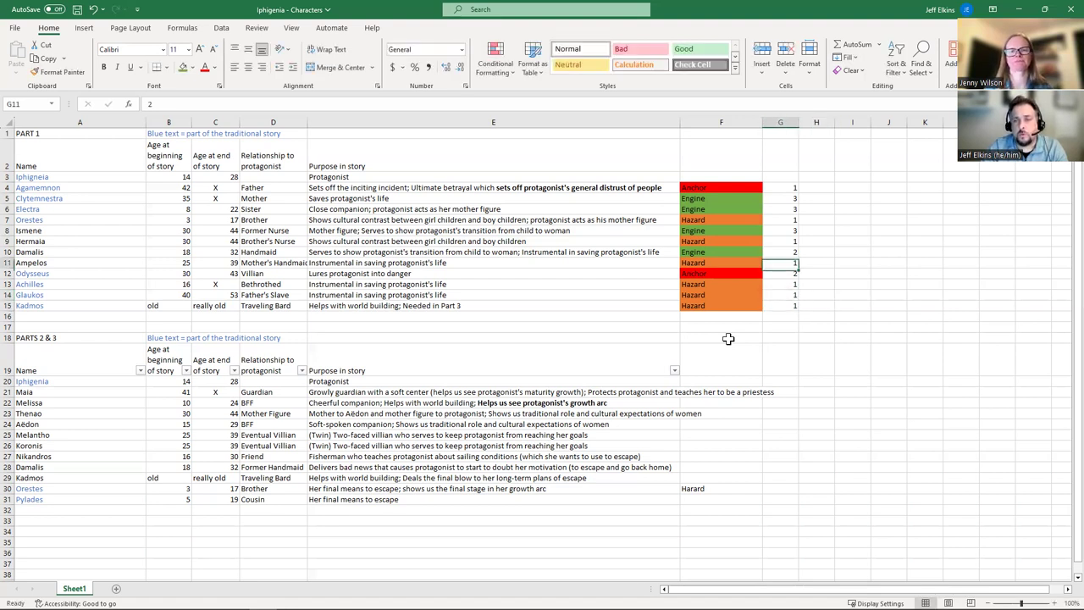
pyautogui.press('Up')
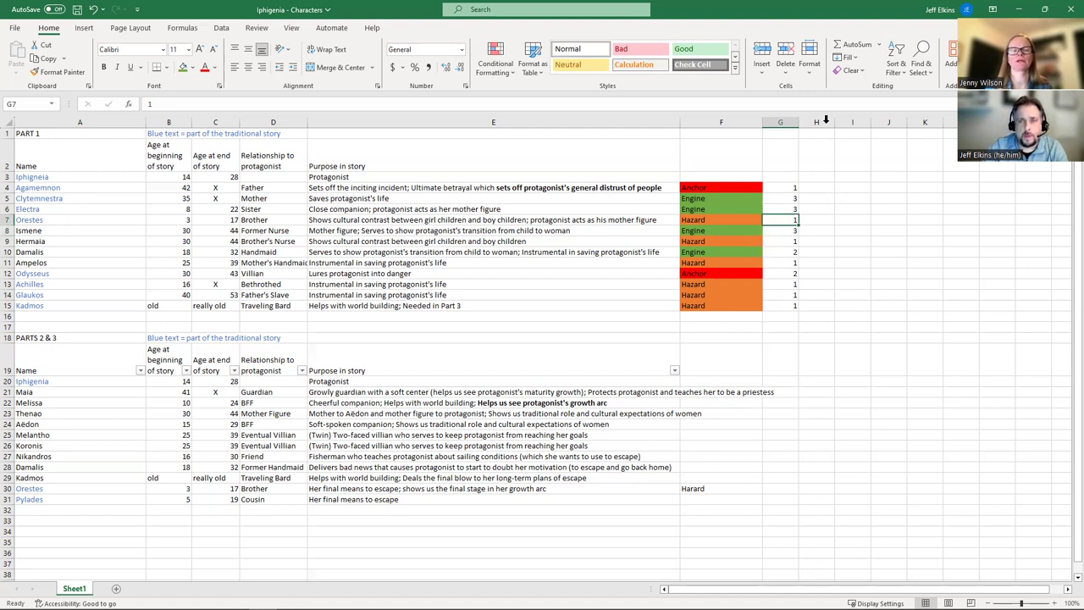
# Add the headings "Type" in F1 and "Scene #" in G1, and make column G slightly wider
pyautogui.moveTo(799, 123); pyautogui.dragTo(919, 123)
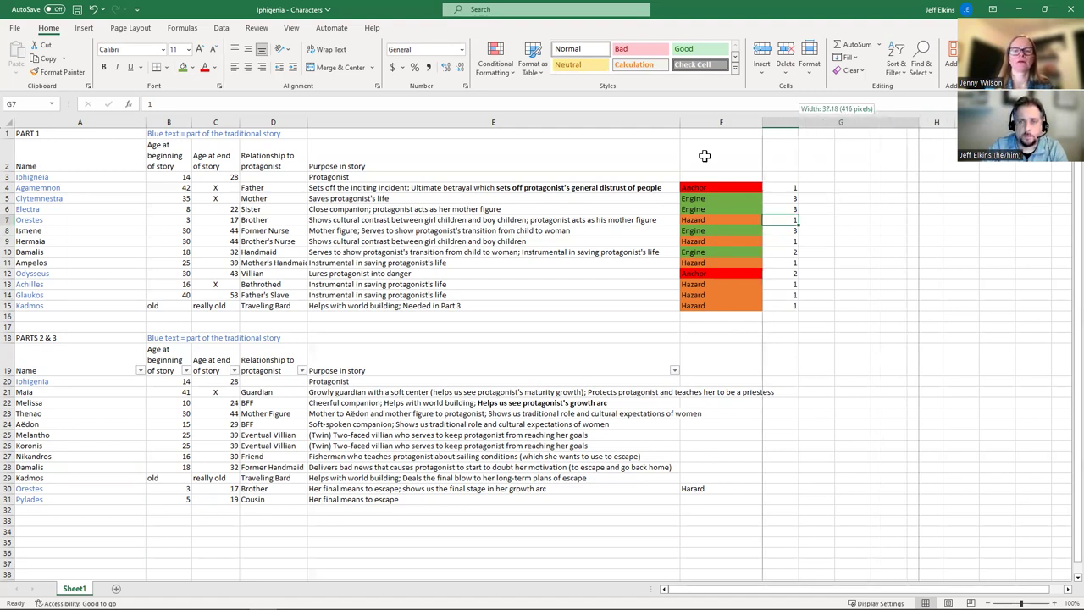
pyautogui.click(706, 133)
pyautogui.write('Type')
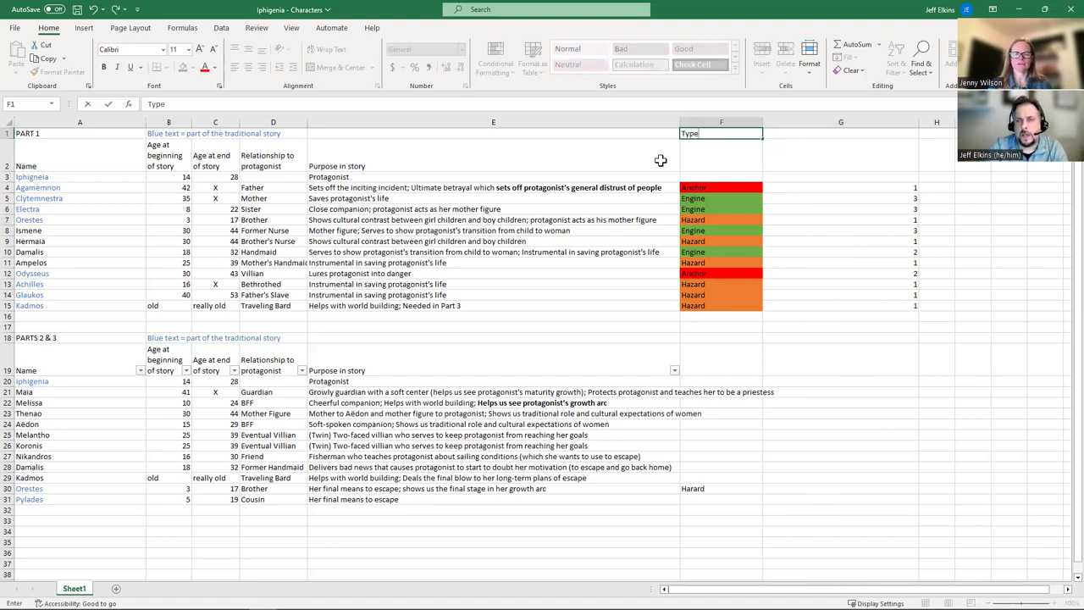
pyautogui.press('Tab')
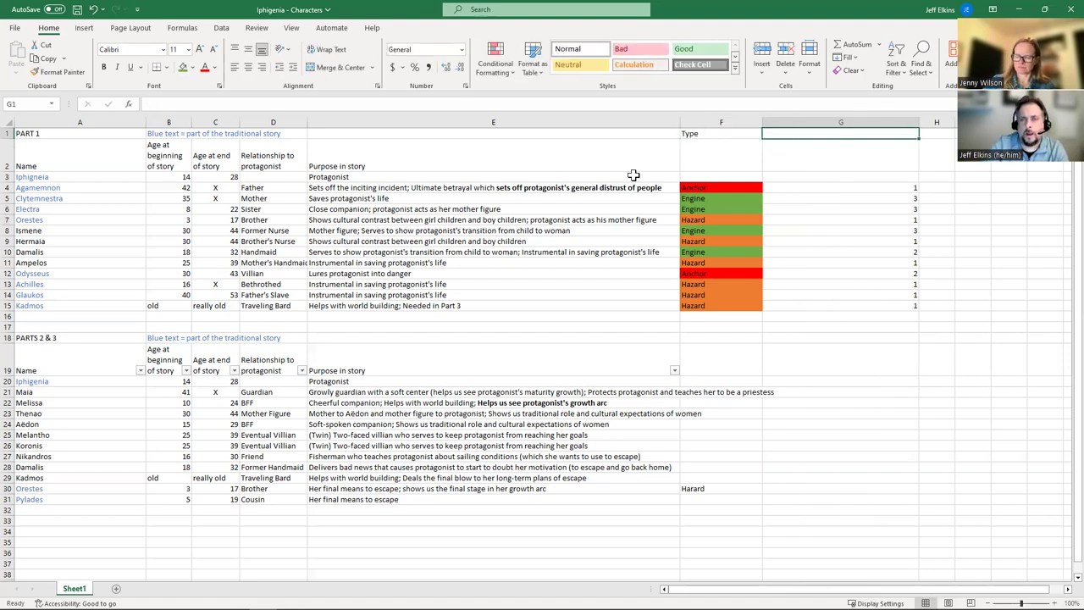
pyautogui.moveTo(919, 123); pyautogui.dragTo(787, 138)
pyautogui.write('Sc')
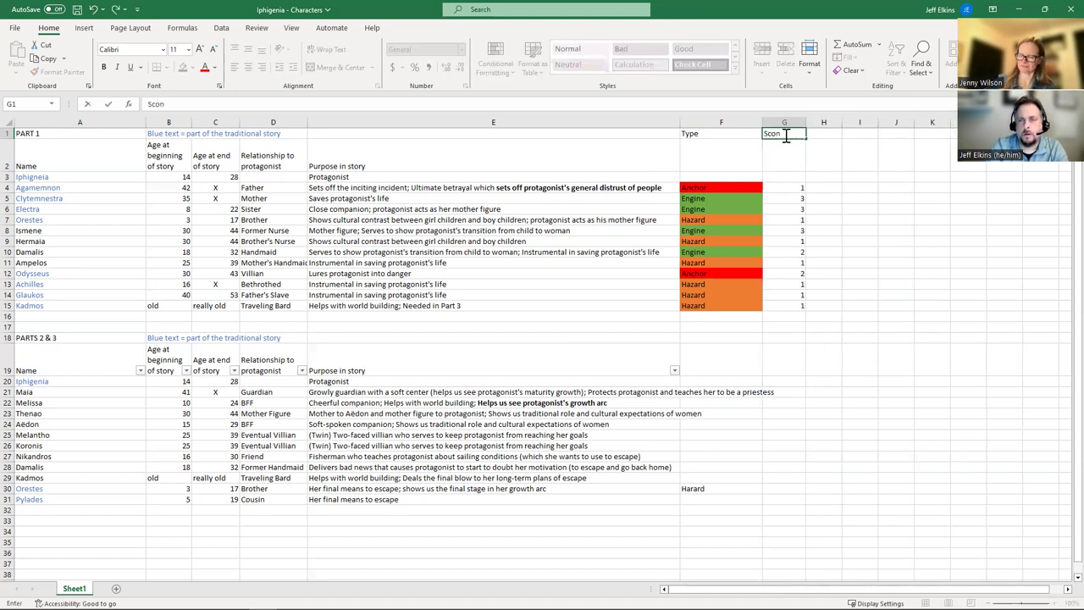
pyautogui.write('ene #')
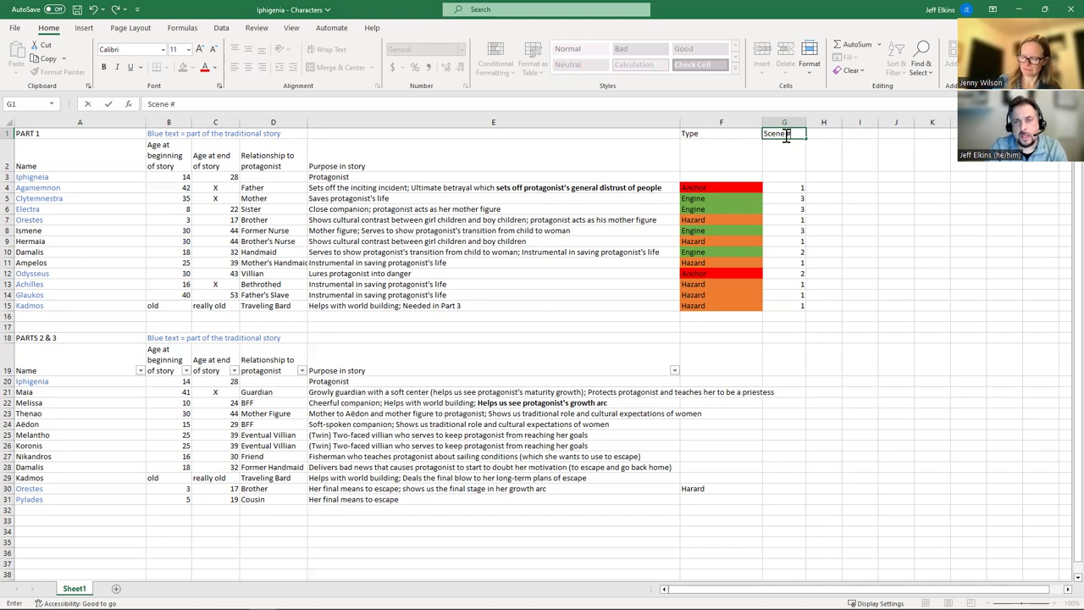
pyautogui.press('Tab')
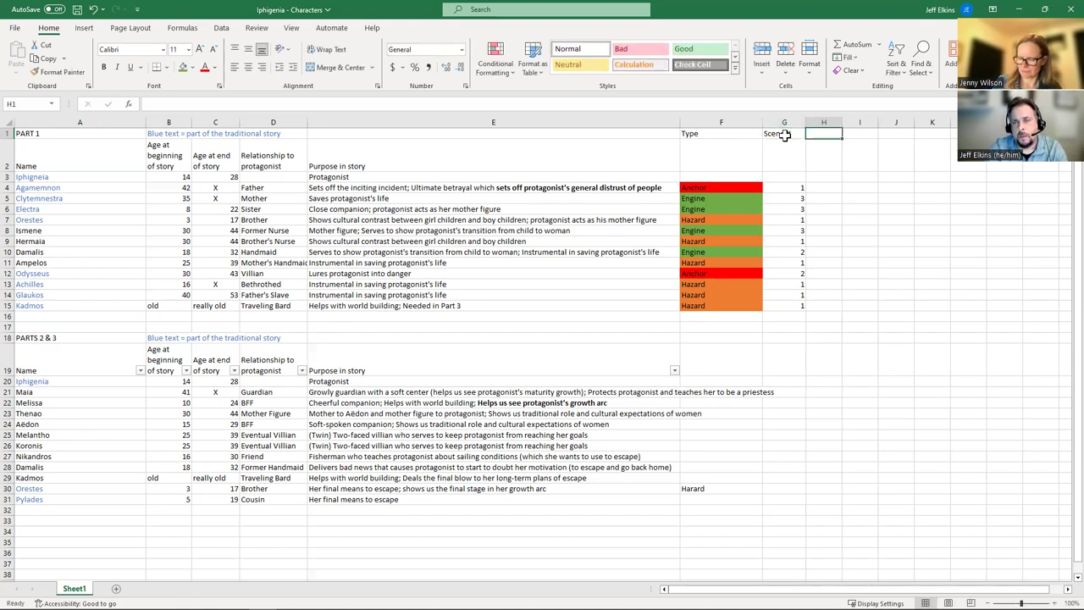
# Add the heading "Voice" in H1 and widen column H
pyautogui.write('Voice')
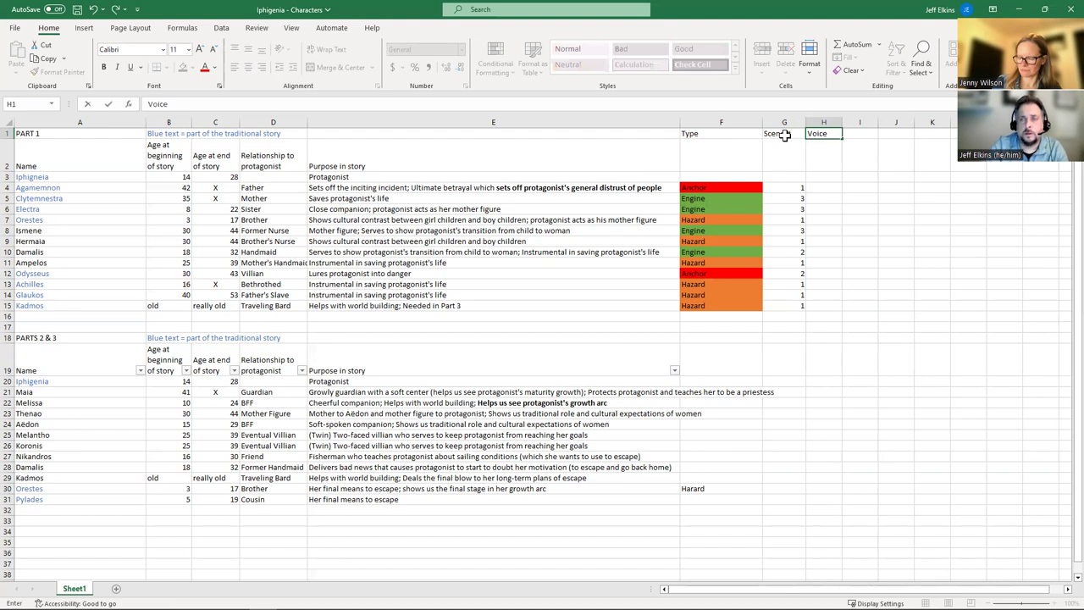
pyautogui.click(851, 154)
pyautogui.moveTo(842, 125); pyautogui.dragTo(868, 127)
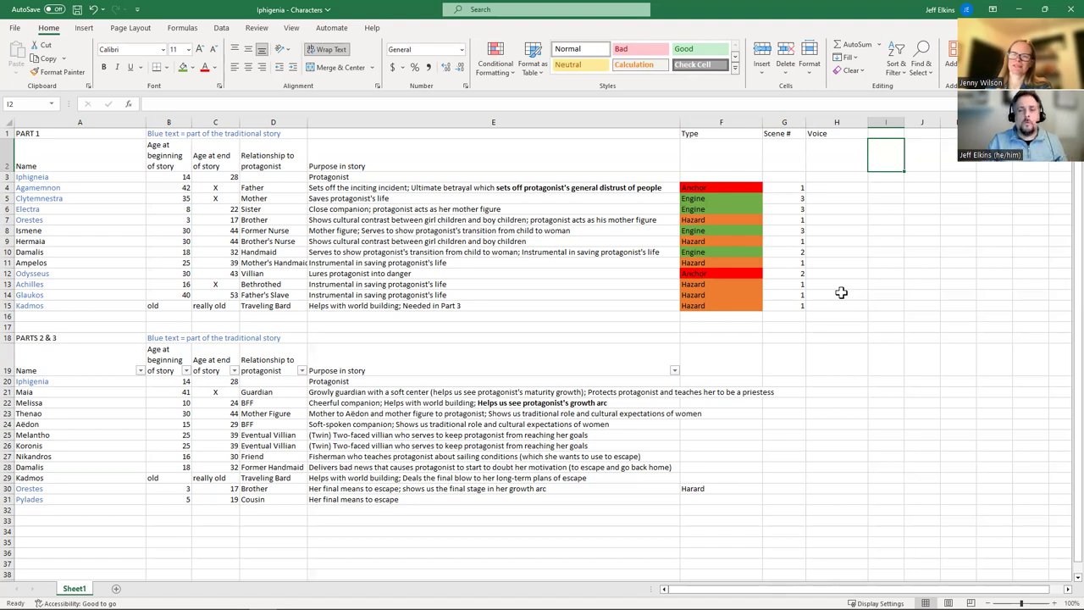
# Enter "?" in the Voice column for every "Hazard" character of Part 1, in H7, H9, H11 and H13 to H15
pyautogui.click(809, 222)
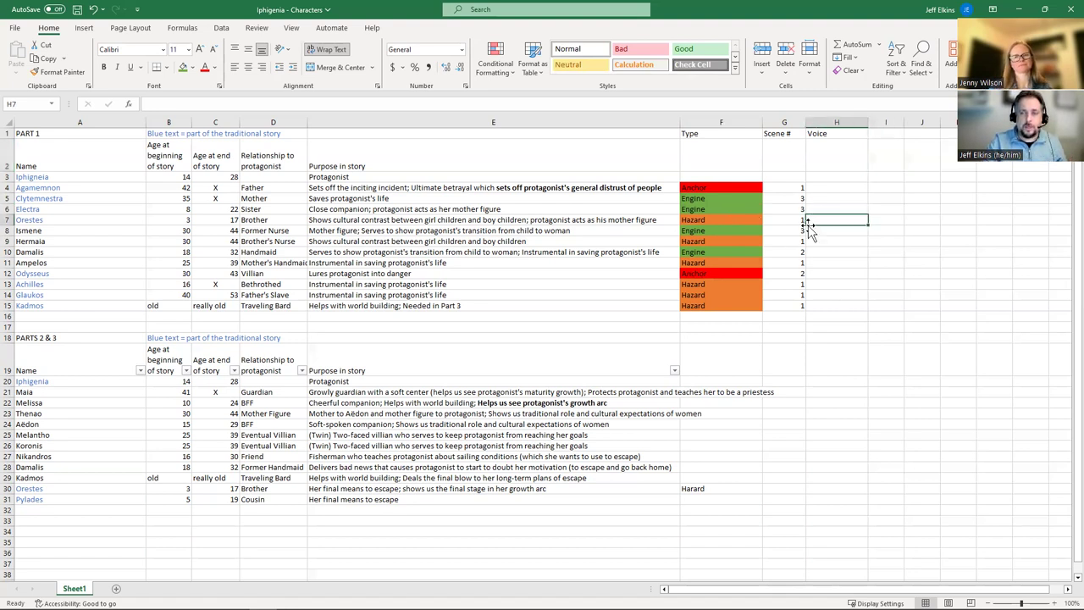
pyautogui.write('?')
pyautogui.press('Return')
pyautogui.press('Return')
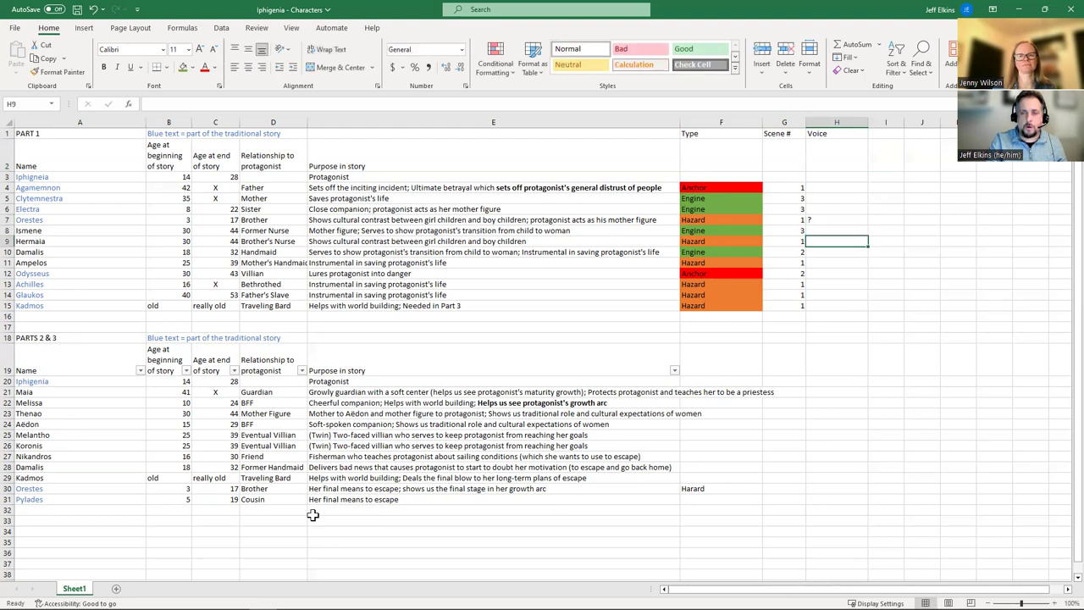
pyautogui.write('?')
pyautogui.press('Return')
pyautogui.press('Return')
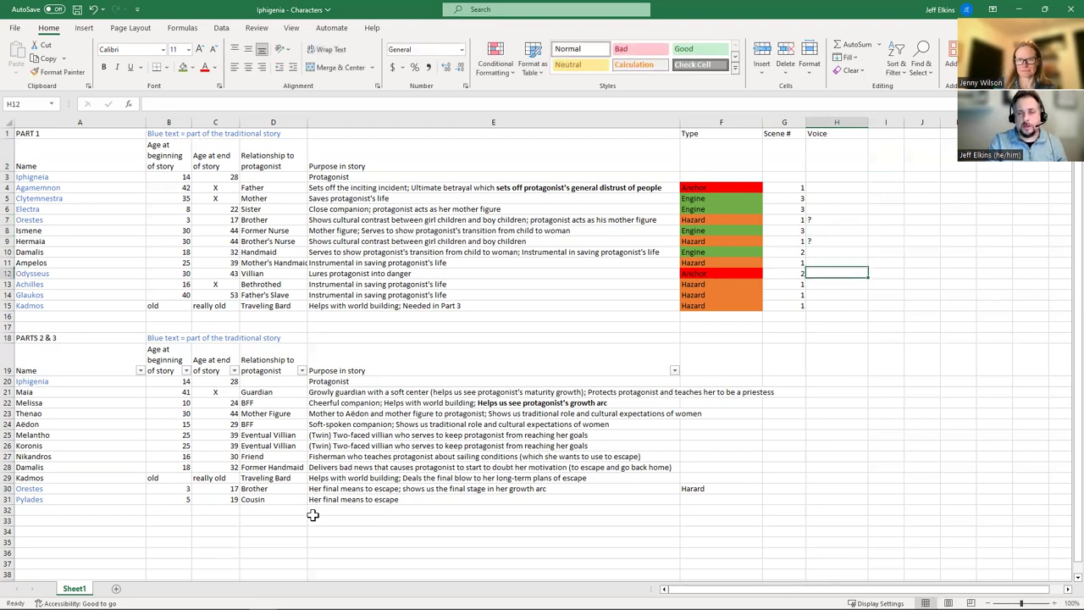
pyautogui.write('?')
pyautogui.press('Return')
pyautogui.press('Return')
pyautogui.write('?')
pyautogui.press('Return')
pyautogui.write('?')
pyautogui.press('Return')
pyautogui.write('?')
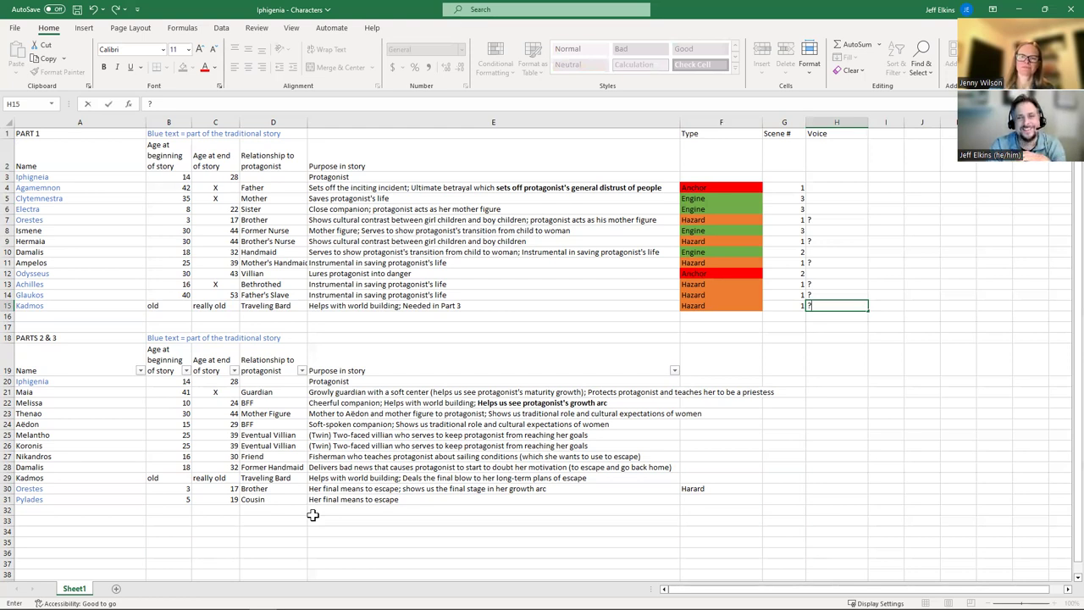
pyautogui.press('Up')
pyautogui.press('Up')
pyautogui.press('Up')
pyautogui.press('Up')
pyautogui.press('Up')
pyautogui.press('Up')
pyautogui.press('Up')
pyautogui.press('Down')
pyautogui.press('Down')
pyautogui.press('Down')
pyautogui.press('Down')
pyautogui.press('Left')
pyautogui.press('Left')
pyautogui.press('Right')
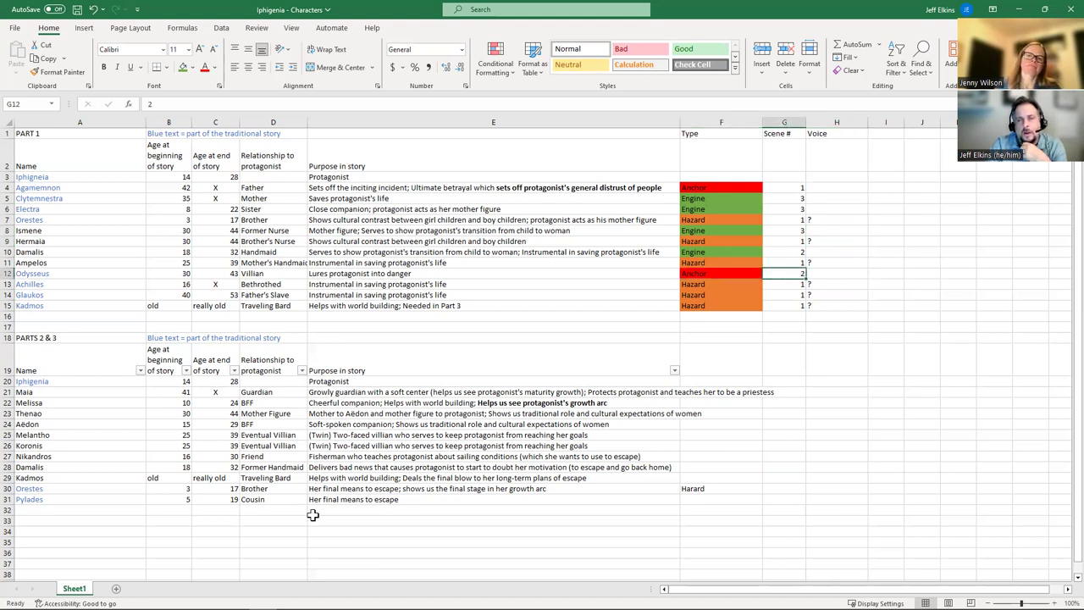
pyautogui.press('Right')
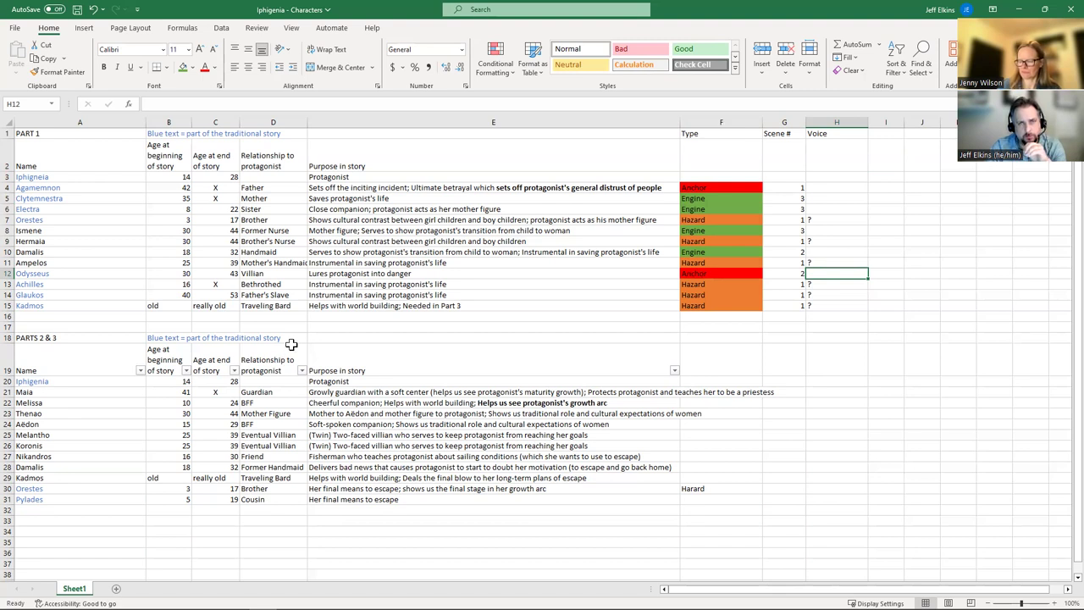
# Switch to the Jamboard map in Chrome and add a blank green sticky note
pyautogui.moveTo(292, 606)
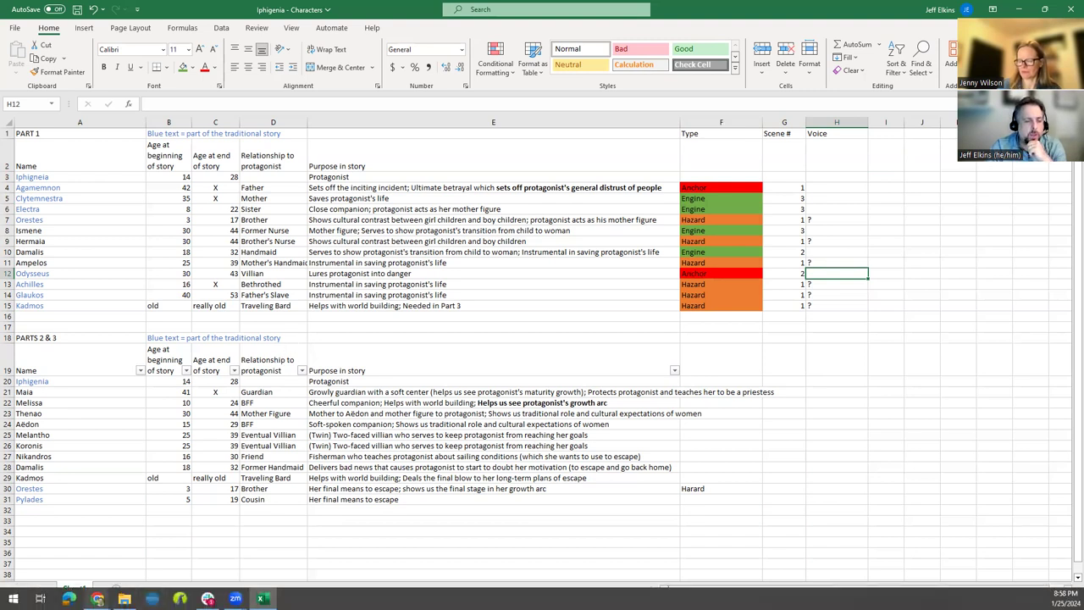
pyautogui.moveTo(98, 599)
pyautogui.click(153, 551)
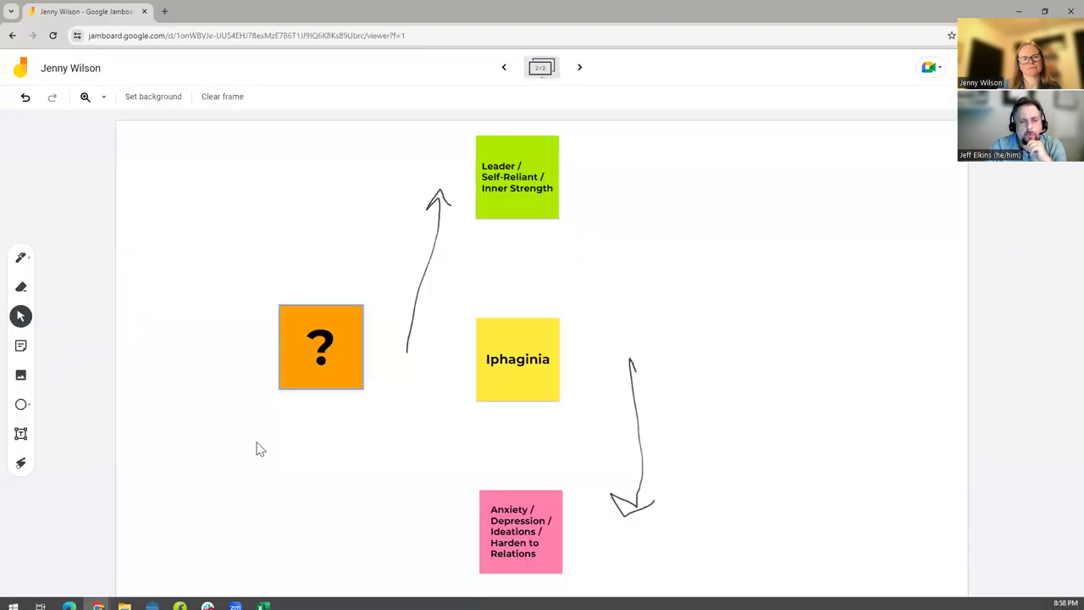
pyautogui.click(521, 188)
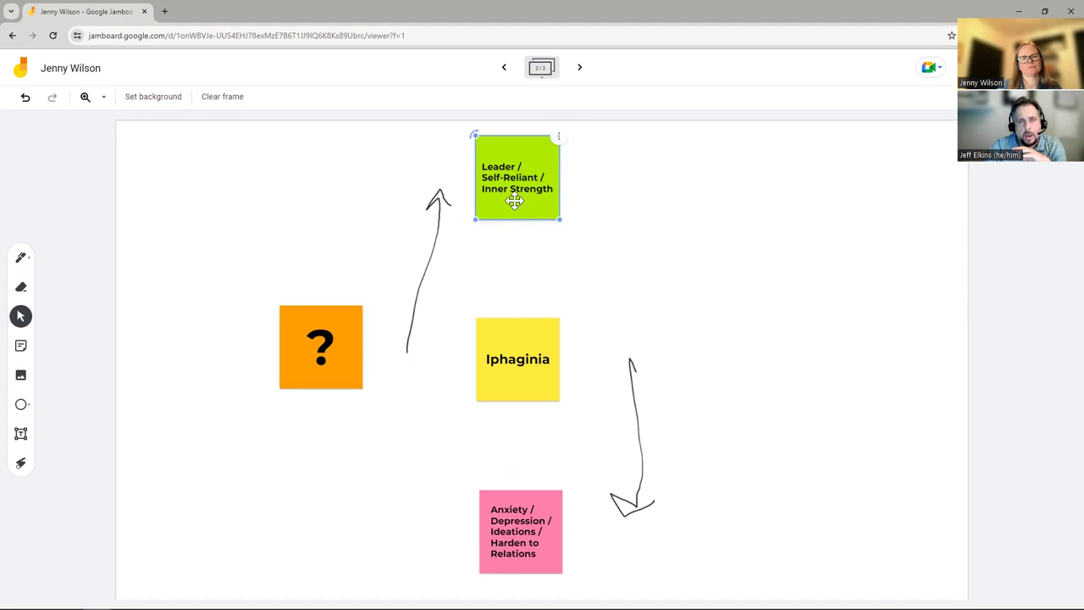
pyautogui.click(21, 346)
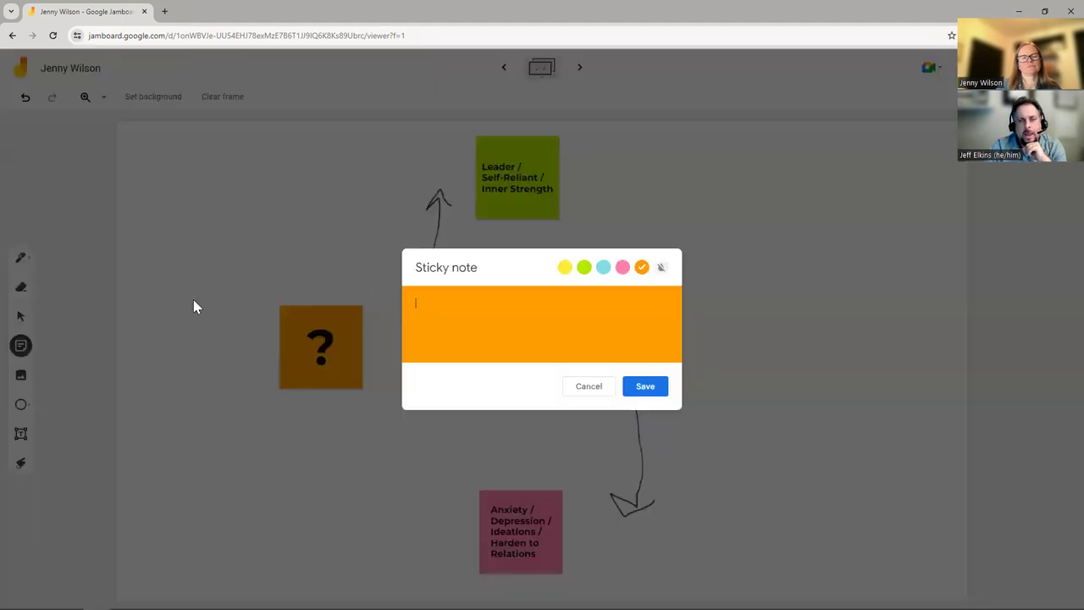
pyautogui.click(586, 268)
pyautogui.click(644, 386)
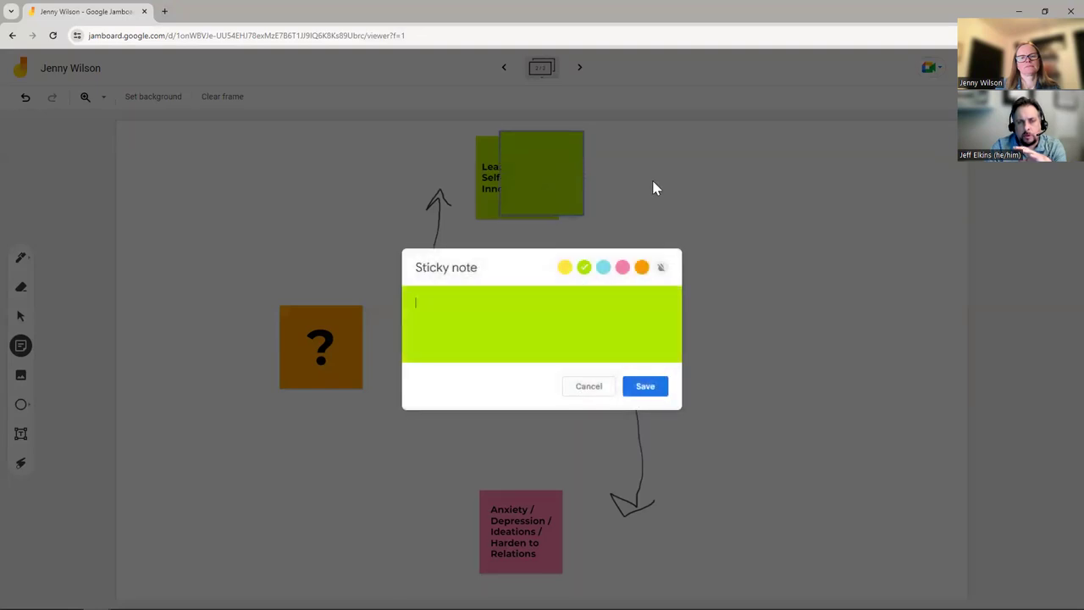
# Place the blank green sticky note beside the "Leader / Self-Reliant / Inner Strength" note, level with it
pyautogui.click(653, 188)
pyautogui.moveTo(564, 211); pyautogui.dragTo(644, 205)
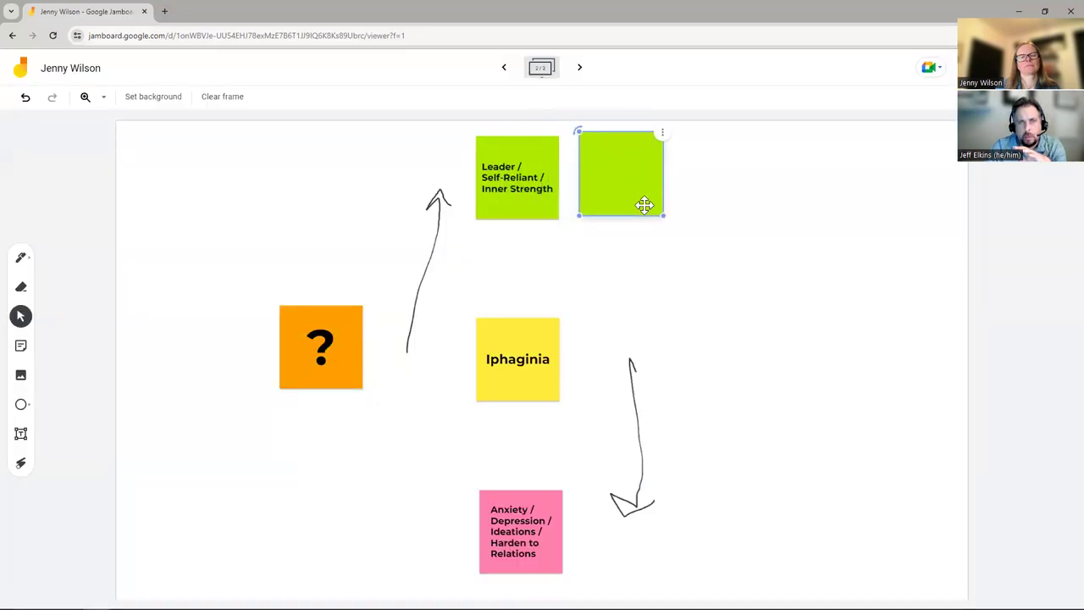
pyautogui.moveTo(629, 160); pyautogui.dragTo(586, 192)
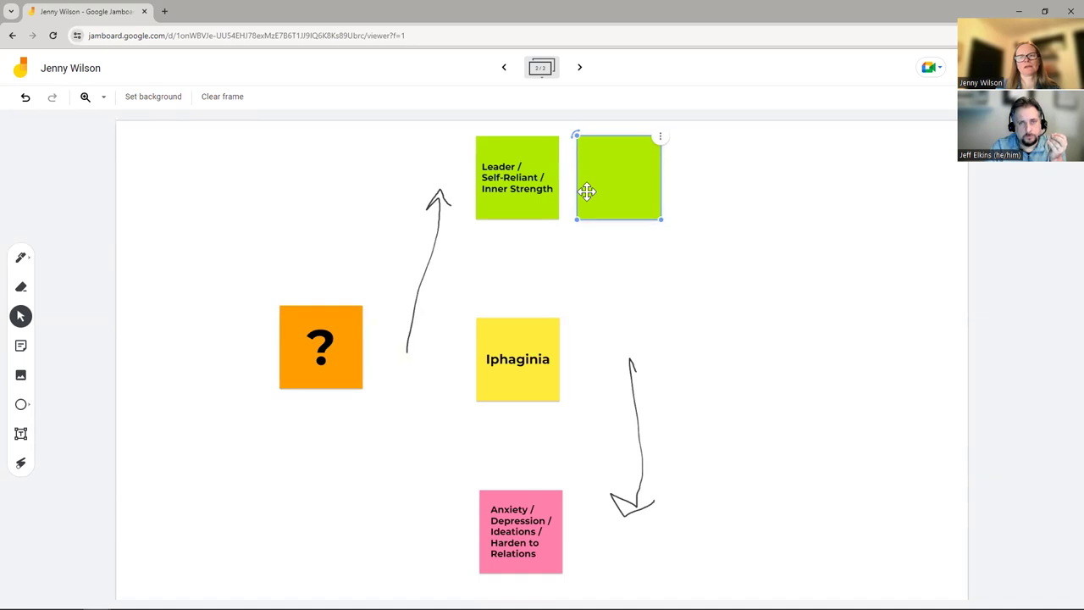
# Add a blank pink sticky note and place it beside the "Anxiety / Depression / Ideations / Harden to Relations" note
pyautogui.click(23, 355)
pyautogui.click(623, 268)
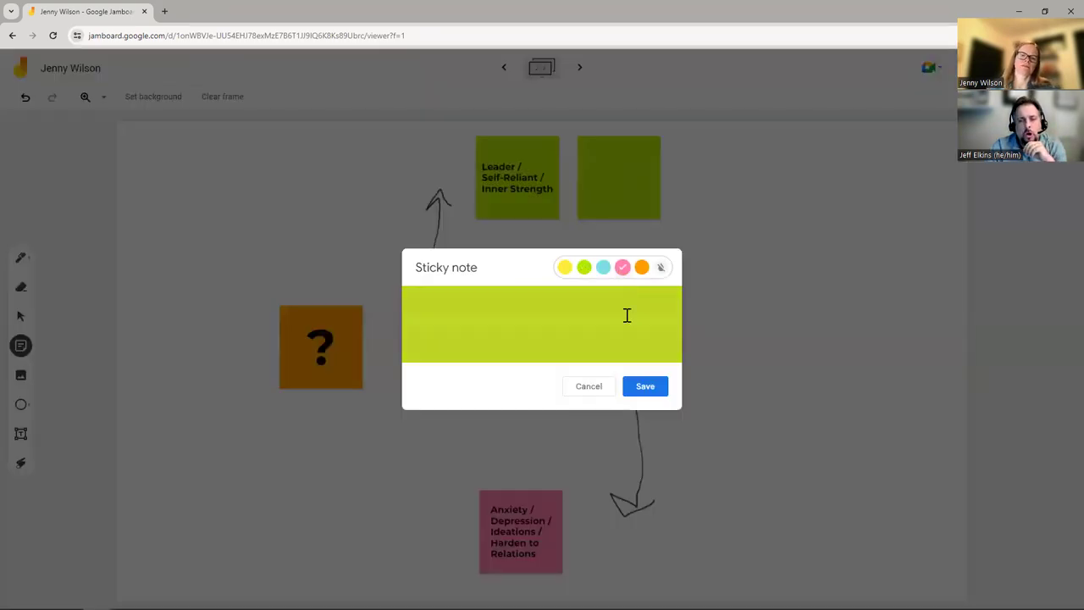
pyautogui.click(644, 395)
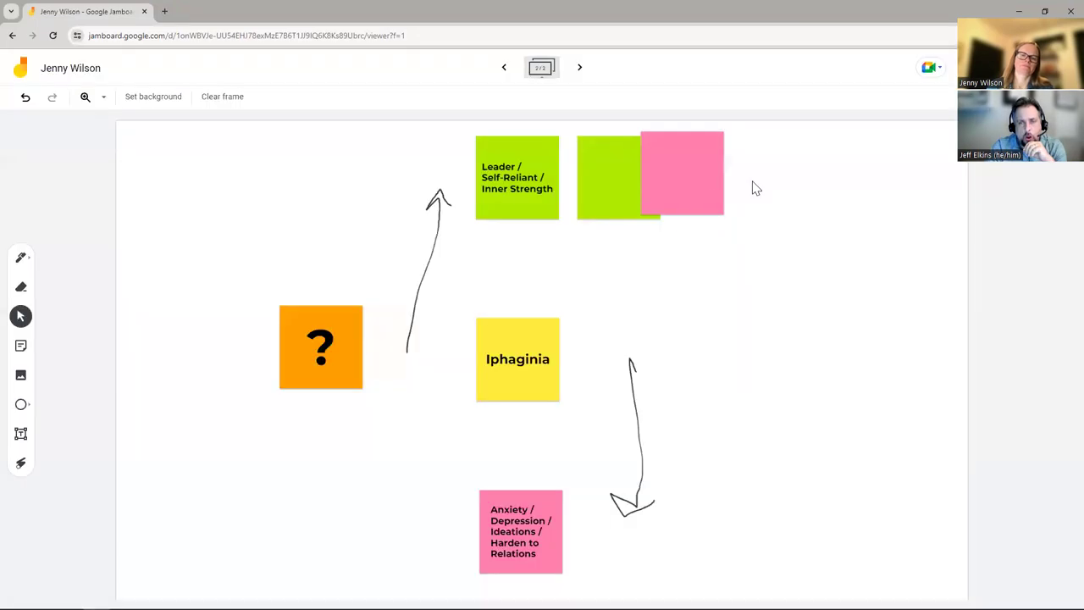
pyautogui.moveTo(657, 235); pyautogui.dragTo(428, 557)
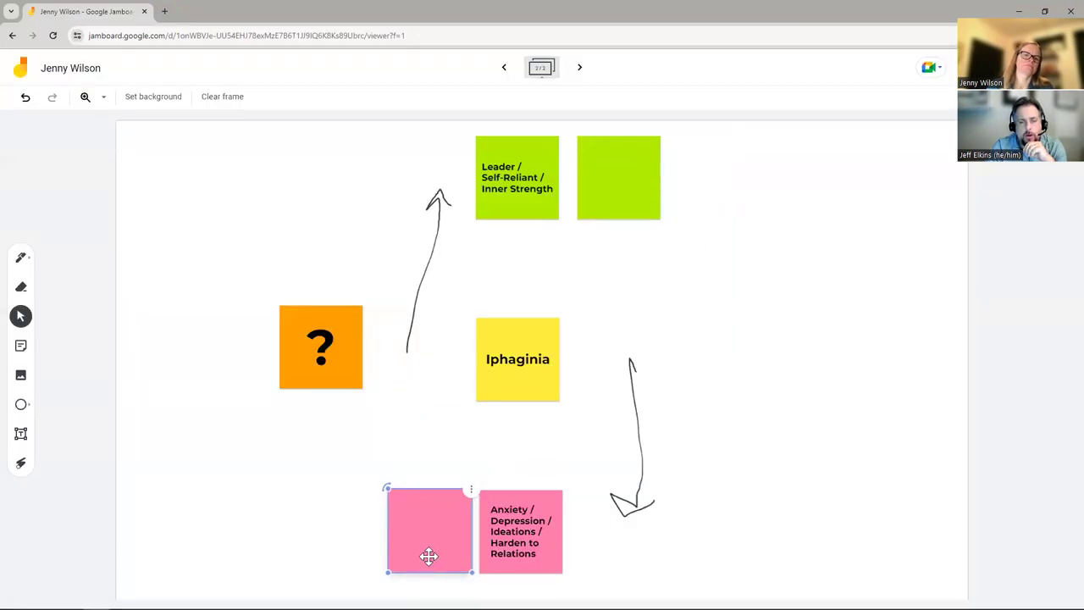
# Label the blank pink sticky note "Anchor" and the blank green one "Engine"
pyautogui.doubleClick(426, 557)
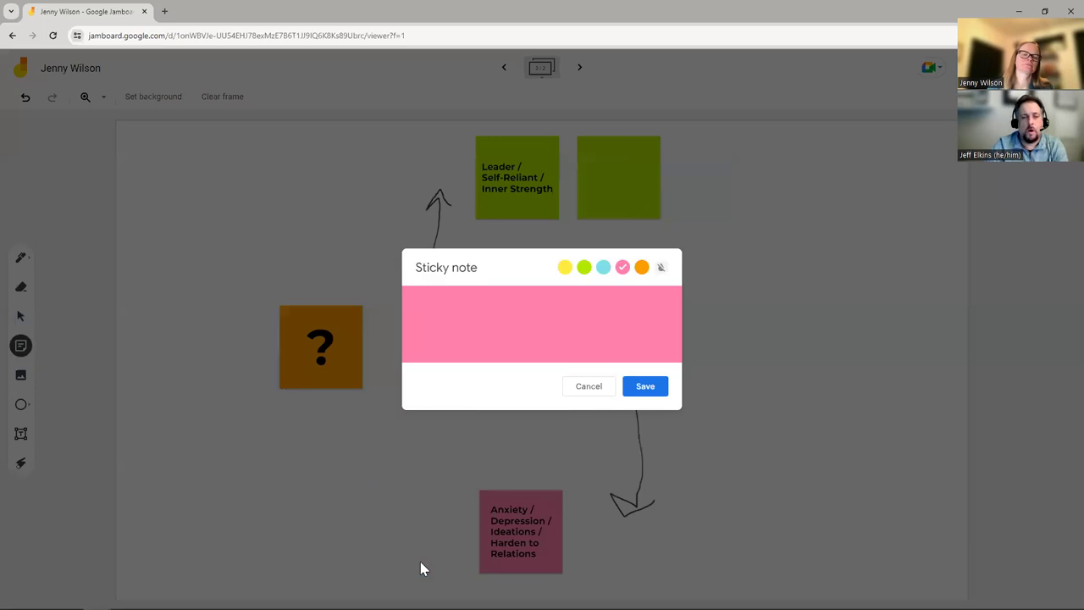
pyautogui.write('Anchor')
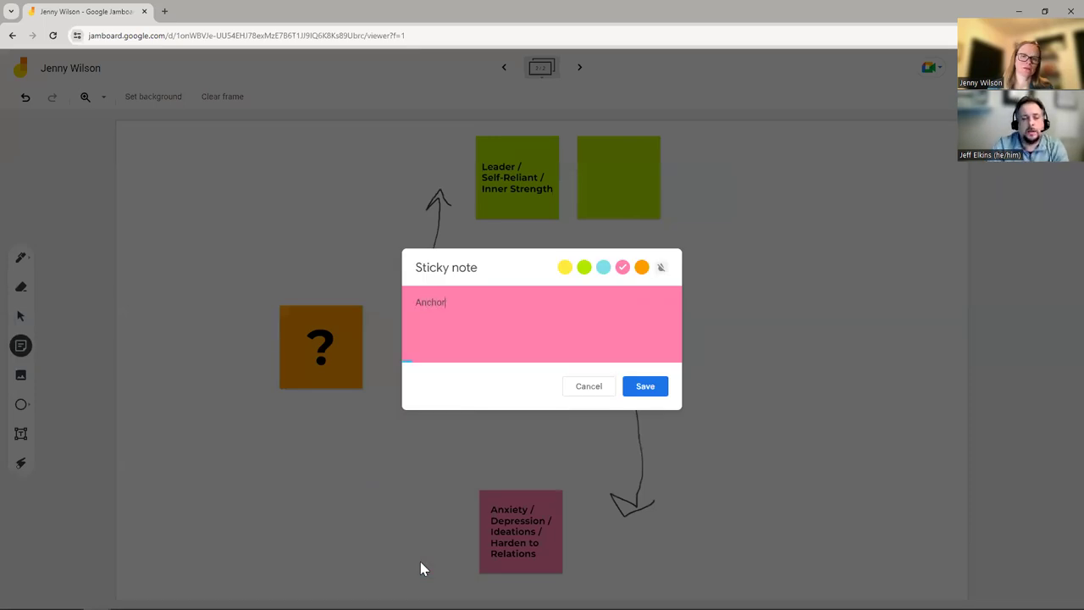
pyautogui.click(637, 390)
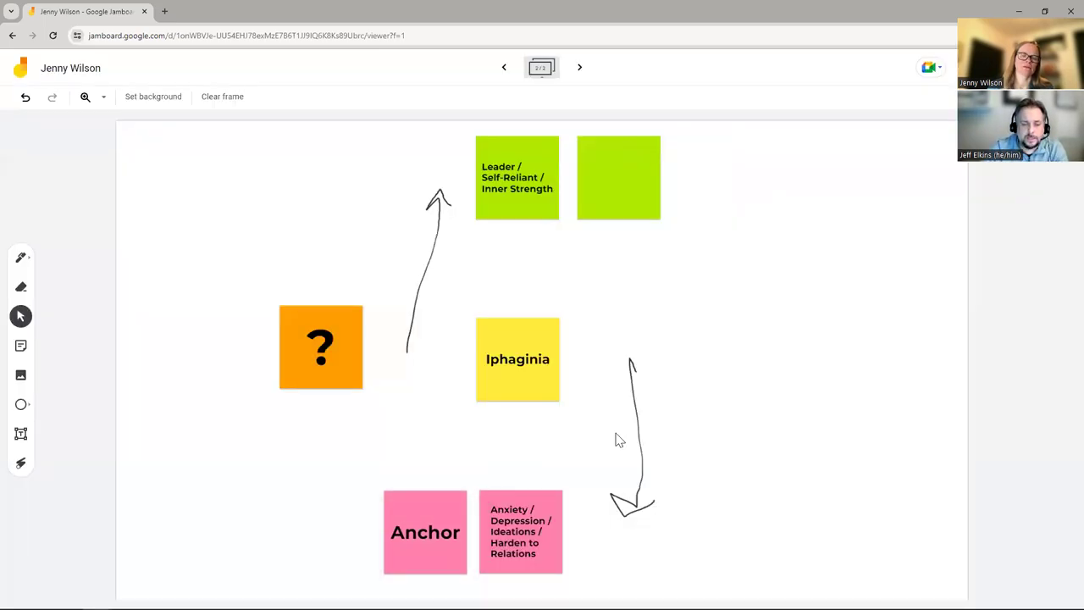
pyautogui.doubleClick(622, 174)
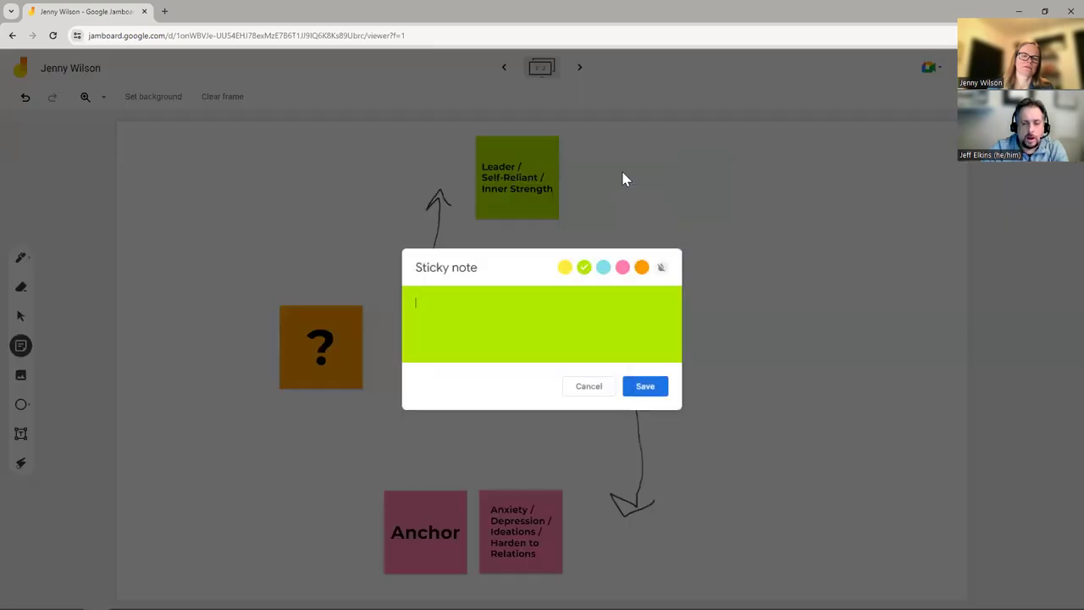
pyautogui.write('Engine')
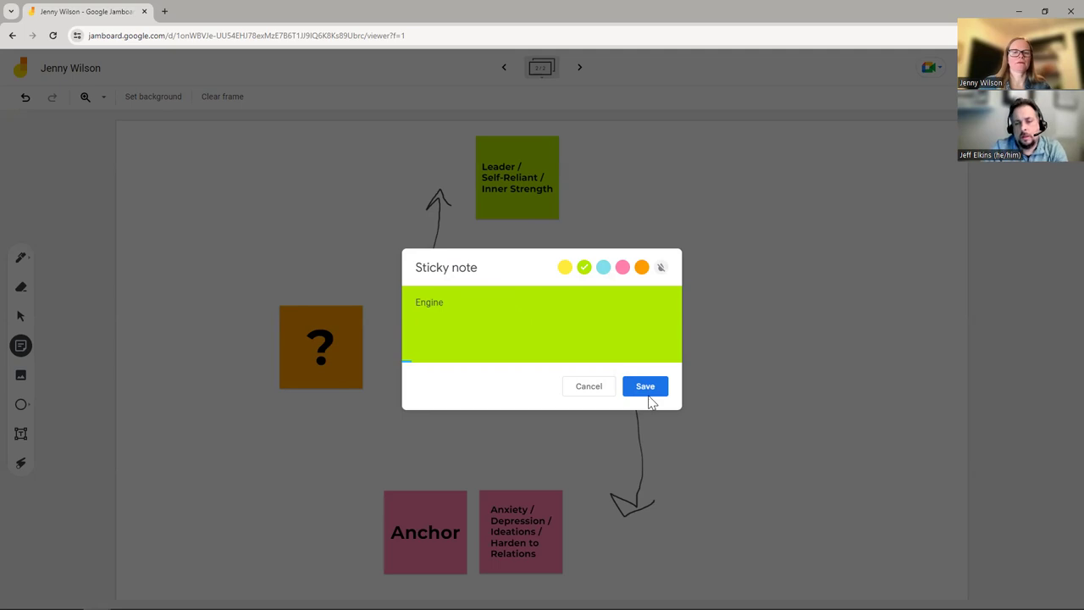
pyautogui.click(647, 391)
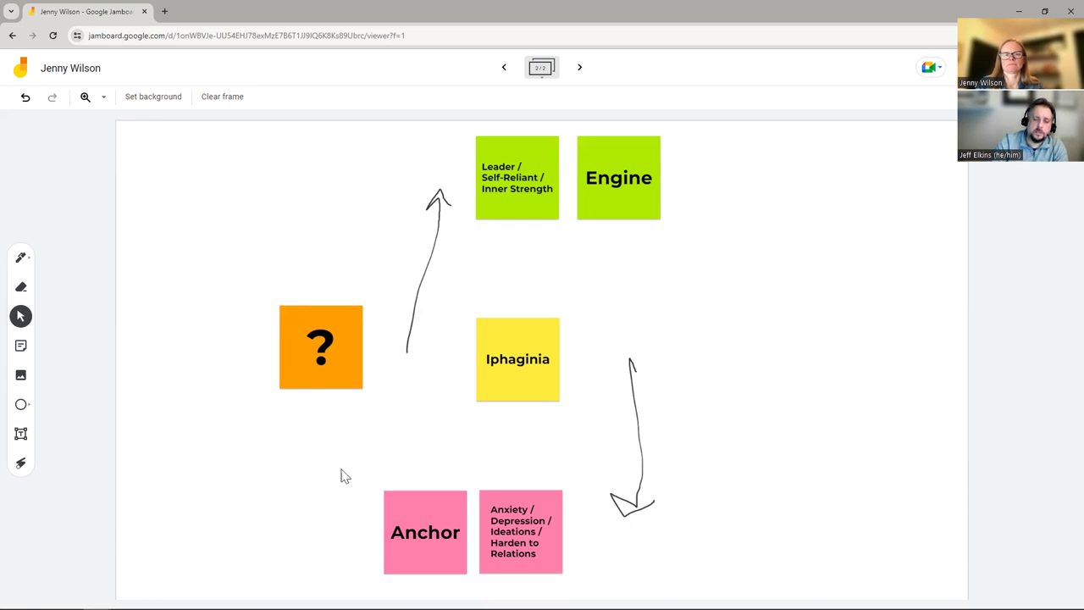
# Switch to the Iphigenia characters workbook in Excel and enter "Bold, Commanding, Hard" as Agamemnon's voice in H4
pyautogui.click(517, 537)
pyautogui.press('Escape')
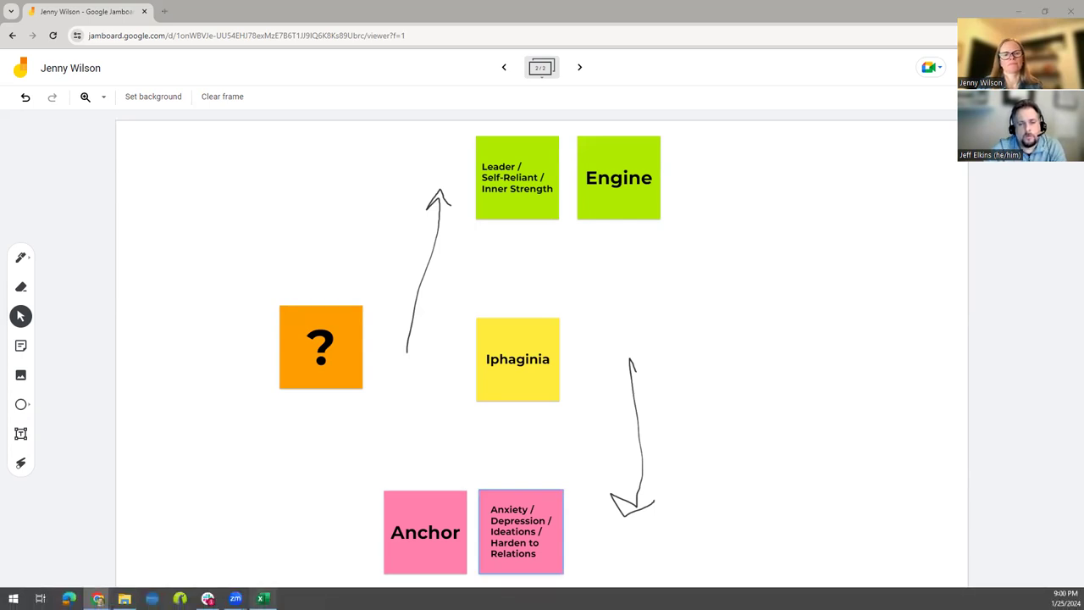
pyautogui.click(263, 599)
pyautogui.click(847, 190)
pyautogui.write('Bold, Commanding')
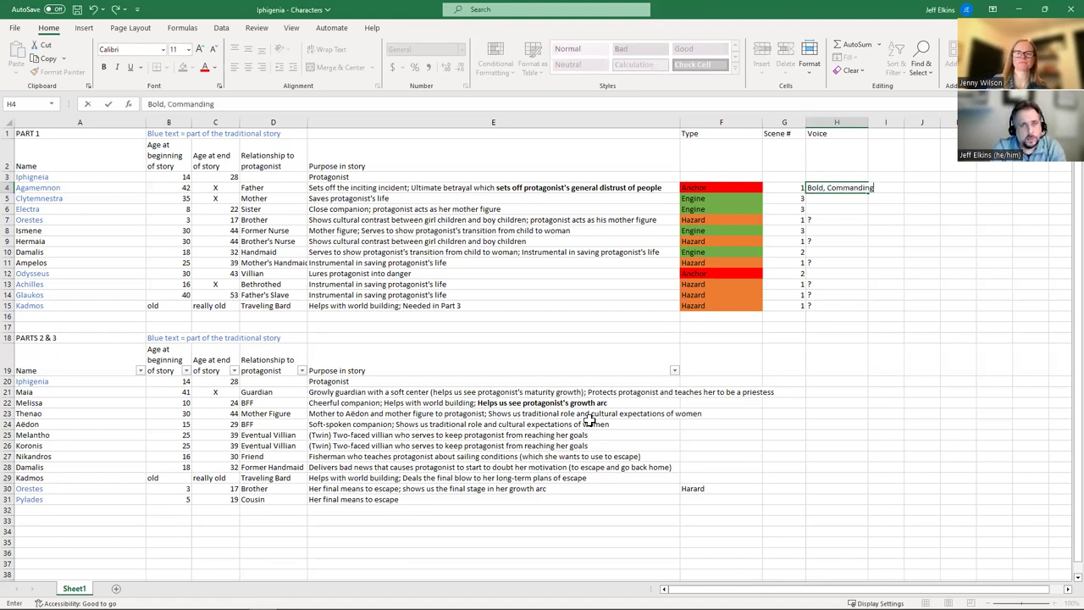
pyautogui.write(', Hard')
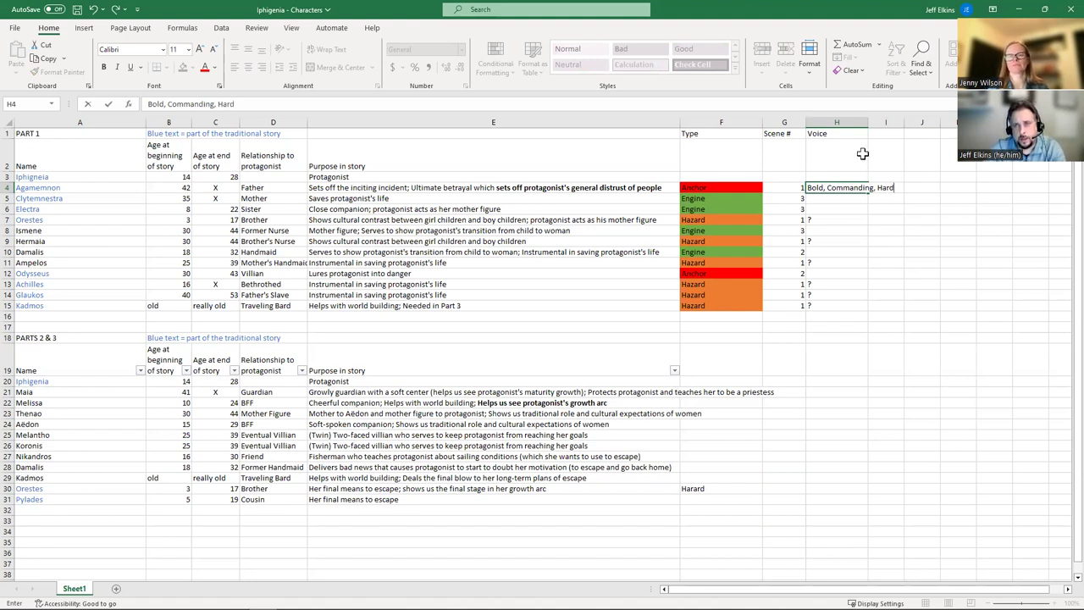
# Widen column H so that Agamemnon's full voice description fits inside its cell
pyautogui.click(866, 121)
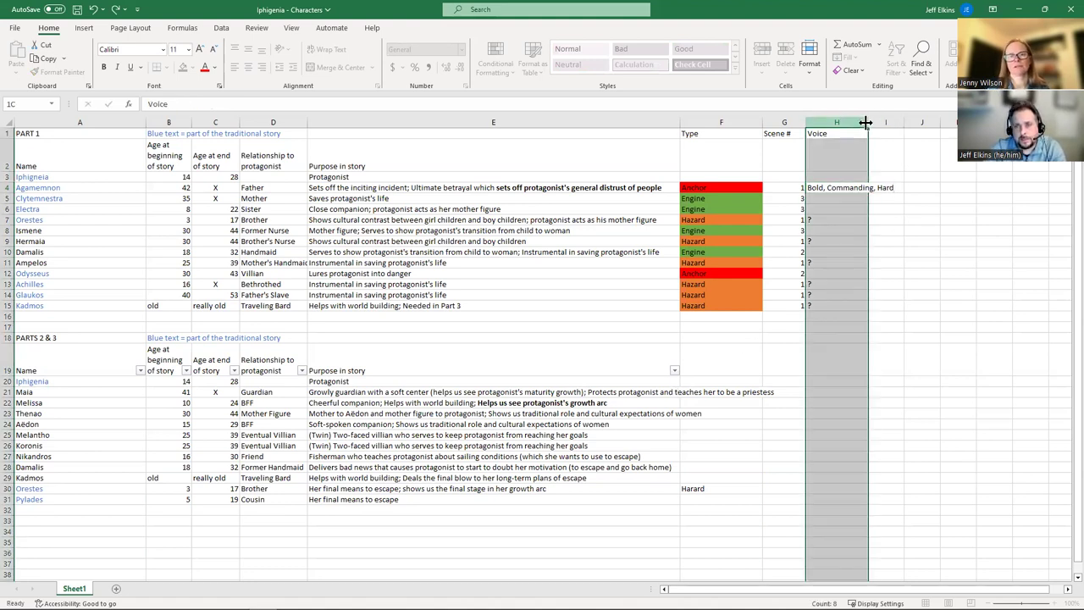
pyautogui.moveTo(866, 124); pyautogui.dragTo(920, 129)
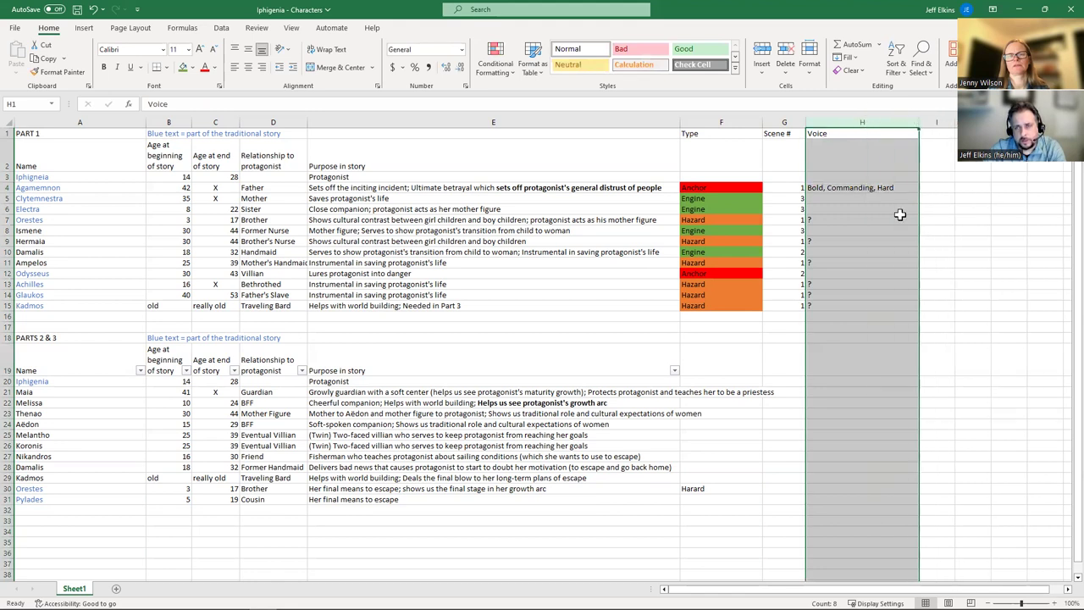
pyautogui.click(898, 220)
pyautogui.click(883, 197)
pyautogui.click(888, 185)
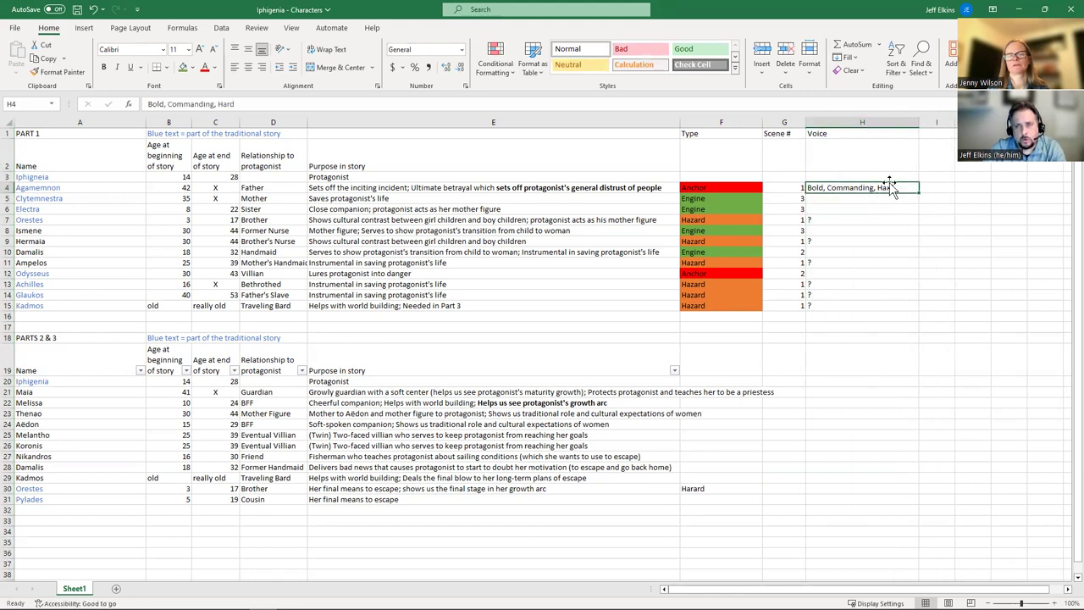
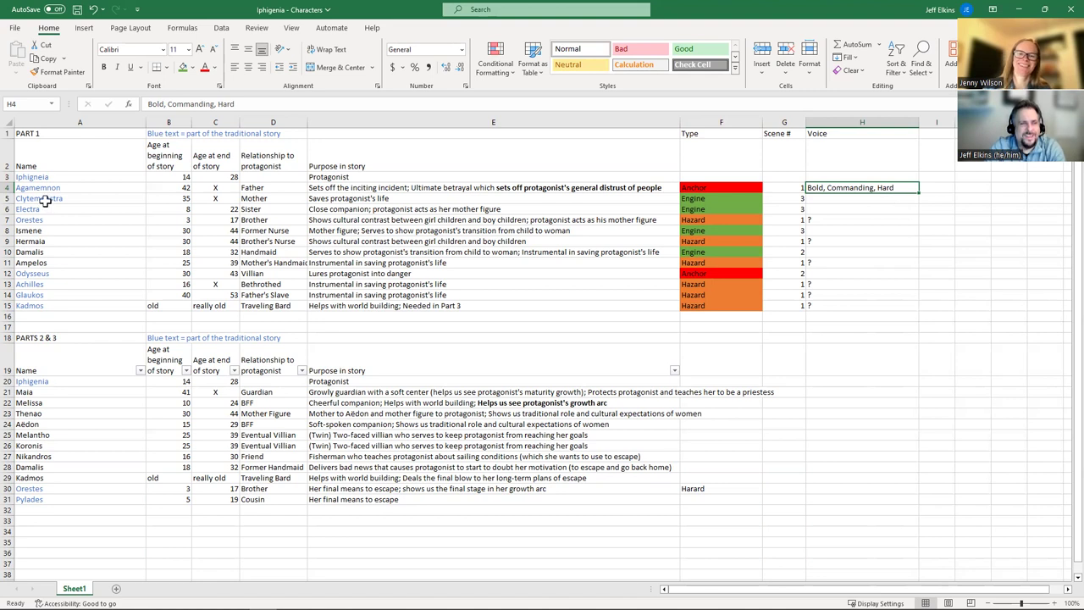
# Enter "Leader, Distant," as Clytemnestra's voice in H5
pyautogui.click(829, 200)
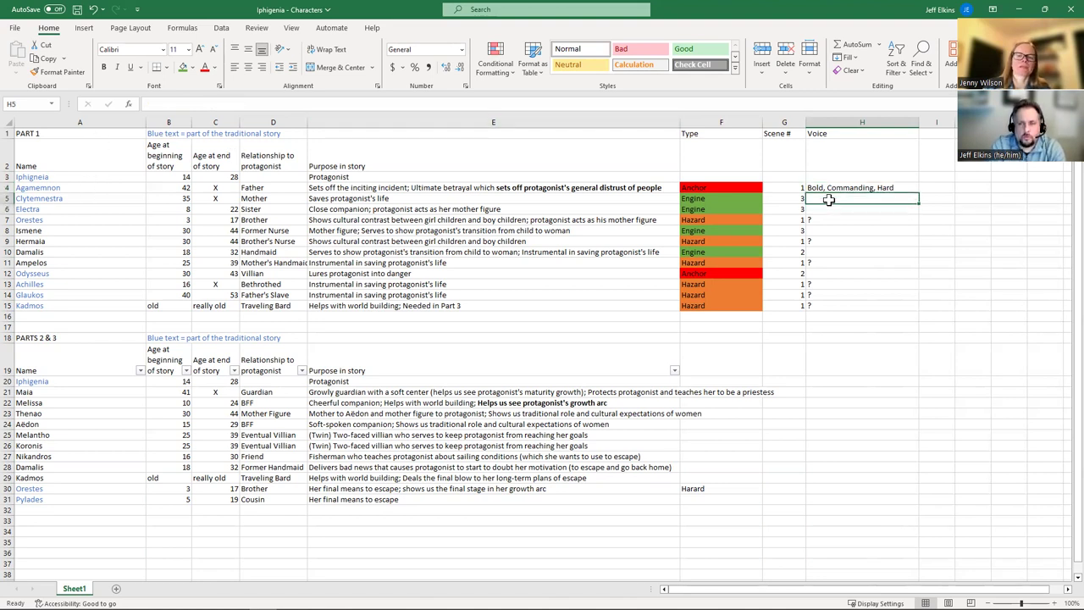
pyautogui.press('Left')
pyautogui.press('Left')
pyautogui.press('Left')
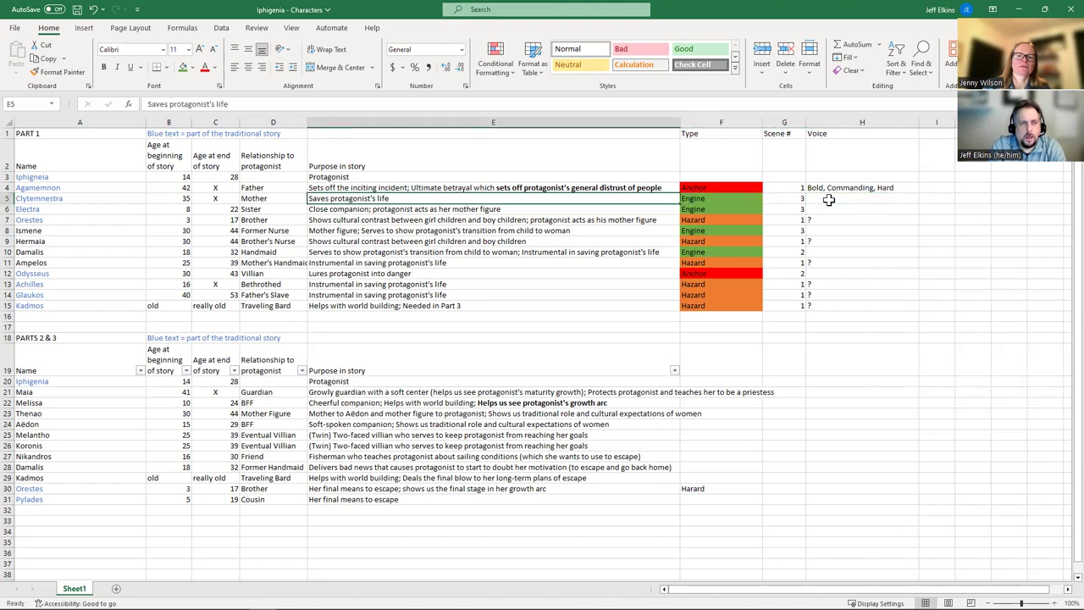
pyautogui.press('Right')
pyautogui.press('Right')
pyautogui.press('Right')
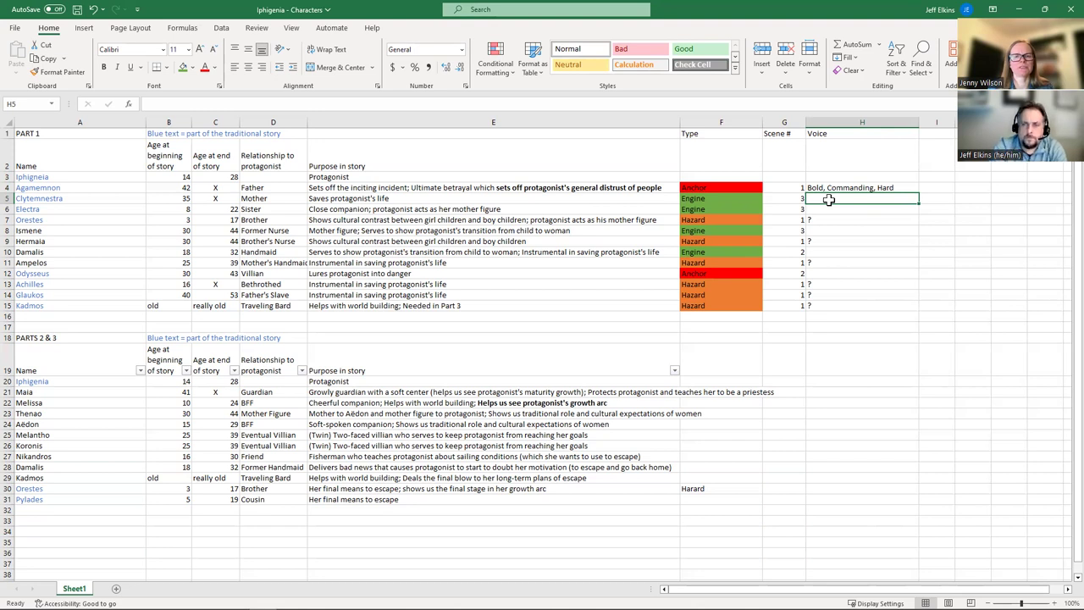
pyautogui.write('Leader,')
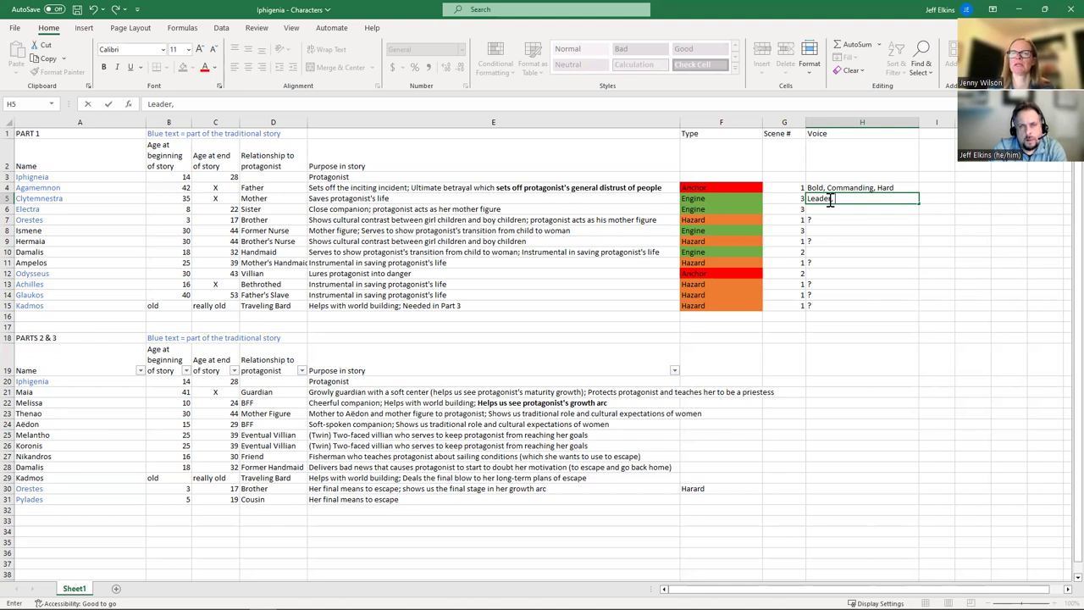
pyautogui.write('istant')
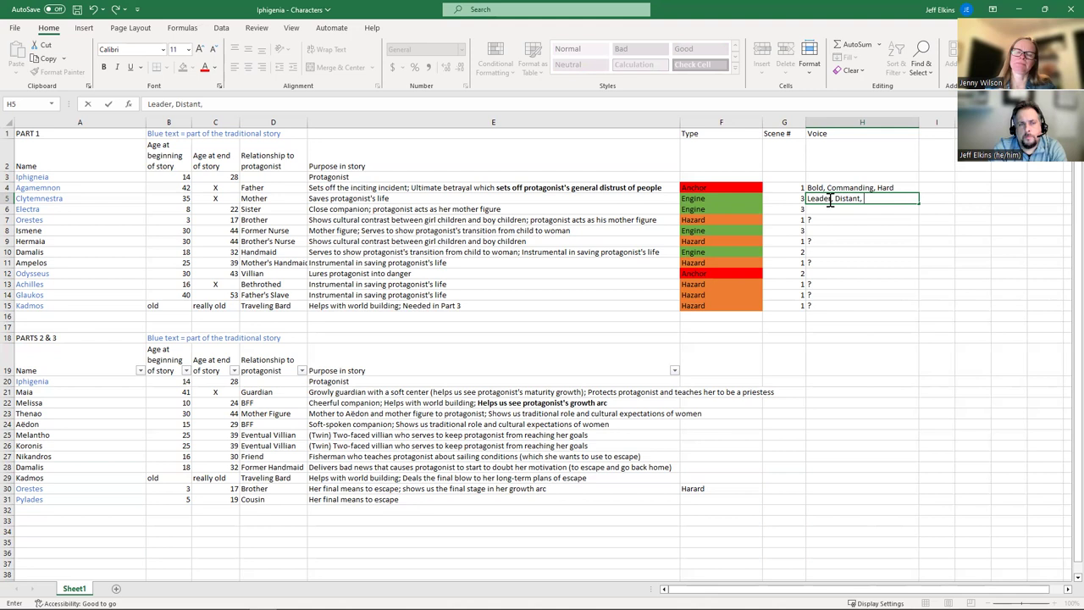
pyautogui.write(',')
pyautogui.press('Up')
pyautogui.press('Down')
pyautogui.press('Up')
pyautogui.press('Down')
pyautogui.press('Up')
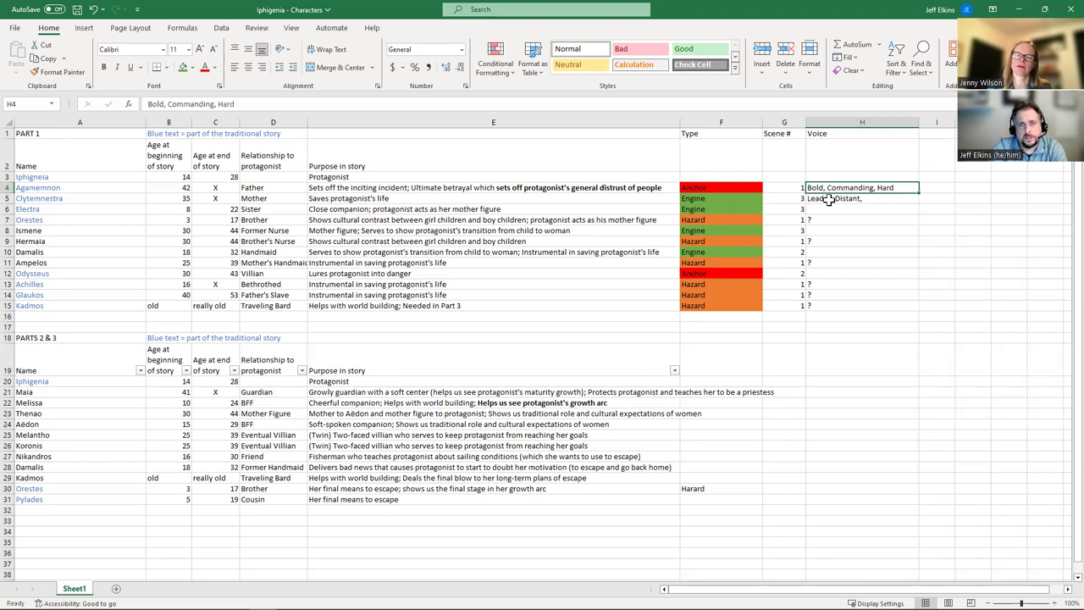
pyautogui.press('Down')
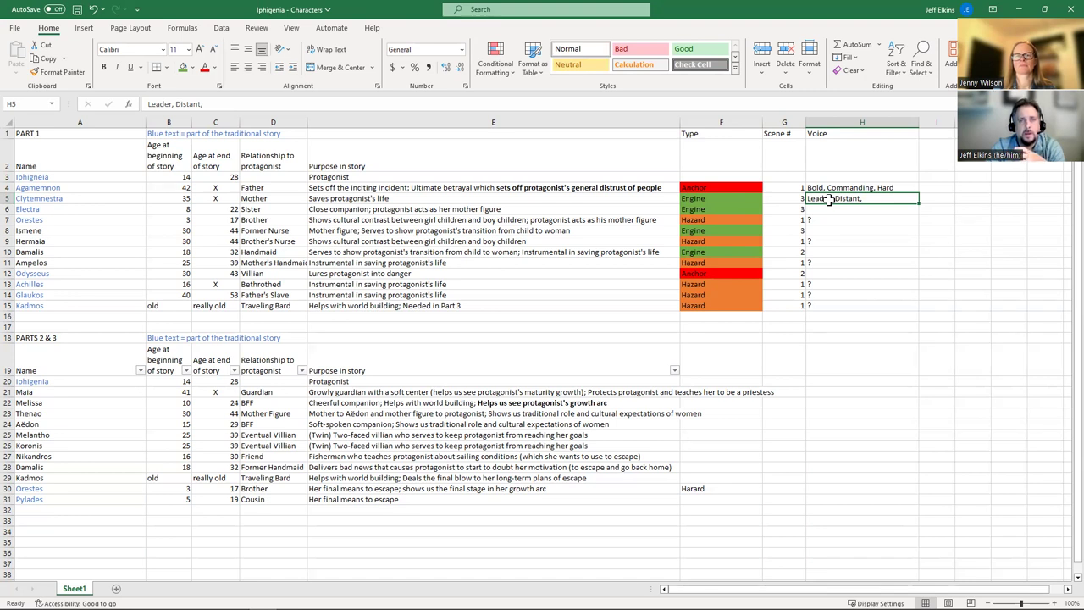
pyautogui.click(829, 199)
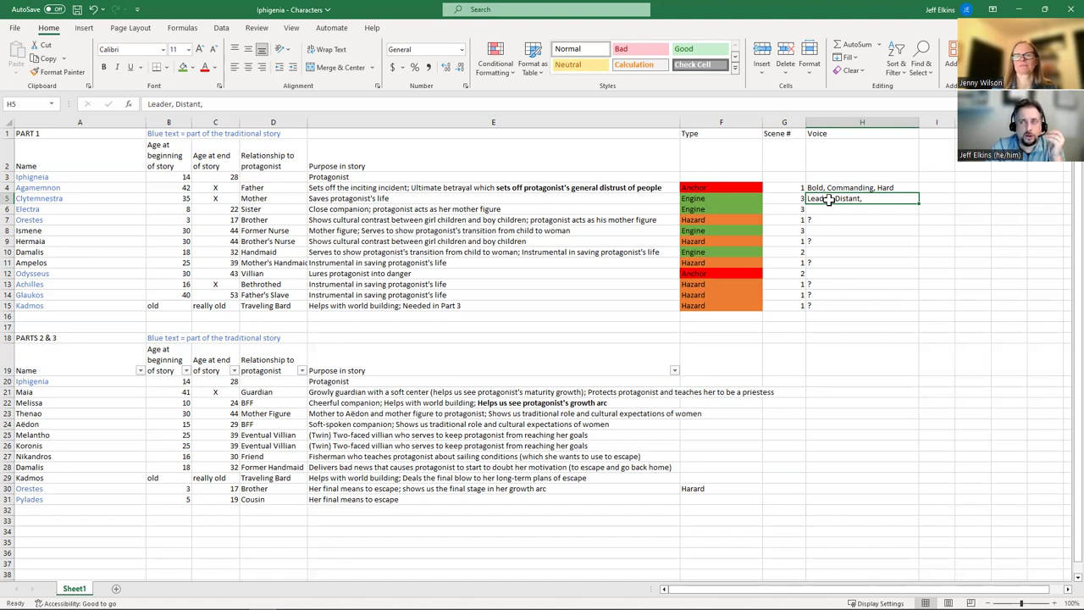
pyautogui.press('Up')
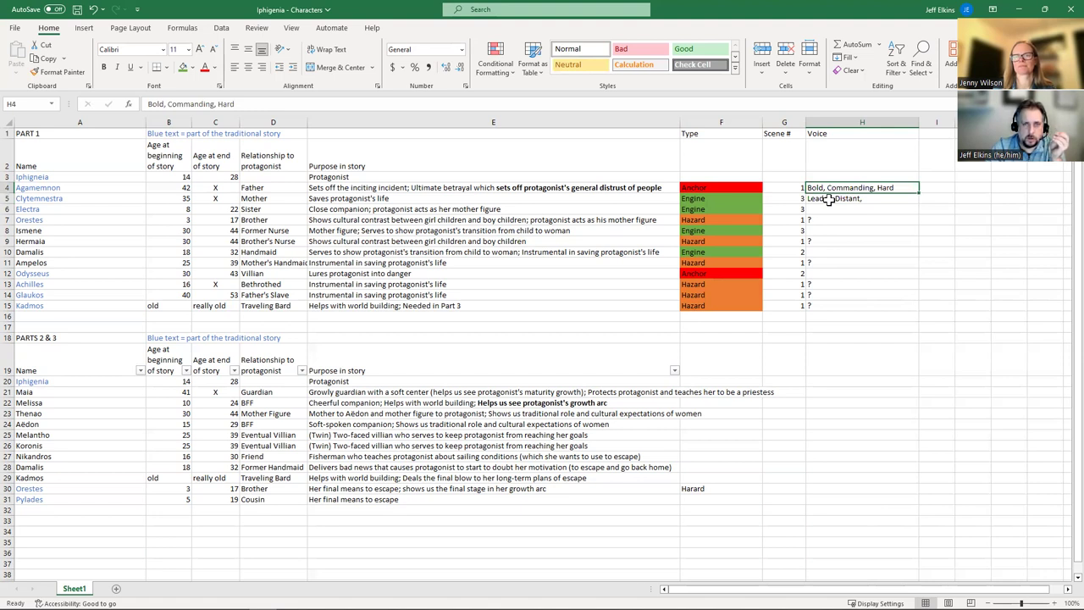
# Check the purpose listed for Electra in row 6 and select her empty Voice cell, H6
pyautogui.click(829, 199)
pyautogui.press('Down')
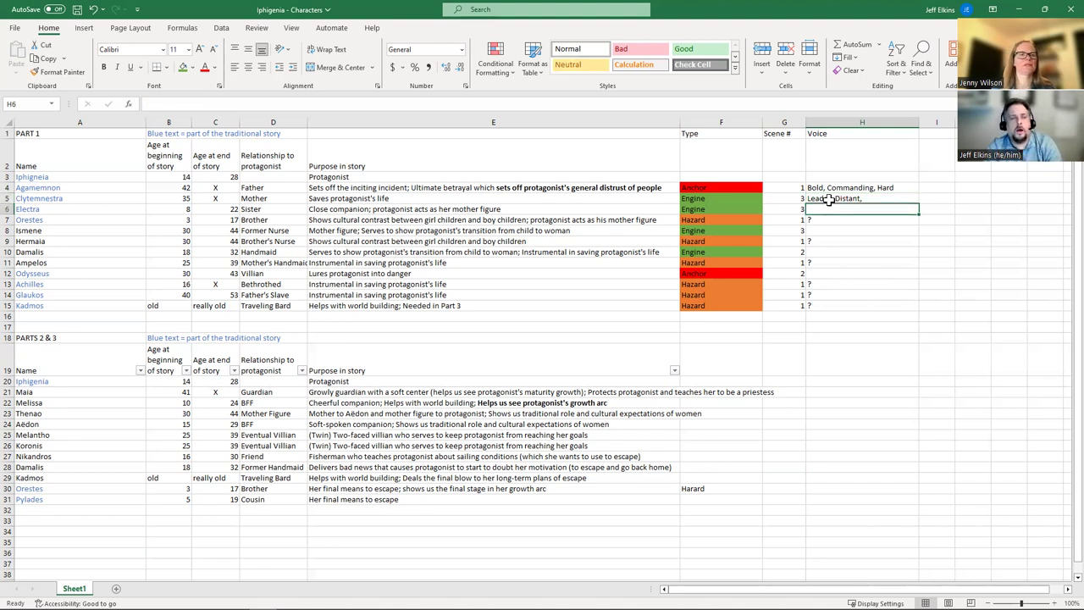
pyautogui.press('Left')
pyautogui.press('Left')
pyautogui.press('Left')
pyautogui.press('Right')
pyautogui.press('Right')
pyautogui.press('Right')
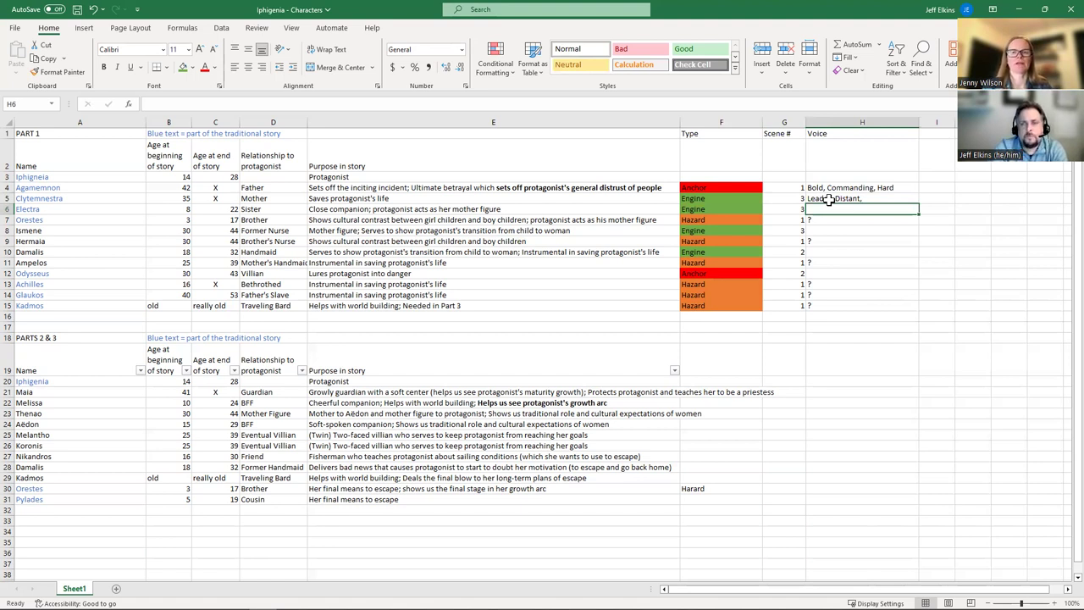
pyautogui.write('Young,')
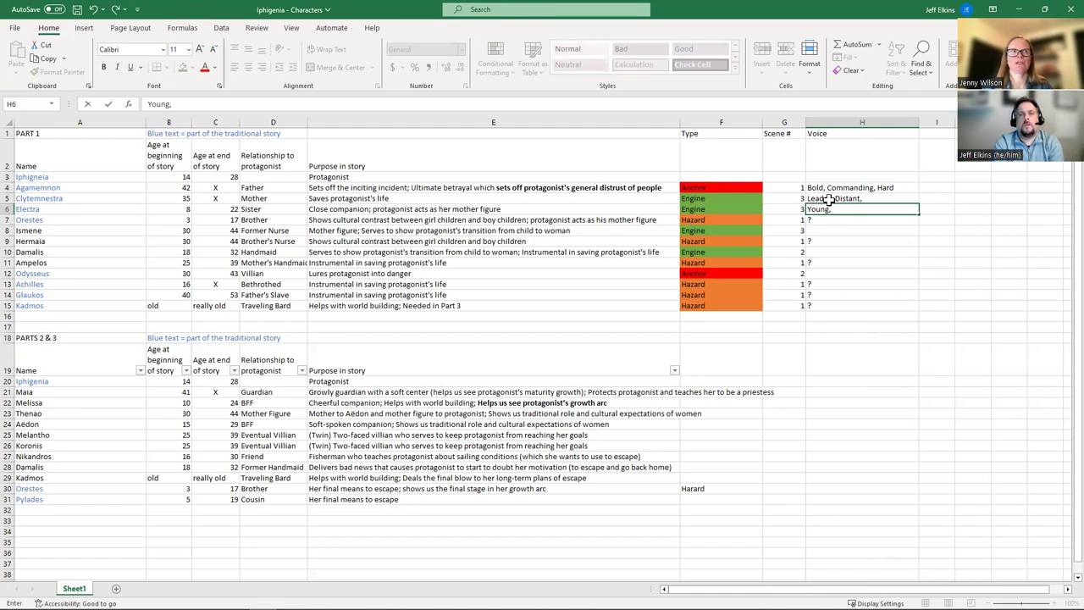
pyautogui.press('BackSpace')
pyautogui.press('BackSpace')
pyautogui.press('BackSpace')
pyautogui.press('BackSpace')
pyautogui.press('BackSpace')
pyautogui.press('BackSpace')
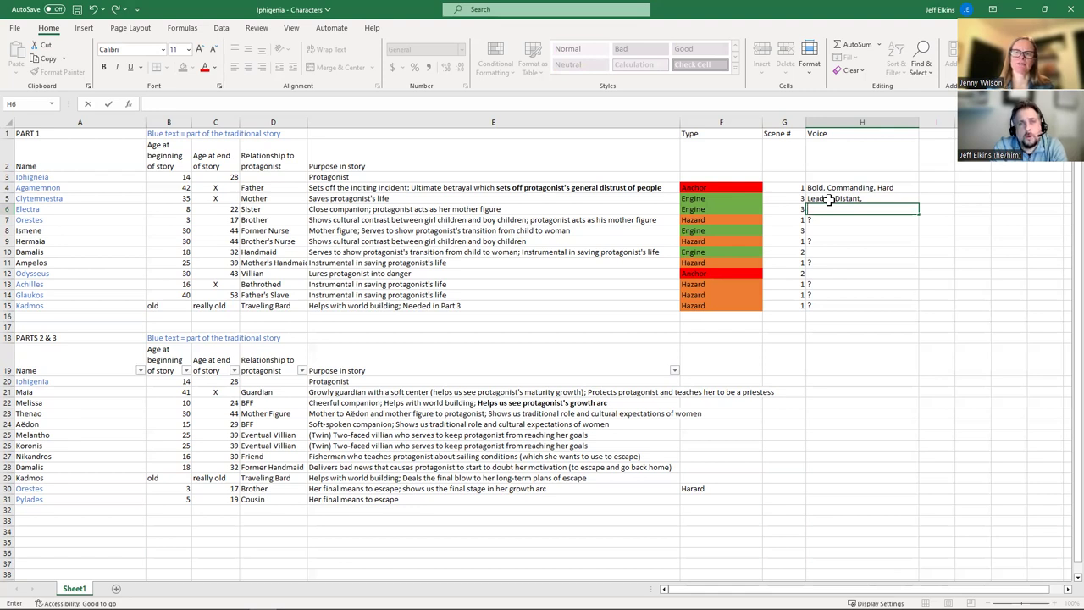
# Enter "Vulnerable, Currious," as Electra's voice in H6
pyautogui.write('Vulnerable')
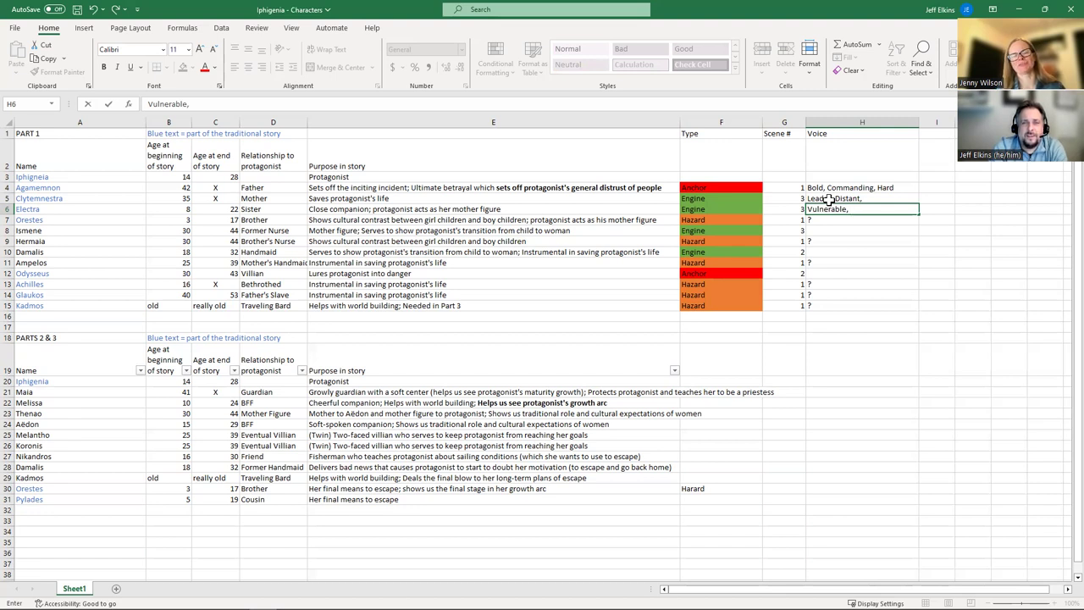
pyautogui.write(', ')
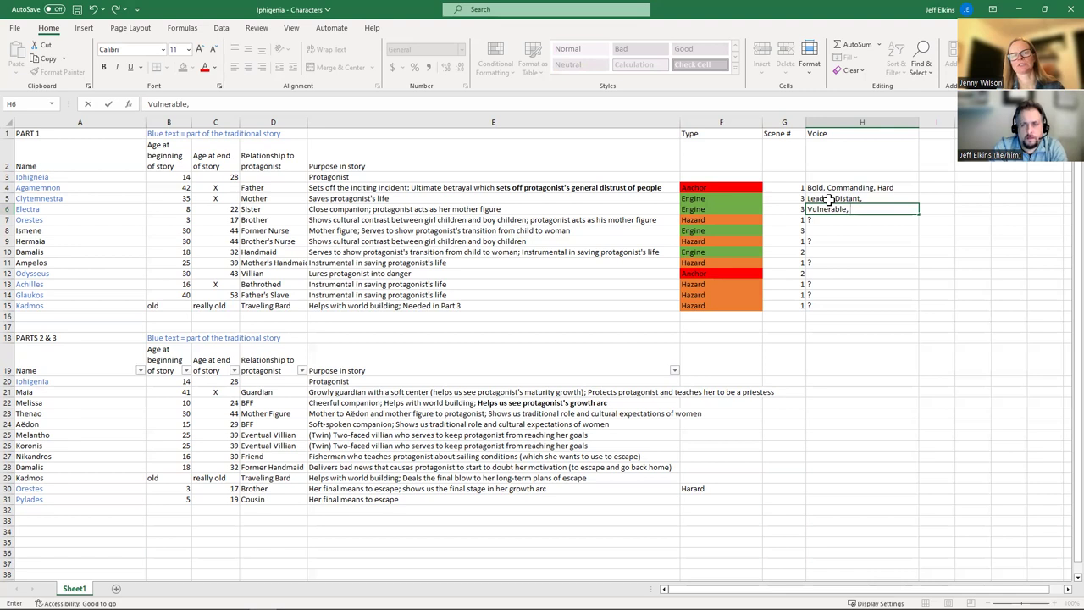
pyautogui.write('Curious,')
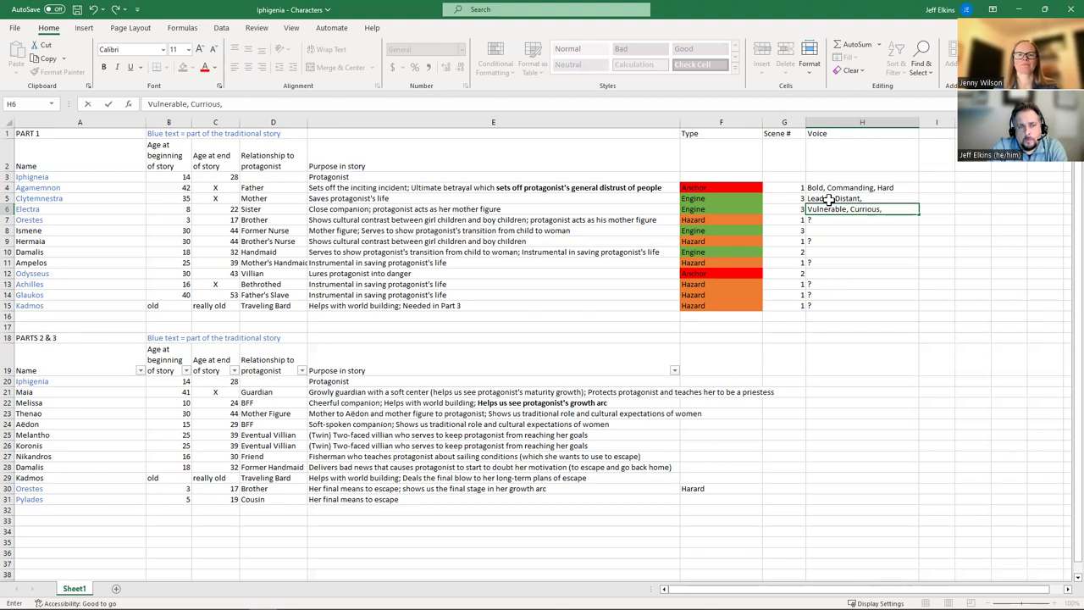
pyautogui.press('Return')
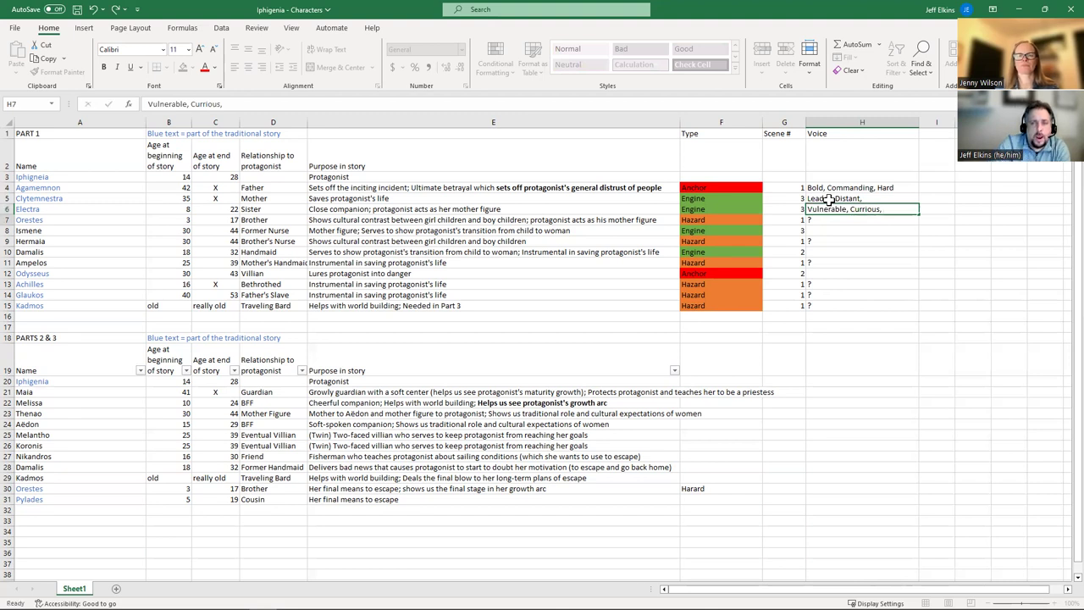
# Look back over the Voice cells around Electra's row and select Ismene's empty Voice cell, H8
pyautogui.press('Down')
pyautogui.press('Up')
pyautogui.press('Up')
pyautogui.press('Down')
pyautogui.press('Down')
pyautogui.press('Up')
pyautogui.press('Up')
pyautogui.press('Down')
pyautogui.press('Down')
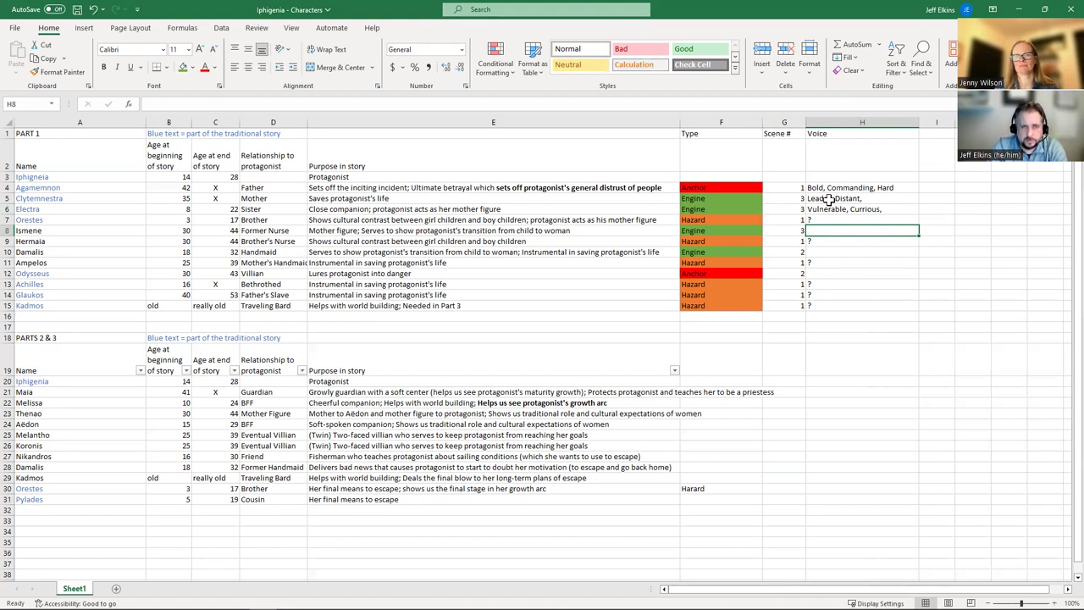
# Check Ismene's relationship to the protagonist and purpose in row 8, returning to her Voice cell
pyautogui.press('Left')
pyautogui.press('Left')
pyautogui.press('Left')
pyautogui.press('Left')
pyautogui.press('Left')
pyautogui.press('Left')
pyautogui.press('Left')
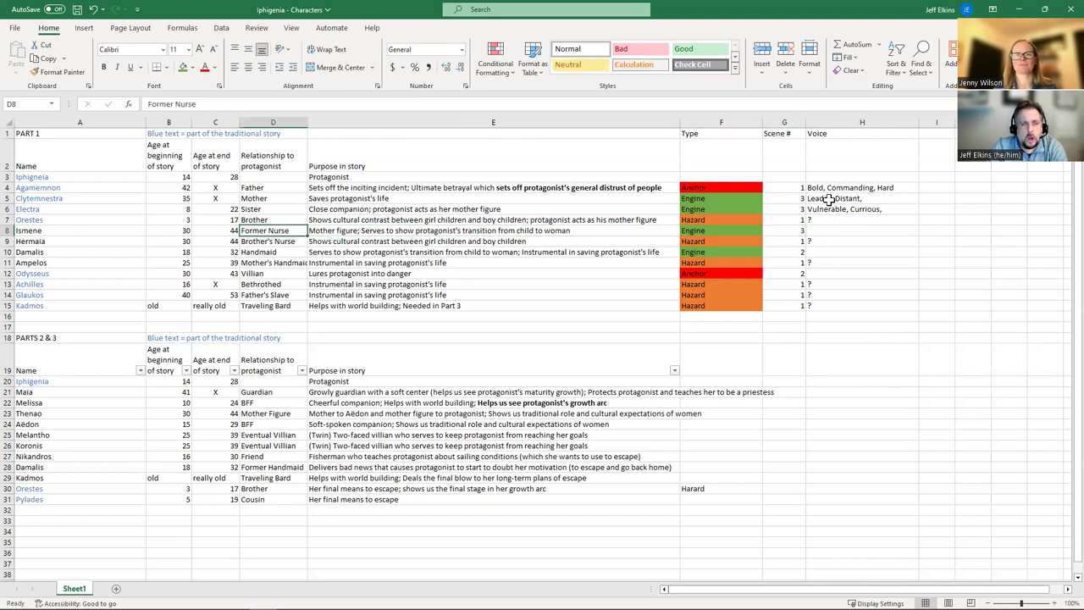
pyautogui.press('Right')
pyautogui.press('Right')
pyautogui.press('Right')
pyautogui.press('Right')
pyautogui.press('Right')
pyautogui.press('Right')
pyautogui.press('Right')
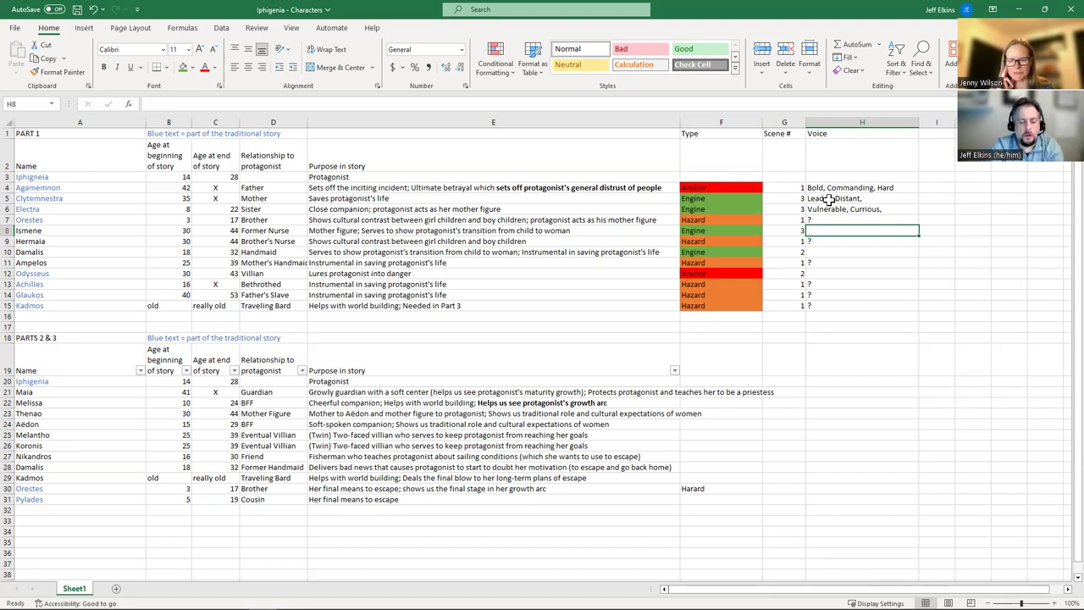
# Enter "Nuturing, Caring, Compassion" as Ismene's voice in H8
pyautogui.write('Nuturer,')
pyautogui.press('BackSpace')
pyautogui.write('ing,')
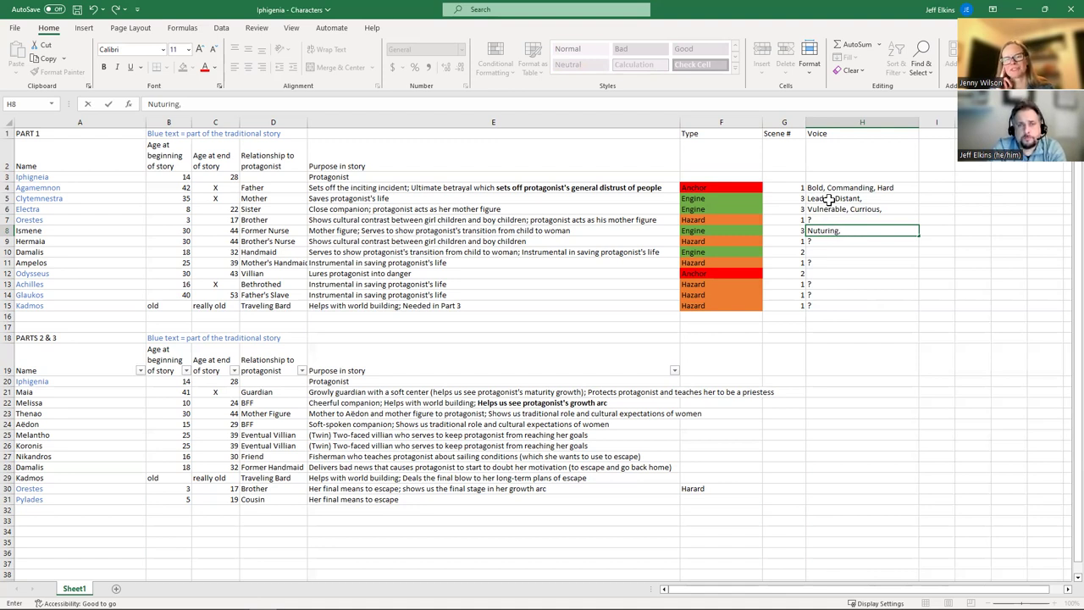
pyautogui.write(' Caring, Compoa')
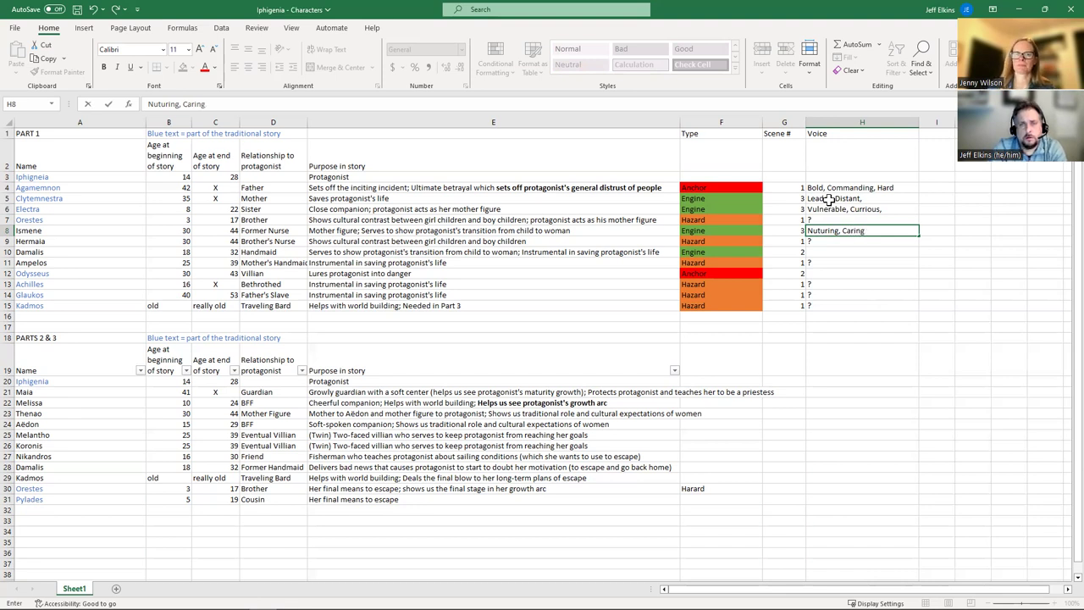
pyautogui.press('BackSpace')
pyautogui.press('BackSpace')
pyautogui.write('assion')
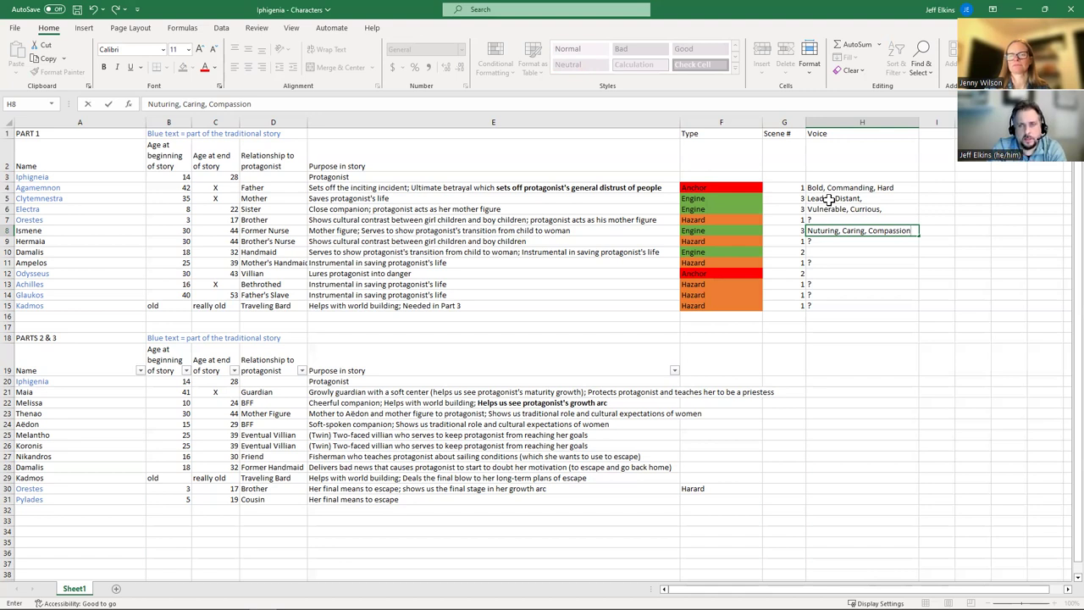
pyautogui.press('Left')
pyautogui.press('Left')
pyautogui.press('Left')
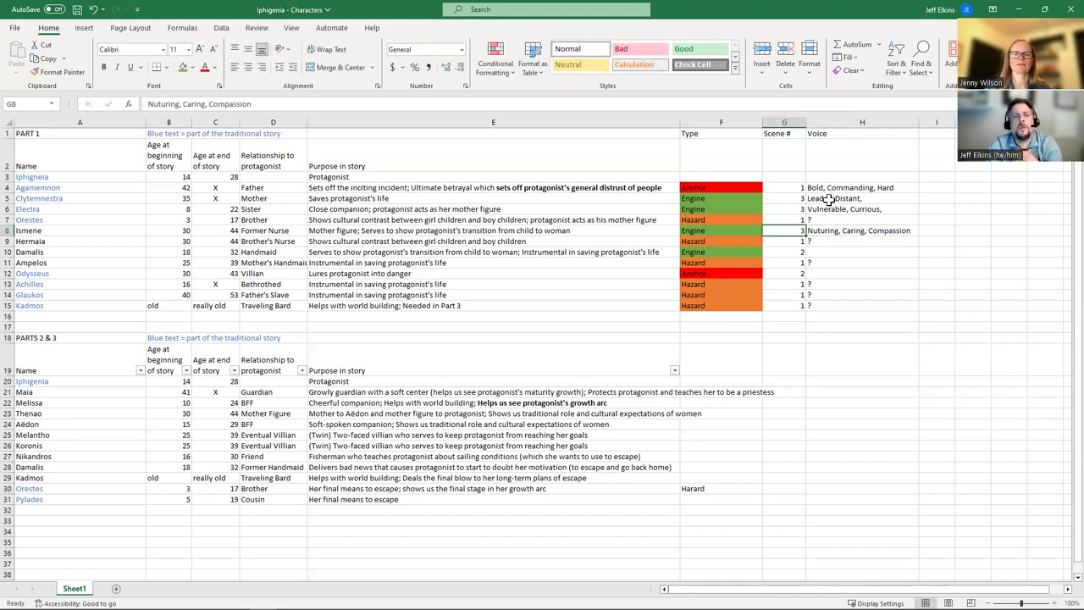
# Check the Part 1 details for Damalis in row 10 and enter "timid," as her voice in H10
pyautogui.press('Right')
pyautogui.press('Right')
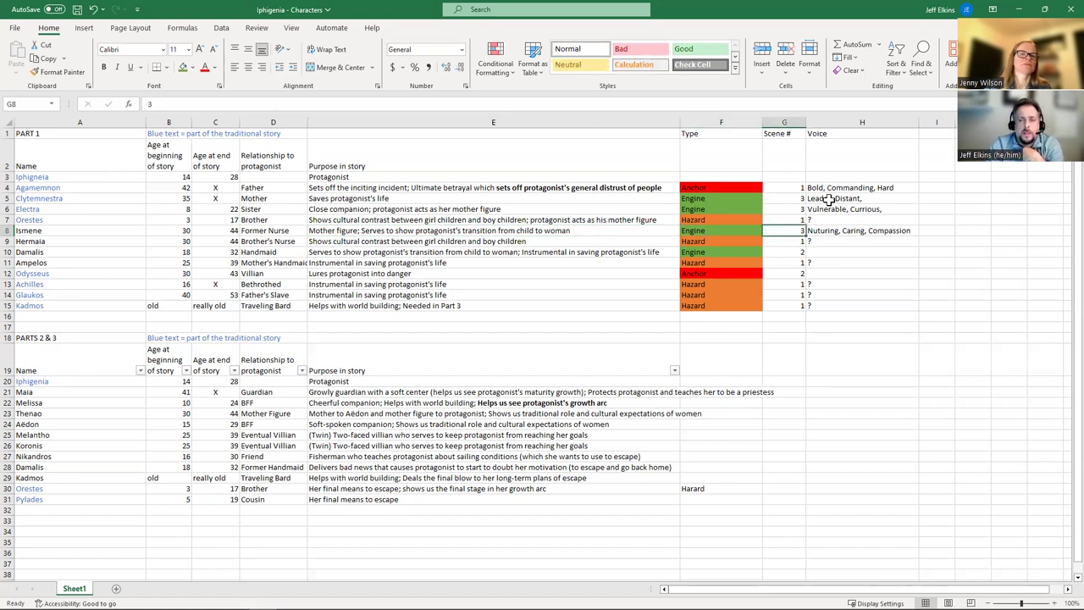
pyautogui.press('Right')
pyautogui.press('Down')
pyautogui.press('Down')
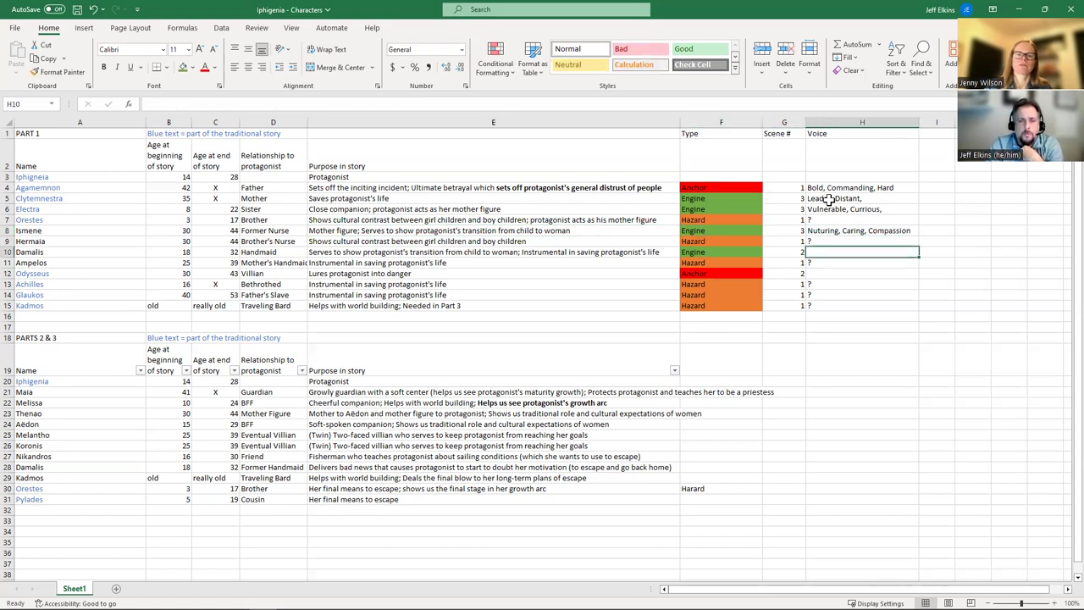
pyautogui.press('Left')
pyautogui.press('Left')
pyautogui.press('Left')
pyautogui.press('Left')
pyautogui.press('Right')
pyautogui.press('Right')
pyautogui.press('Right')
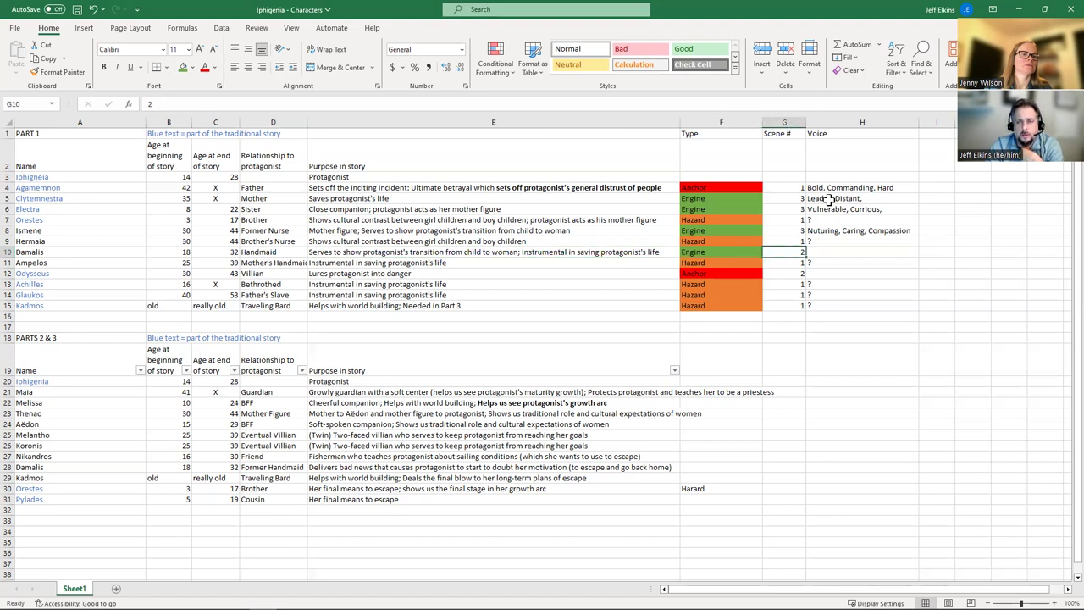
pyautogui.press('Right')
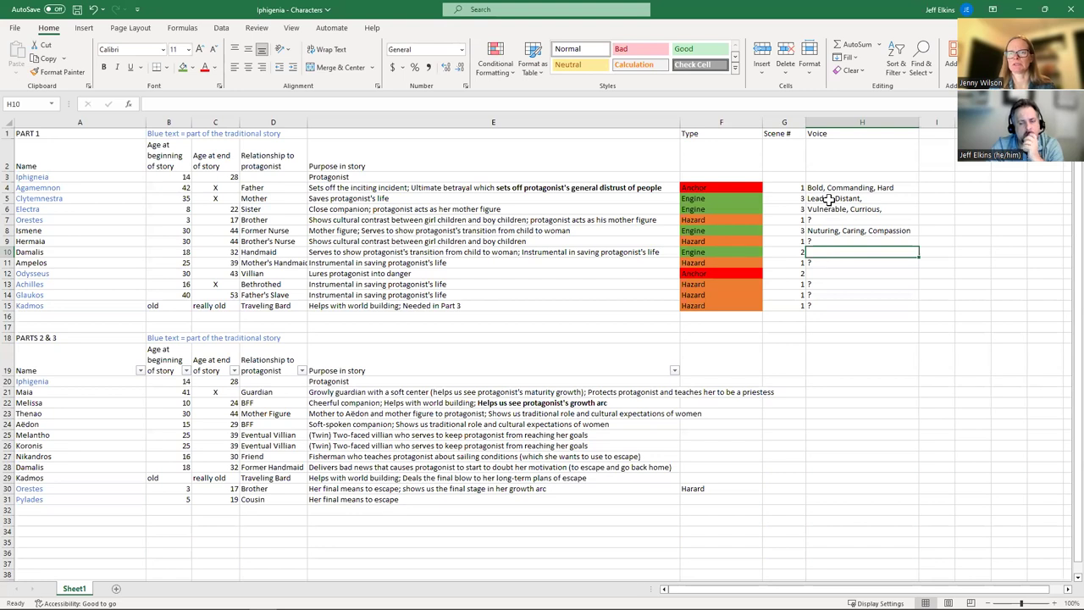
pyautogui.write('timid,')
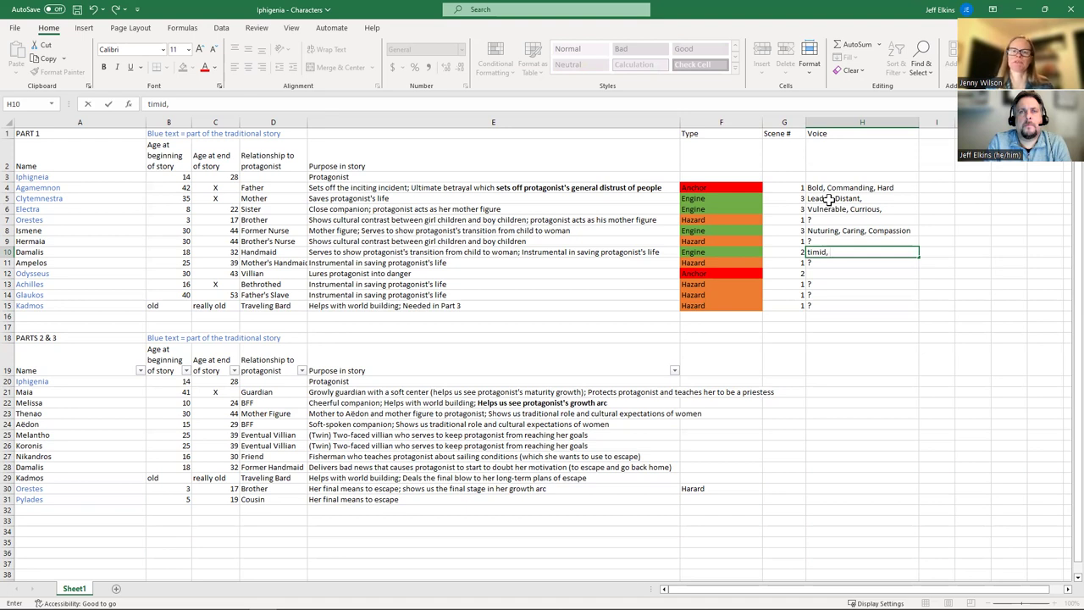
pyautogui.press('Left')
# Change Damalis's type in F10 to "Anchor" and fill the cell red
pyautogui.press('Left')
pyautogui.write('A')
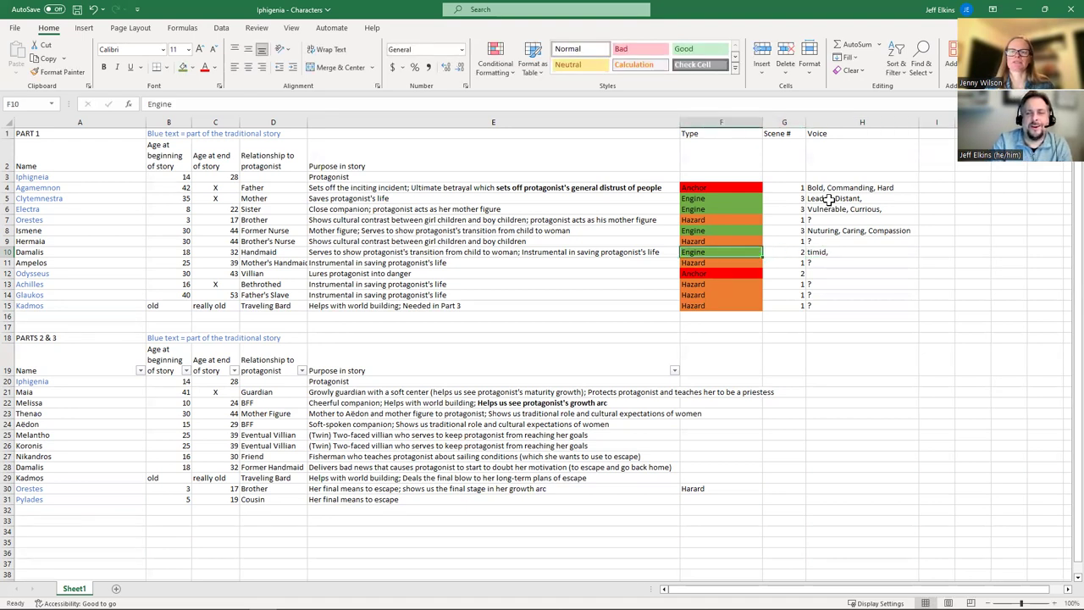
pyautogui.write('nchor')
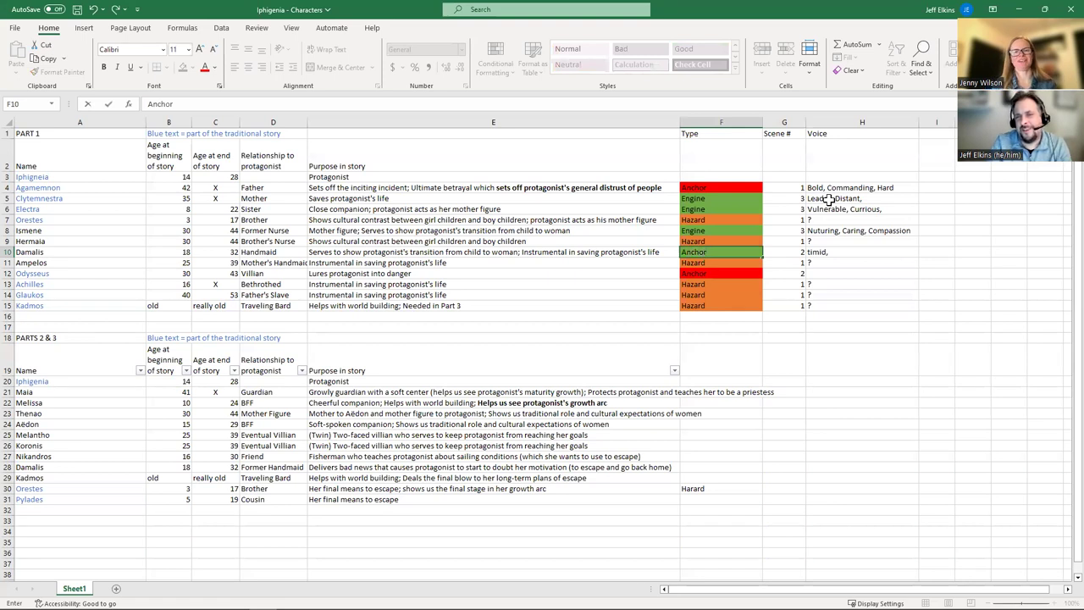
pyautogui.press('Tab')
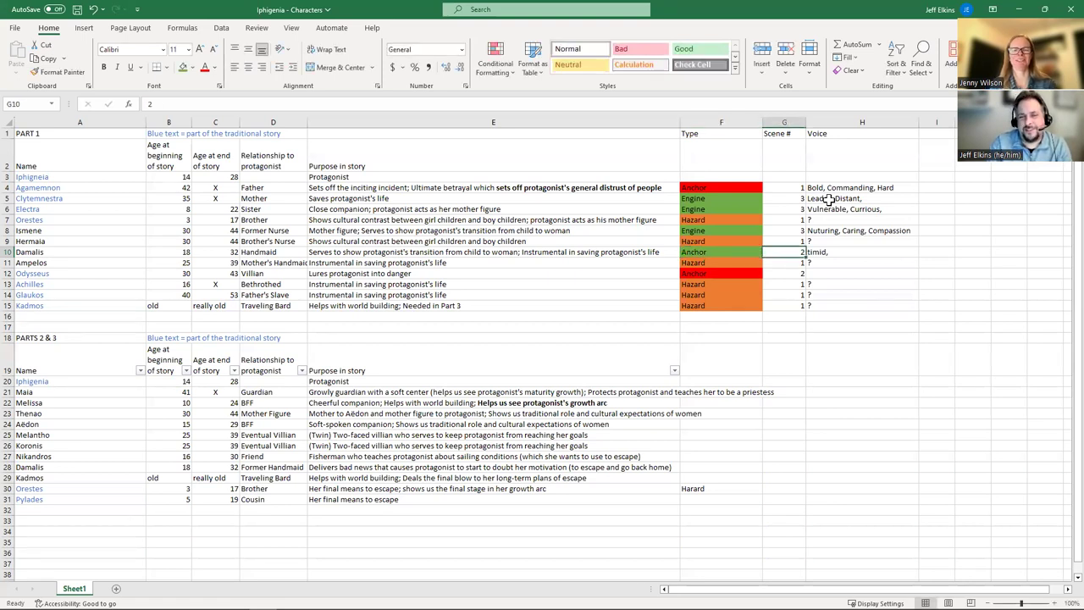
pyautogui.click(714, 251)
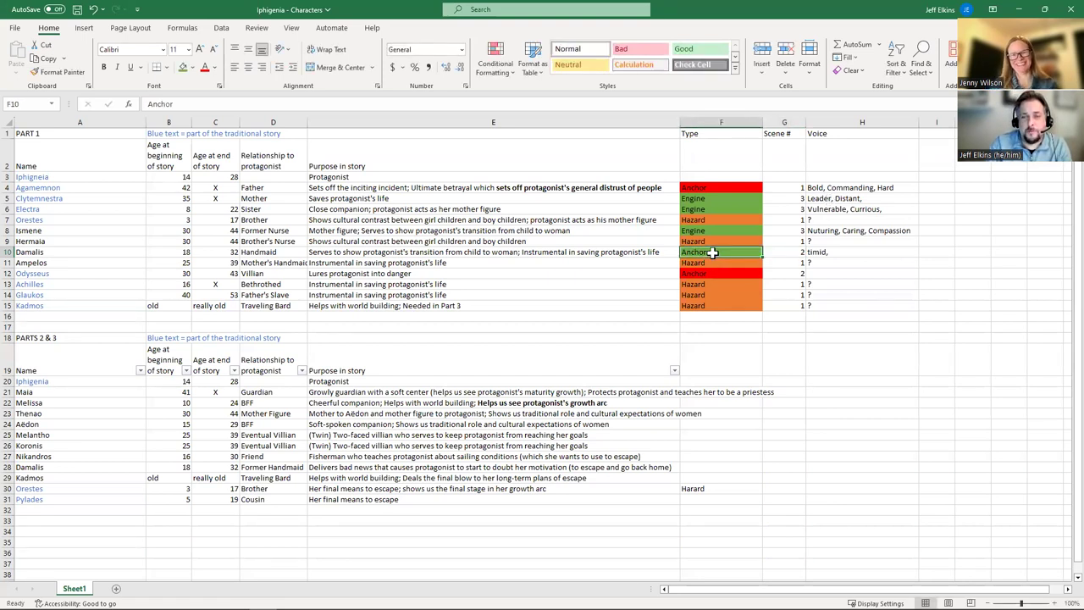
pyautogui.click(193, 68)
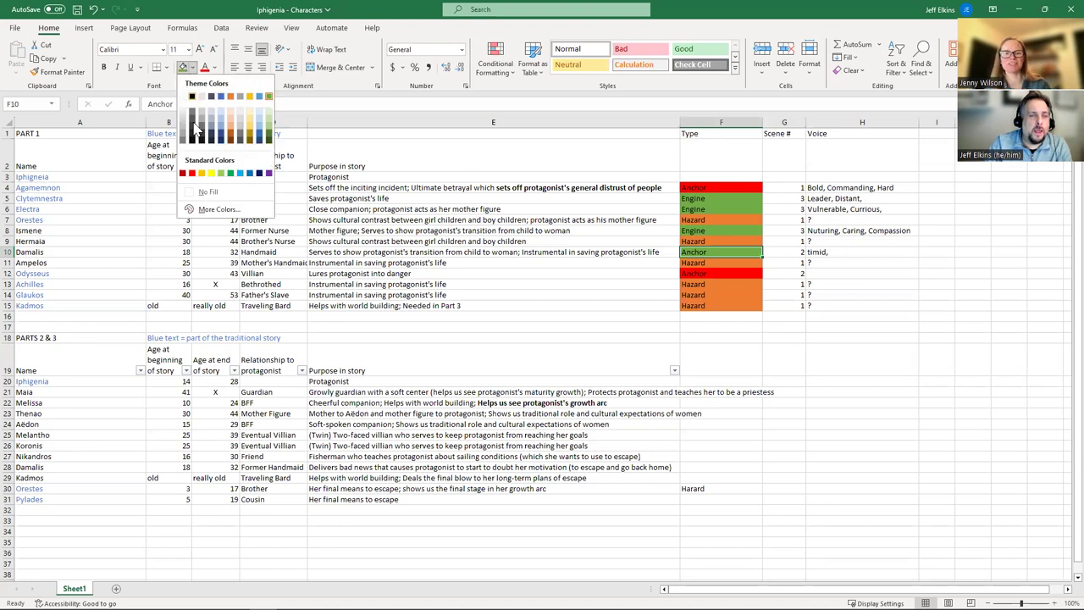
pyautogui.click(191, 173)
# Extend Damalis's voice description in H10 to read "timid, anxious"
pyautogui.click(882, 255)
pyautogui.moveTo(13, 599)
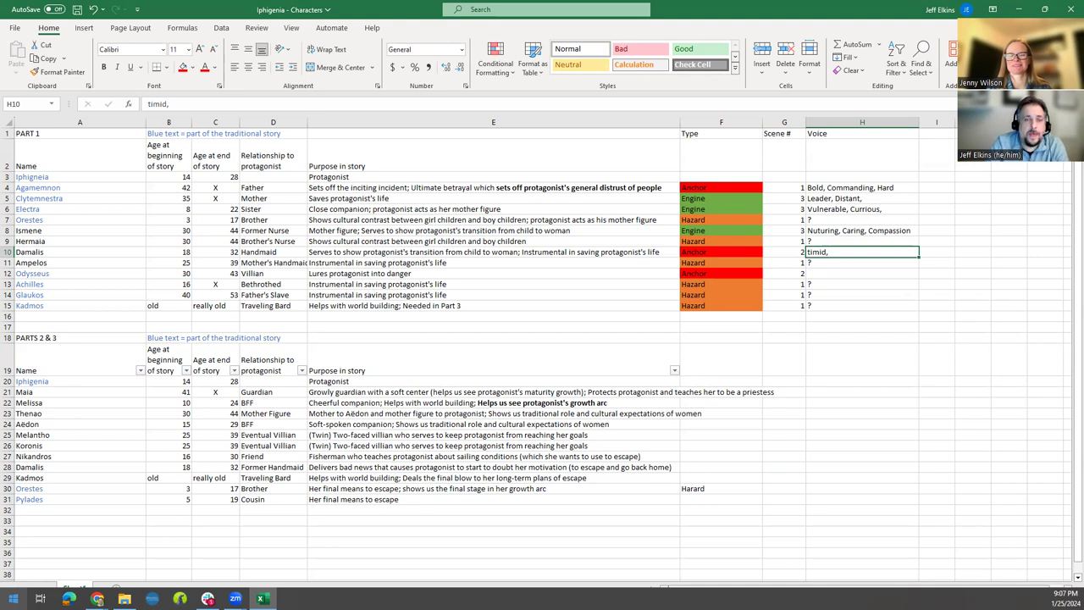
pyautogui.press('Down')
pyautogui.press('Down')
pyautogui.click(854, 252)
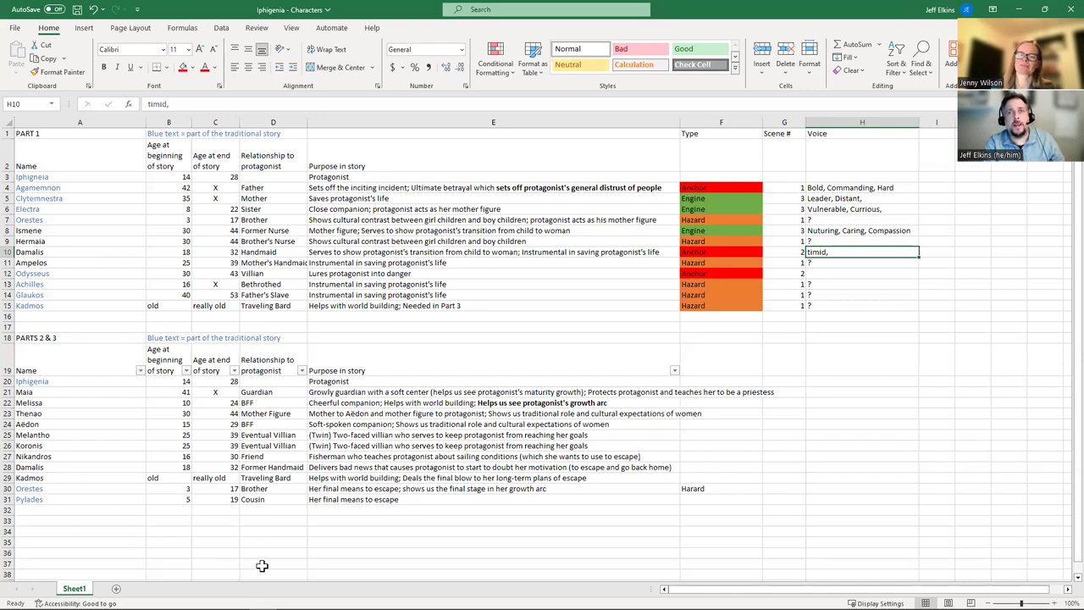
pyautogui.doubleClick(864, 251)
pyautogui.write('anxious')
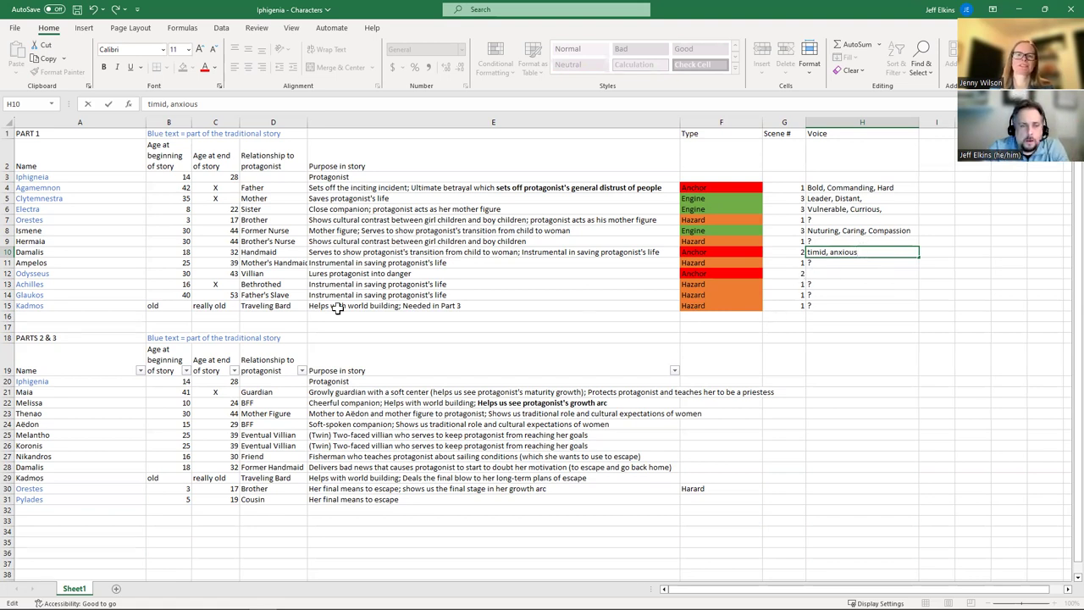
# Enter "Know it all, manipulative, slimmy" as Odysseus's voice in H12
pyautogui.click(78, 274)
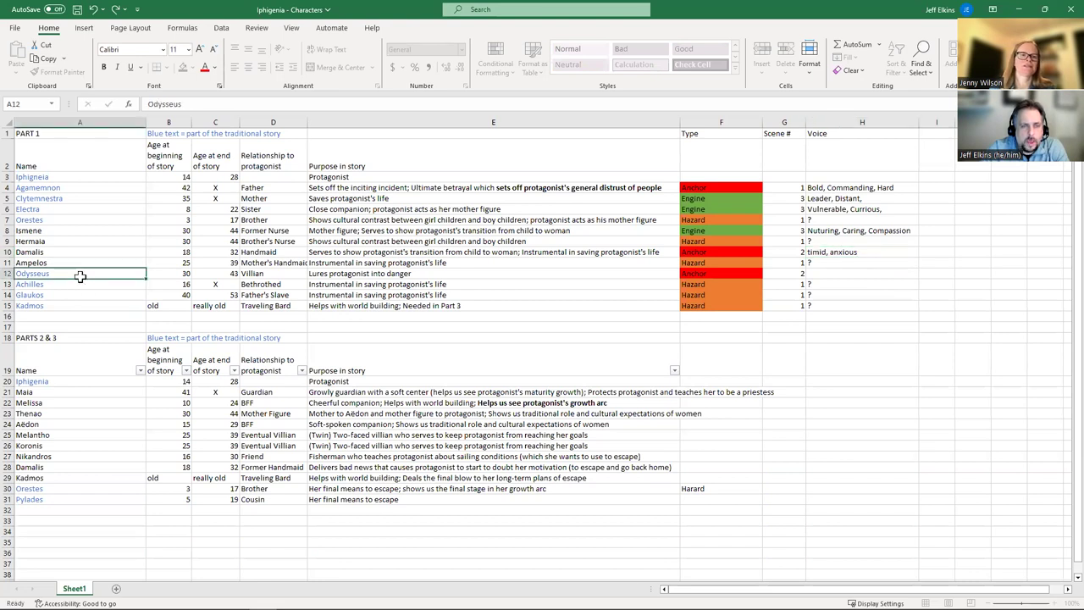
pyautogui.click(815, 275)
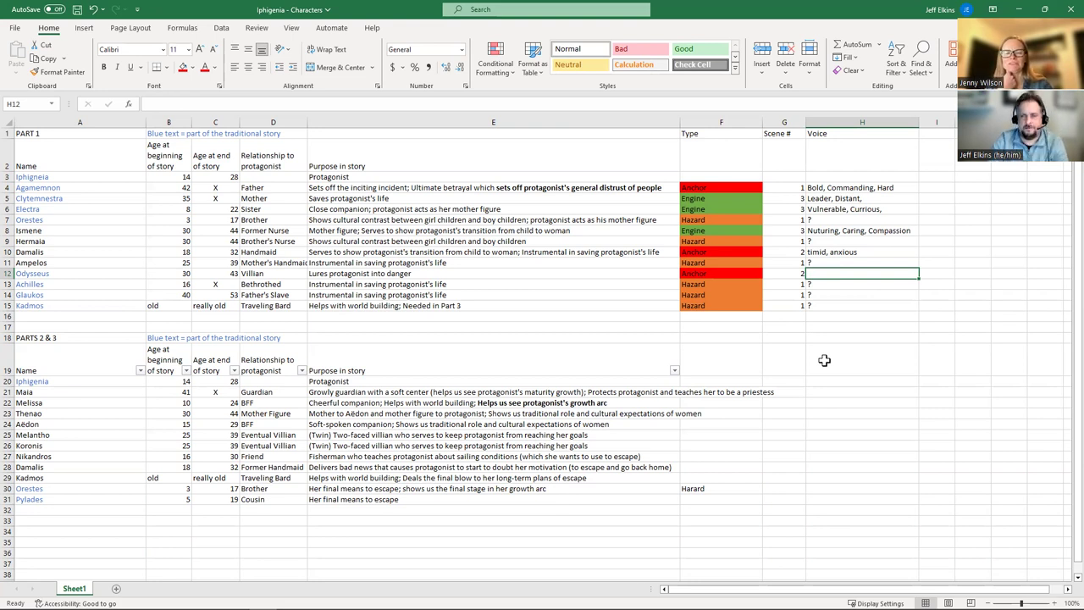
pyautogui.write('Know it all, manipulatei')
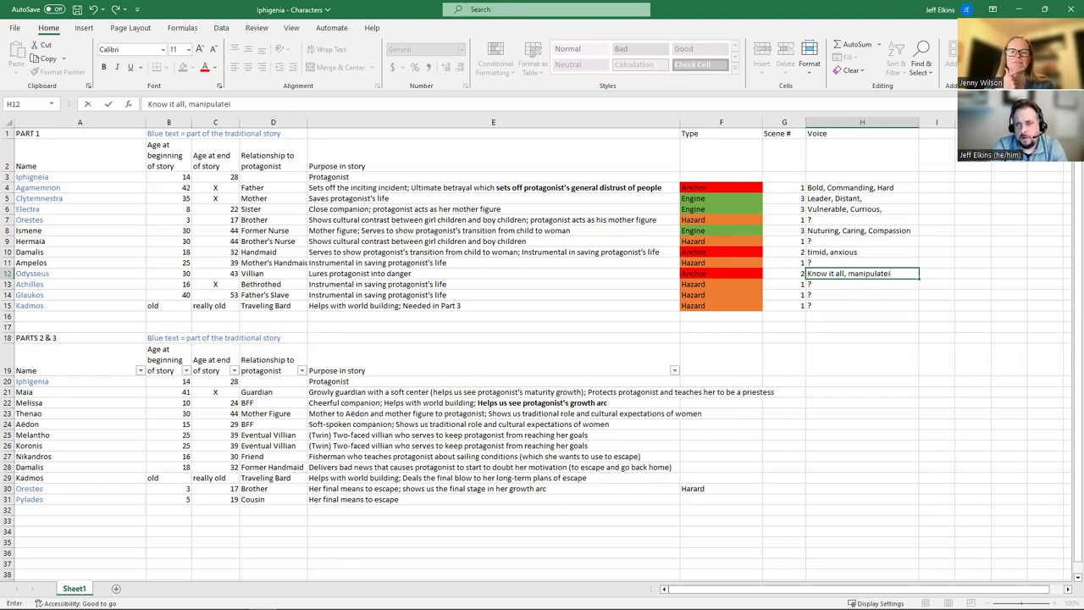
pyautogui.press('BackSpace')
pyautogui.press('BackSpace')
pyautogui.write('ive,')
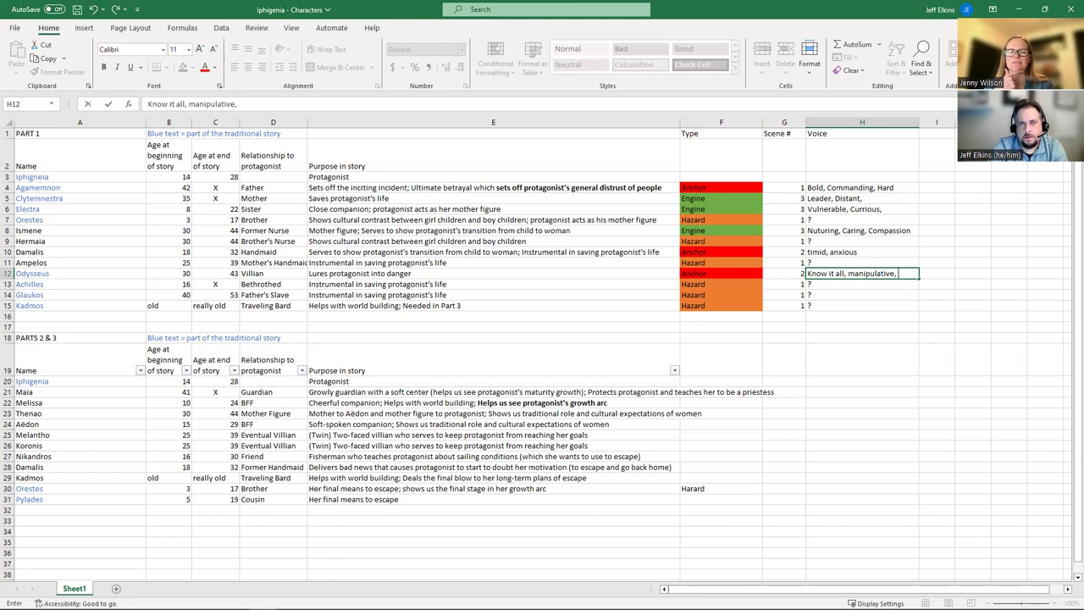
pyautogui.write(' sl')
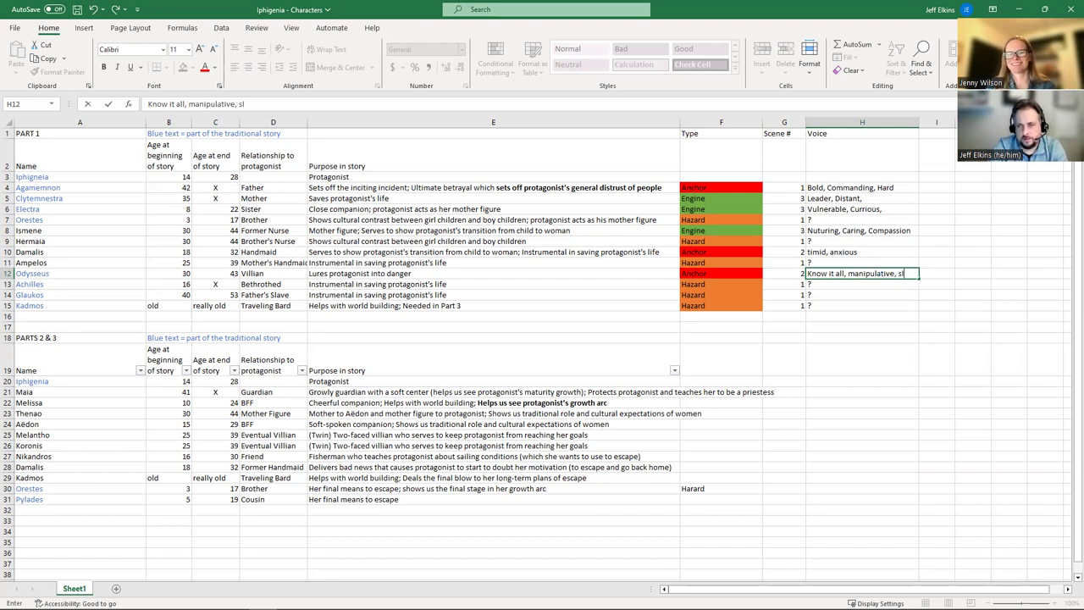
pyautogui.write('immy')
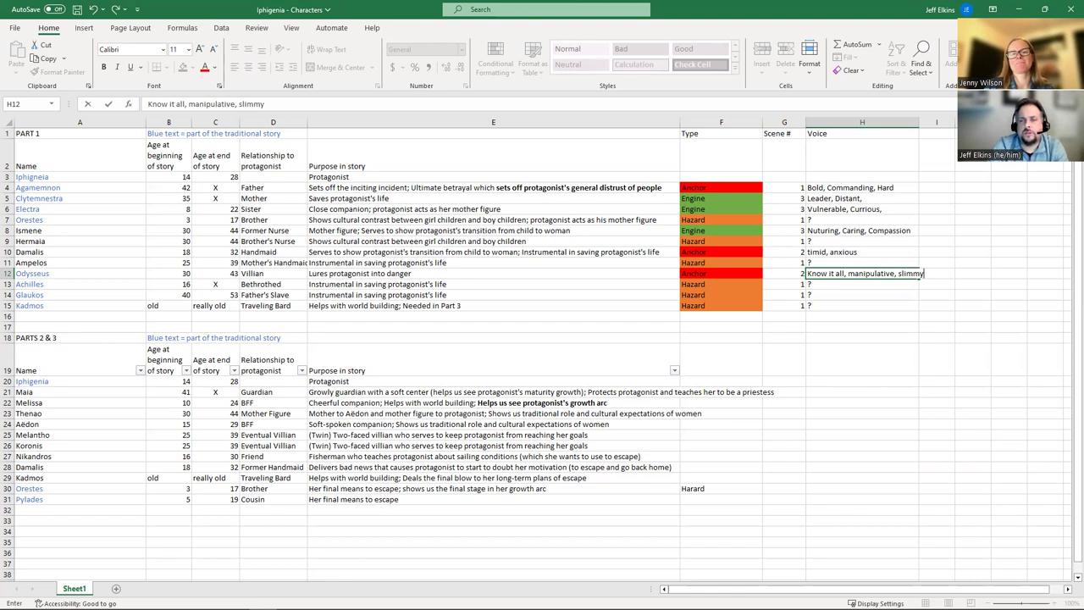
pyautogui.press('Left')
# Review Odysseus's details across row 12 and the relationship listed for Damalis in D10
pyautogui.press('Left')
pyautogui.press('Left')
pyautogui.press('Left')
pyautogui.press('Left')
pyautogui.press('Left')
pyautogui.press('Left')
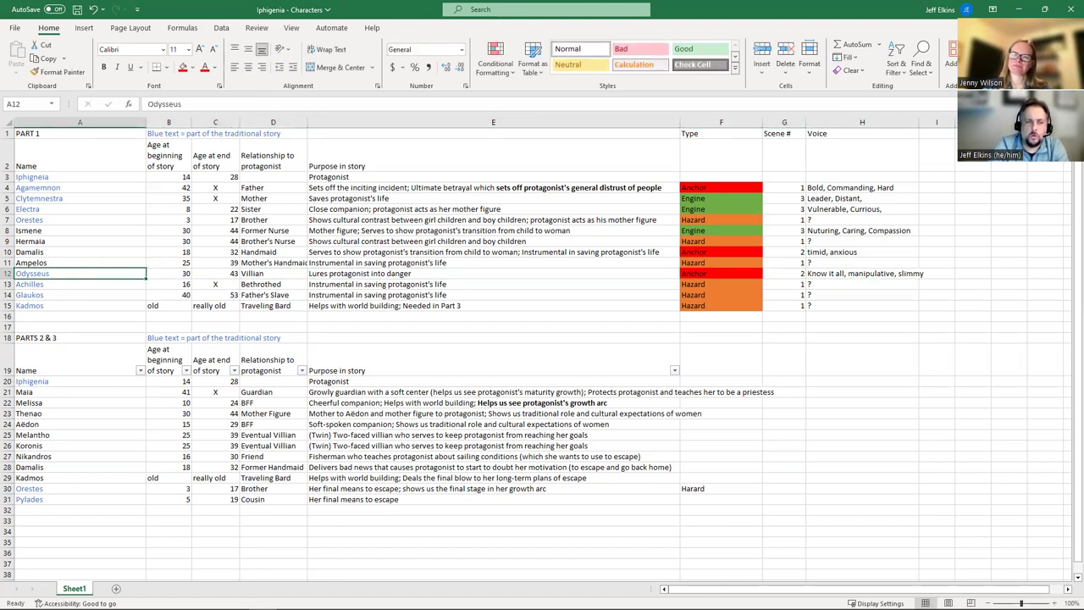
pyautogui.press('Right')
pyautogui.press('Right')
pyautogui.press('Right')
pyautogui.press('Right')
pyautogui.press('Right')
pyautogui.press('Right')
pyautogui.press('Right')
pyautogui.press('Right')
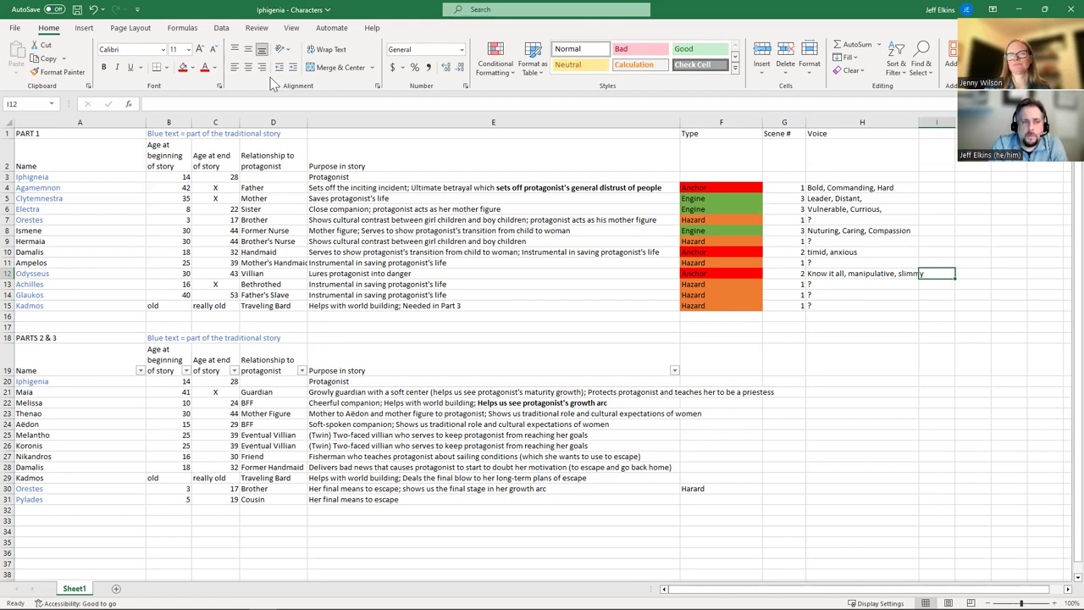
pyautogui.click(302, 254)
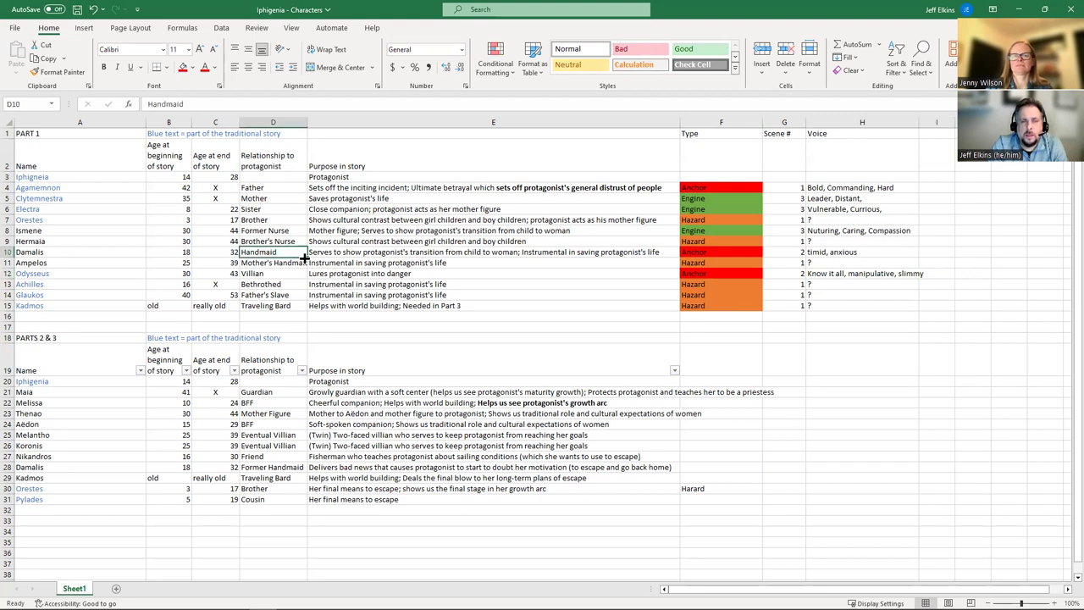
# Widen column H so that Odysseus's full voice description fits inside its cell
pyautogui.click(828, 273)
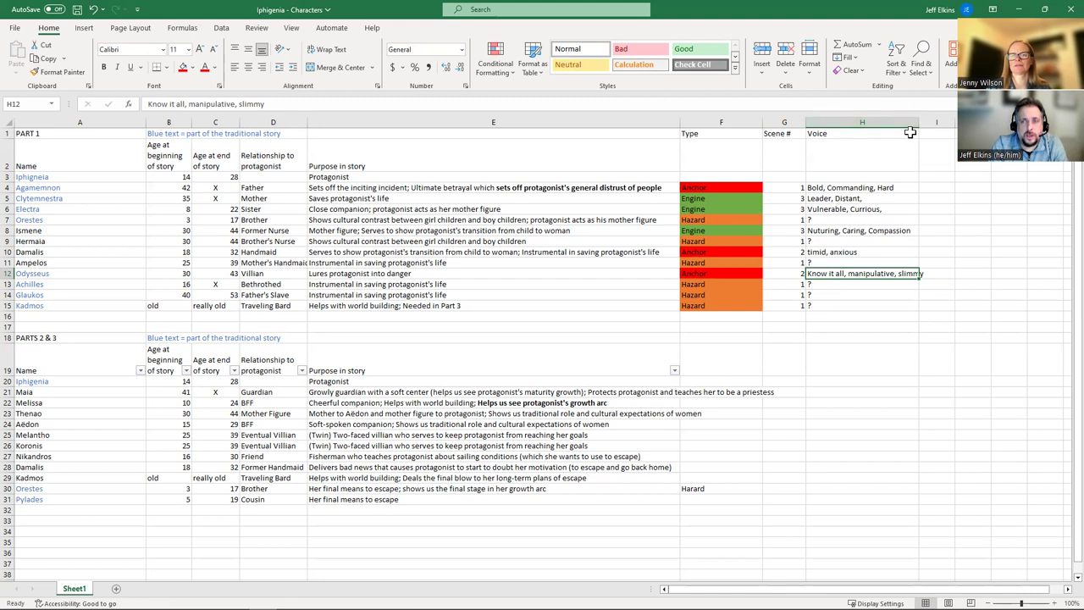
pyautogui.moveTo(919, 122); pyautogui.dragTo(944, 127)
pyautogui.click(813, 327)
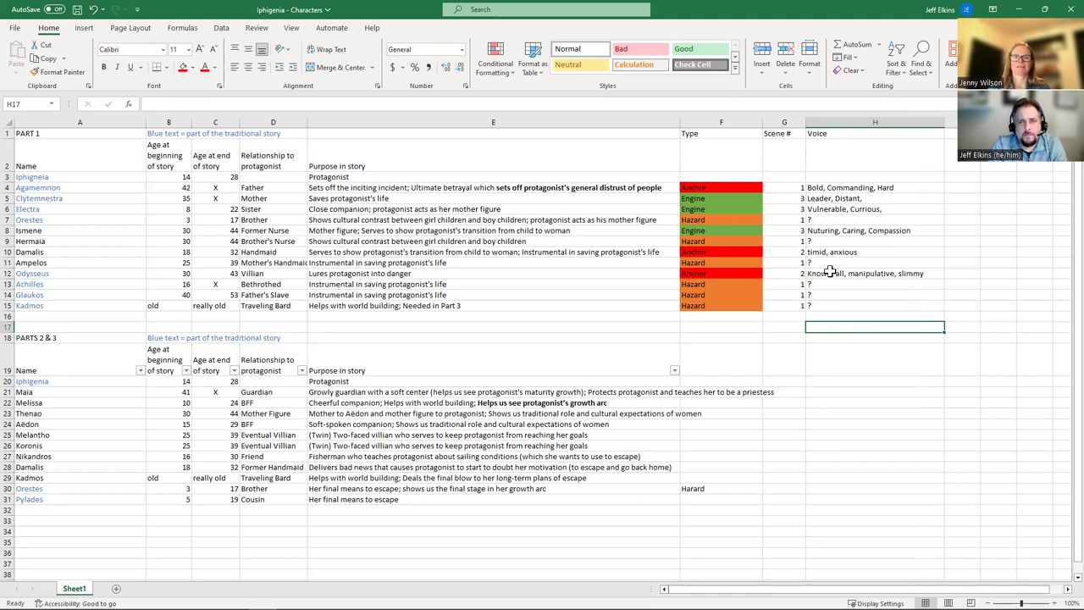
# Highlight the Anchor cells F4, F10 and F12 as one group and the Engine cells F5, F6 and F8 as another
pyautogui.click(788, 365)
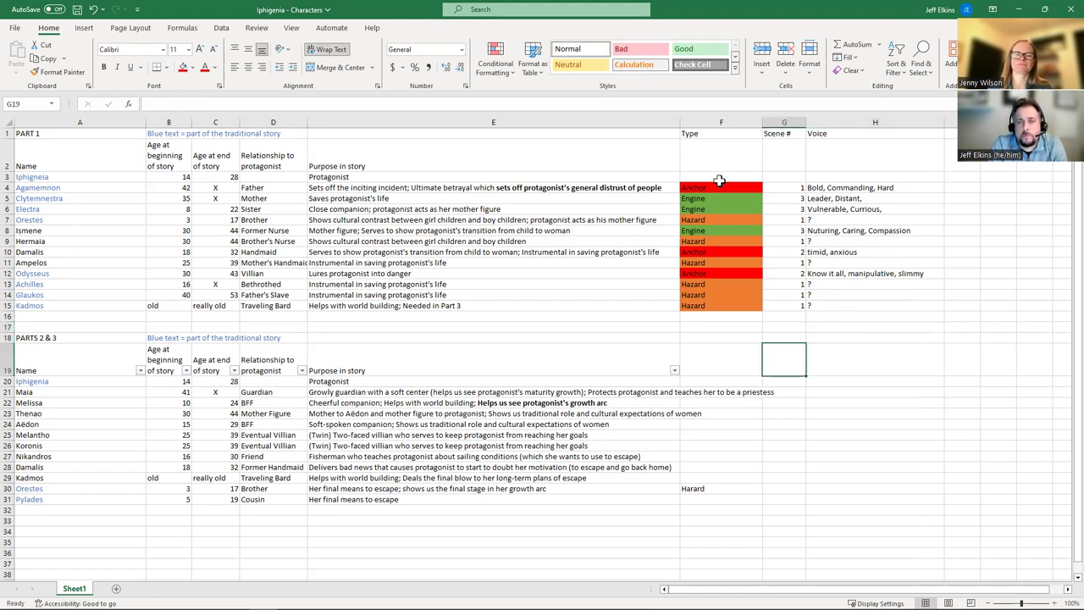
pyautogui.click(719, 222)
pyautogui.click(718, 252)
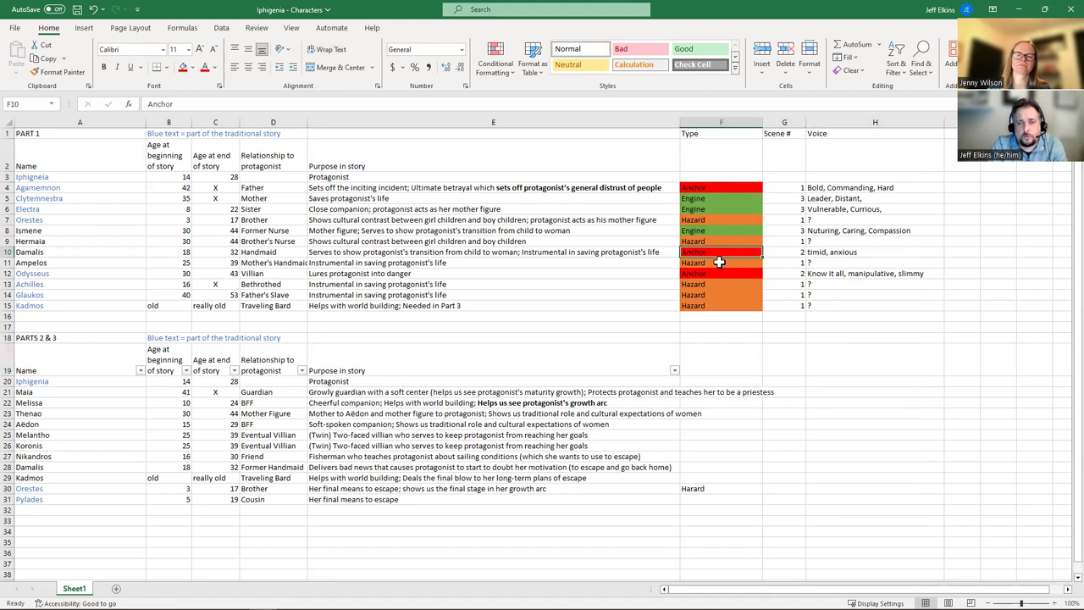
pyautogui.keyDown('ctrl'); pyautogui.click(718, 274); pyautogui.keyUp('ctrl')
pyautogui.keyDown('ctrl'); pyautogui.click(714, 192); pyautogui.keyUp('ctrl')
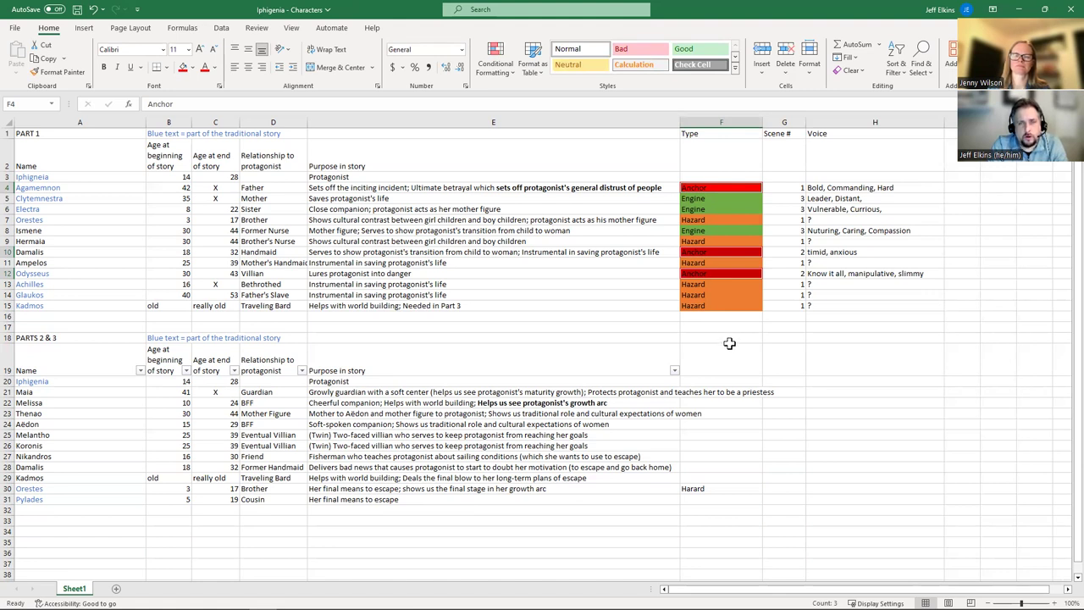
pyautogui.moveTo(693, 203); pyautogui.dragTo(693, 214)
pyautogui.keyDown('ctrl'); pyautogui.click(696, 231); pyautogui.keyUp('ctrl')
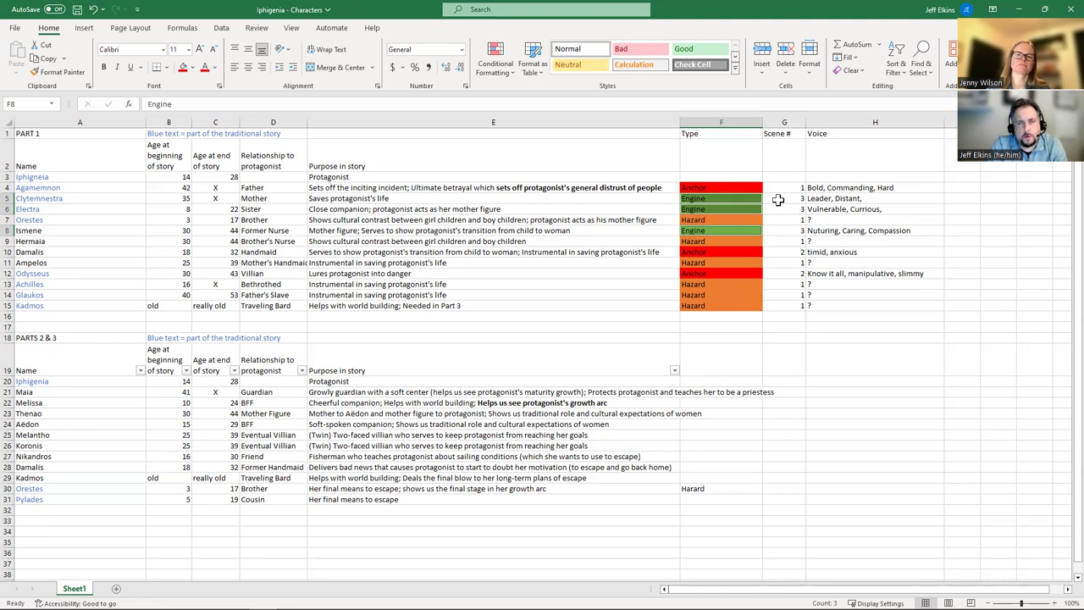
pyautogui.click(964, 182)
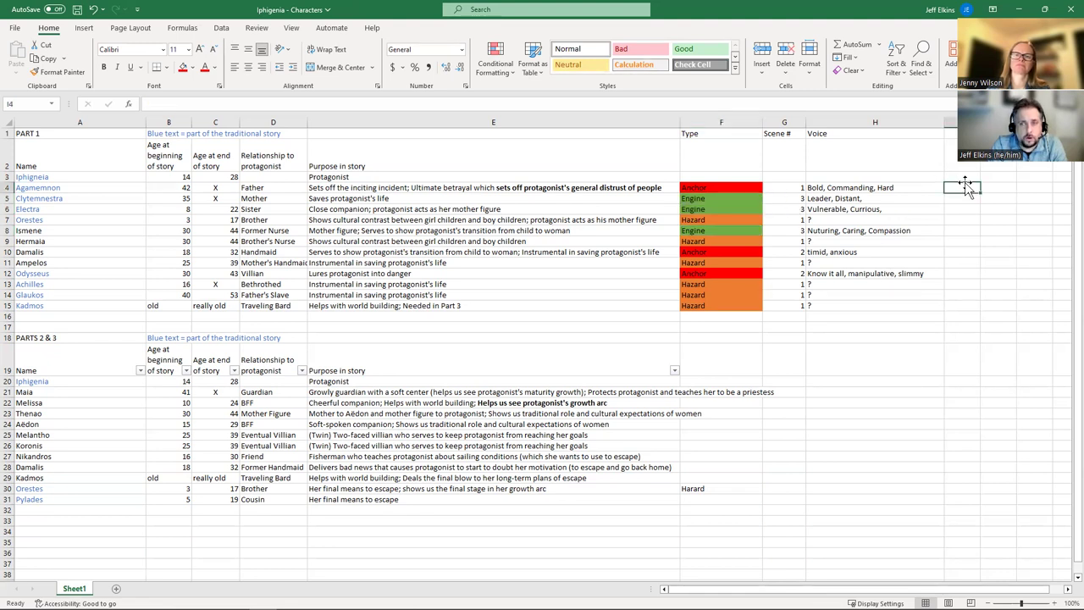
pyautogui.click(965, 178)
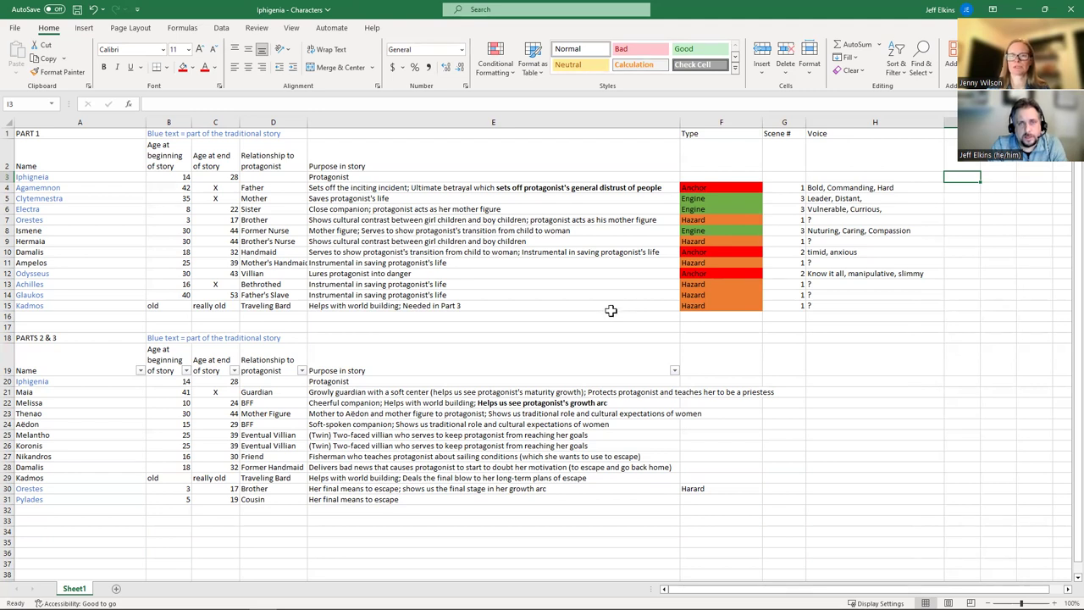
pyautogui.click(706, 208)
pyautogui.click(711, 230)
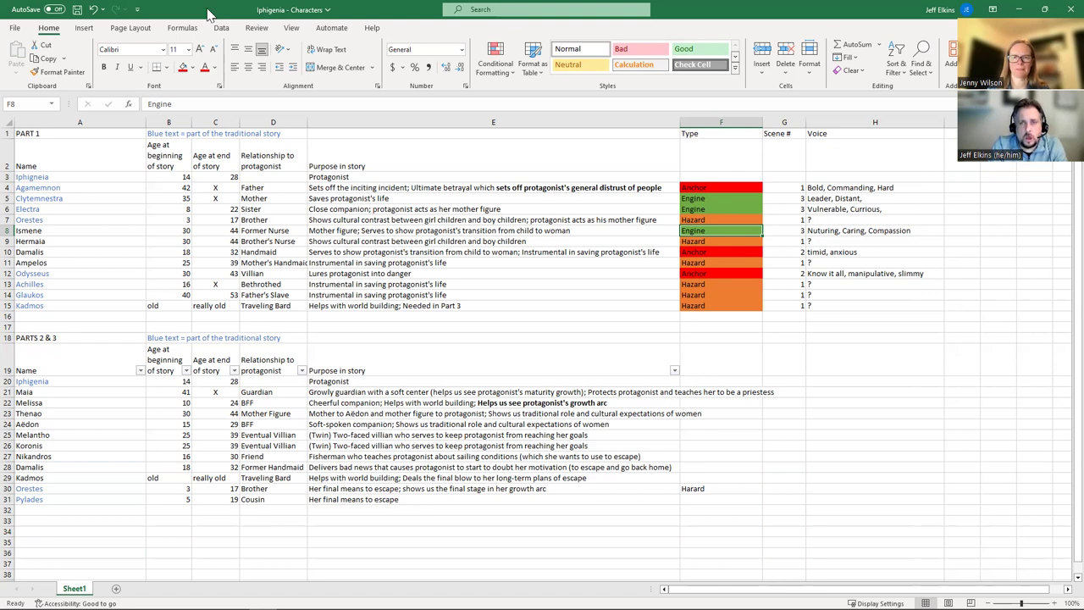
# Wrap the text in column E so the long purpose descriptions stay within the column
pyautogui.rightClick(572, 124)
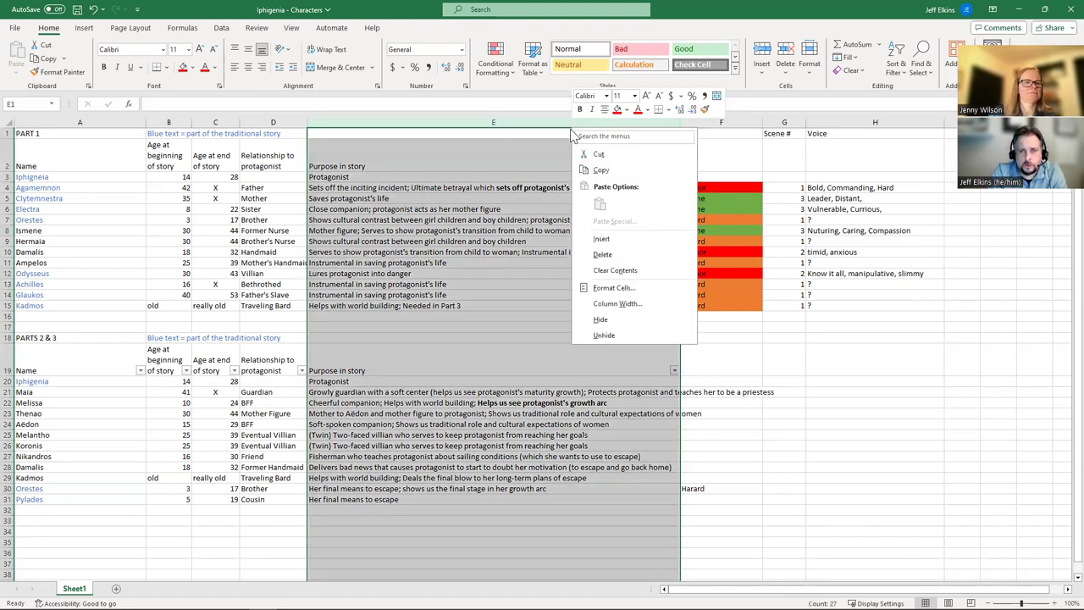
pyautogui.press('Escape')
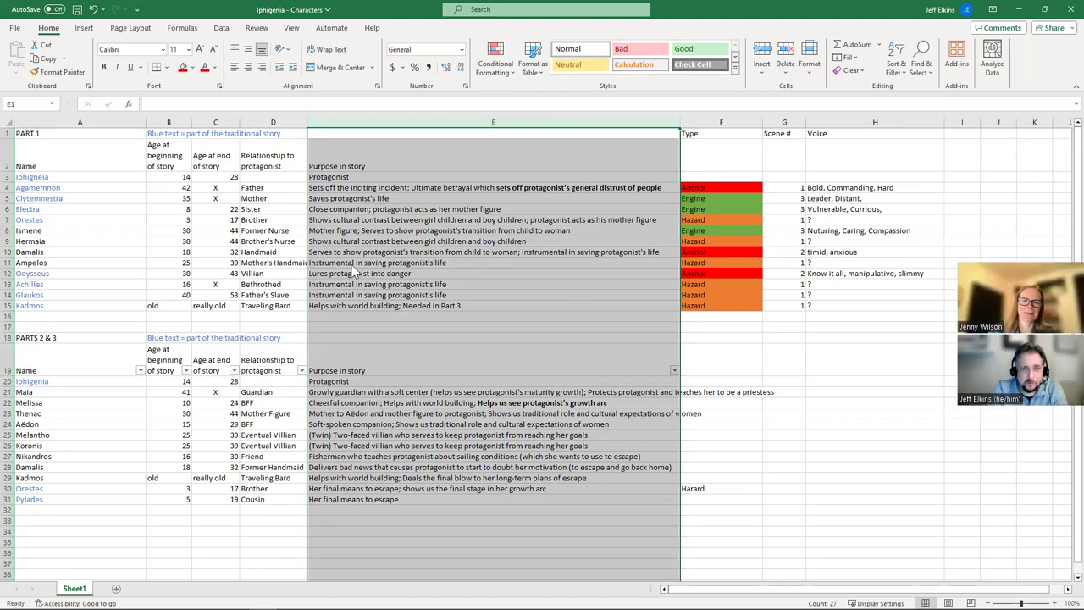
pyautogui.hotkey('alt', 'h')
pyautogui.press('w')
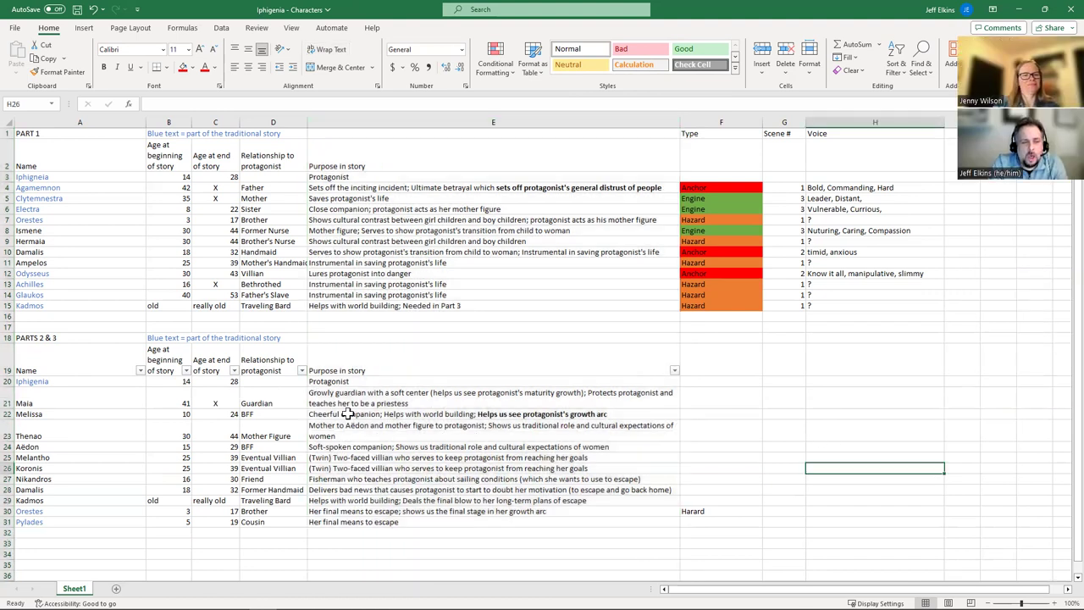
# Enter "crusty, grouchy" for Maia and place it in her Voice cell H21
pyautogui.click(716, 406)
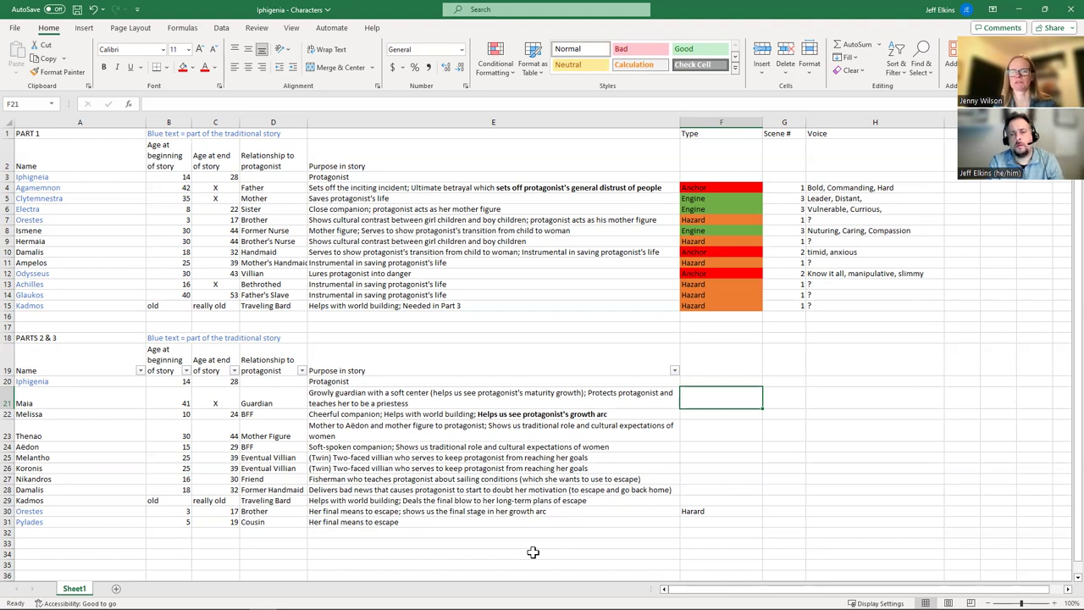
pyautogui.write('crust')
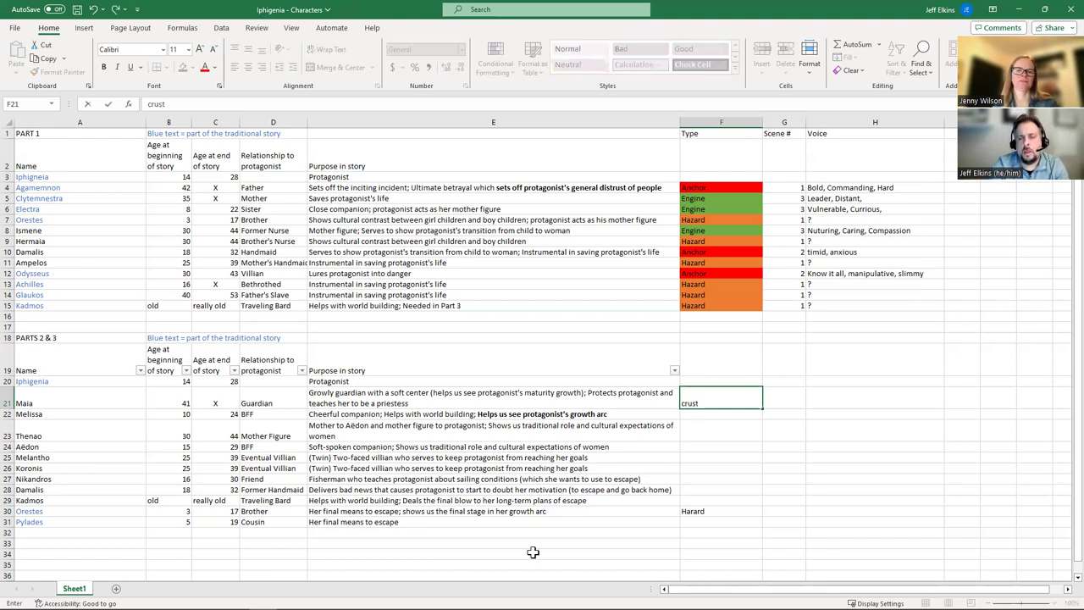
pyautogui.write('y,')
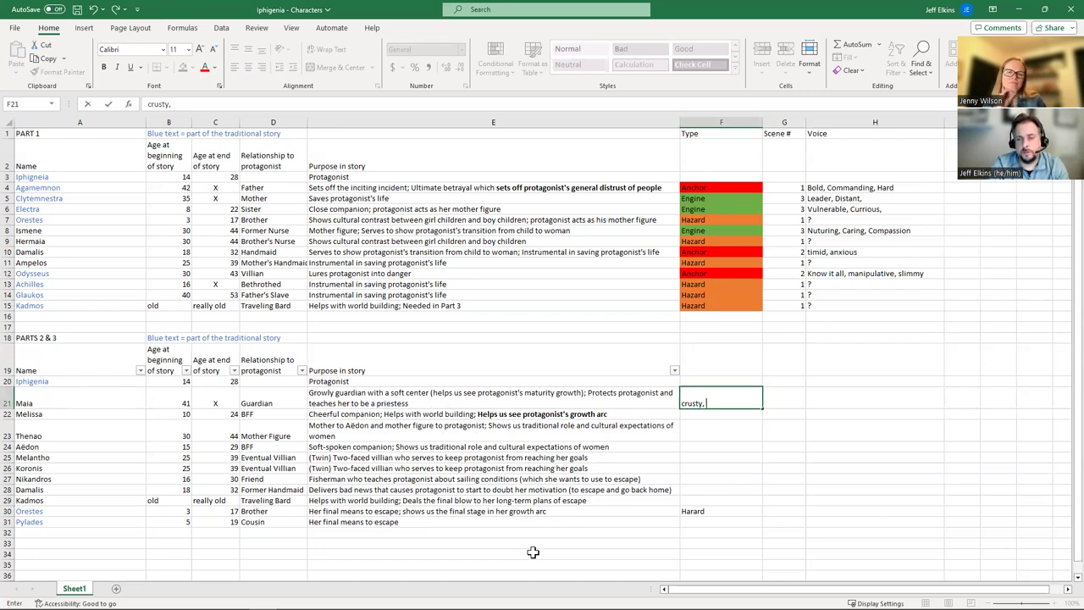
pyautogui.write('grouchy')
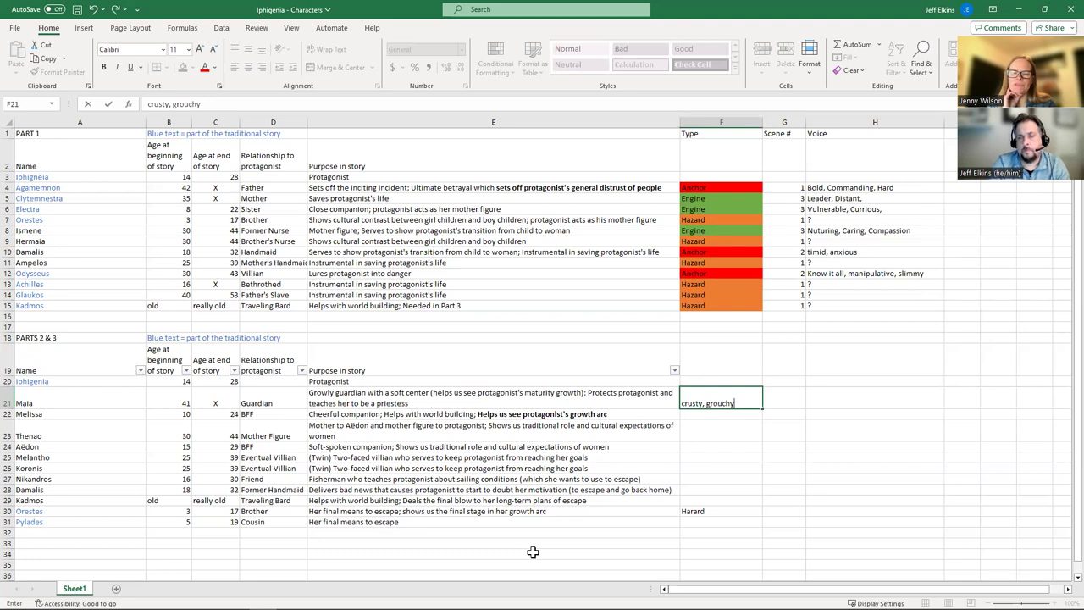
pyautogui.hotkey('ctrl', 'Return')
pyautogui.hotkey('ctrl', 'x')
pyautogui.press('Right')
pyautogui.press('Right')
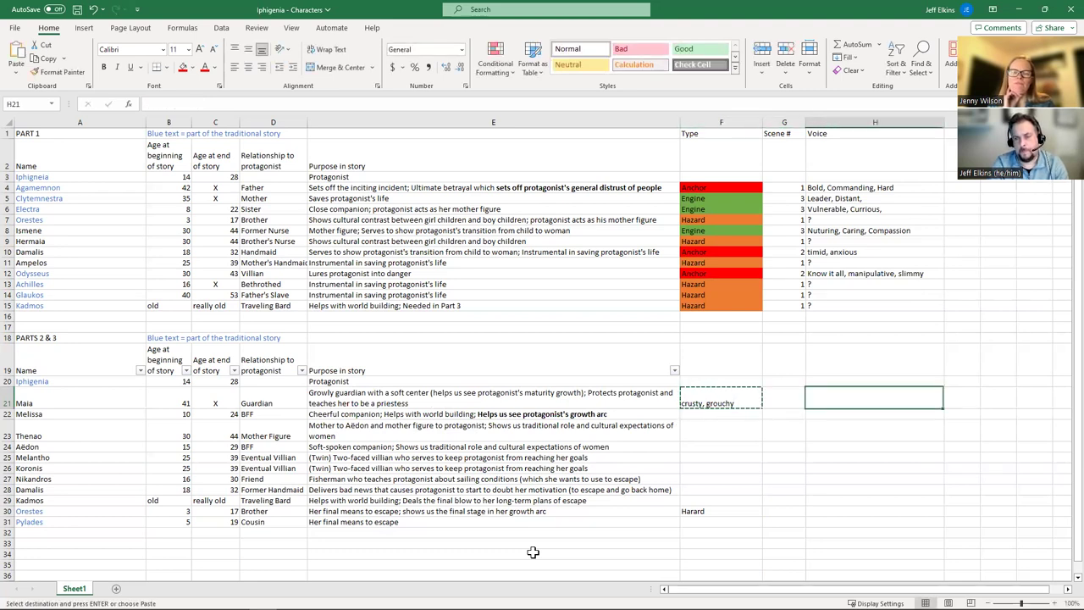
pyautogui.hotkey('ctrl', 'v')
# Set Maia's type to "Engine" in F21
pyautogui.press('Left')
pyautogui.press('Left')
pyautogui.write('Engine')
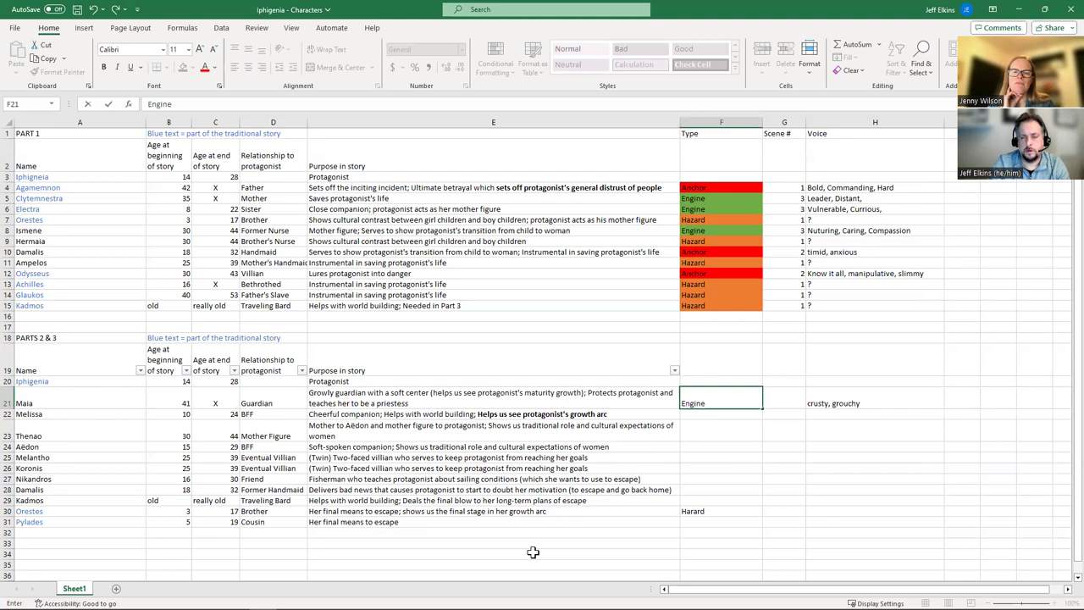
pyautogui.press('Tab')
pyautogui.press('Down')
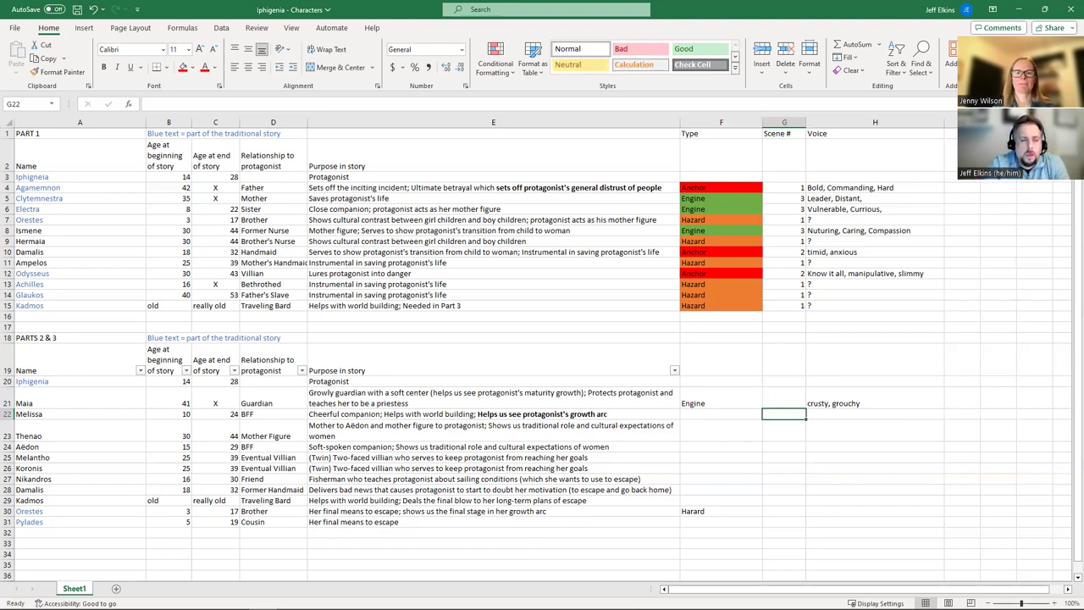
# Compare Maia's entry with the Part 1 Anchor types in F4, F10 and F12 and the character voices in column H
pyautogui.click(735, 399)
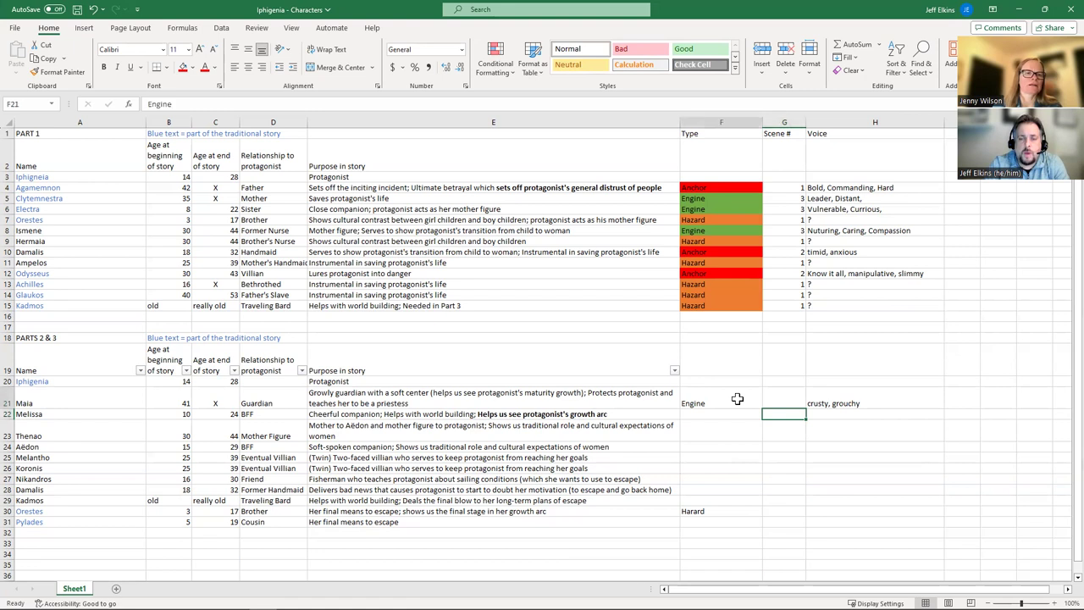
pyautogui.click(701, 254)
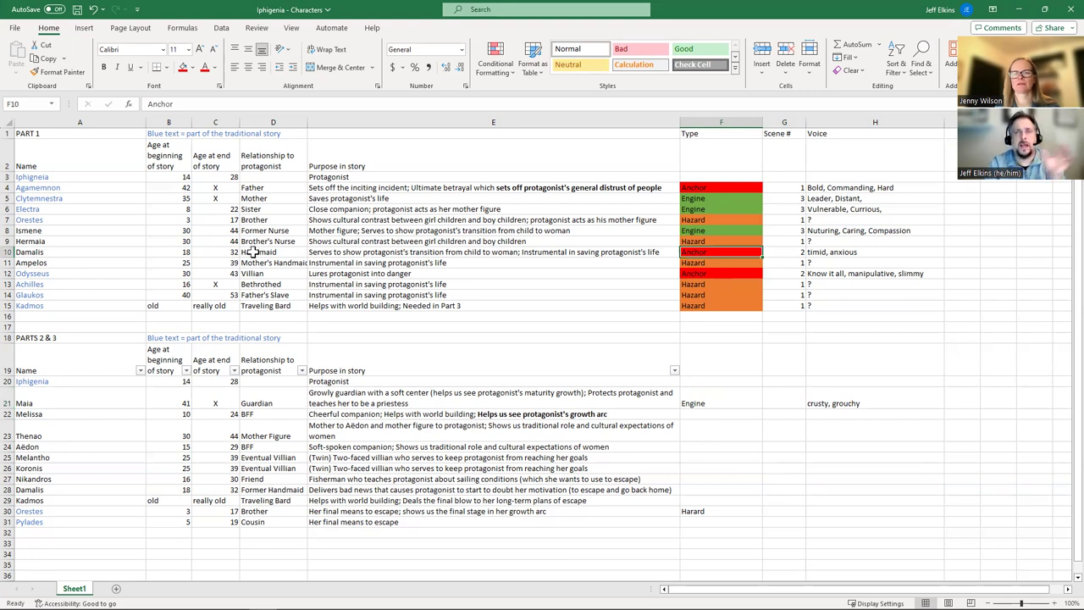
pyautogui.click(699, 187)
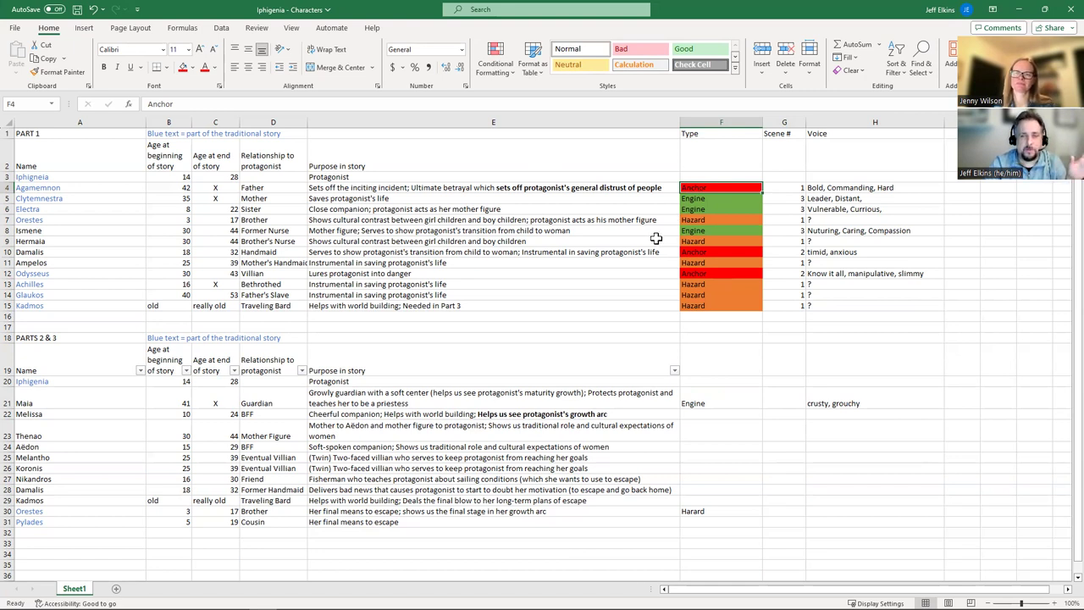
pyautogui.click(685, 273)
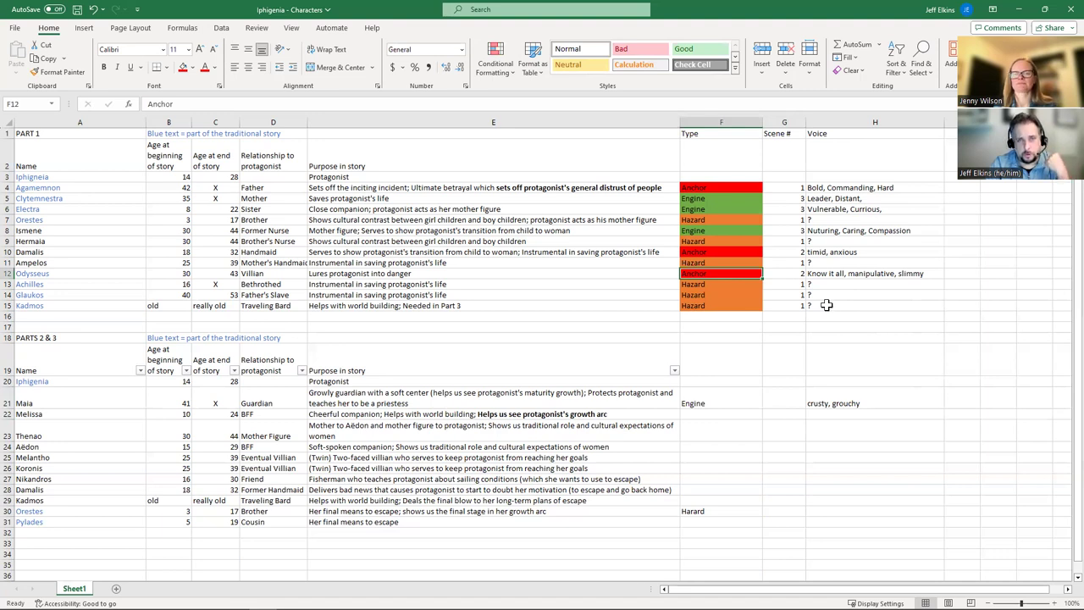
pyautogui.click(811, 187)
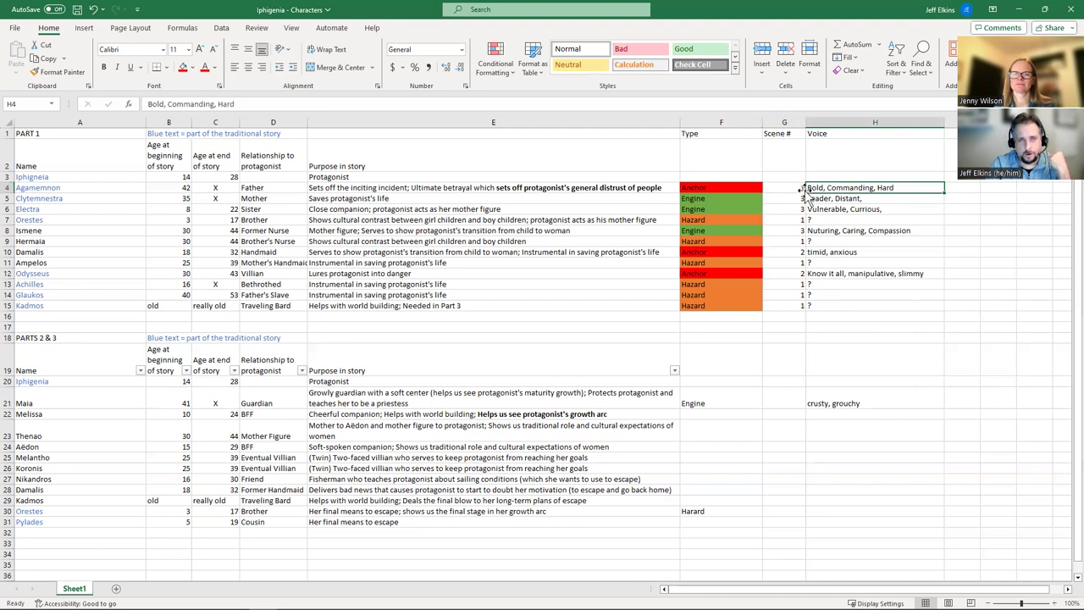
pyautogui.click(810, 274)
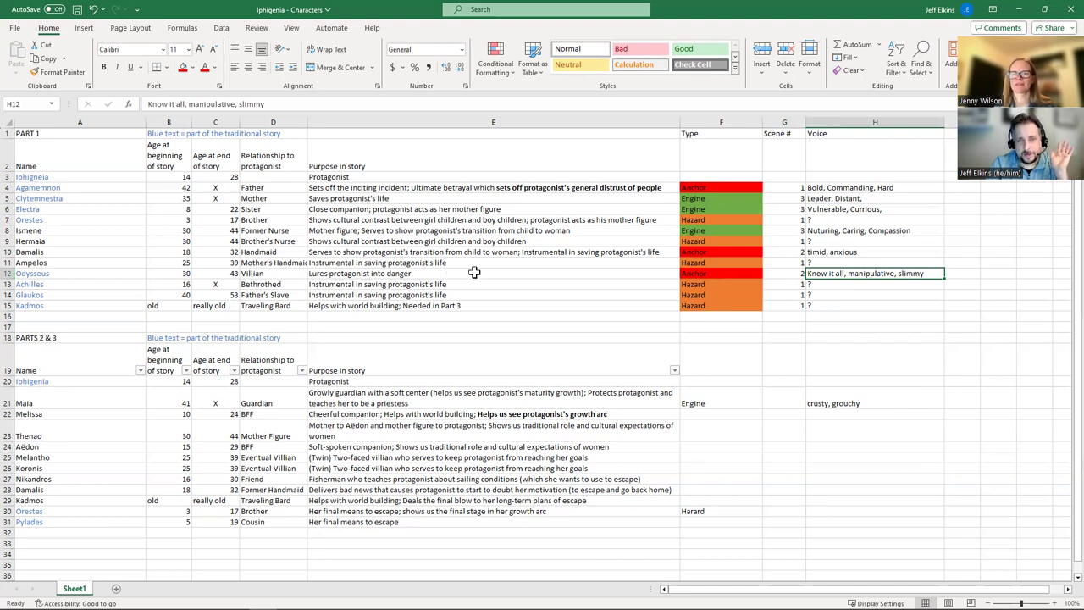
pyautogui.click(675, 413)
pyautogui.click(86, 391)
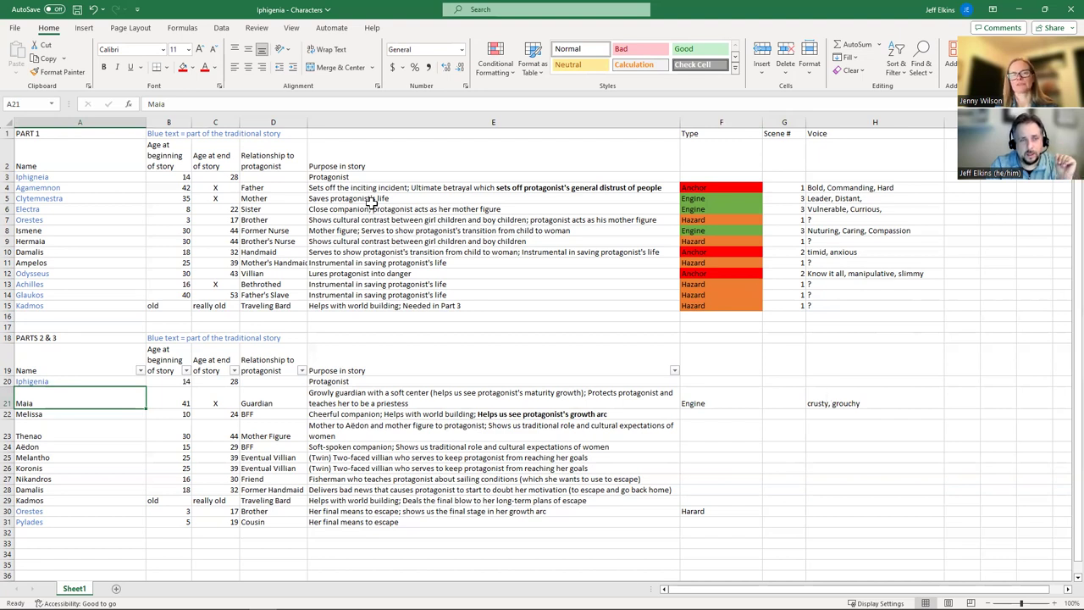
pyautogui.click(837, 210)
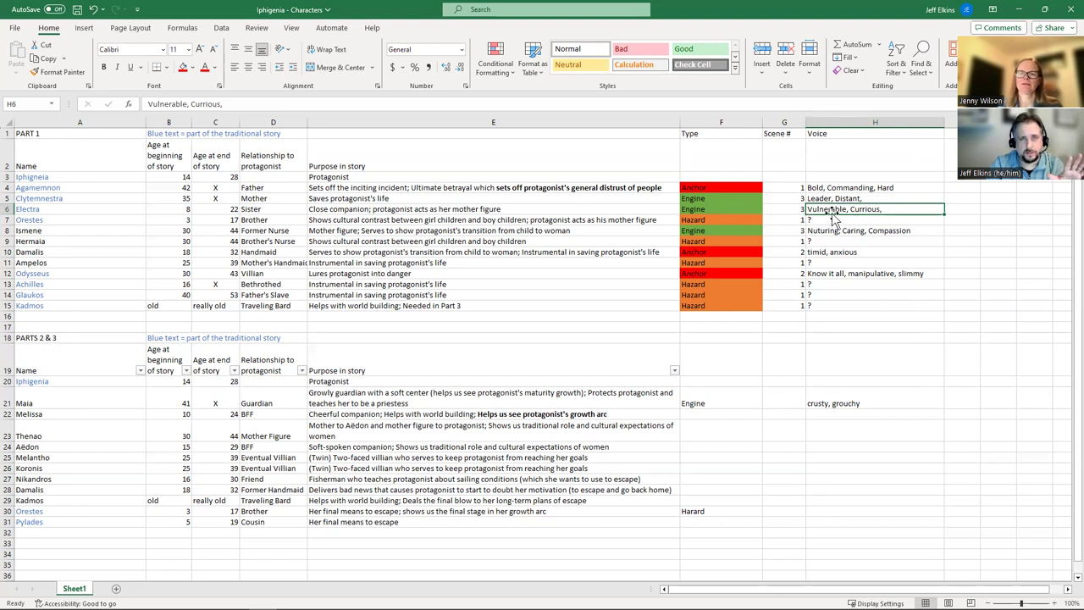
pyautogui.click(836, 248)
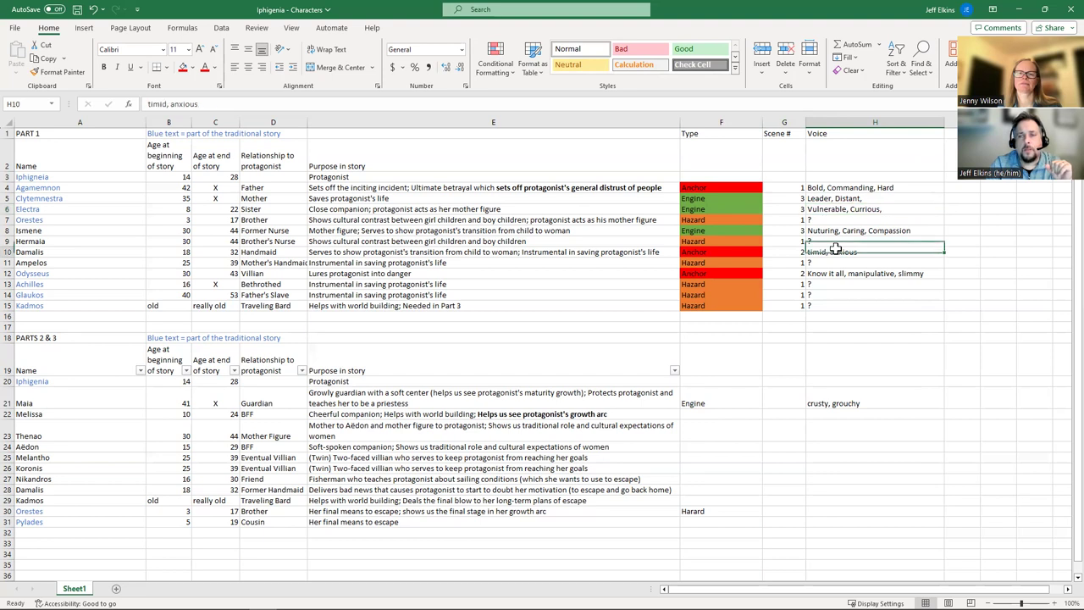
pyautogui.click(835, 198)
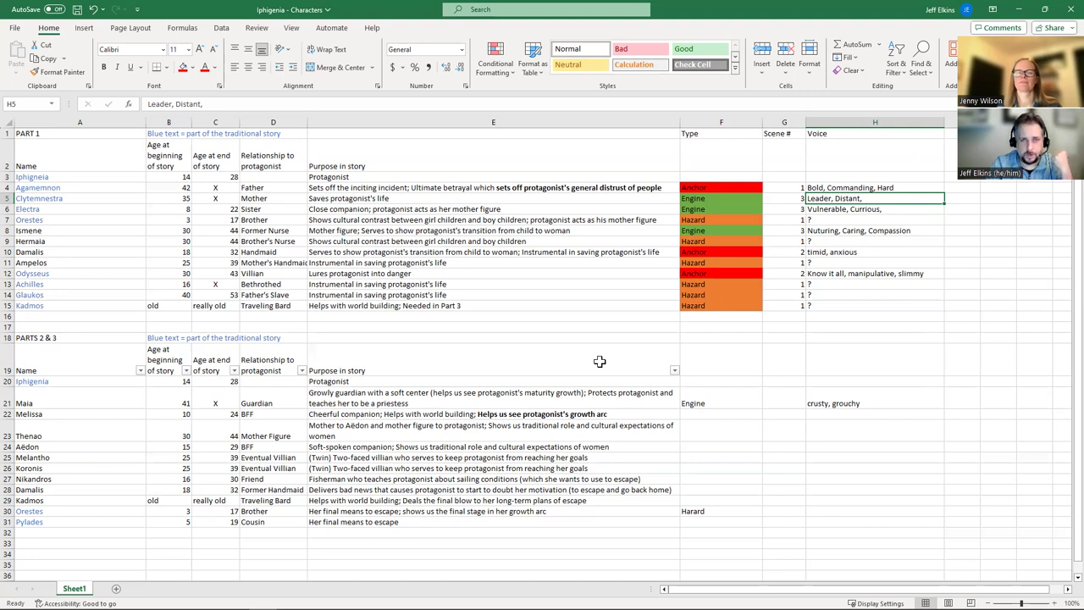
pyautogui.click(911, 470)
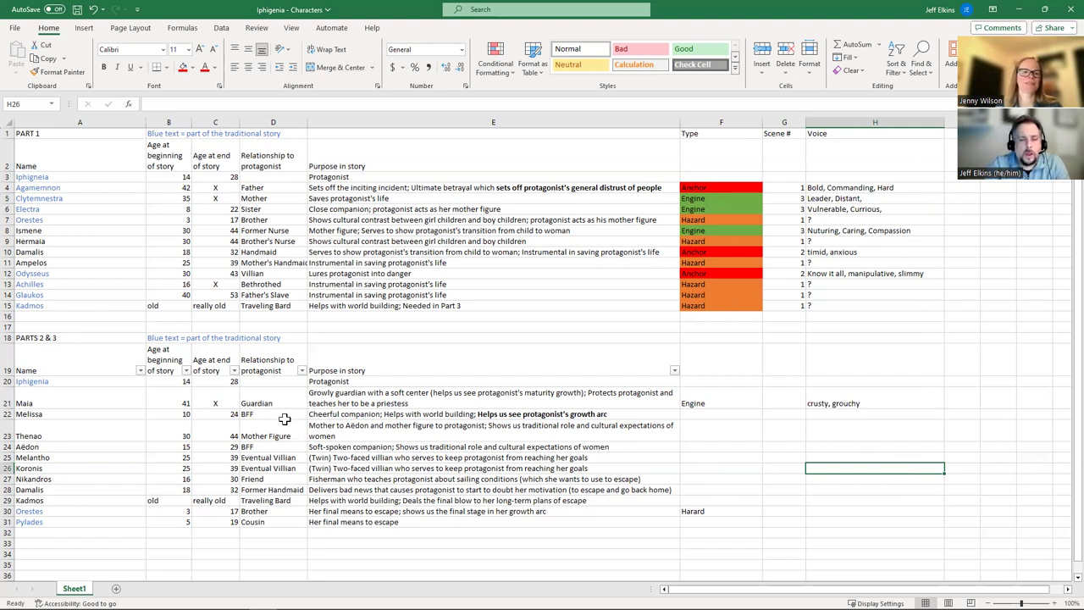
# Fill Maia's Engine cell F21 with the same green as the Part 1 Engine cells
pyautogui.click(725, 410)
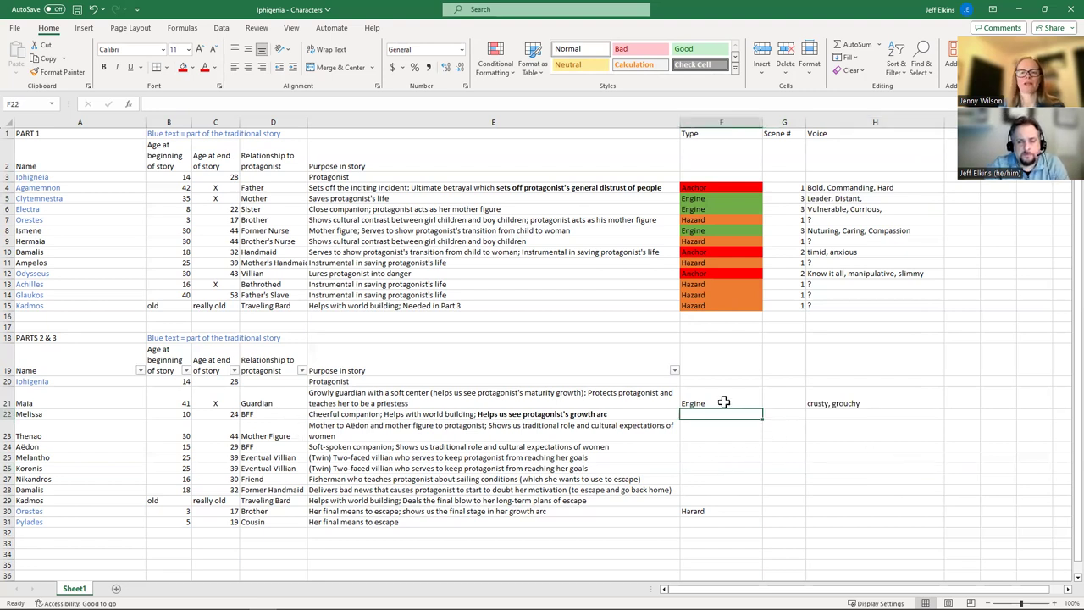
pyautogui.click(192, 71)
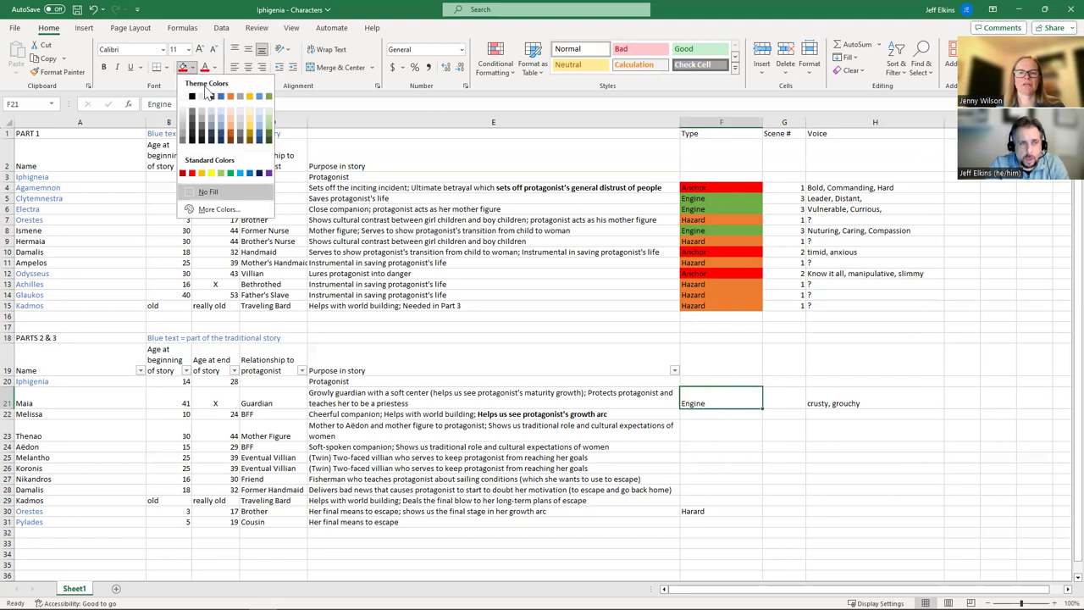
pyautogui.click(268, 97)
# Enter "Engine" as Melissa's type in F22
pyautogui.click(738, 415)
pyautogui.write('En')
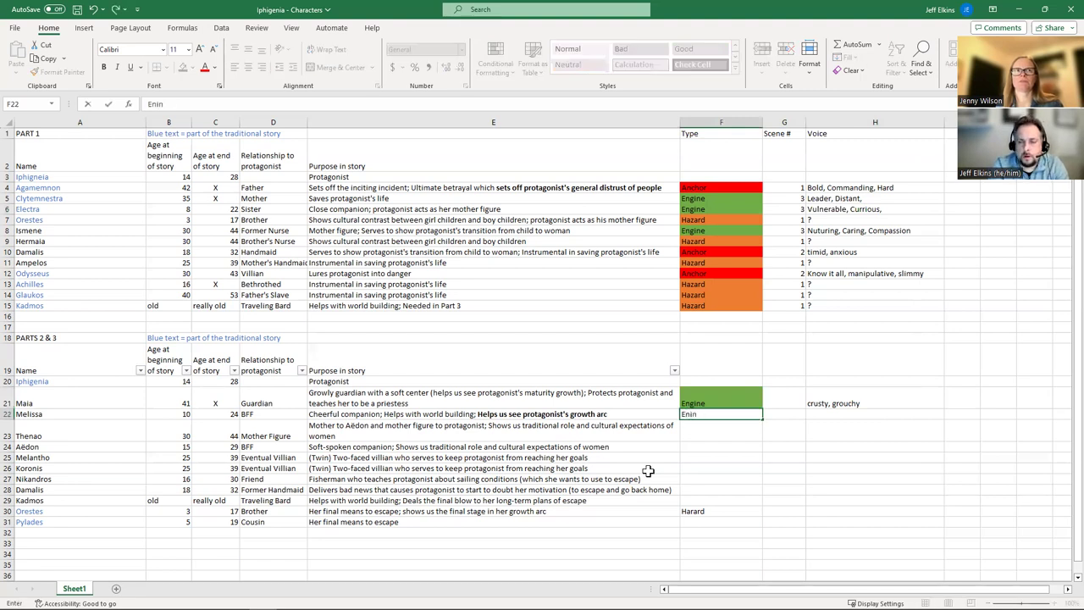
pyautogui.write('gine')
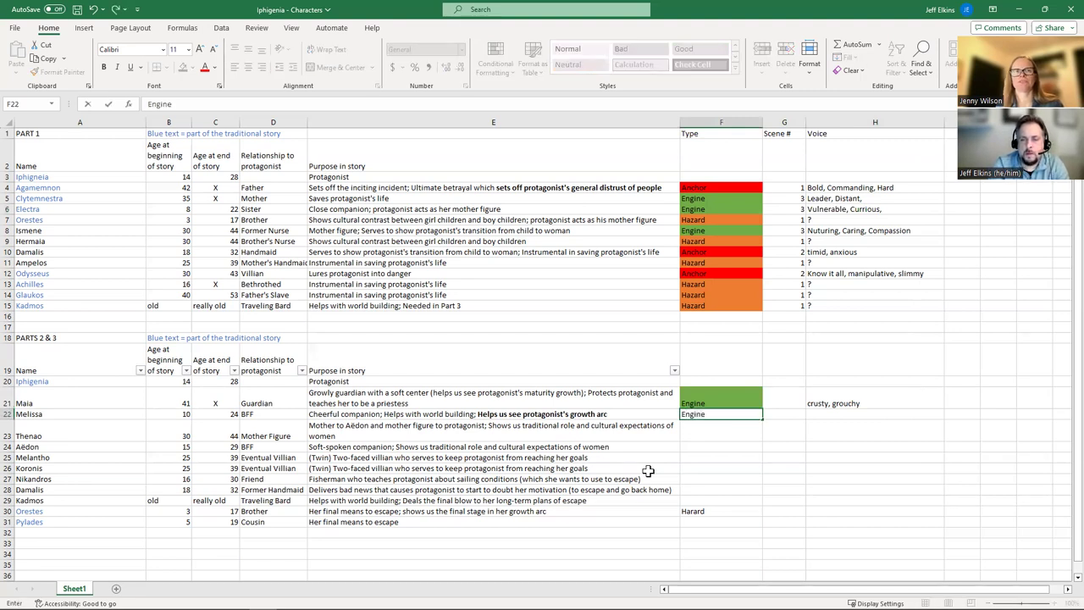
pyautogui.hotkey('ctrl', 'Return')
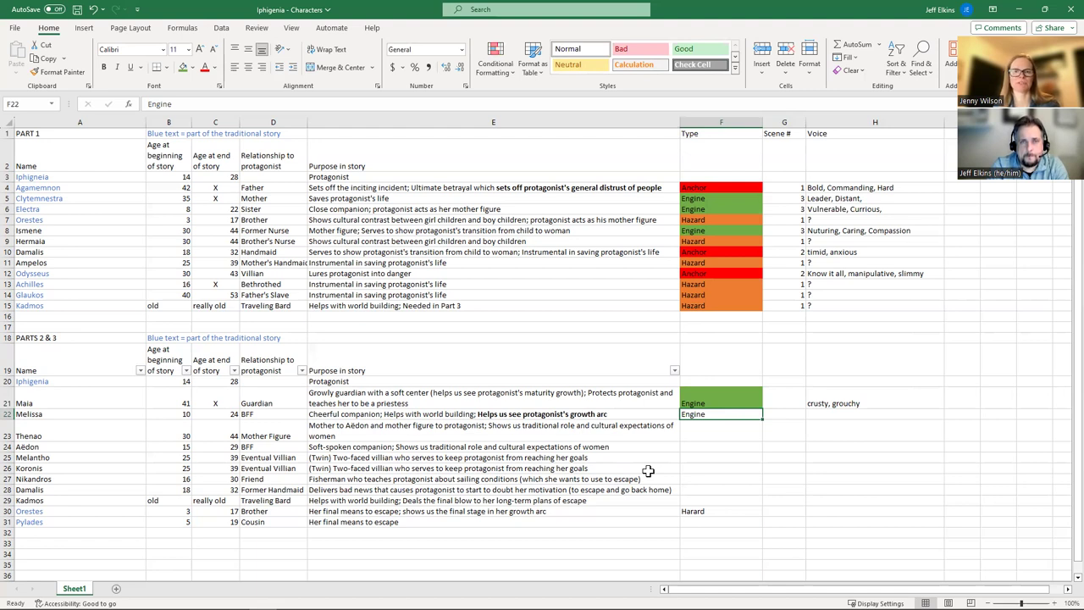
# Enter "bright, cheery," as Melissa's voice in H22
pyautogui.press('Right')
pyautogui.press('Right')
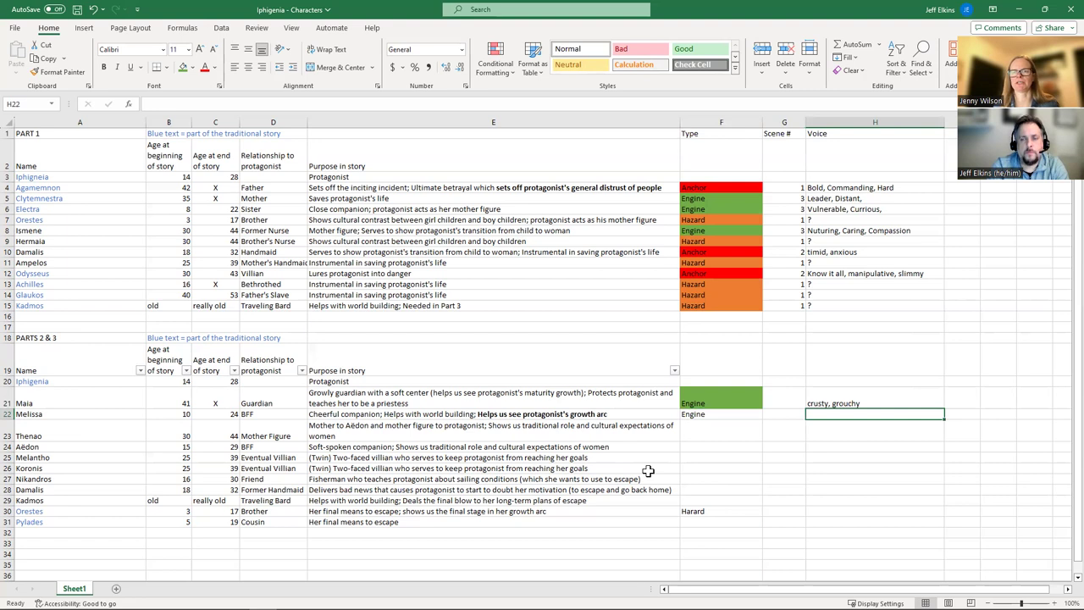
pyautogui.write('brg')
pyautogui.press('BackSpace')
pyautogui.press('BackSpace')
pyautogui.write('right, cheery,')
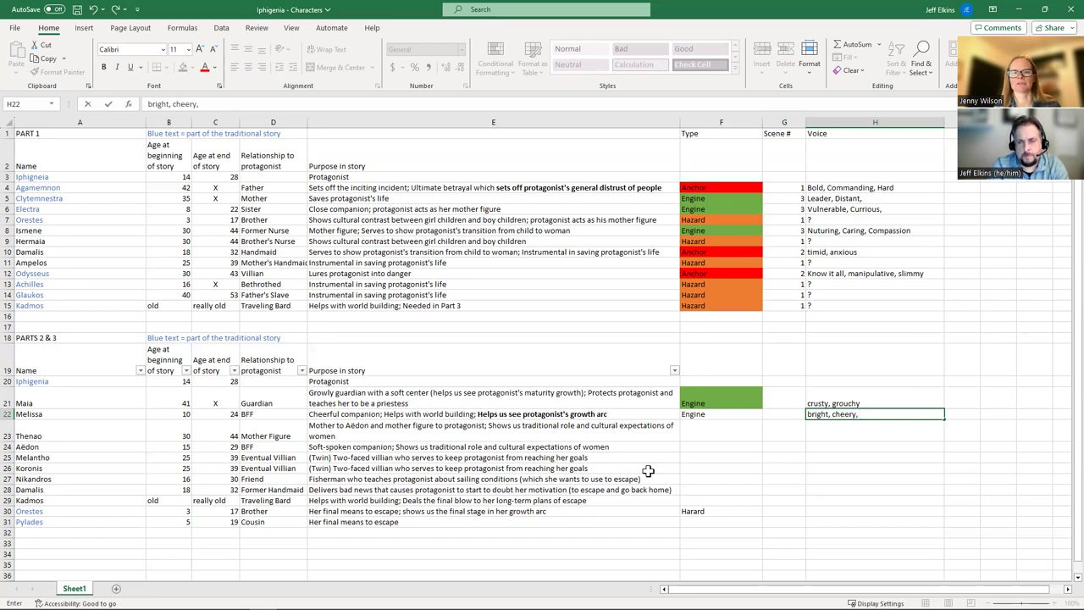
# Fill Melissa's Engine cell F22 with green to match Maia's type cell
pyautogui.click(731, 416)
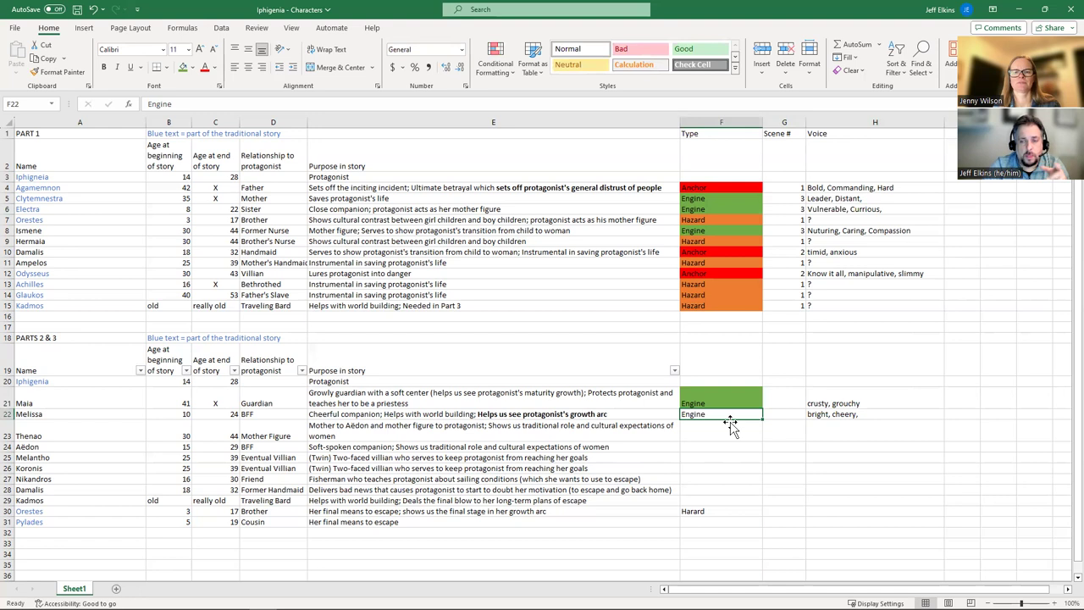
pyautogui.click(183, 68)
pyautogui.click(872, 413)
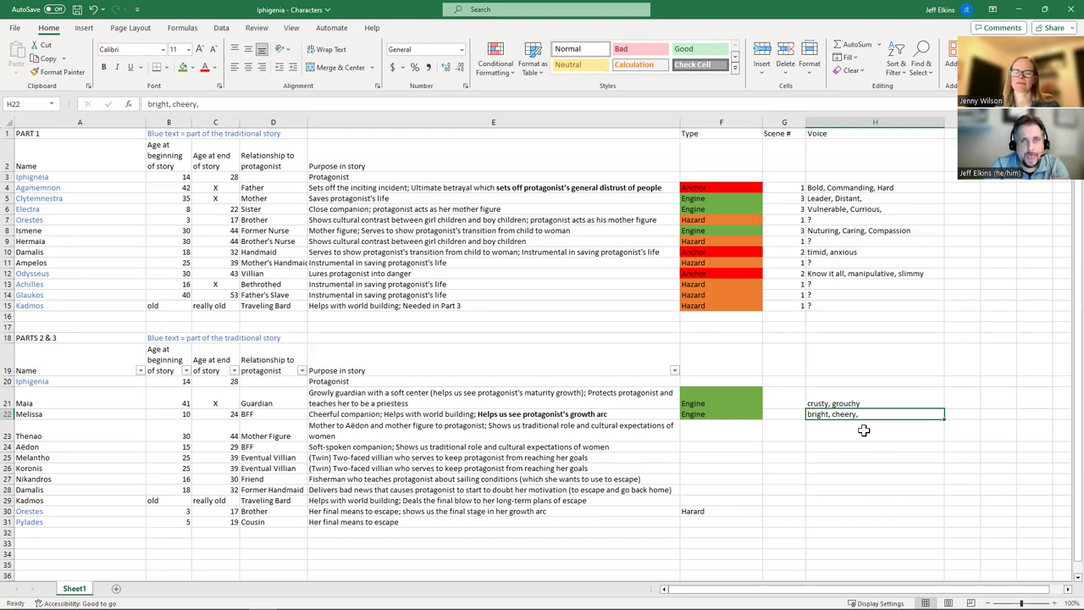
# Highlight the names Thenao and Aëdon in A23:A24 to consider the two characters together
pyautogui.click(729, 433)
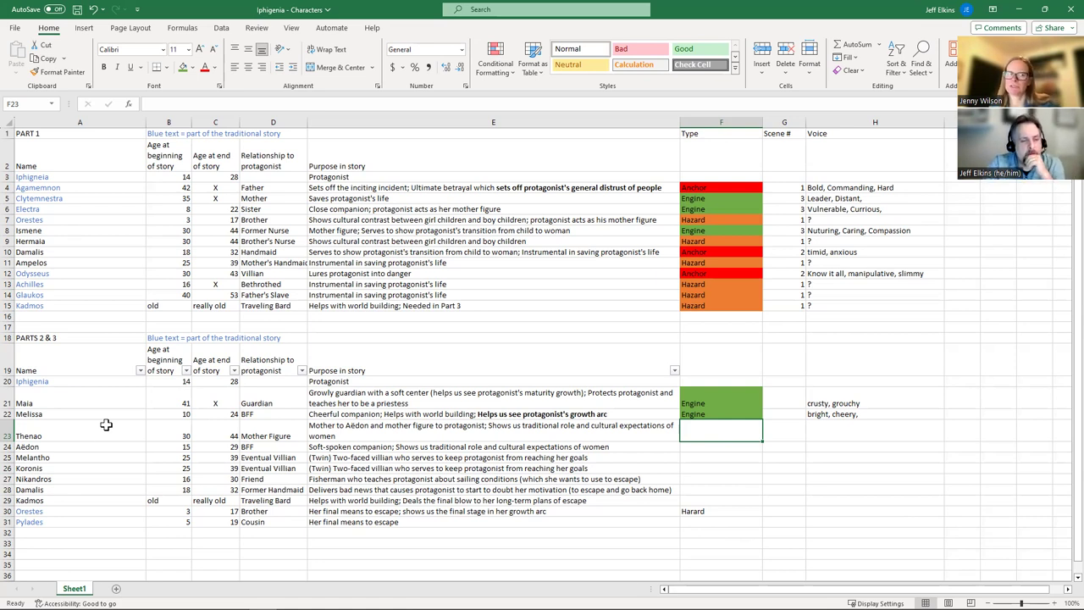
pyautogui.moveTo(76, 434); pyautogui.dragTo(77, 446)
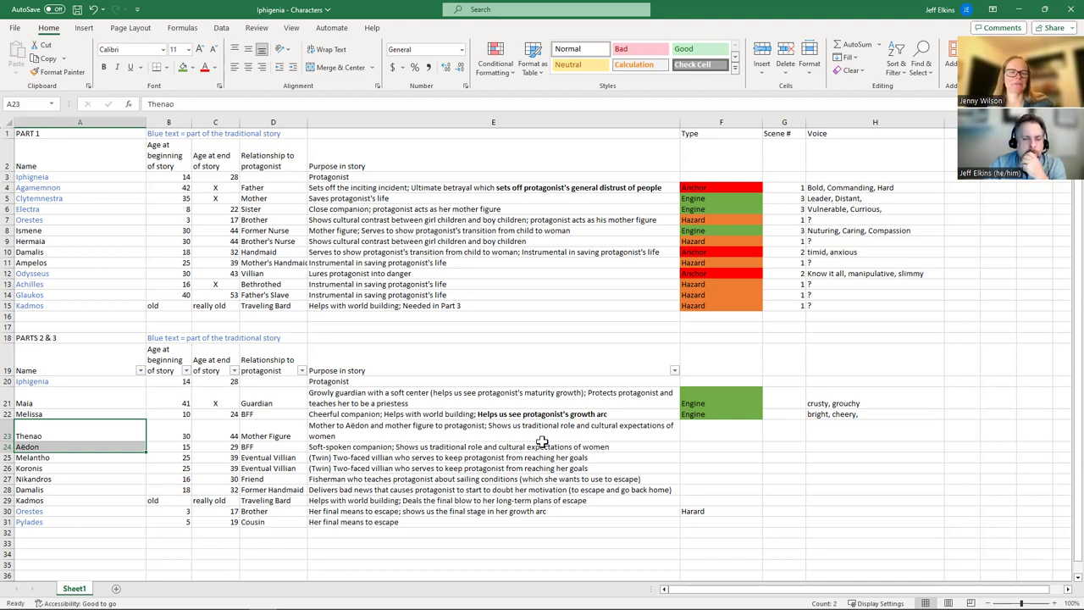
# Enter "Hazard" as the type for both Thenao and Aëdon in F23 and F24
pyautogui.click(38, 177)
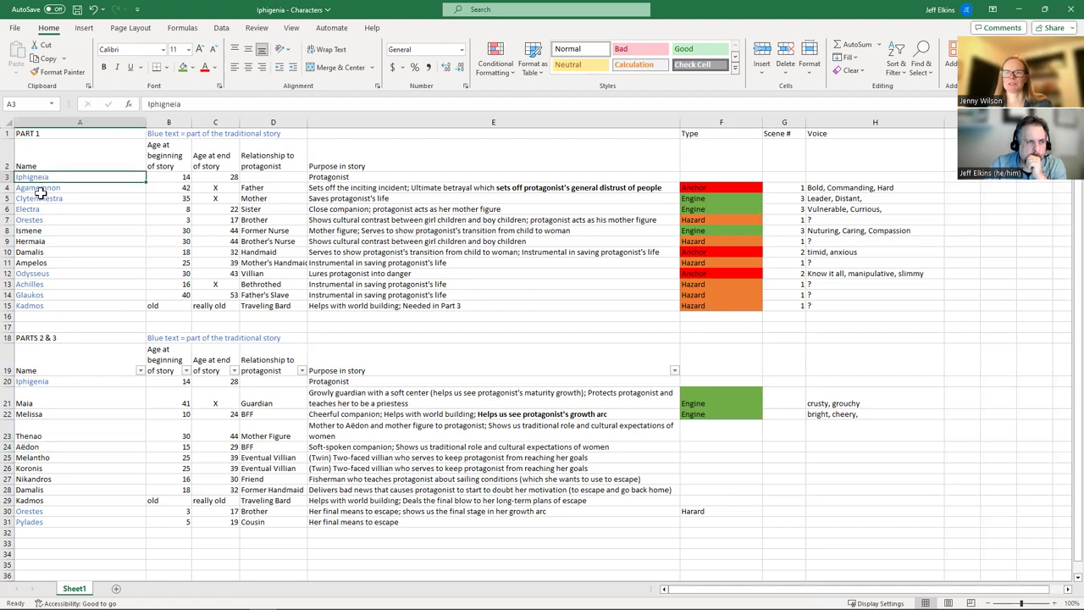
pyautogui.click(38, 382)
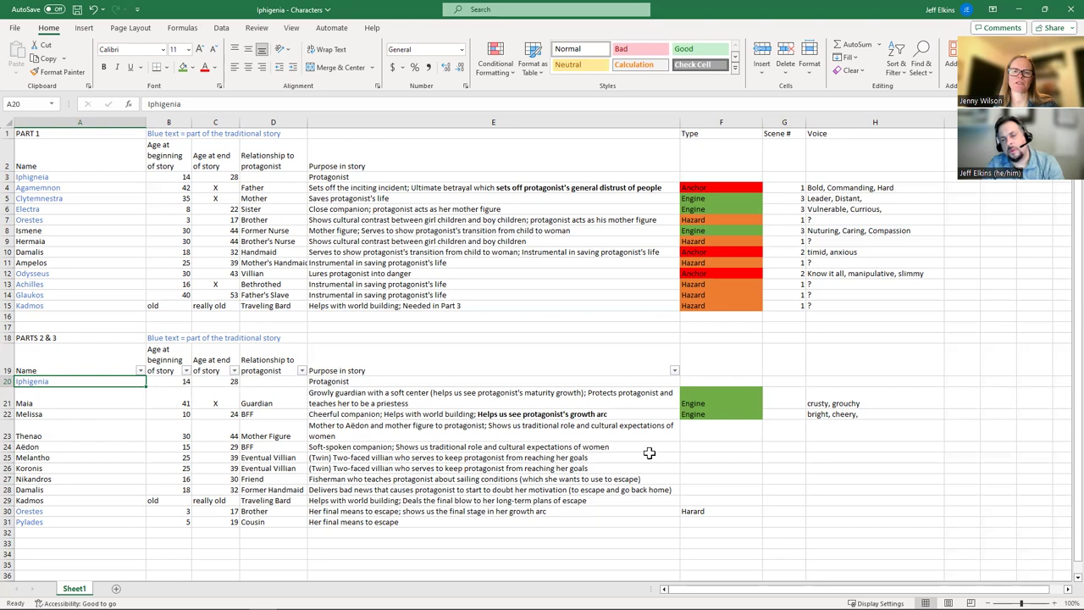
pyautogui.click(696, 436)
pyautogui.write('Hazard')
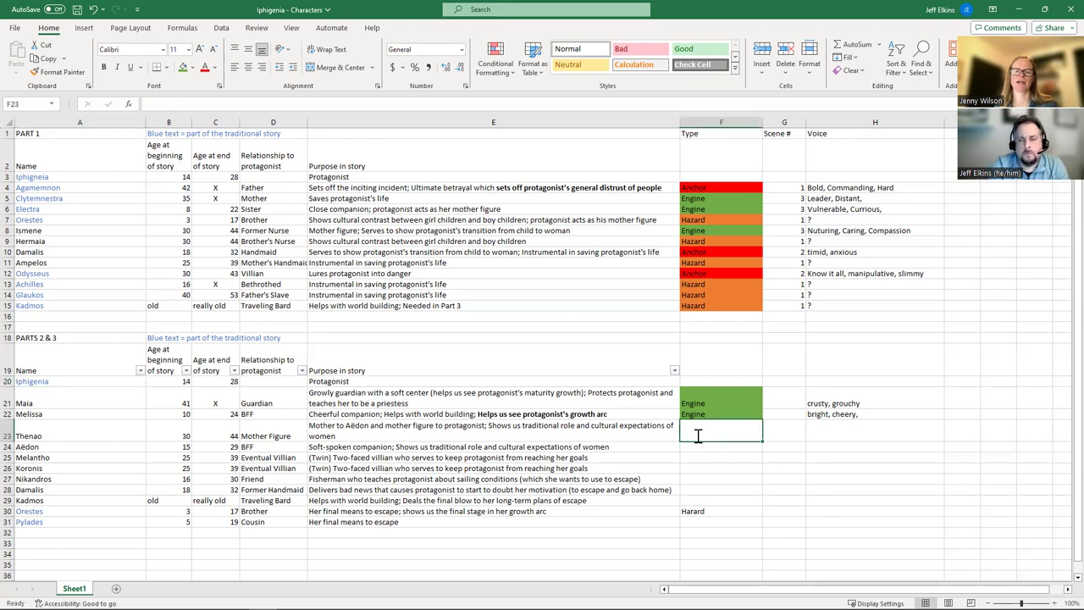
pyautogui.press('Return')
pyautogui.write('Hazard')
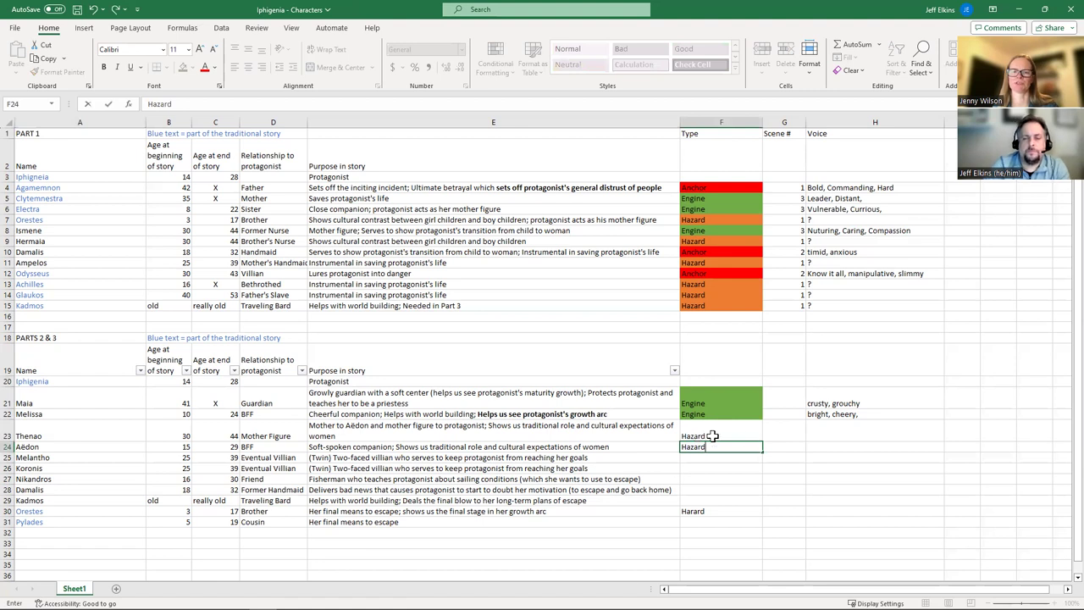
# Fill the Hazard cells F23:F24 with orange to match the Hazard cells in Part 1
pyautogui.moveTo(714, 435); pyautogui.dragTo(708, 446)
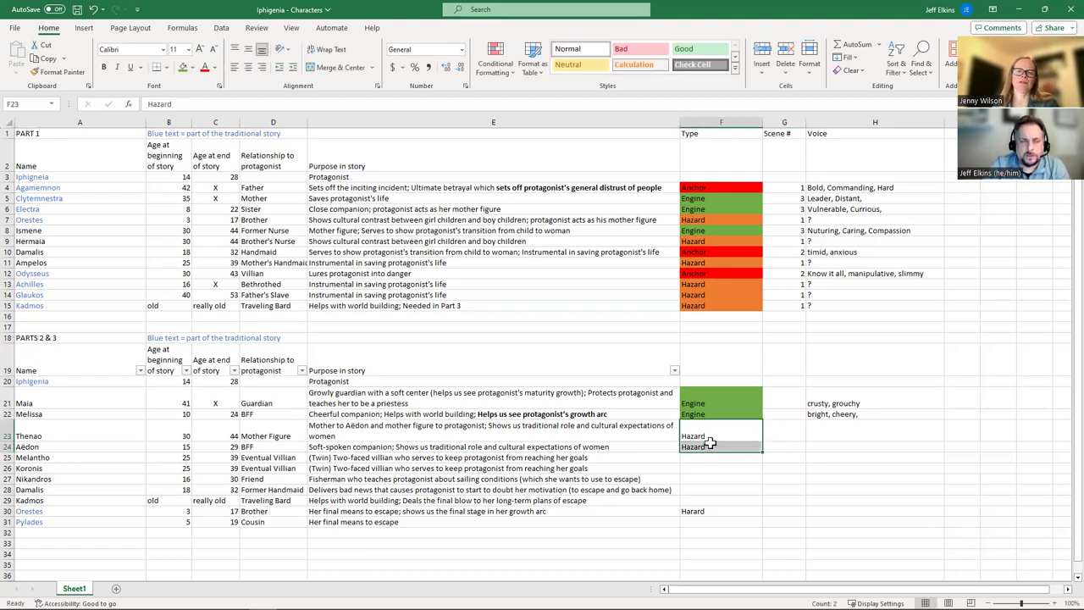
pyautogui.click(194, 71)
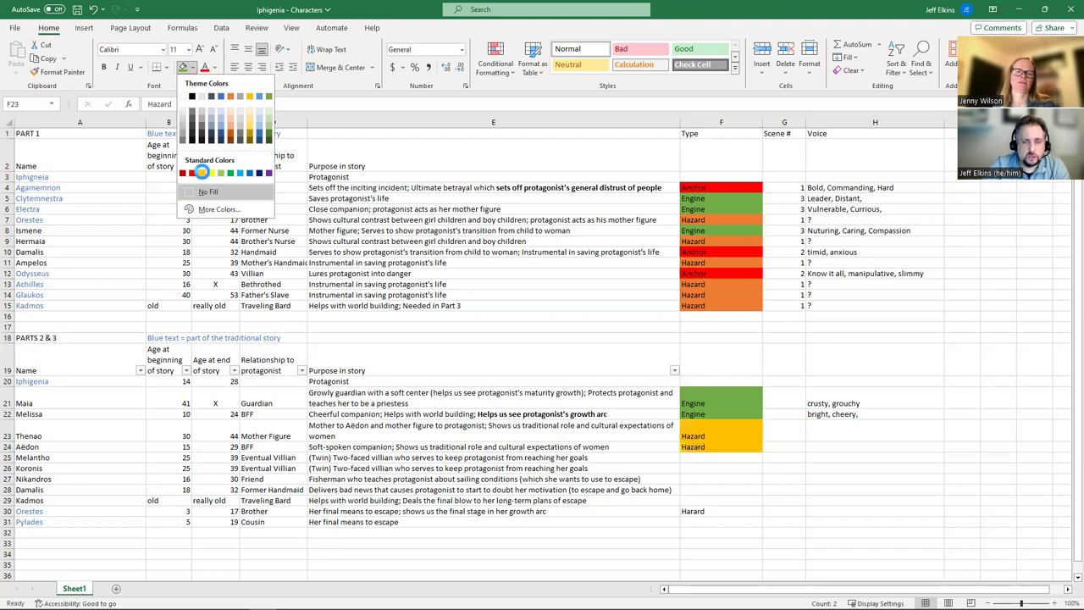
pyautogui.click(202, 173)
pyautogui.click(194, 73)
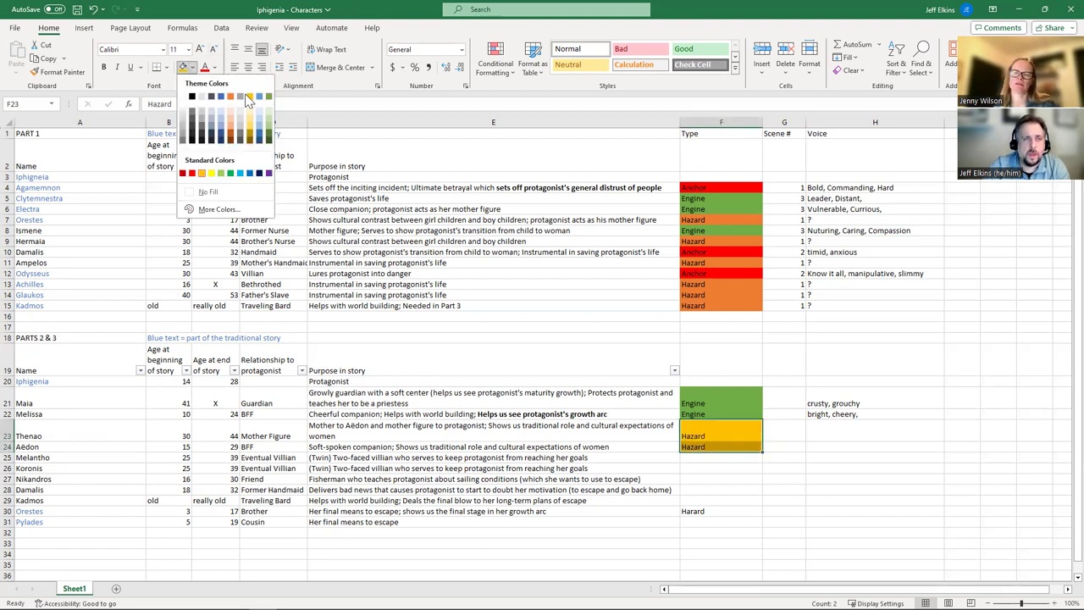
pyautogui.click(233, 100)
pyautogui.click(734, 483)
# Examine the purpose and relationship entries of Aëdon, Melantho and Koronis in rows 24 to 26
pyautogui.click(691, 448)
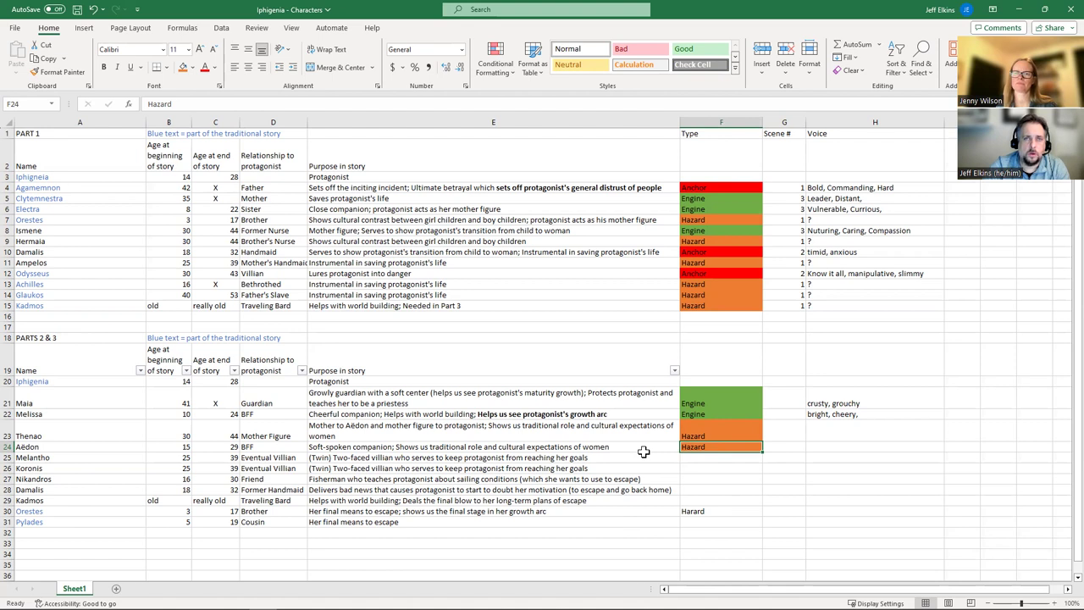
pyautogui.click(644, 469)
pyautogui.click(606, 447)
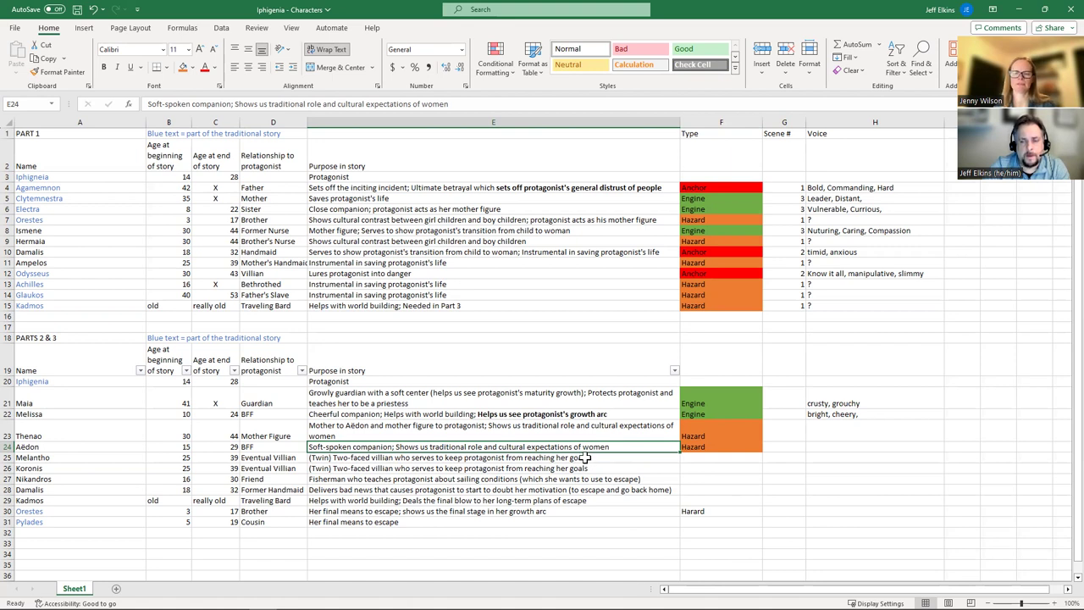
pyautogui.click(709, 463)
pyautogui.click(776, 530)
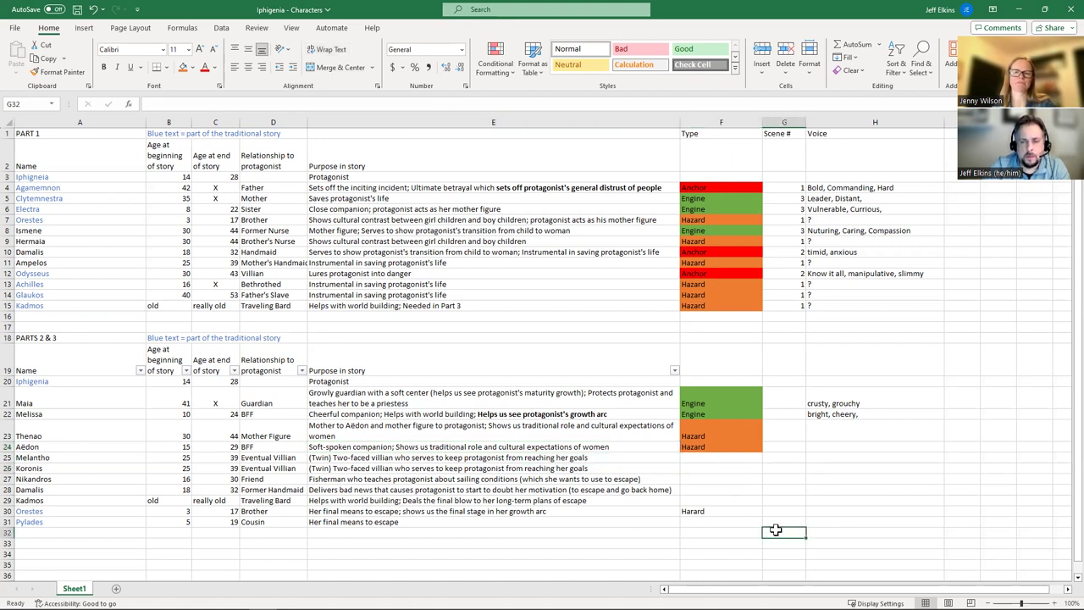
pyautogui.click(399, 448)
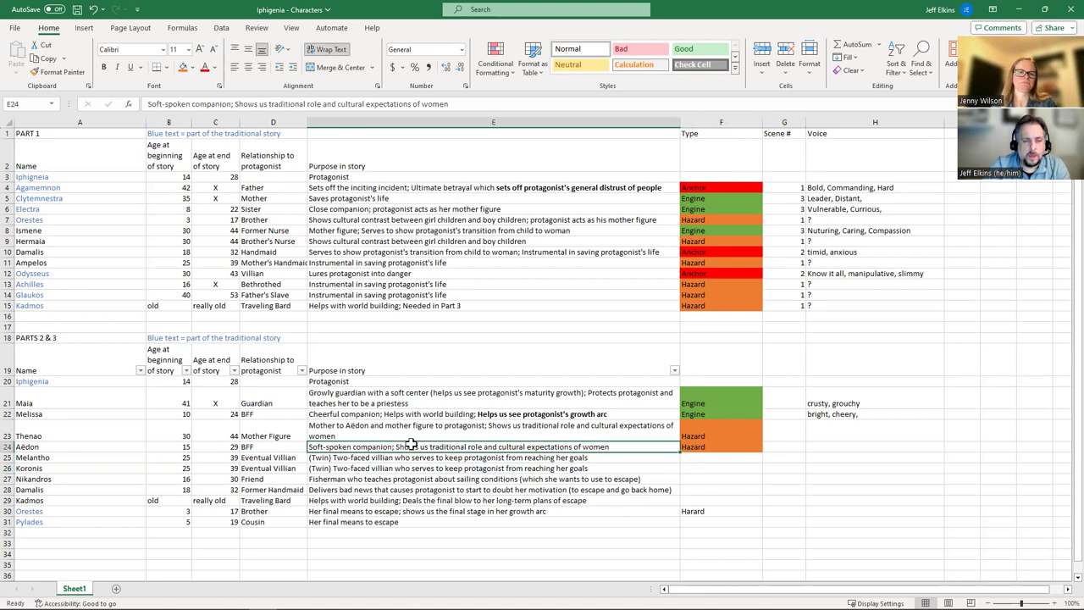
pyautogui.click(730, 458)
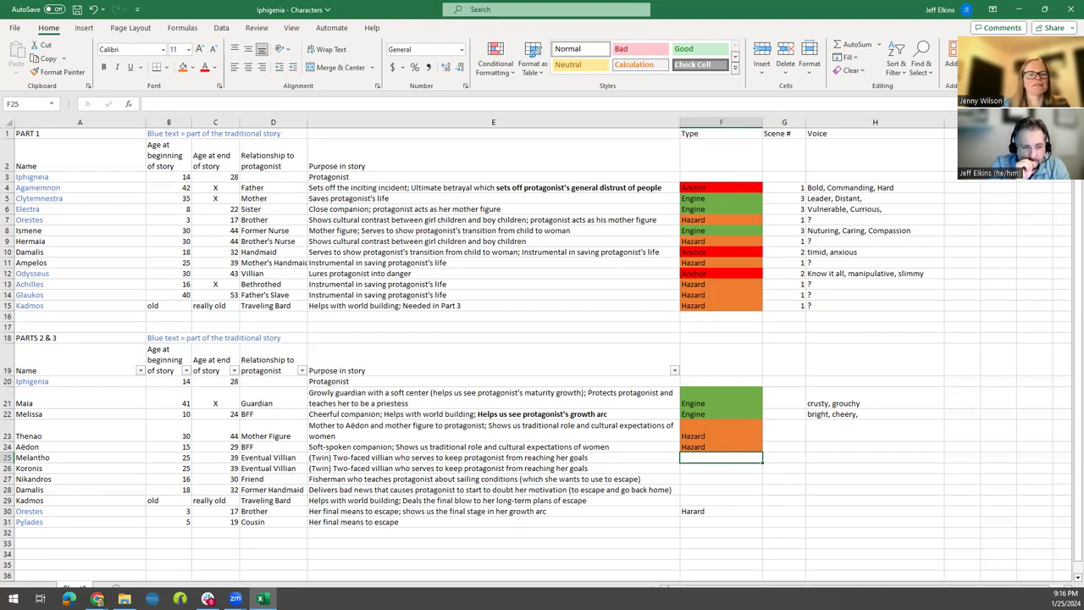
pyautogui.press('Left')
pyautogui.press('Left')
pyautogui.press('Left')
pyautogui.press('Left')
pyautogui.press('Left')
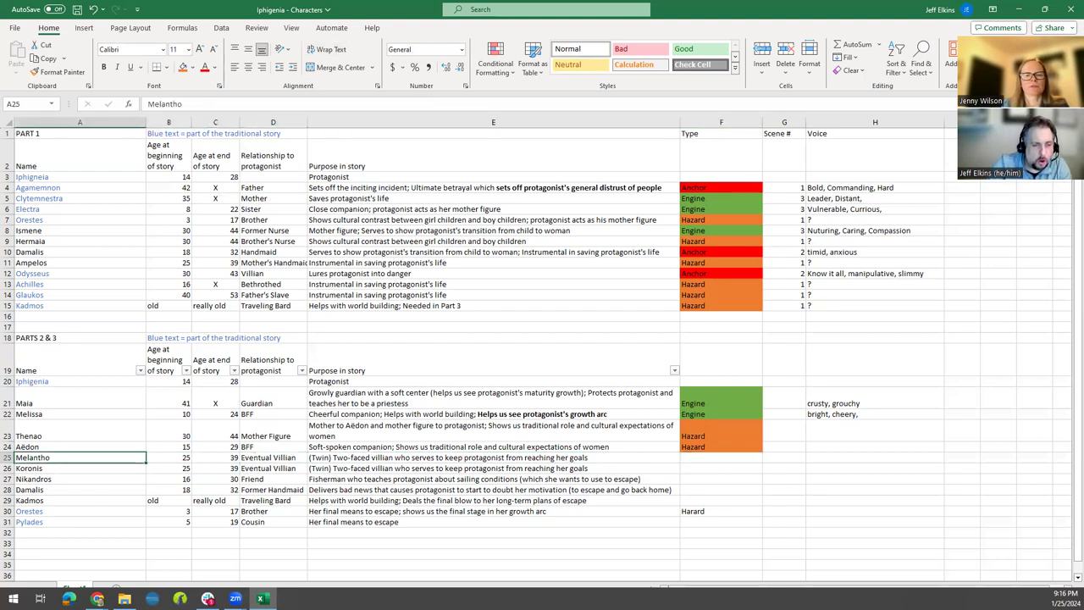
pyautogui.press('Right')
pyautogui.press('Right')
pyautogui.press('Right')
pyautogui.press('Right')
pyautogui.press('Right')
pyautogui.press('Right')
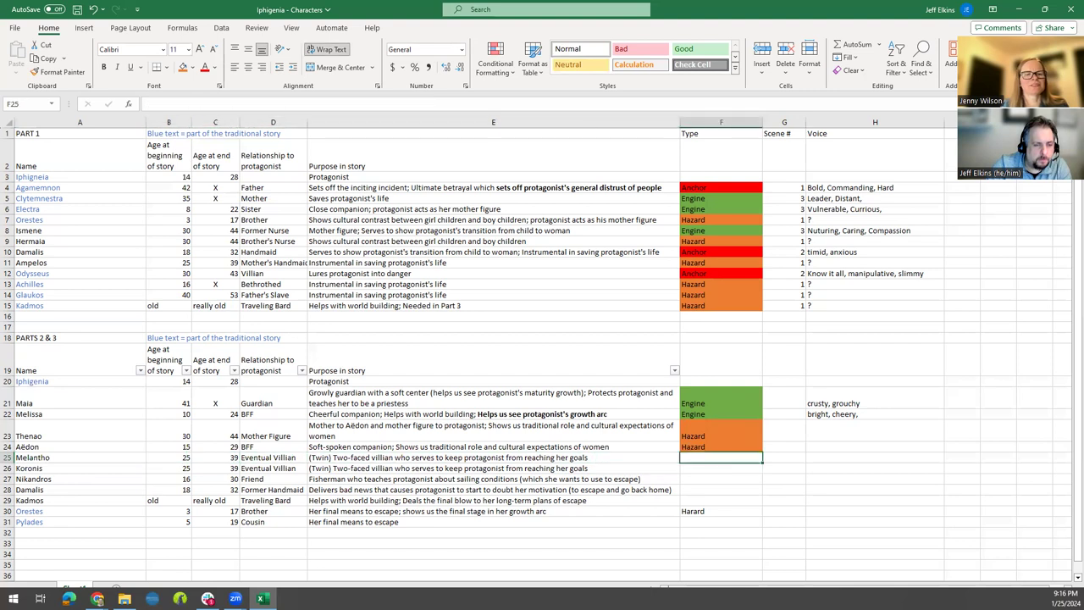
pyautogui.press('Left')
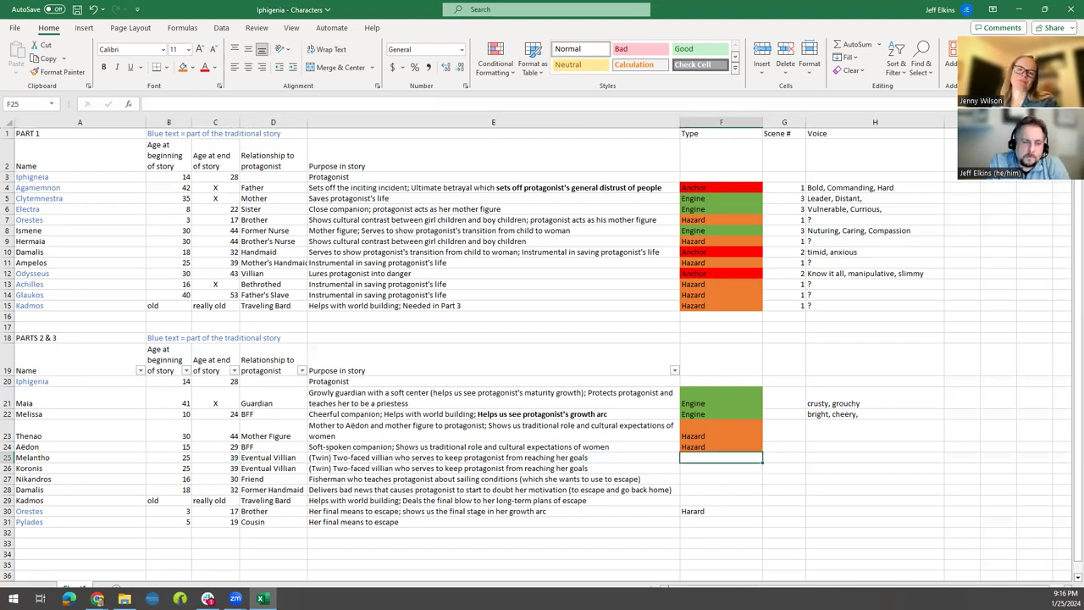
pyautogui.press('Down')
pyautogui.press('Left')
pyautogui.press('Up')
pyautogui.press('Left')
pyautogui.press('Left')
pyautogui.press('Left')
pyautogui.press('Left')
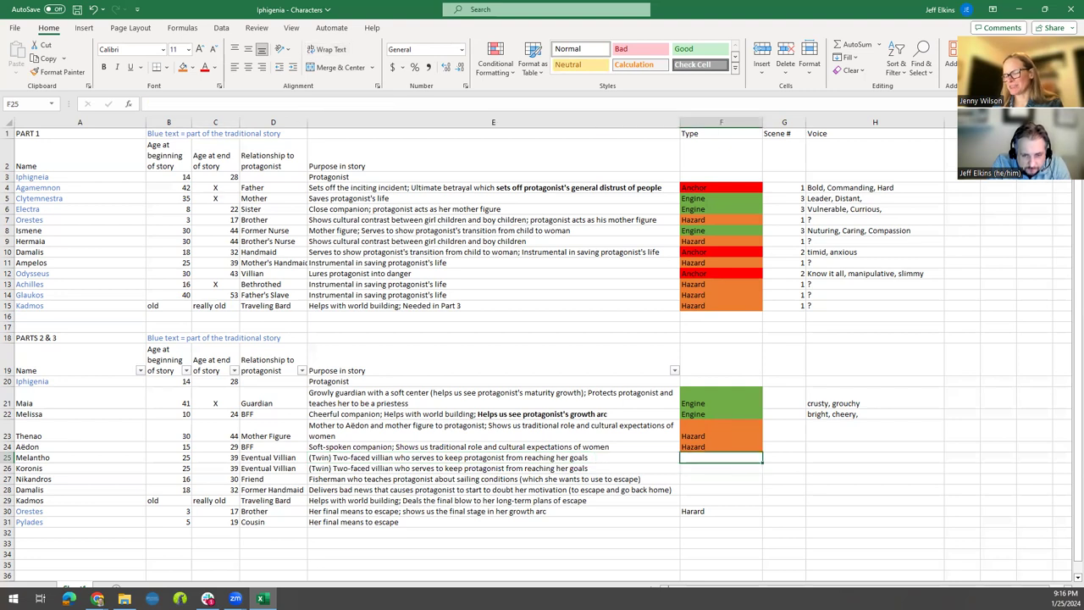
pyautogui.press('Right')
pyautogui.press('Right')
pyautogui.press('Right')
pyautogui.press('Right')
pyautogui.press('Right')
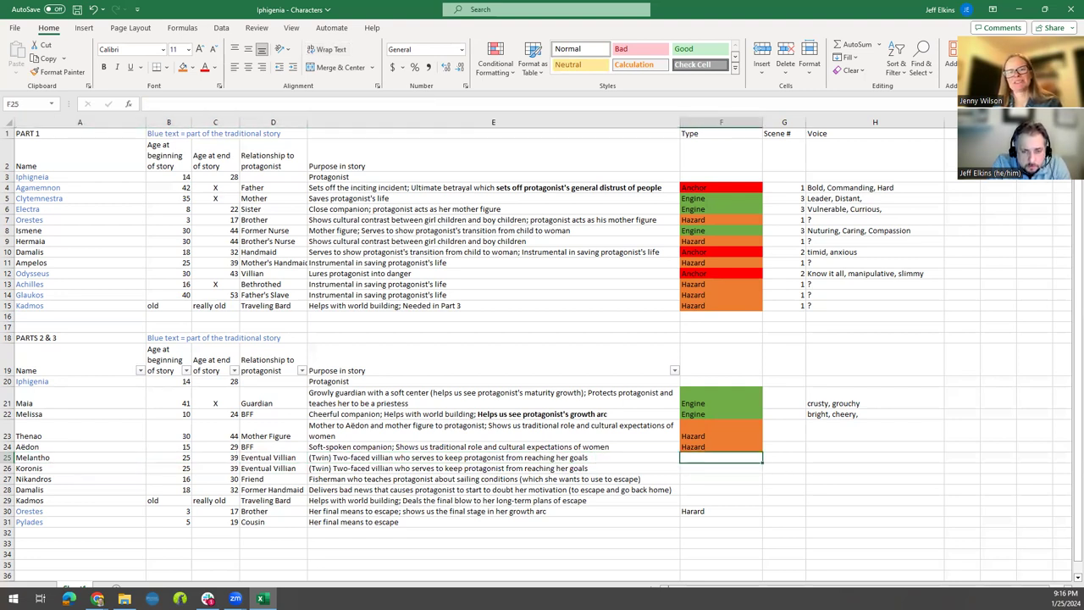
# Copy Aëdon's orange Hazard cell F24 into the type cells of Melantho and Koronis, F25:F26
pyautogui.press('Up')
pyautogui.hotkey('ctrl', 'c')
pyautogui.press('Down')
pyautogui.hotkey('shift', 'Down')
pyautogui.hotkey('ctrl', 'v')
# Review Koronis's relationship, purpose and type across row 26
pyautogui.click(270, 467)
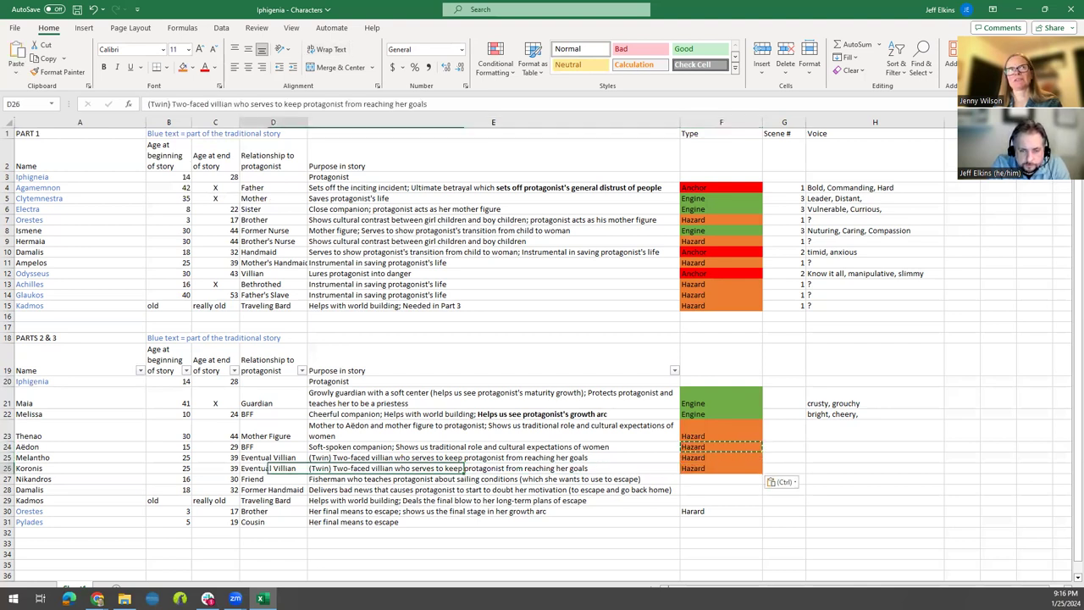
pyautogui.press('Right')
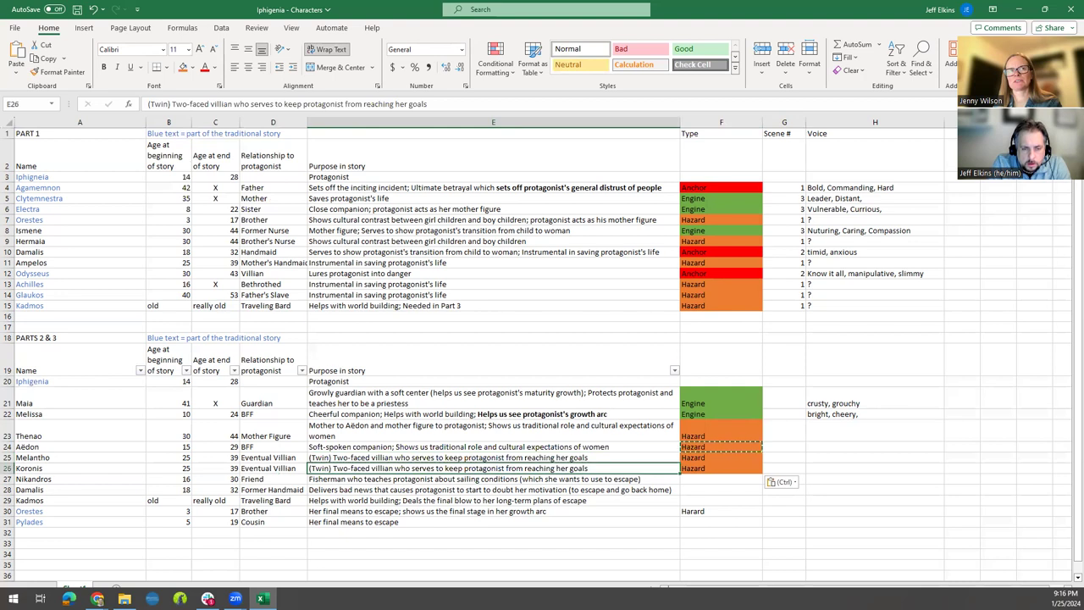
pyautogui.press('Left')
pyautogui.press('Left')
pyautogui.press('Left')
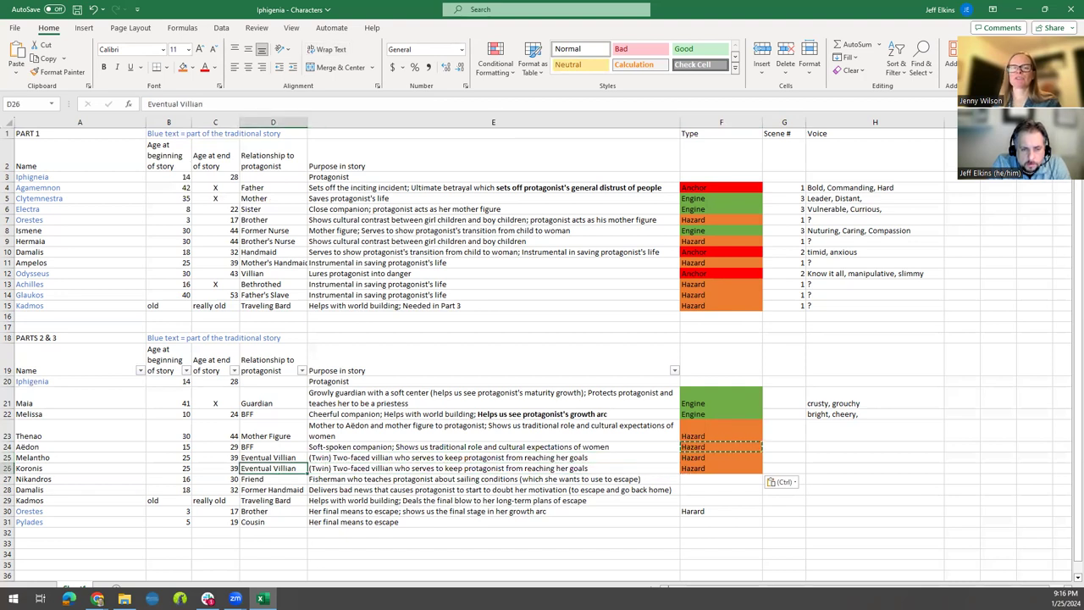
pyautogui.press('Right')
pyautogui.press('Right')
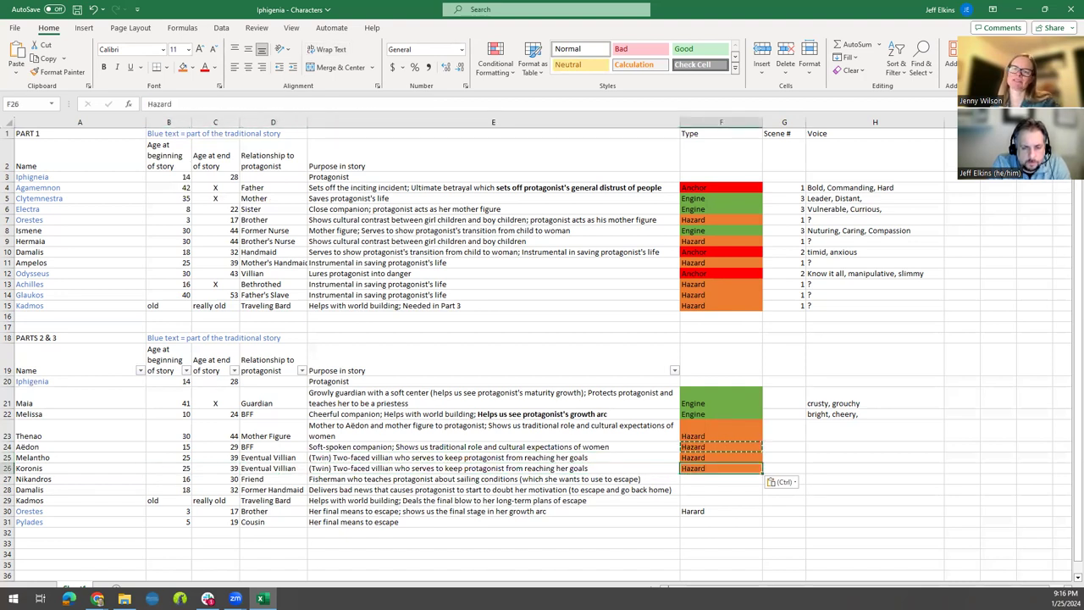
# Check Nikandros's relationship and purpose, and enter "Engine" as his type in F27
pyautogui.press('Down')
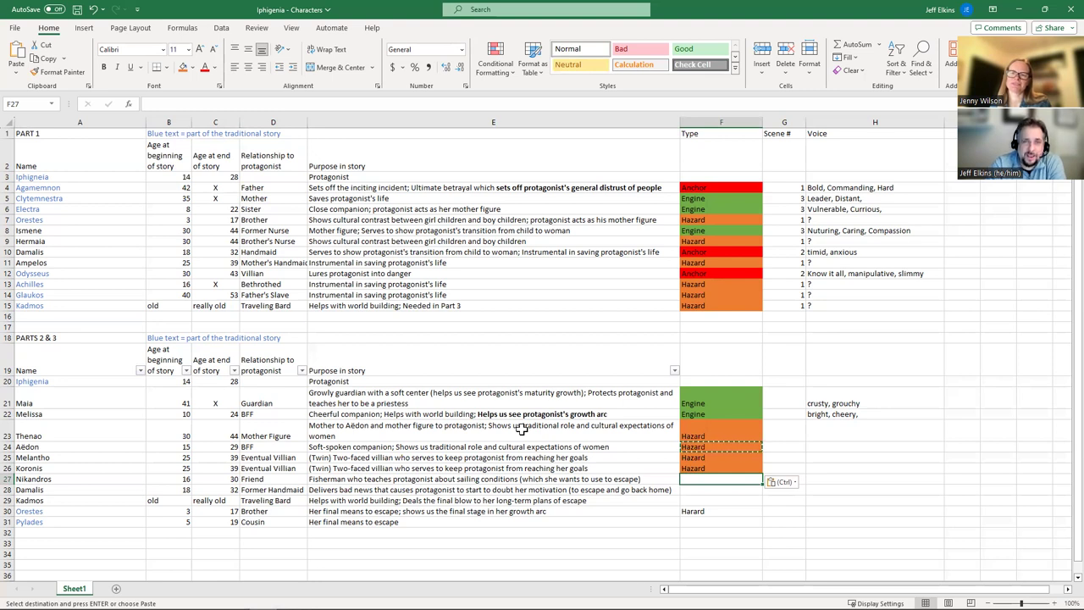
pyautogui.click(563, 490)
pyautogui.click(557, 479)
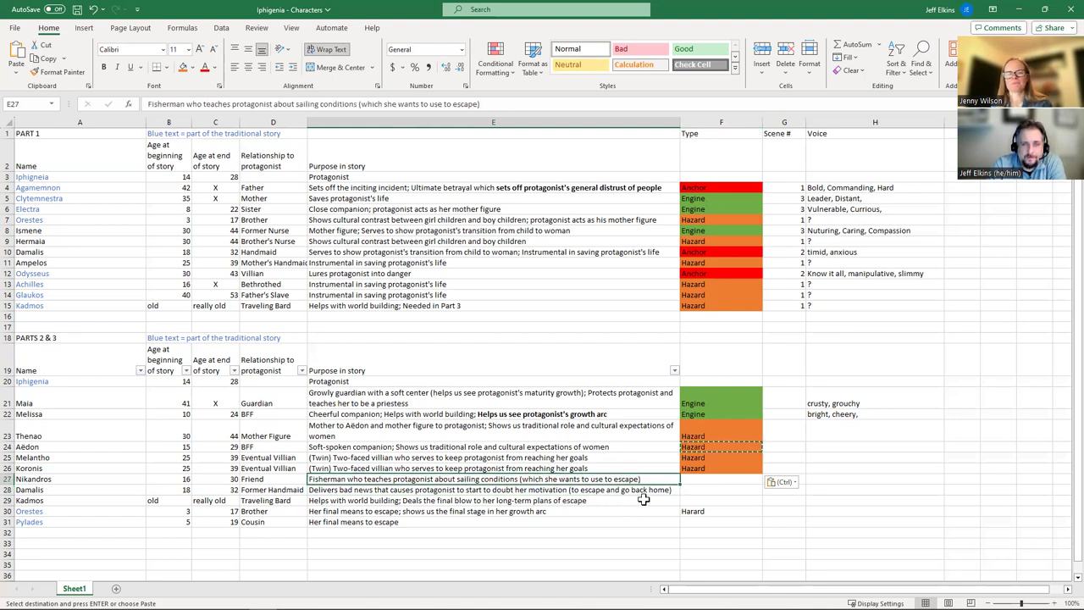
pyautogui.click(694, 488)
pyautogui.click(693, 480)
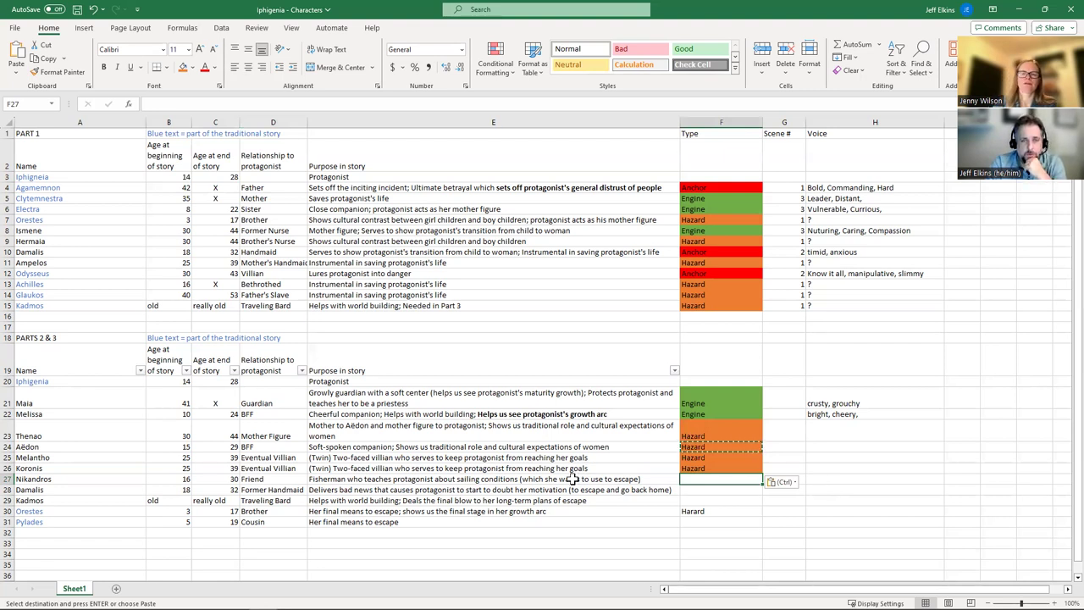
pyautogui.click(265, 479)
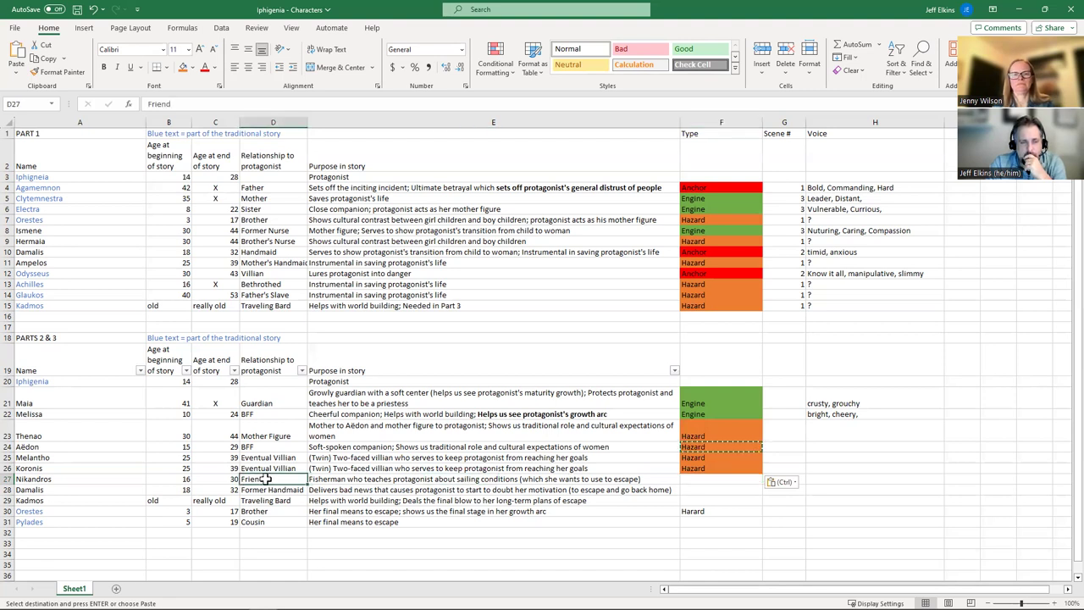
pyautogui.click(106, 478)
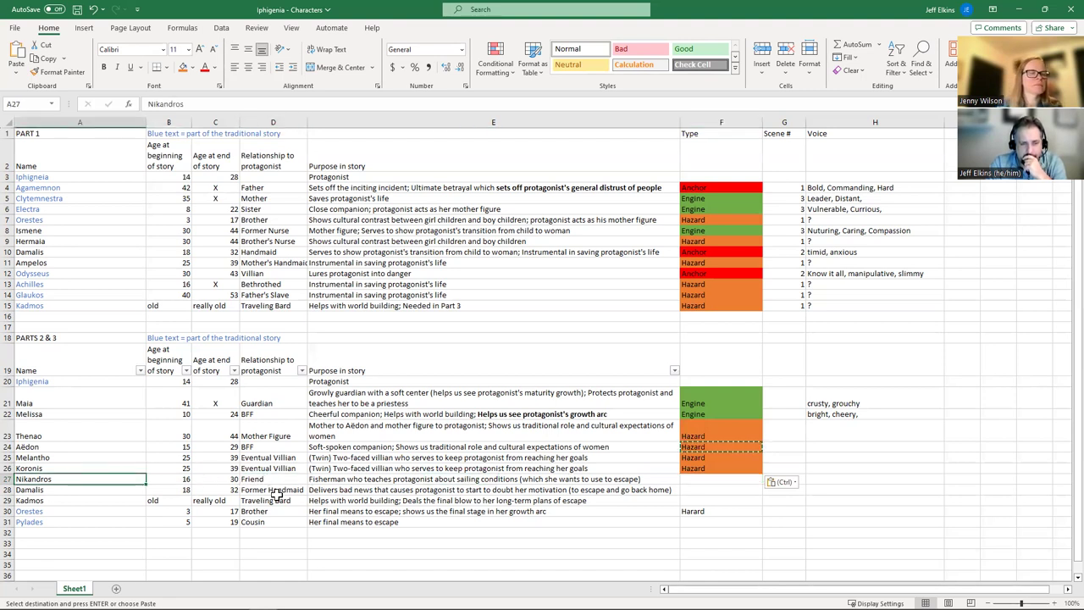
pyautogui.click(688, 480)
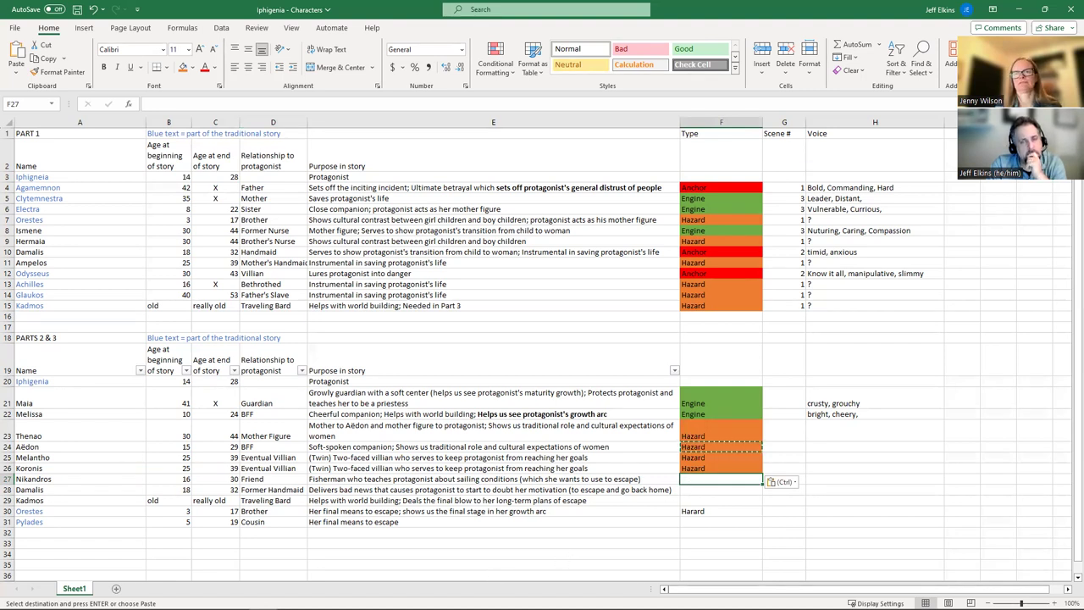
pyautogui.write('Engine')
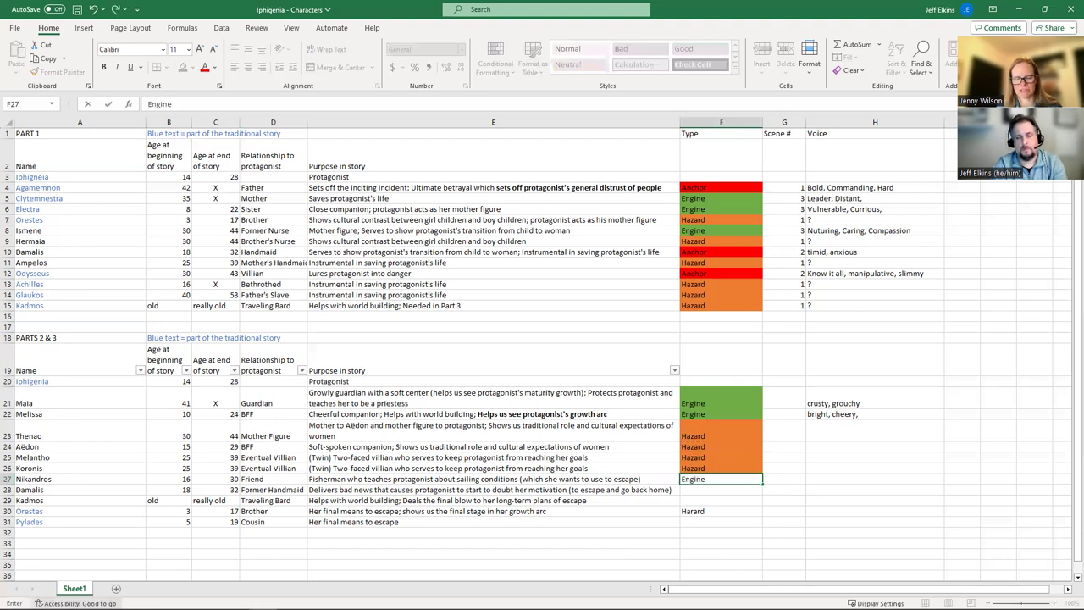
pyautogui.press('Tab')
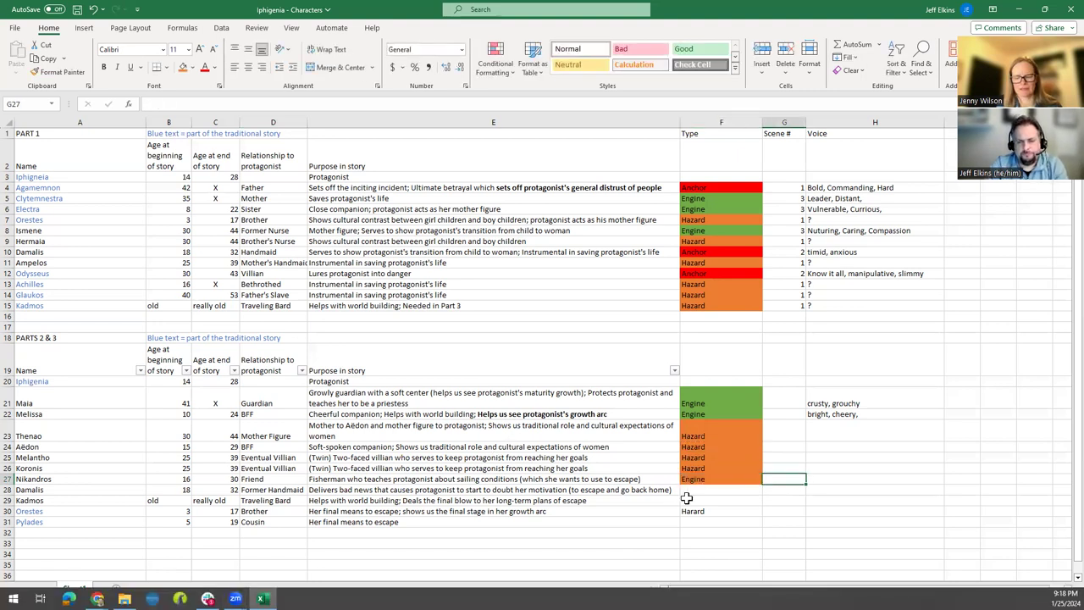
# Fill Nikandros's Engine cell F27 with green and select his voice cell H27
pyautogui.click(695, 480)
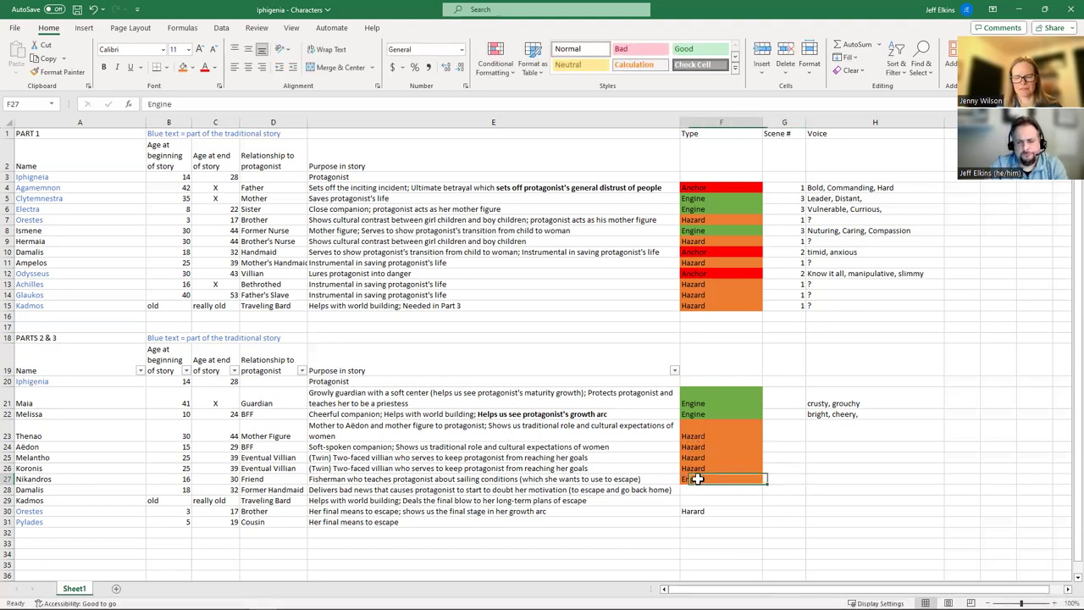
pyautogui.click(193, 67)
pyautogui.click(268, 95)
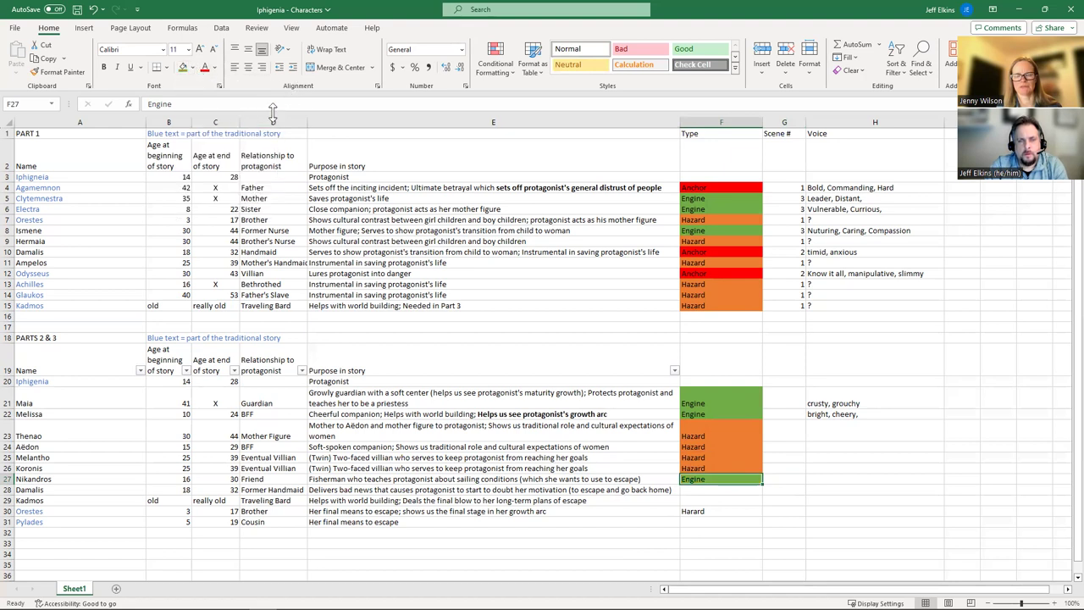
pyautogui.click(881, 469)
pyautogui.click(885, 481)
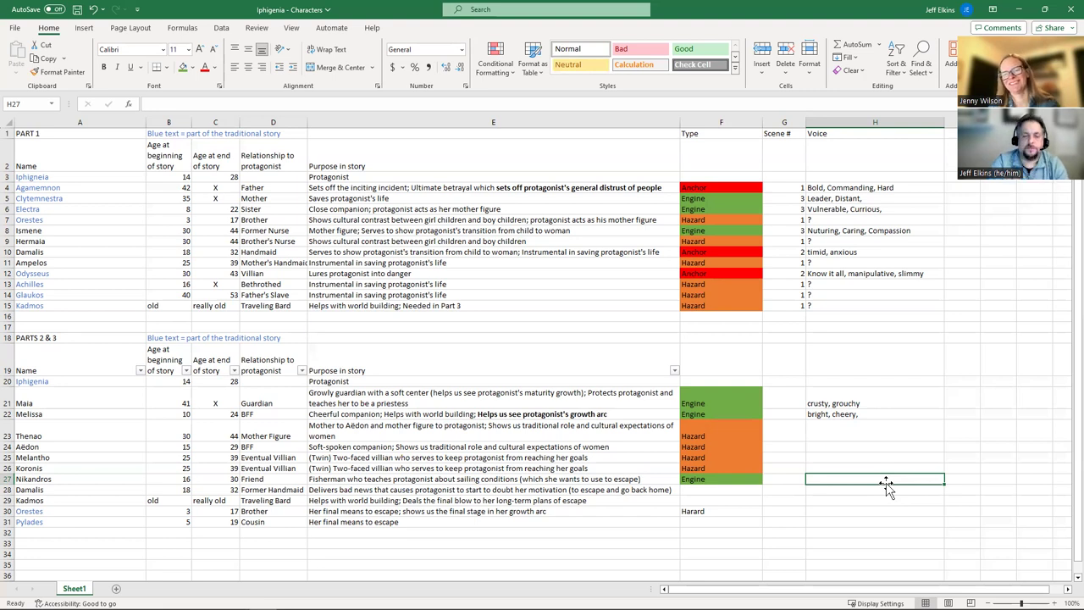
# Review Damalis's purpose in row 28 and compare it with her Part 1 relationship, purpose, type and voice across row 10
pyautogui.click(549, 491)
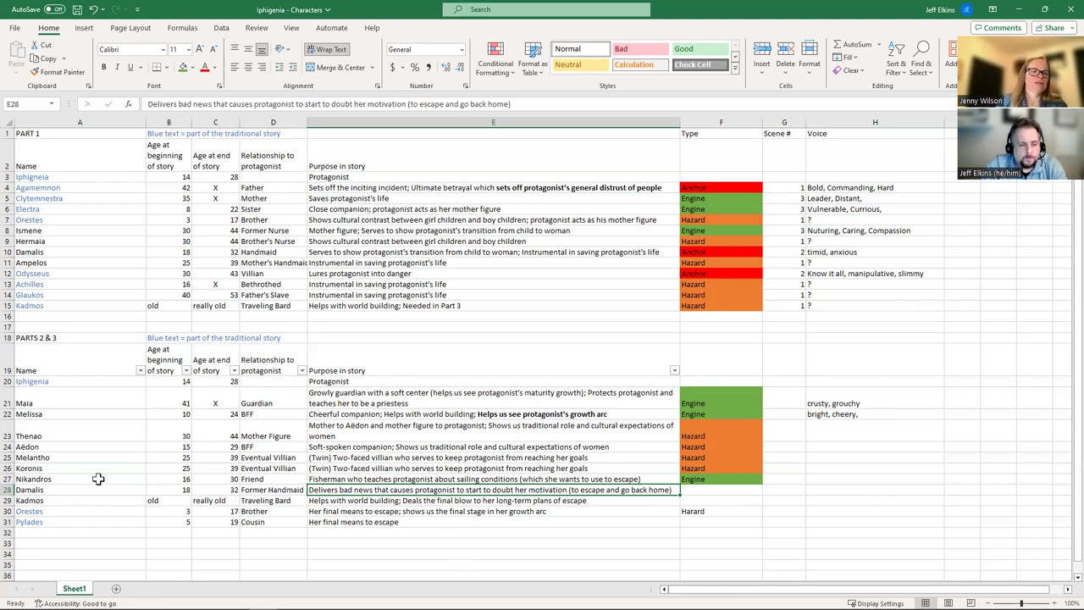
pyautogui.click(73, 490)
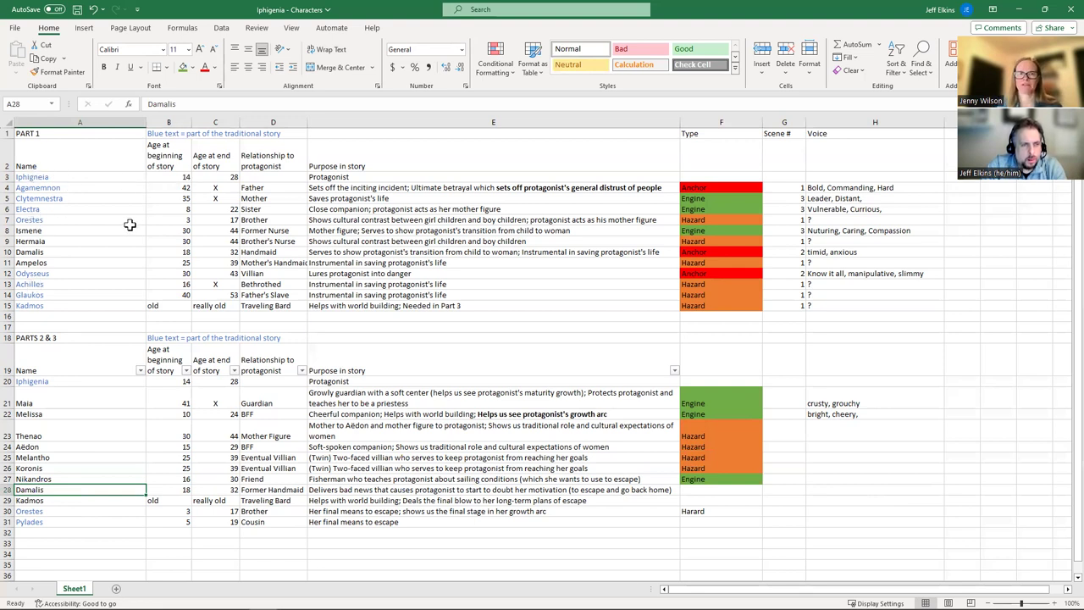
pyautogui.click(638, 265)
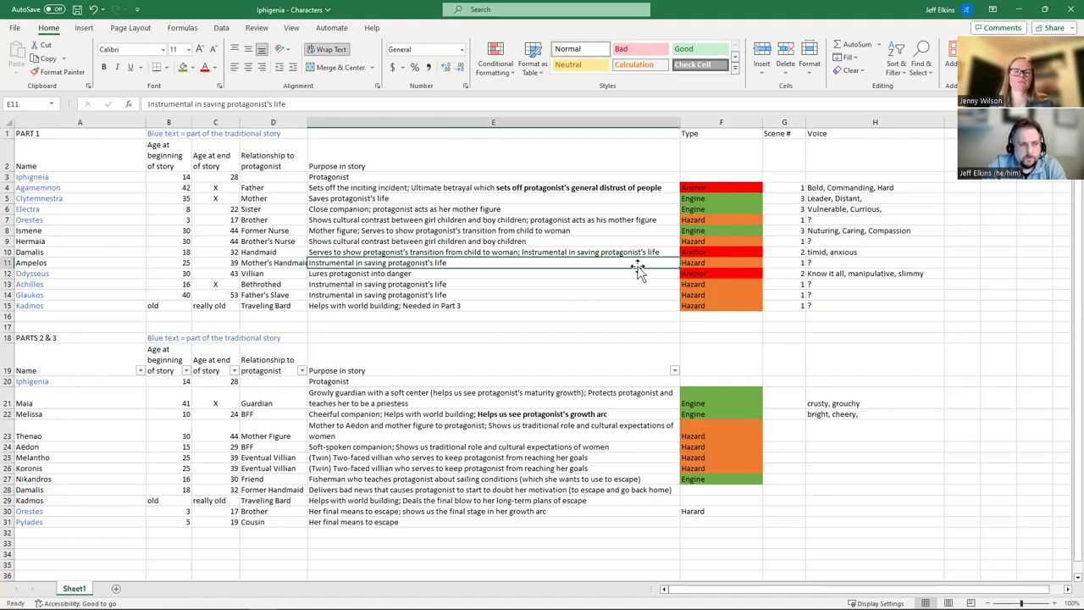
pyautogui.press('Up')
pyautogui.press('Right')
pyautogui.press('Right')
pyautogui.press('Right')
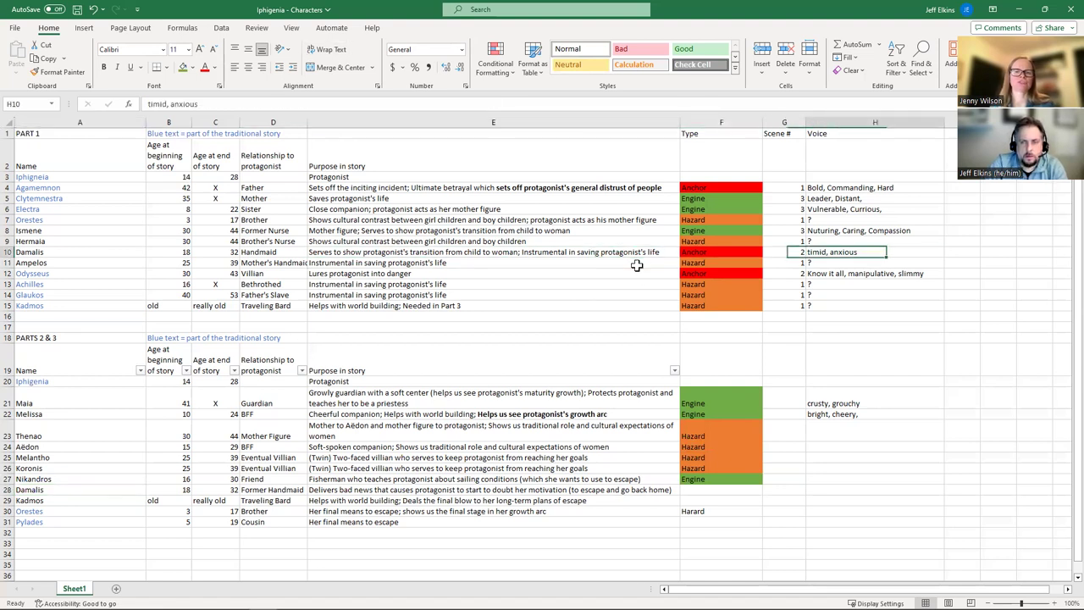
pyautogui.press('Left')
pyautogui.press('Left')
pyautogui.press('Left')
pyautogui.press('Home')
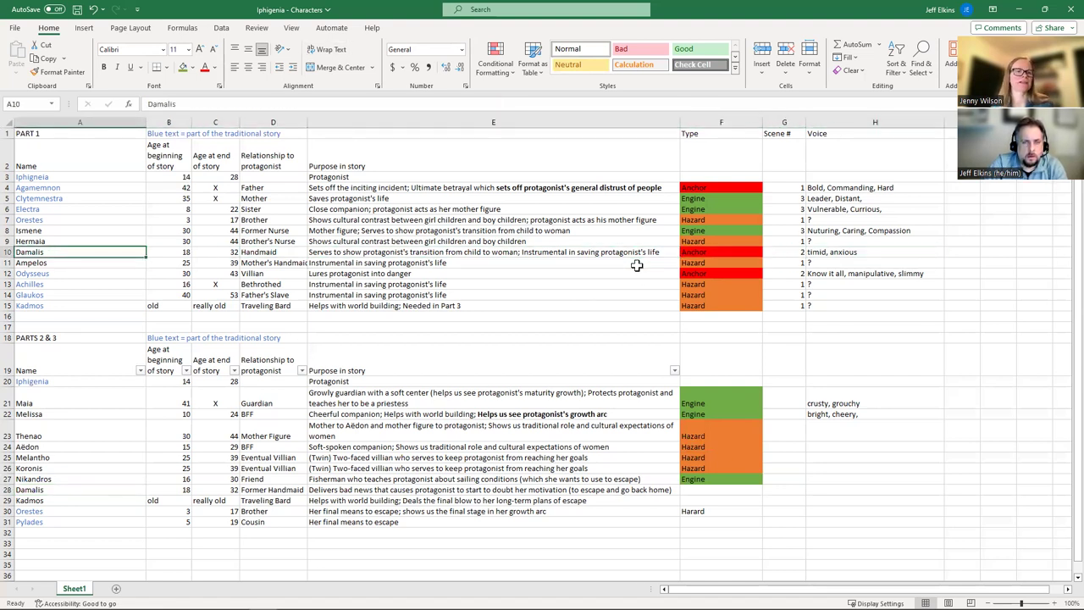
pyautogui.press('Right')
pyautogui.press('Right')
pyautogui.press('Right')
pyautogui.press('Right')
pyautogui.press('Right')
pyautogui.press('Right')
pyautogui.press('Right')
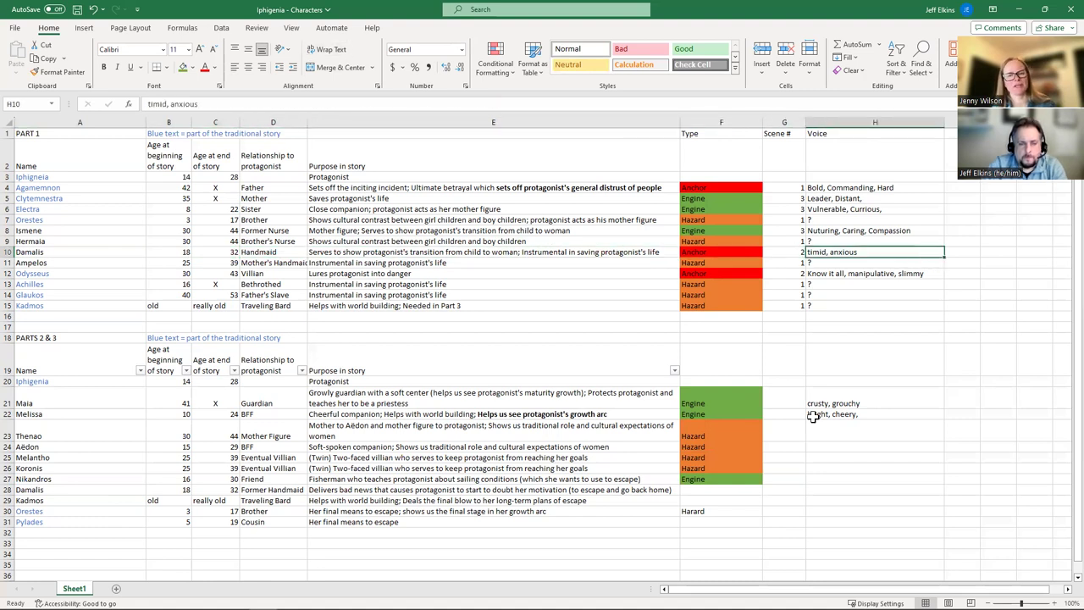
# Enter "Anchor" as Damalis's type in F28 and fill the cell red
pyautogui.click(722, 491)
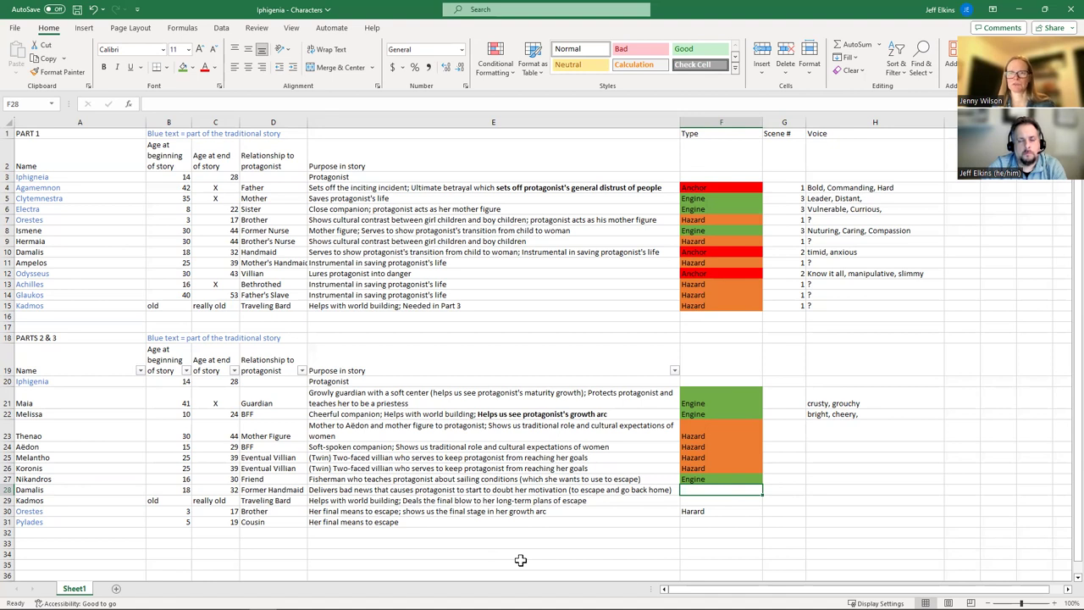
pyautogui.write('A')
pyautogui.press('BackSpace')
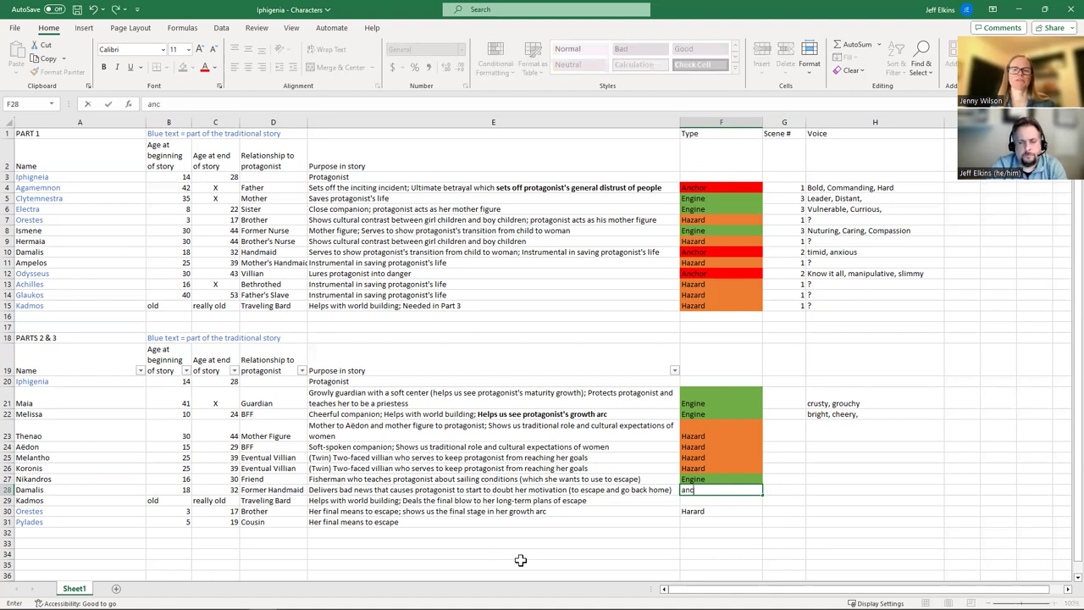
pyautogui.write('nchor')
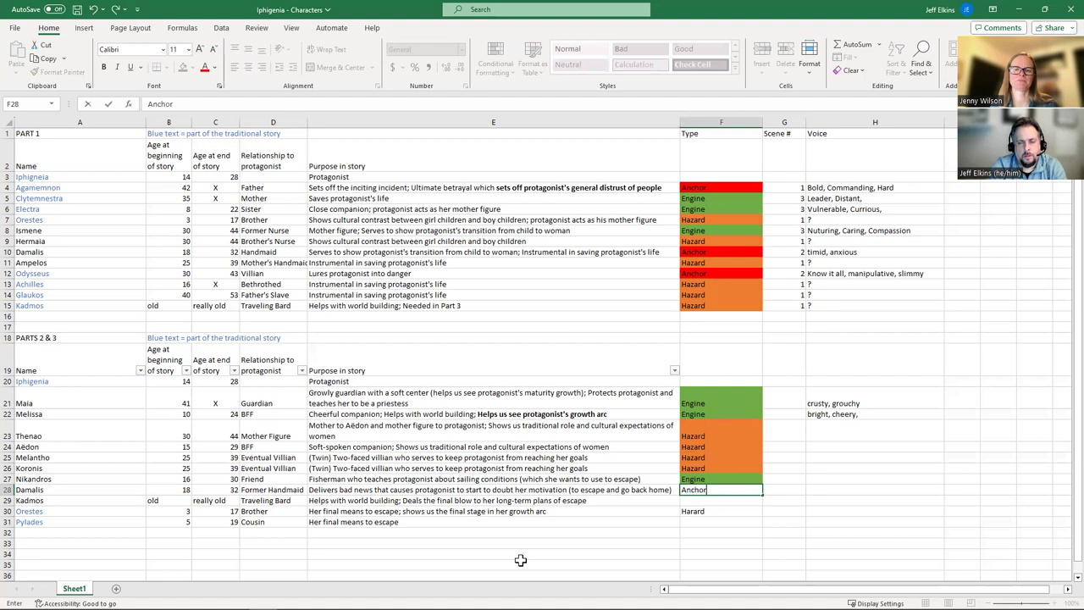
pyautogui.press('Tab')
pyautogui.click(688, 493)
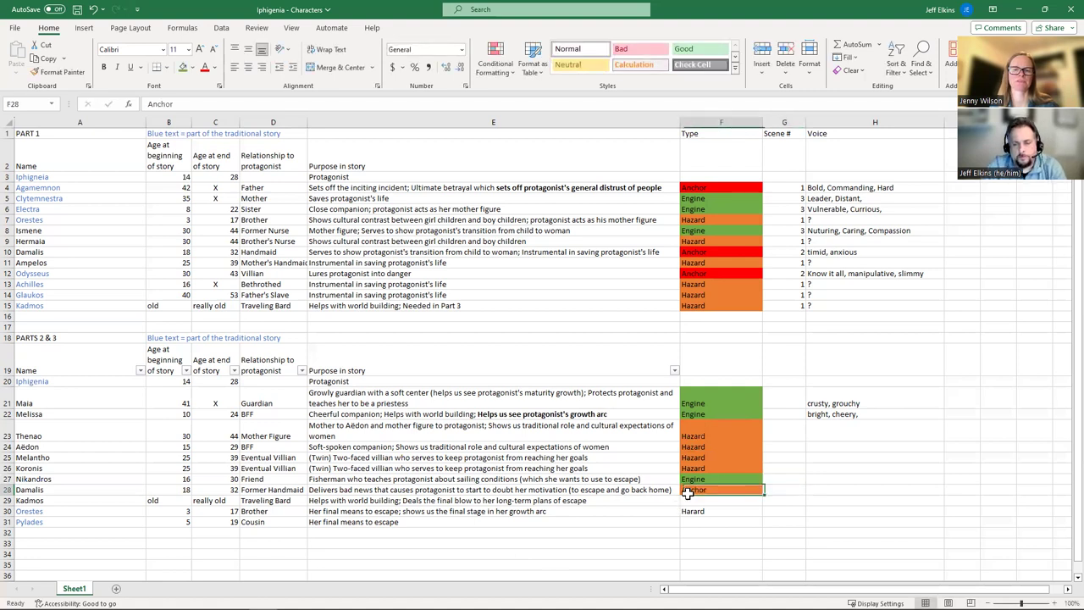
pyautogui.click(193, 68)
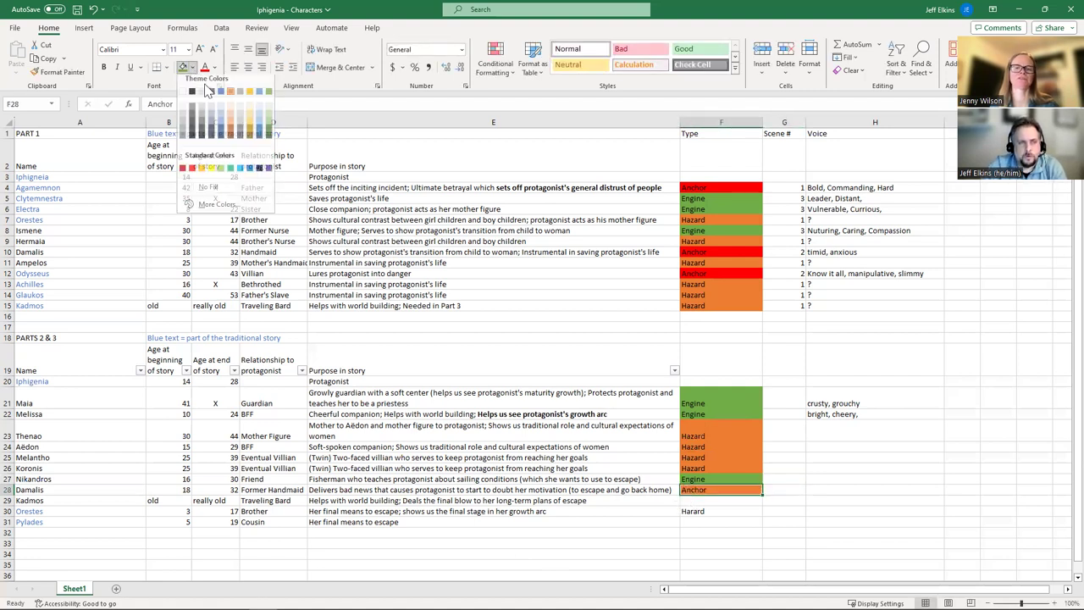
pyautogui.click(191, 173)
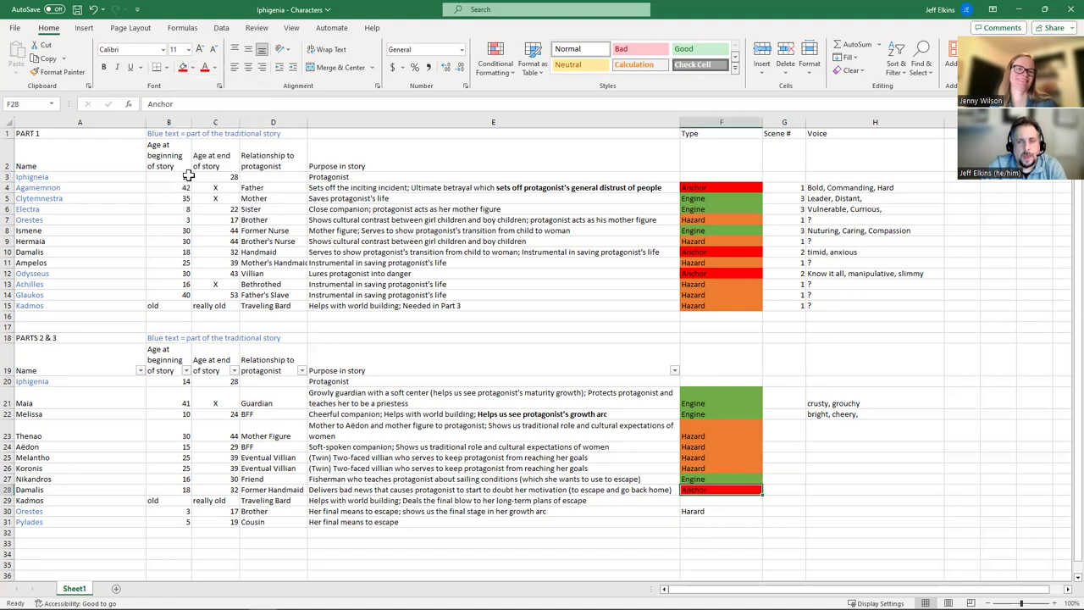
# Compare Damalis's types in F10 and F28, and check Kadmos's name and purpose in row 29
pyautogui.click(844, 501)
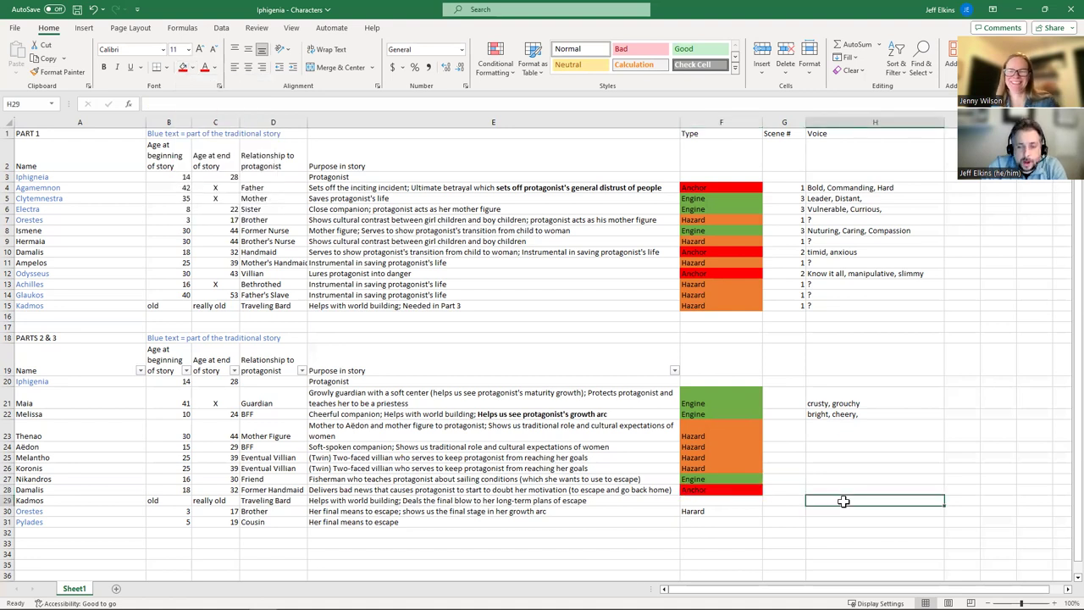
pyautogui.click(752, 255)
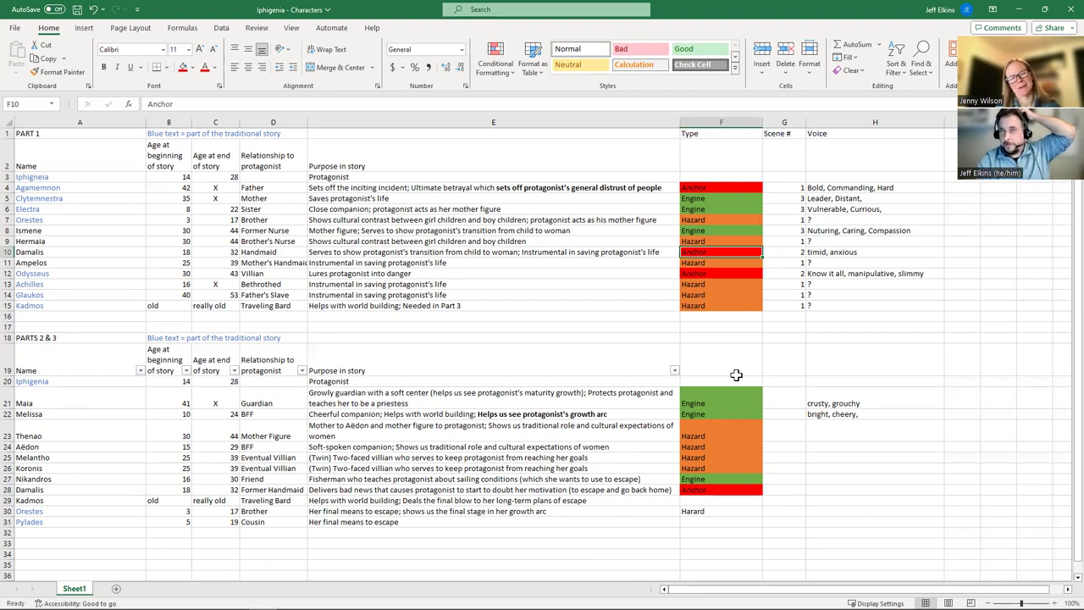
pyautogui.click(740, 490)
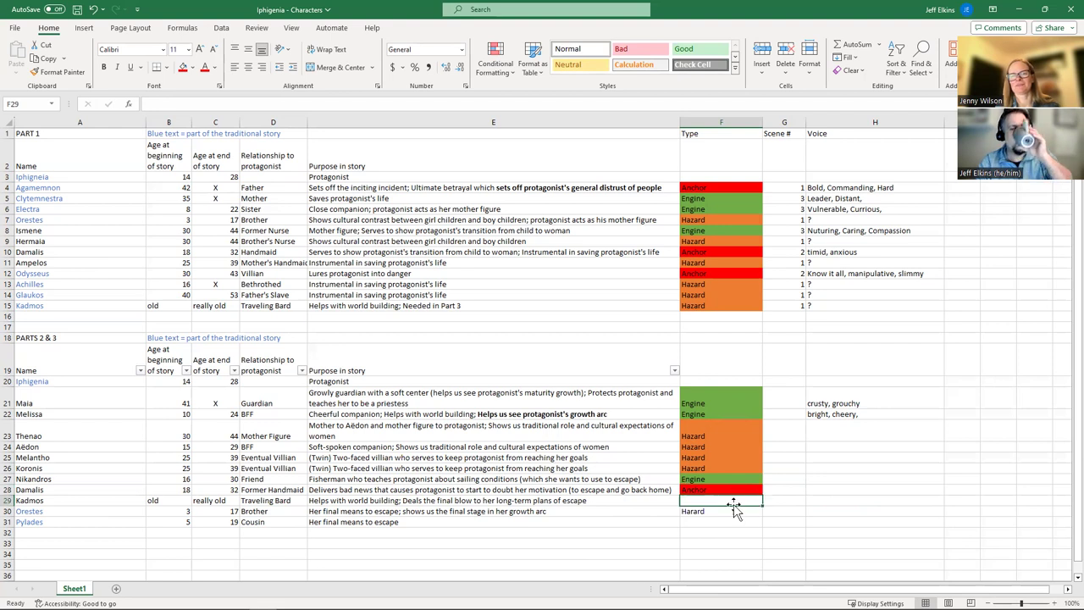
pyautogui.click(576, 501)
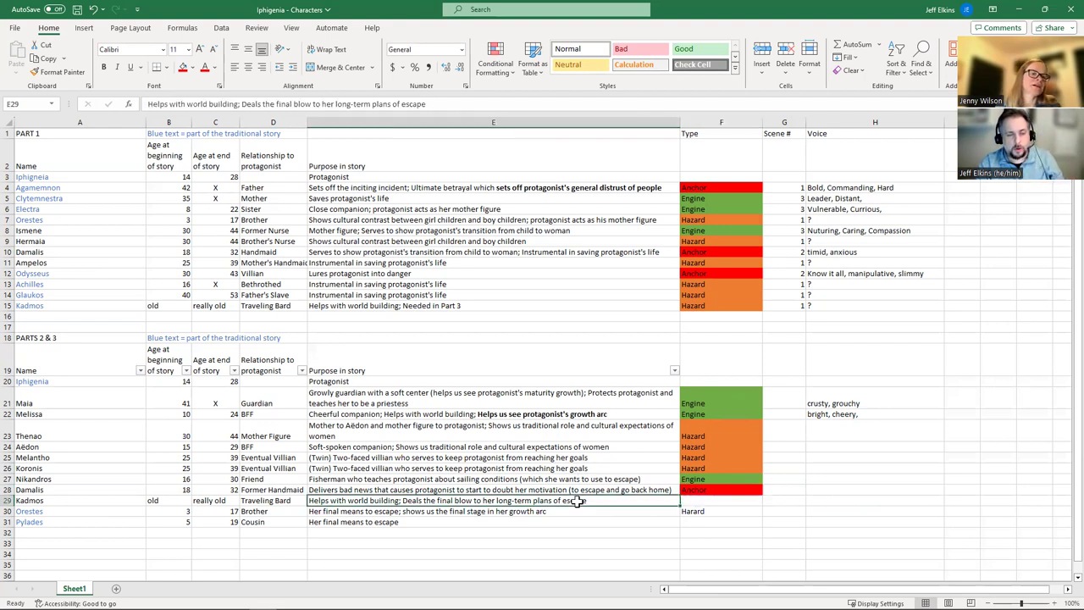
pyautogui.click(105, 509)
pyautogui.click(108, 499)
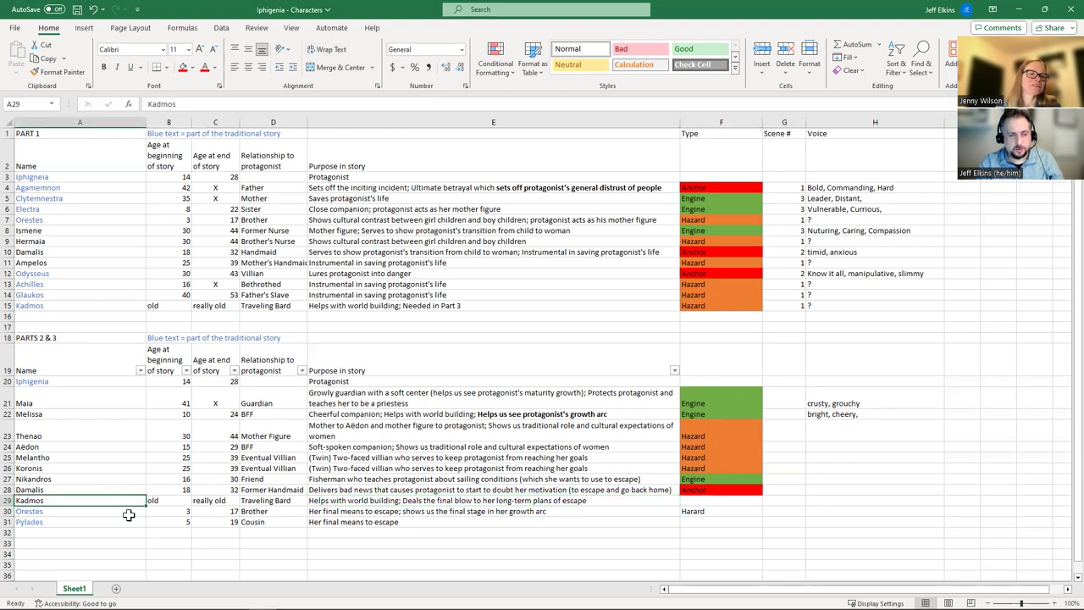
# Clear the misspelled type from Orestes's cell F30
pyautogui.click(687, 500)
pyautogui.click(693, 512)
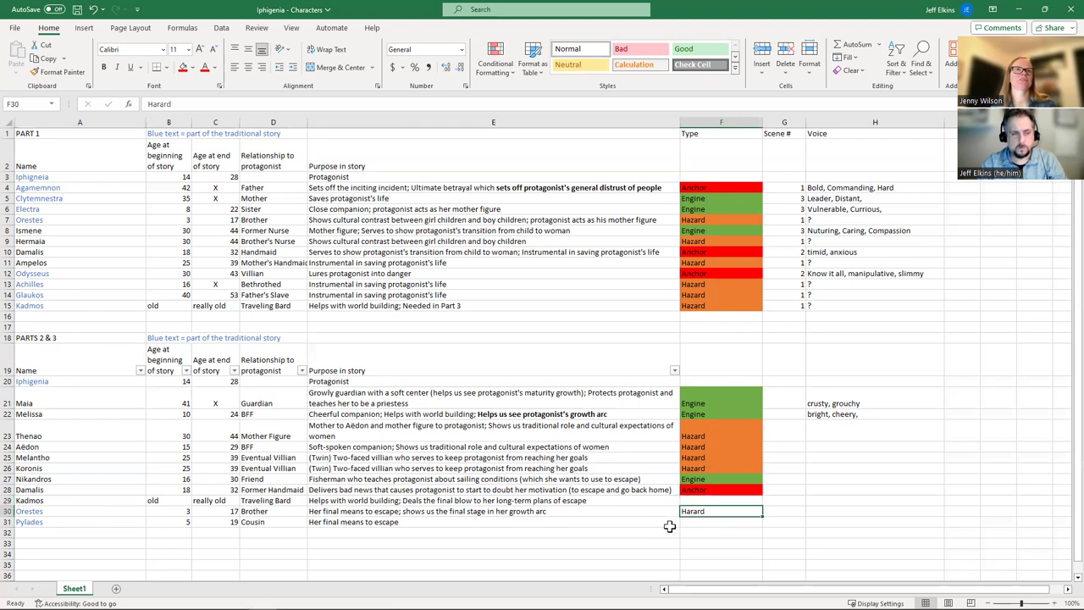
pyautogui.press('Delete')
# Enter "Anchor" as Kadmos's type in F29 and fill the cell red
pyautogui.press('Up')
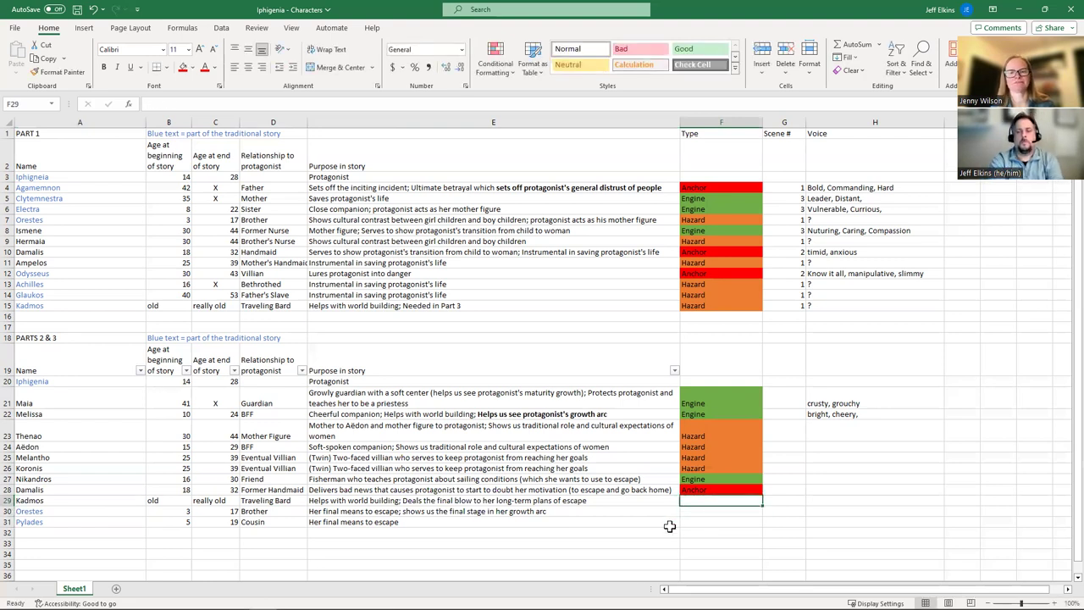
pyautogui.write('Anchor')
pyautogui.press('Return')
pyautogui.press('Right')
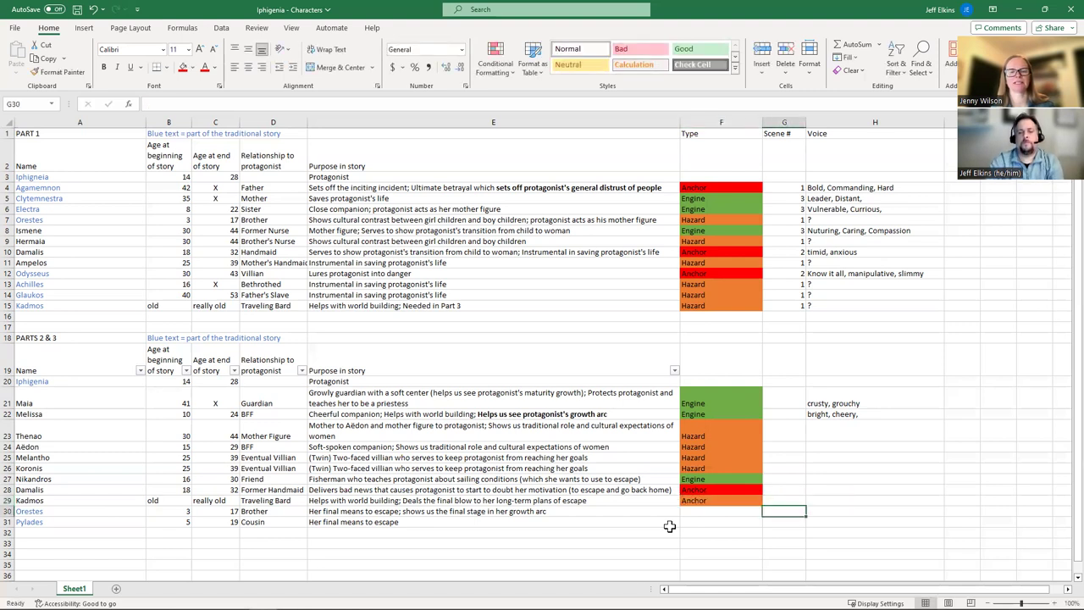
pyautogui.click(687, 500)
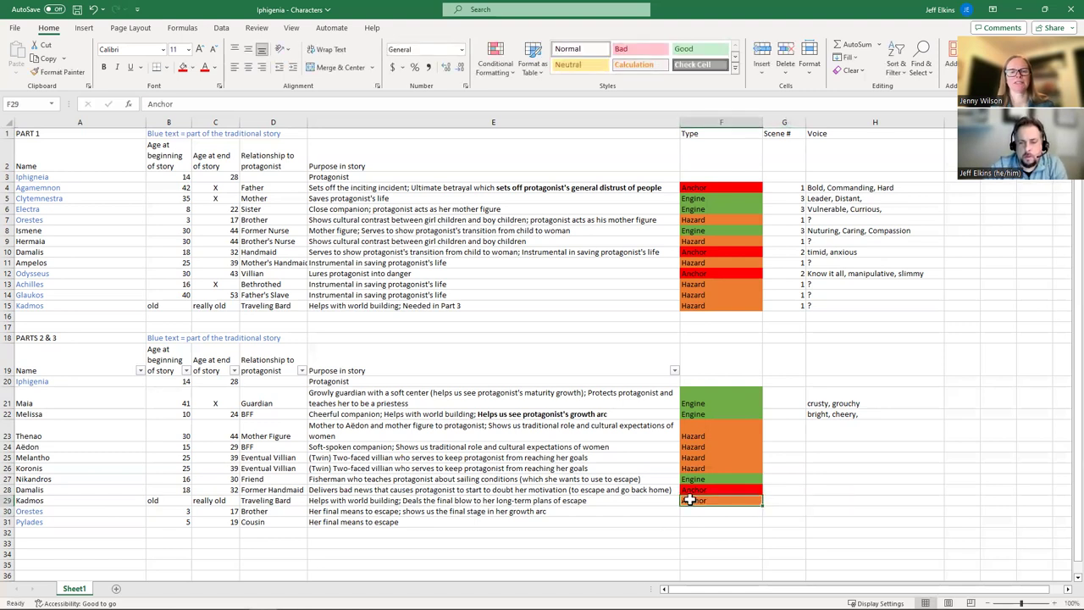
pyautogui.click(182, 67)
pyautogui.click(780, 508)
pyautogui.click(750, 527)
pyautogui.click(722, 510)
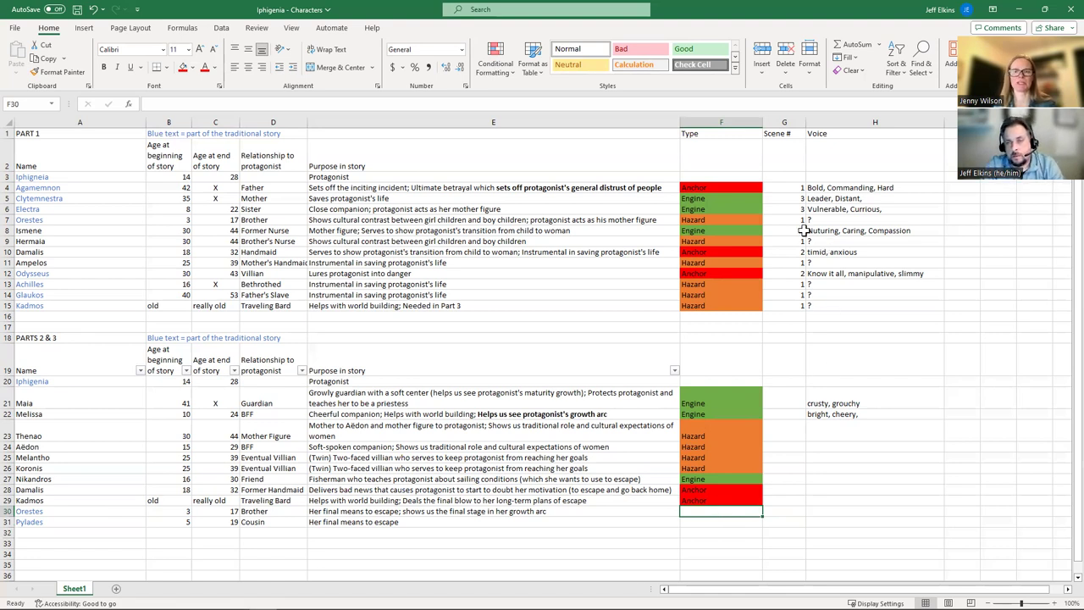
# Make the scene numbers of Ismene, Electra and Clytemnestra bold in G8, G6 and G5
pyautogui.click(803, 231)
pyautogui.click(796, 209)
pyautogui.click(801, 197)
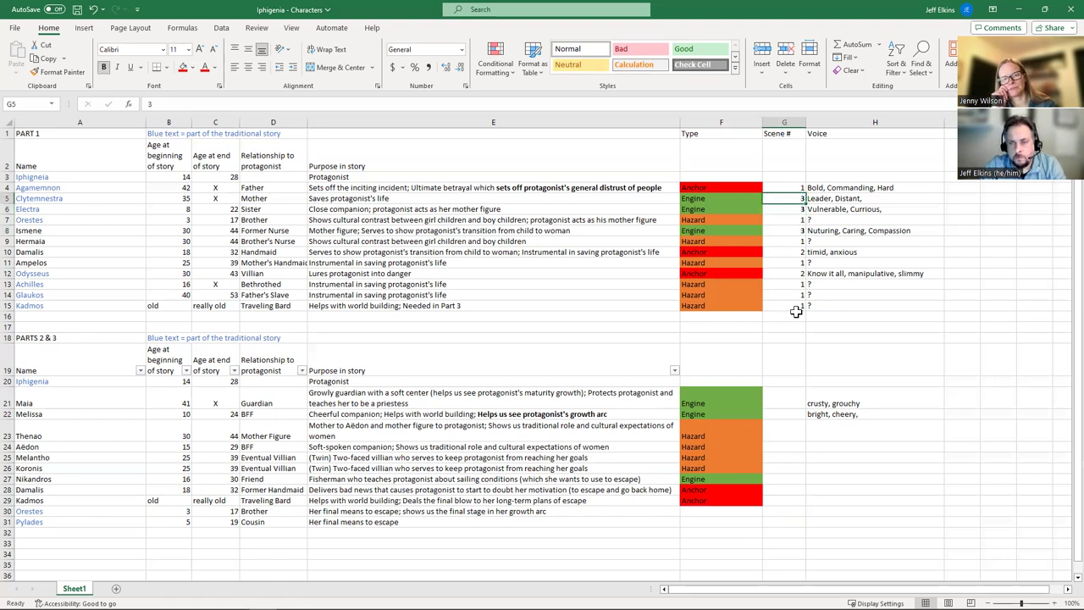
# Check the empty type cells of Orestes and Pylades against Orestes's Part 1 entry in row 7
pyautogui.click(788, 489)
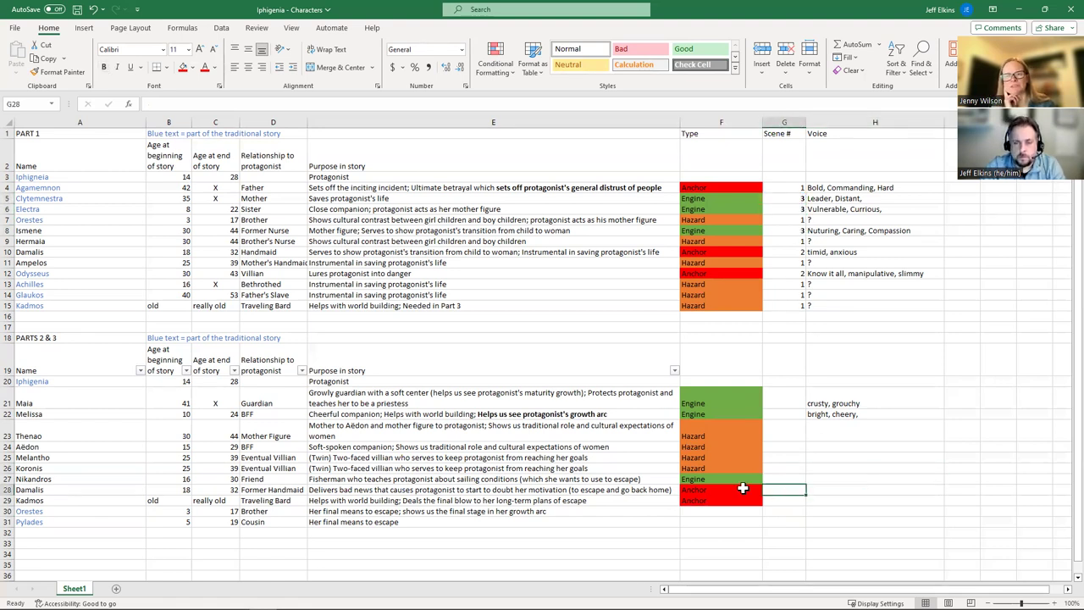
pyautogui.click(774, 501)
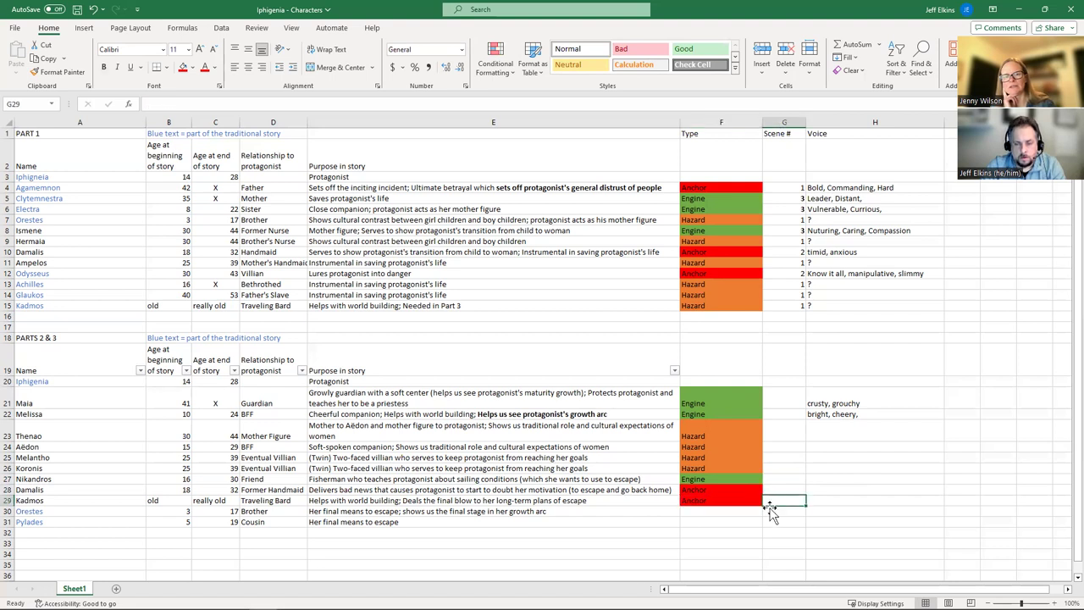
pyautogui.click(738, 521)
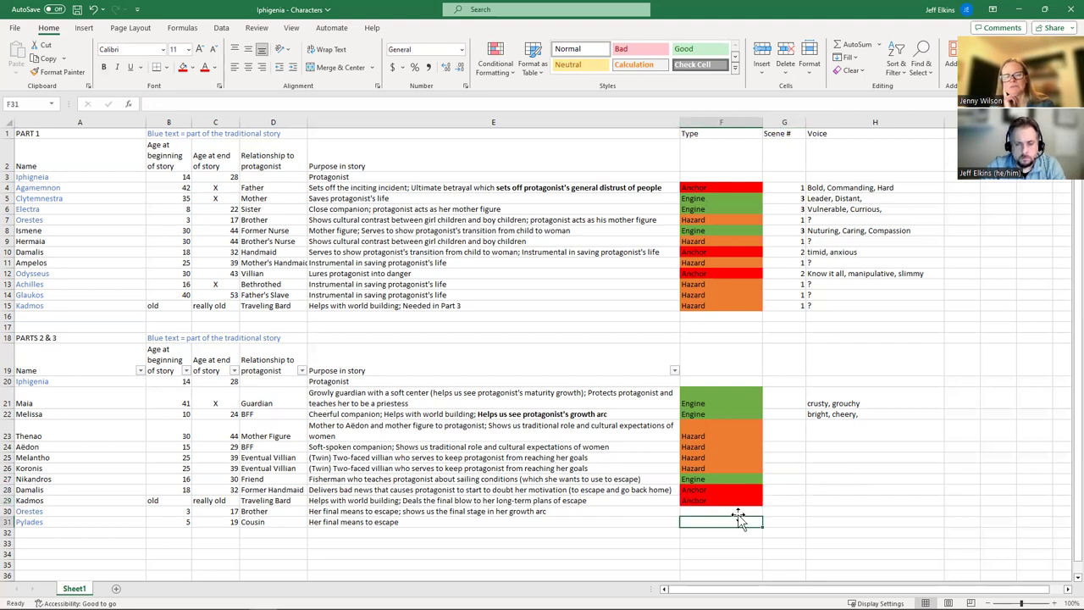
pyautogui.click(736, 513)
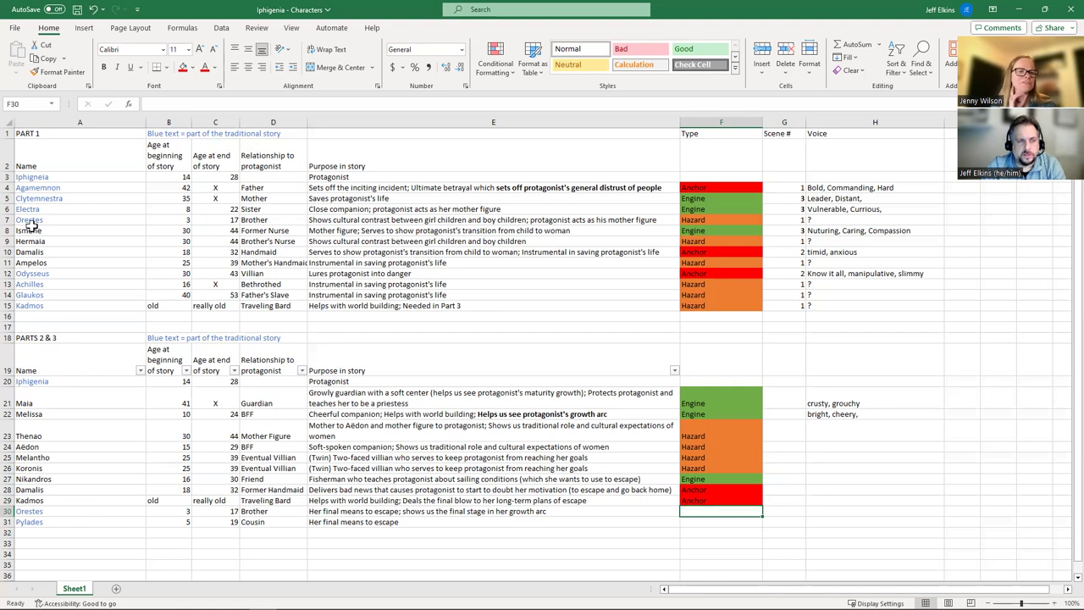
pyautogui.moveTo(71, 220); pyautogui.dragTo(692, 225)
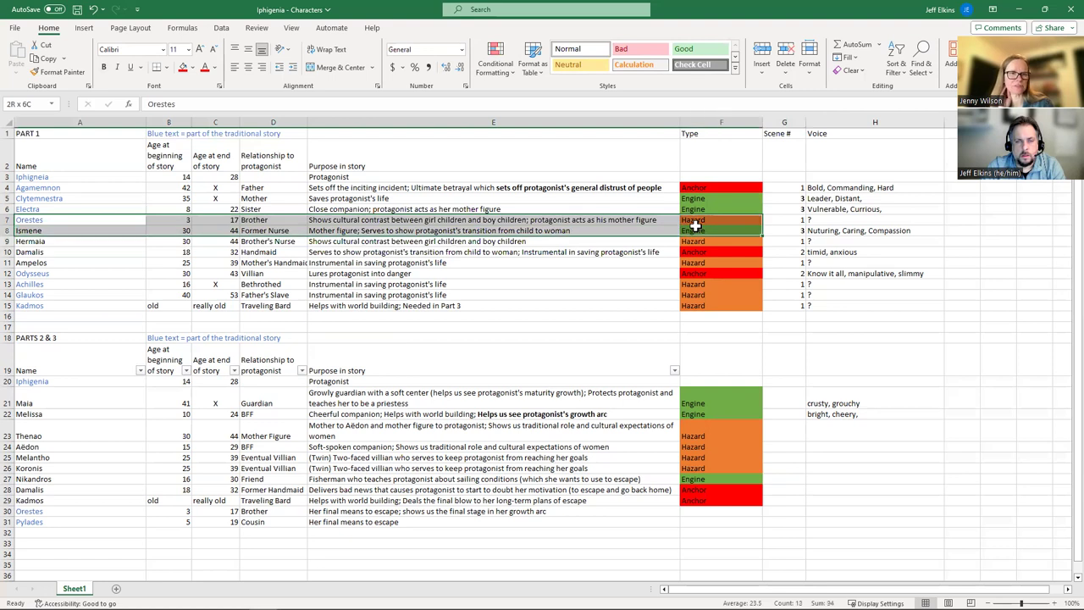
pyautogui.click(717, 502)
pyautogui.click(707, 523)
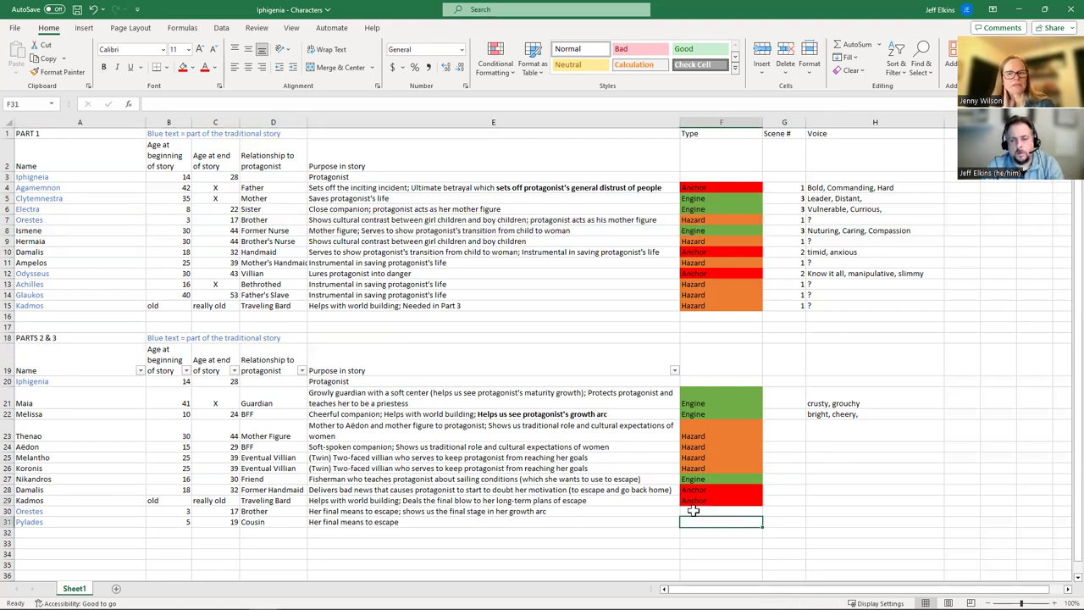
# Enter "Hazard" as Orestes's type in F30
pyautogui.click(693, 510)
pyautogui.write('Har')
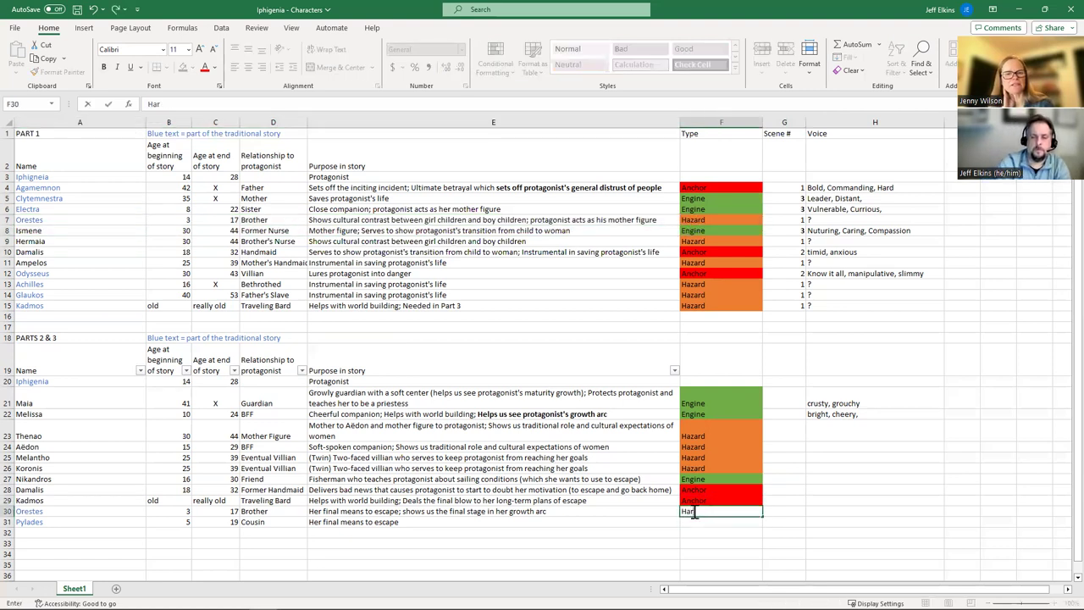
pyautogui.press('BackSpace')
pyautogui.write('zard')
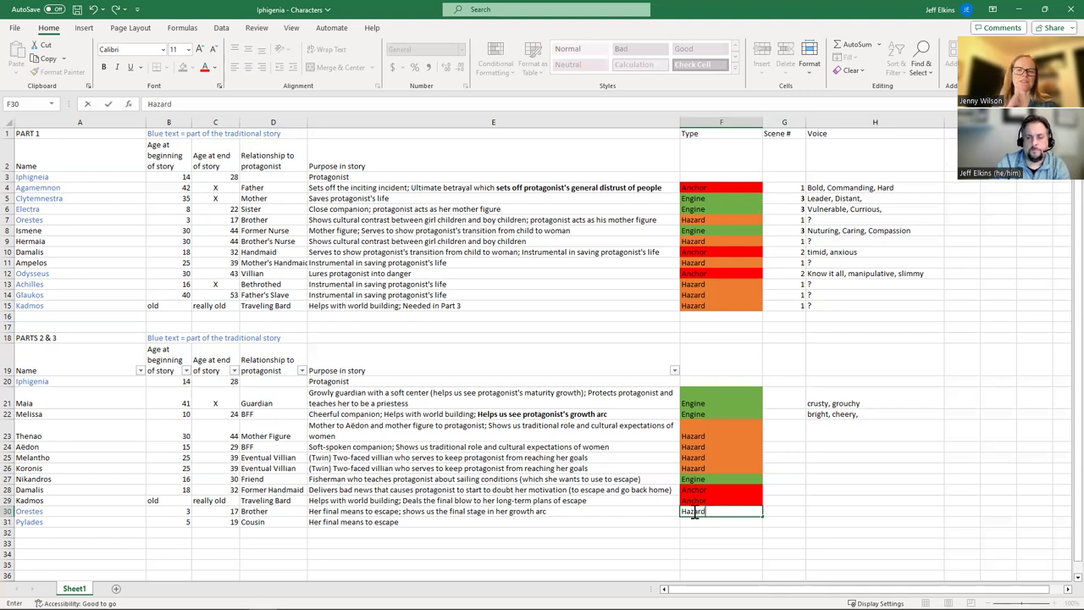
pyautogui.press('Return')
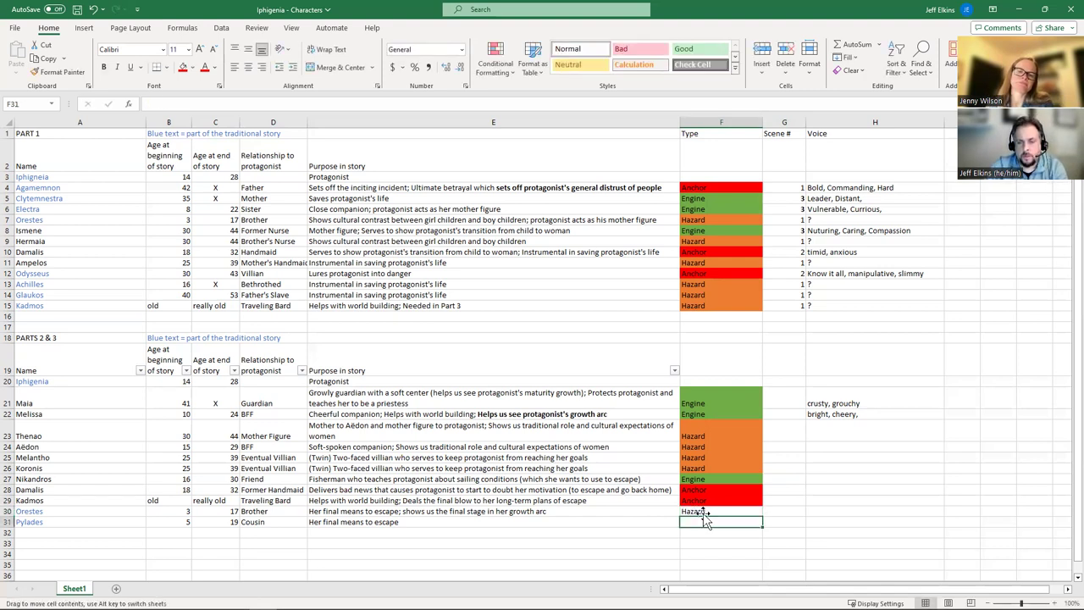
# Copy Orestes's Hazard type from F30 into Pylades's type cell F31
pyautogui.click(696, 511)
pyautogui.hotkey('ctrl', 'c')
pyautogui.press('Down')
pyautogui.hotkey('ctrl', 'v')
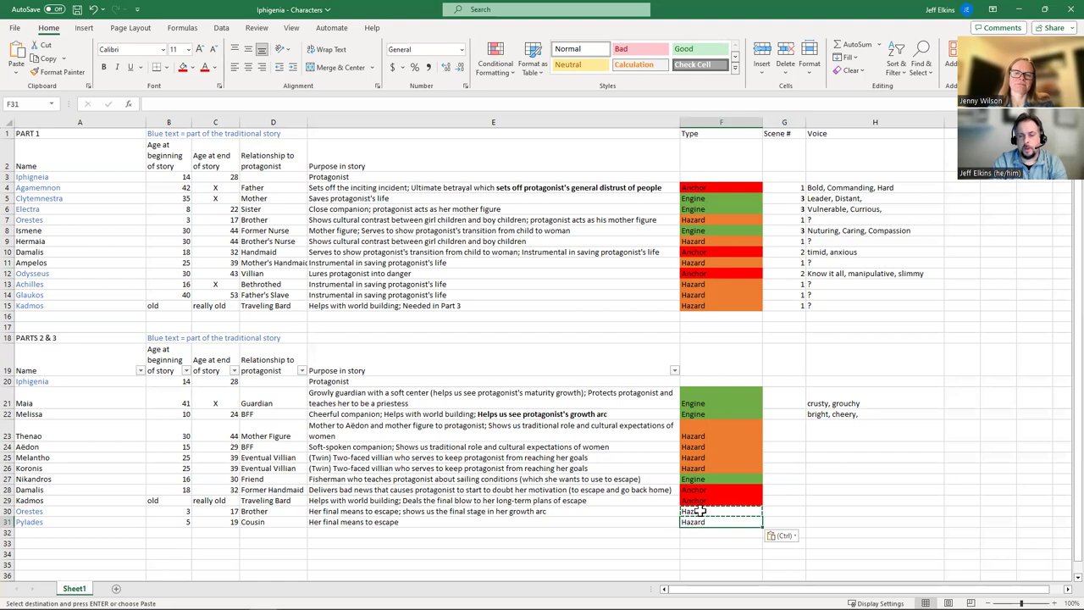
# Enter scene number 3 for Maia and Melissa in G21 and G22
pyautogui.press('Right')
pyautogui.press('Up')
pyautogui.press('Up')
pyautogui.press('Up')
pyautogui.press('Up')
pyautogui.press('Up')
pyautogui.press('Up')
pyautogui.press('Up')
pyautogui.press('Up')
pyautogui.press('Up')
pyautogui.press('Up')
pyautogui.press('Up')
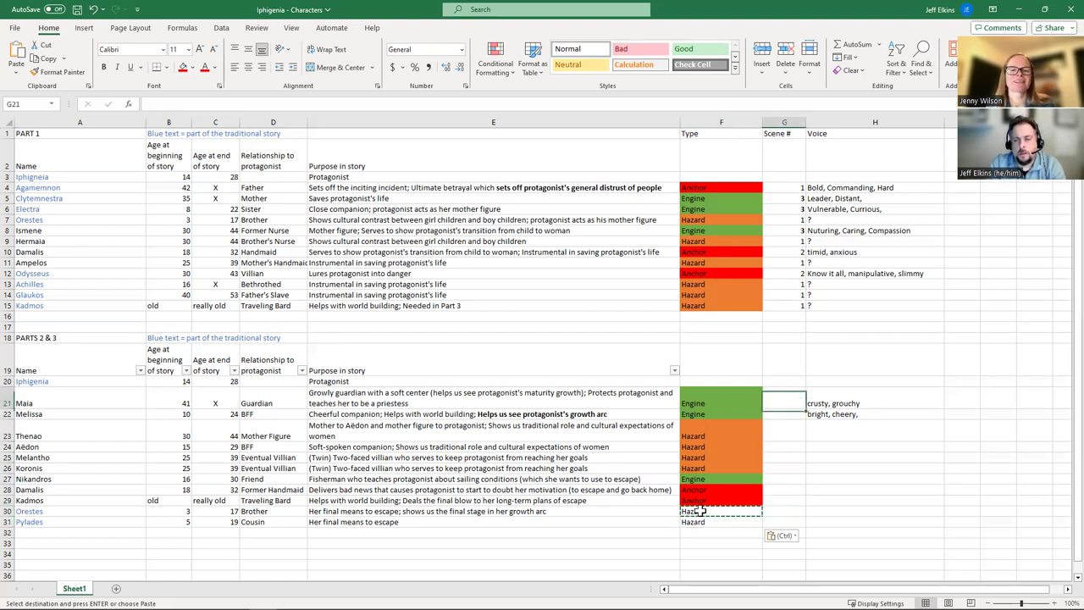
pyautogui.press('Down')
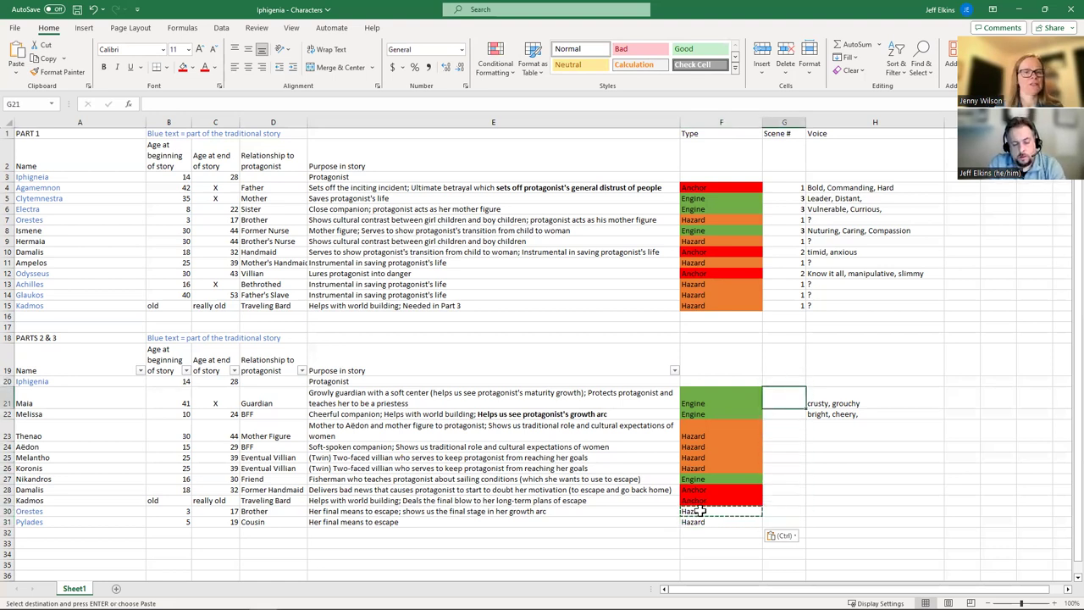
pyautogui.write('3')
pyautogui.press('Return')
pyautogui.write('3')
pyautogui.press('Return')
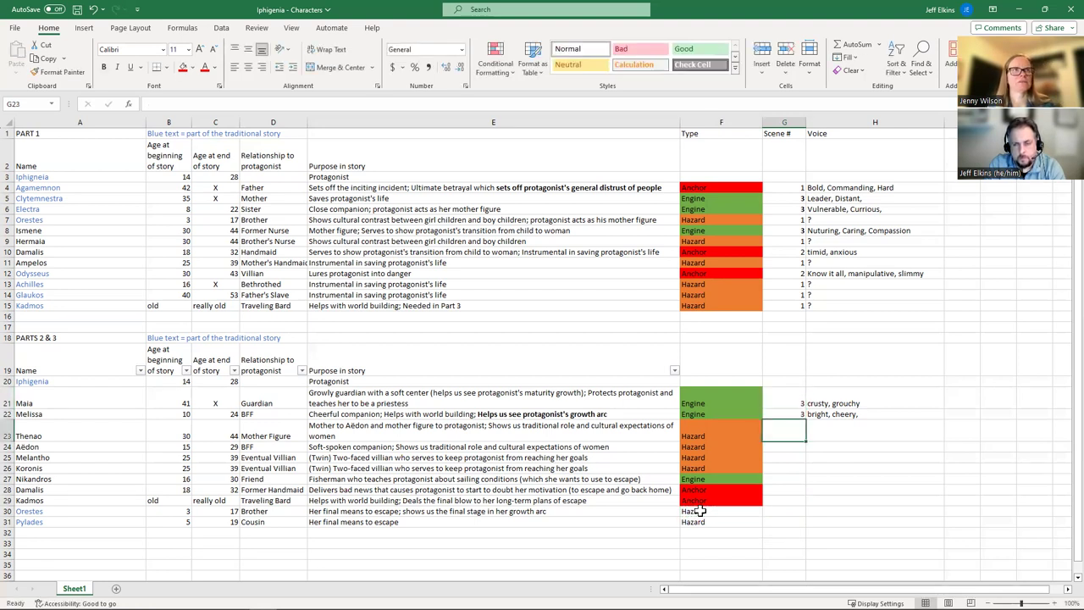
# Enter scene number 2 for Thenao, Aëdon, Melantho and Koronis in G23 through G26
pyautogui.write('2')
pyautogui.press('Return')
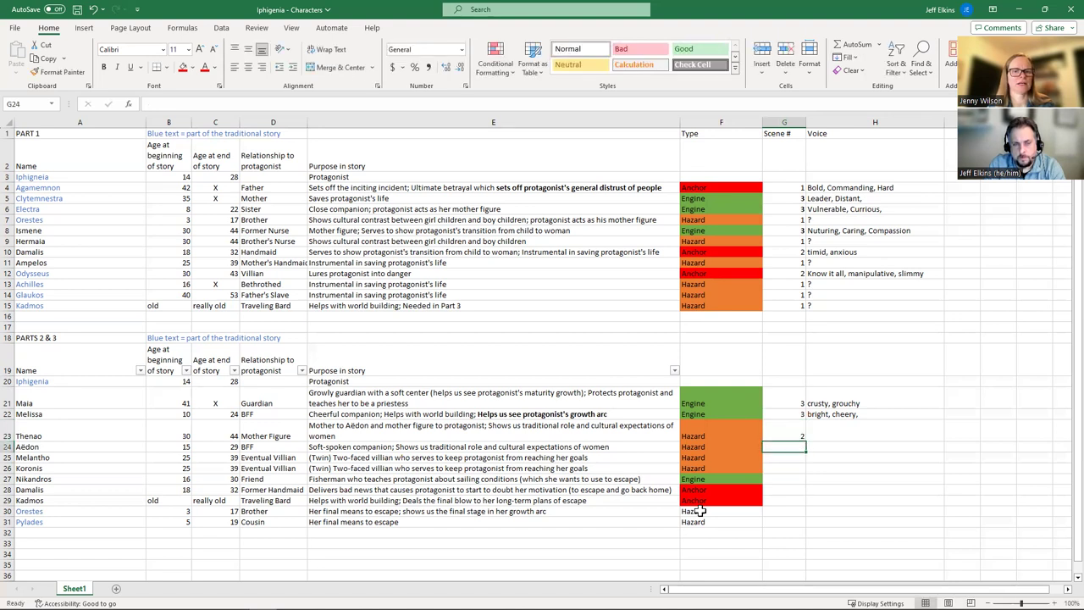
pyautogui.write('2')
pyautogui.press('Return')
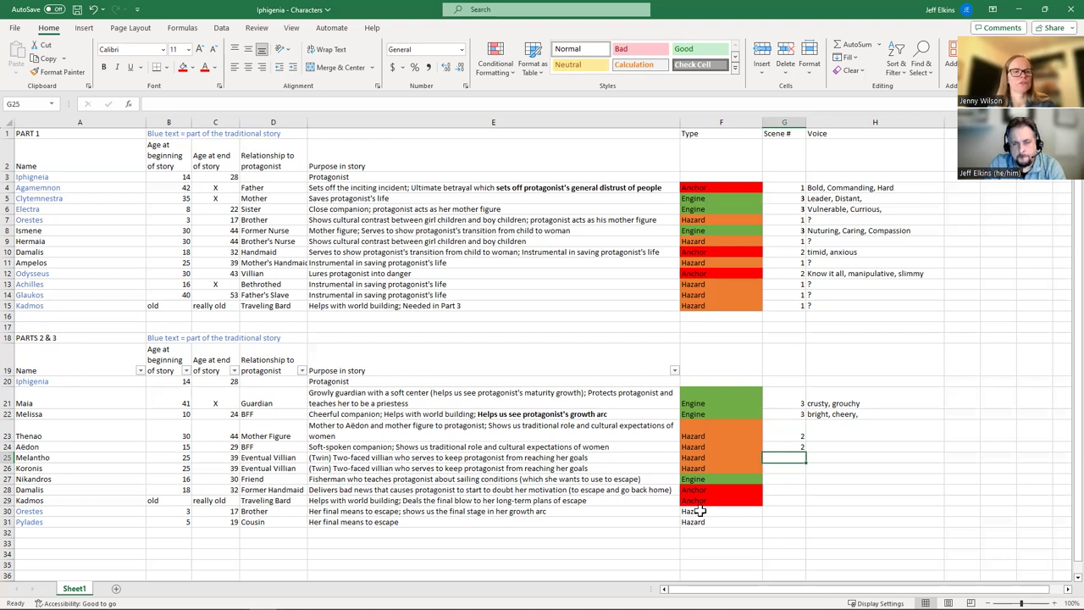
pyautogui.write('2')
pyautogui.press('Return')
pyautogui.write('2')
pyautogui.press('Return')
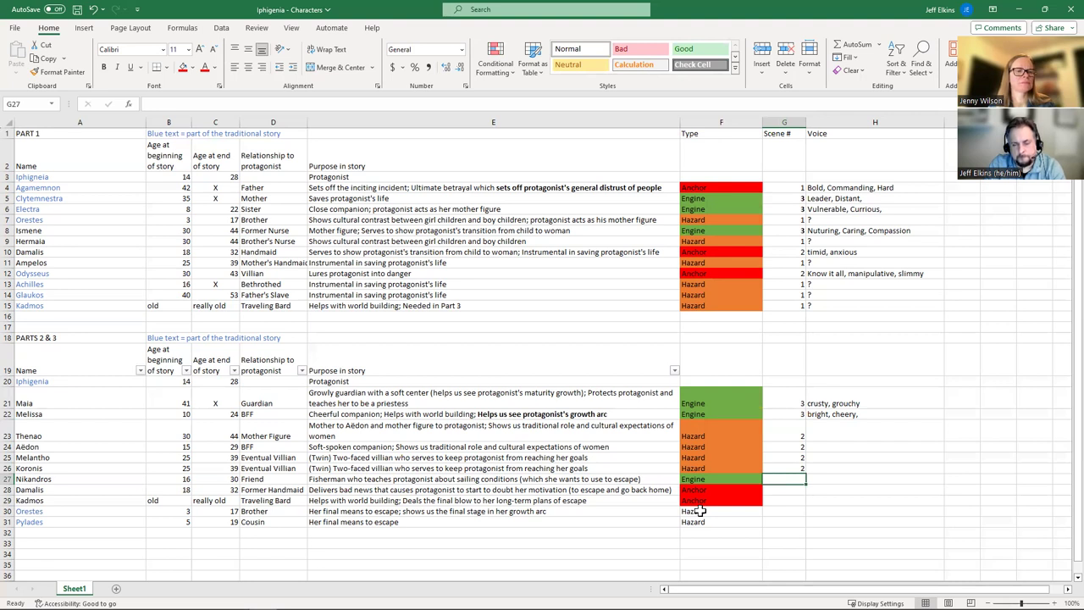
# Enter scene number 2 for Nikandros in G27
pyautogui.press('Left')
pyautogui.press('Left')
pyautogui.press('Left')
pyautogui.press('Left')
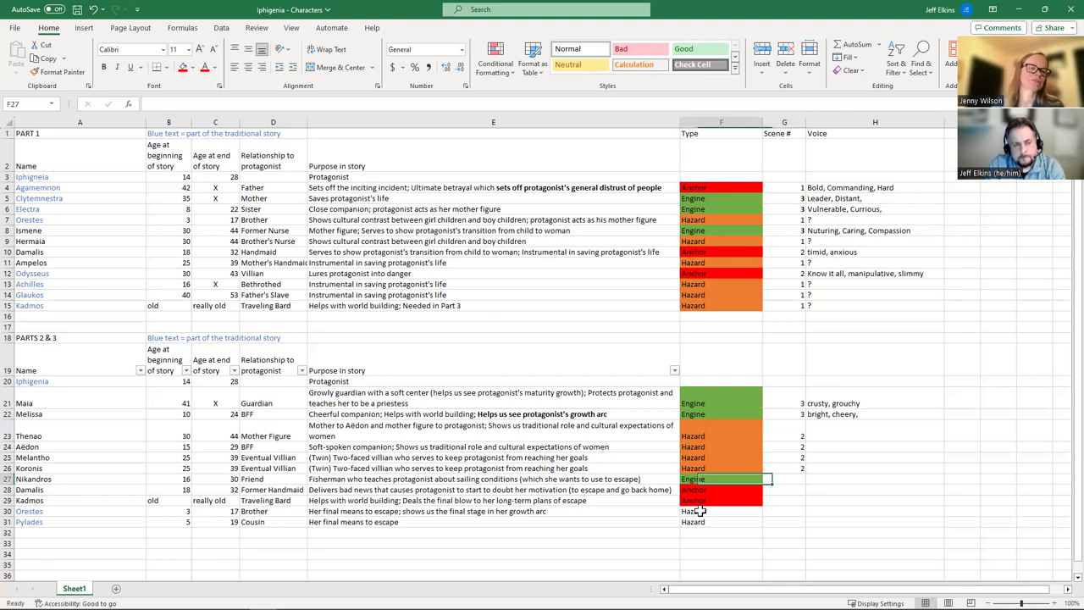
pyautogui.press('Right')
pyautogui.press('Right')
pyautogui.press('Right')
pyautogui.press('Right')
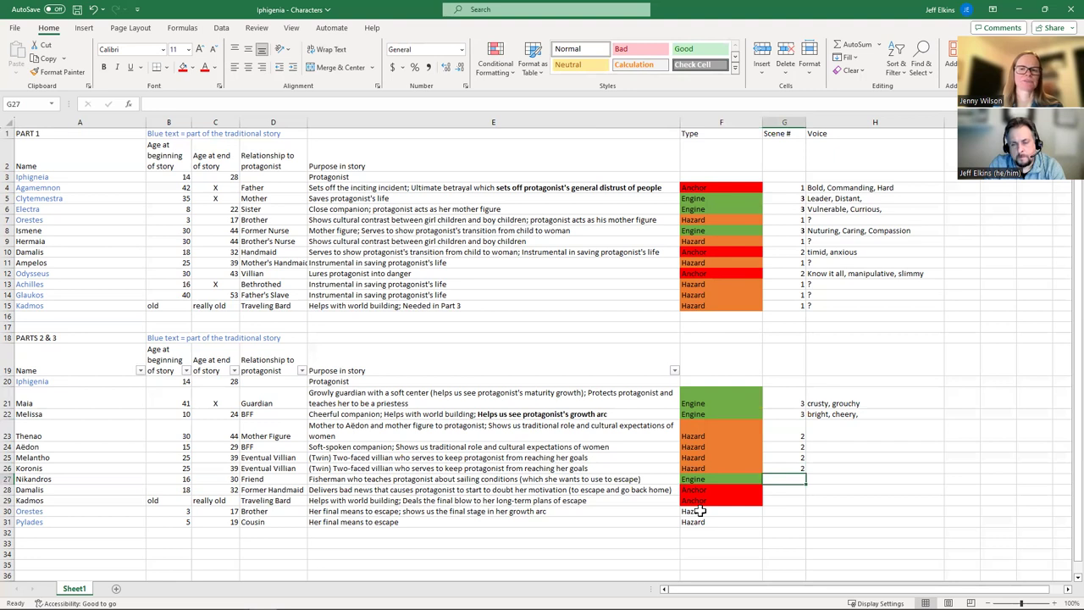
pyautogui.write('2')
pyautogui.press('Return')
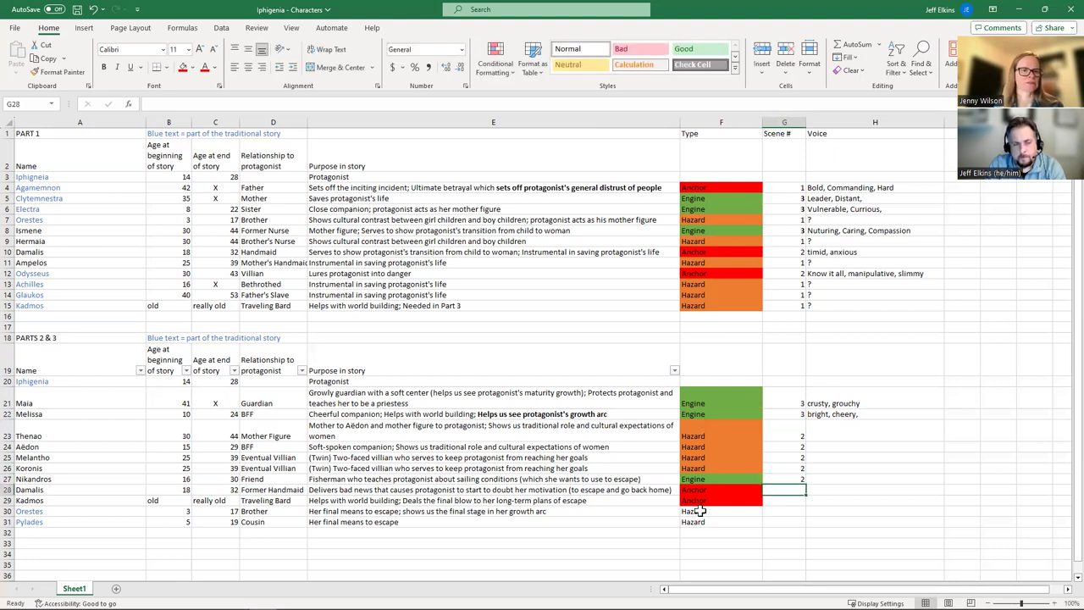
# Enter scene number 1 for Damalis, Kadmos, Orestes and Pylades in G28 through G31
pyautogui.write('1')
pyautogui.press('Return')
pyautogui.write('1')
pyautogui.press('Return')
pyautogui.write('1')
pyautogui.press('Return')
pyautogui.write('1')
pyautogui.press('Return')
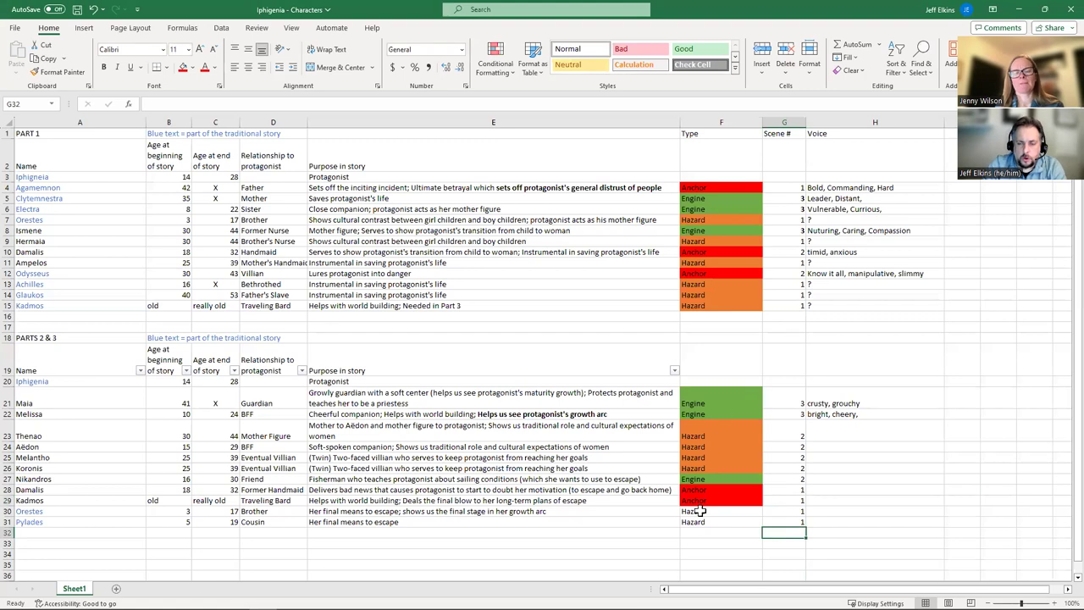
# Fill the Hazard type cells of Orestes and Pylades, F30:F31, with the same orange as the other Hazard cells
pyautogui.moveTo(699, 512); pyautogui.dragTo(698, 520)
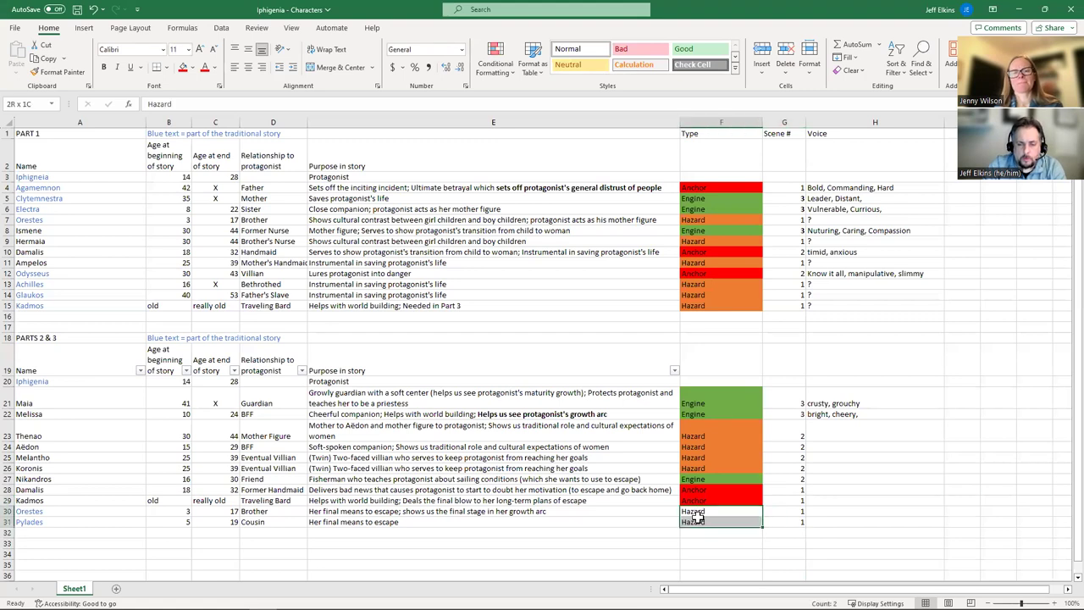
pyautogui.click(193, 68)
pyautogui.click(236, 107)
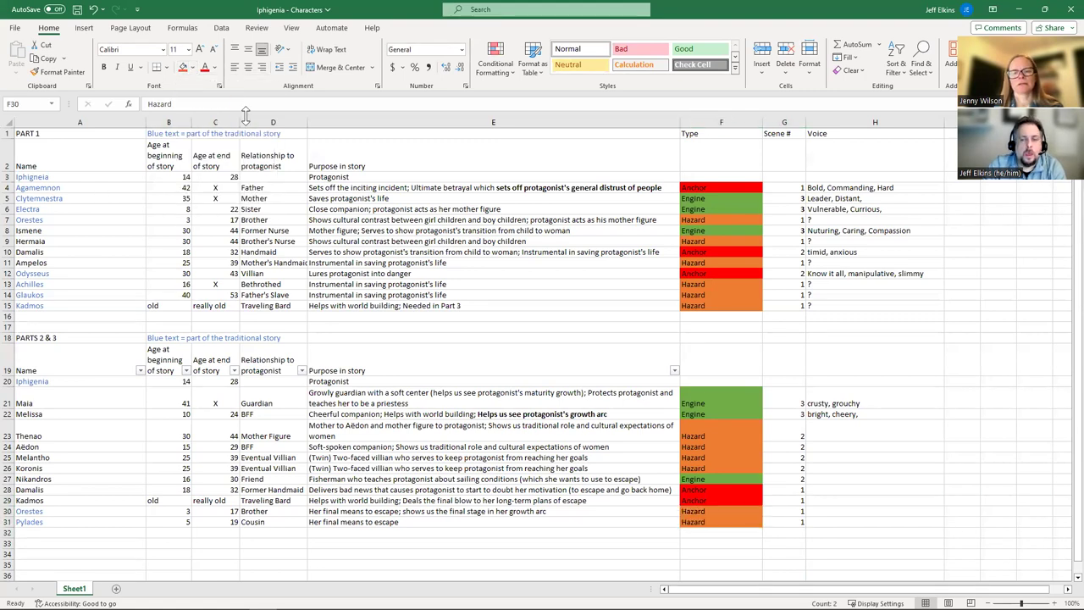
pyautogui.click(815, 466)
pyautogui.click(809, 447)
pyautogui.click(889, 415)
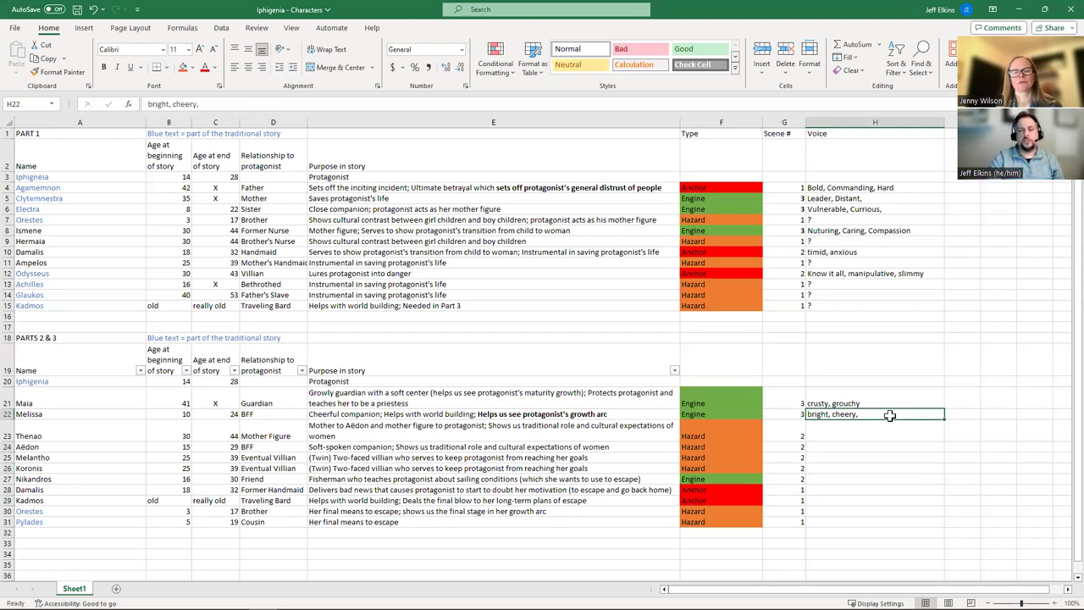
pyautogui.click(713, 396)
pyautogui.moveTo(708, 435); pyautogui.dragTo(856, 481)
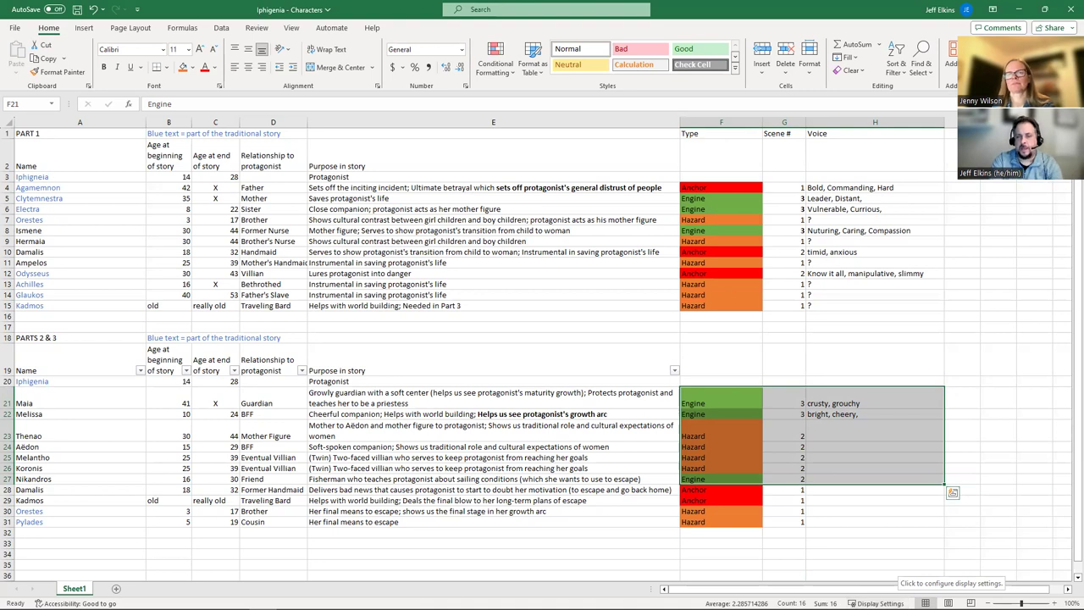
# Enter "Anchor" as the type in F32, in the empty row below Pylades
pyautogui.click(692, 536)
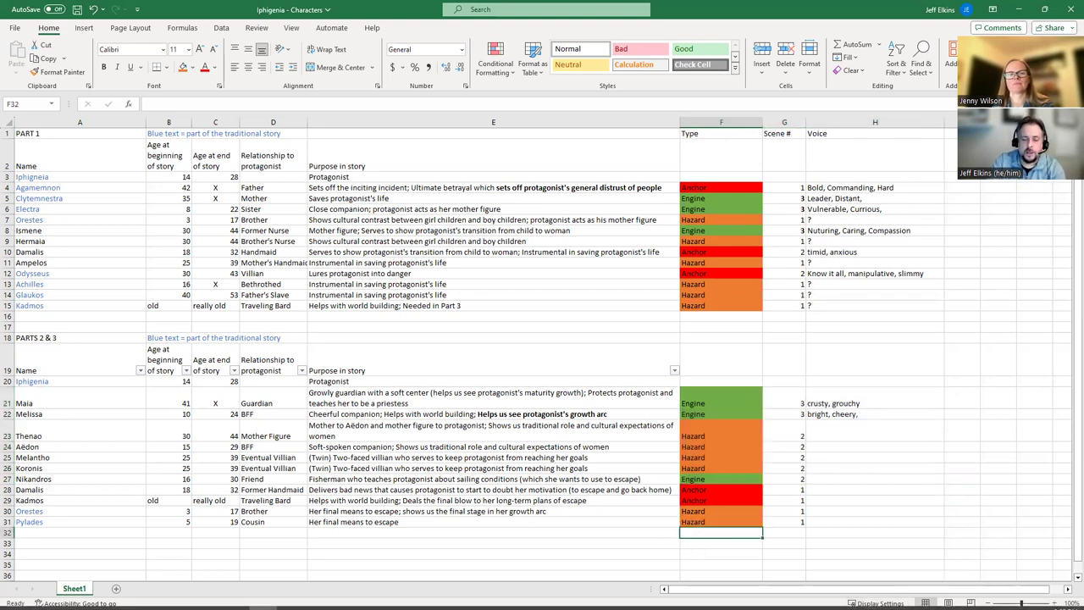
pyautogui.write('Anchor')
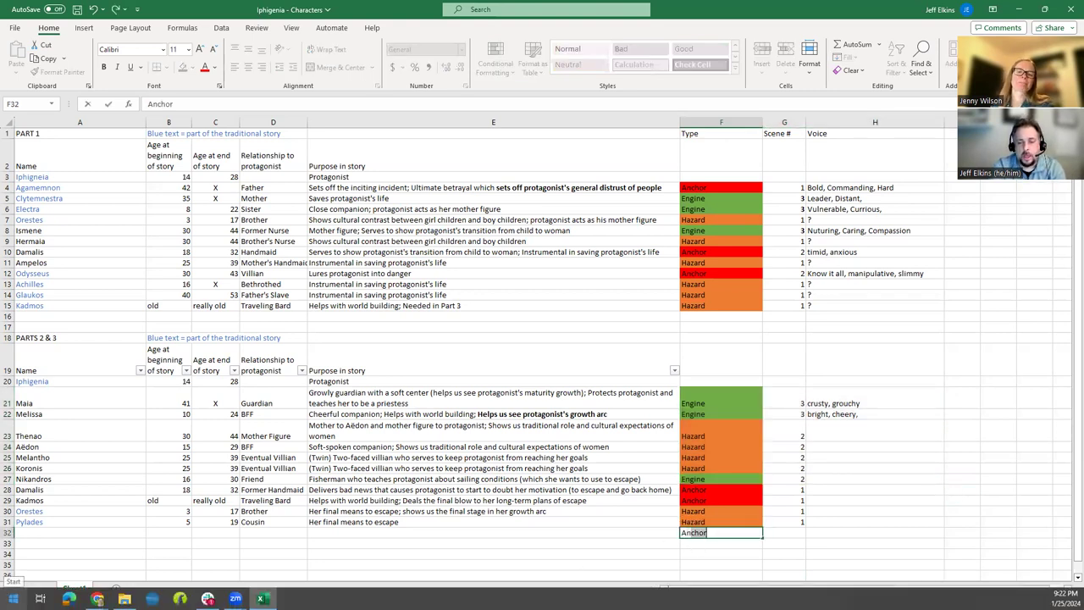
pyautogui.press('Tab')
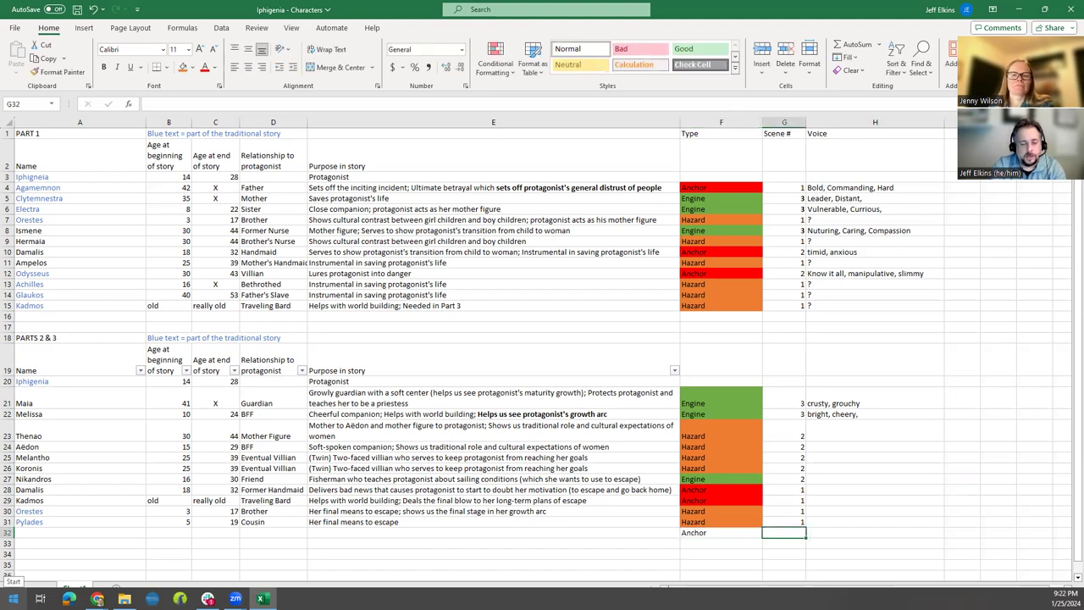
# Enter "2 or 3" as the scene number in G32, replacing the "2/3" entry
pyautogui.write('2/3')
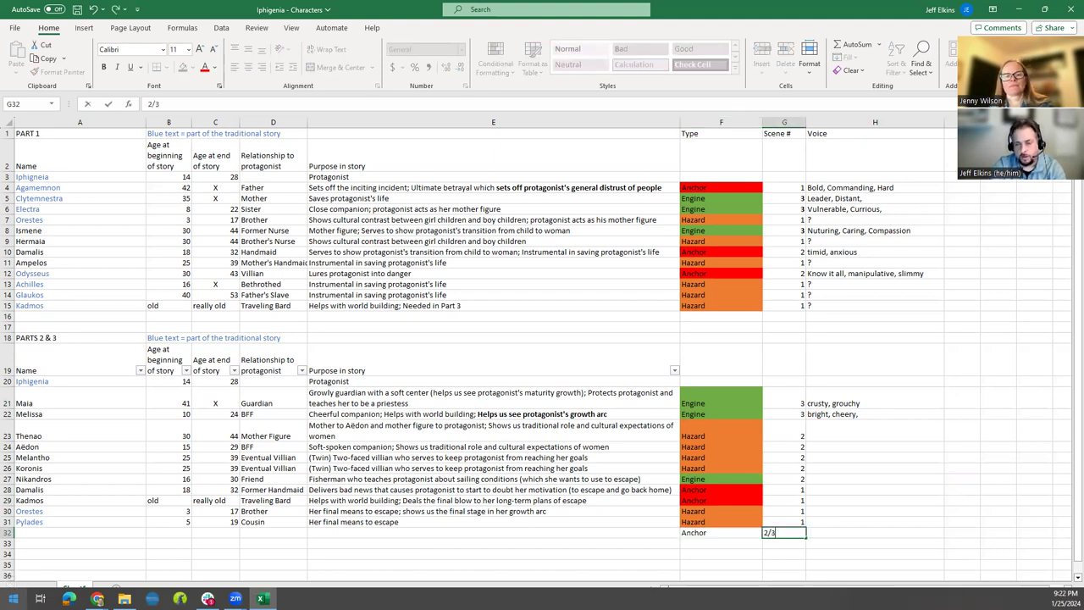
pyautogui.press('Tab')
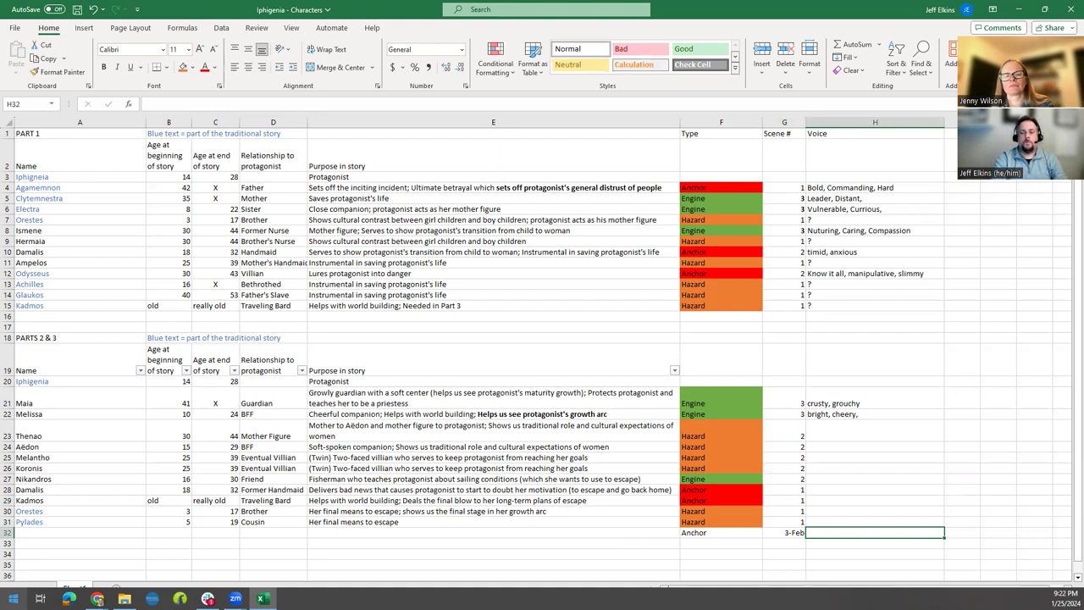
pyautogui.click(784, 532)
pyautogui.write('2 or')
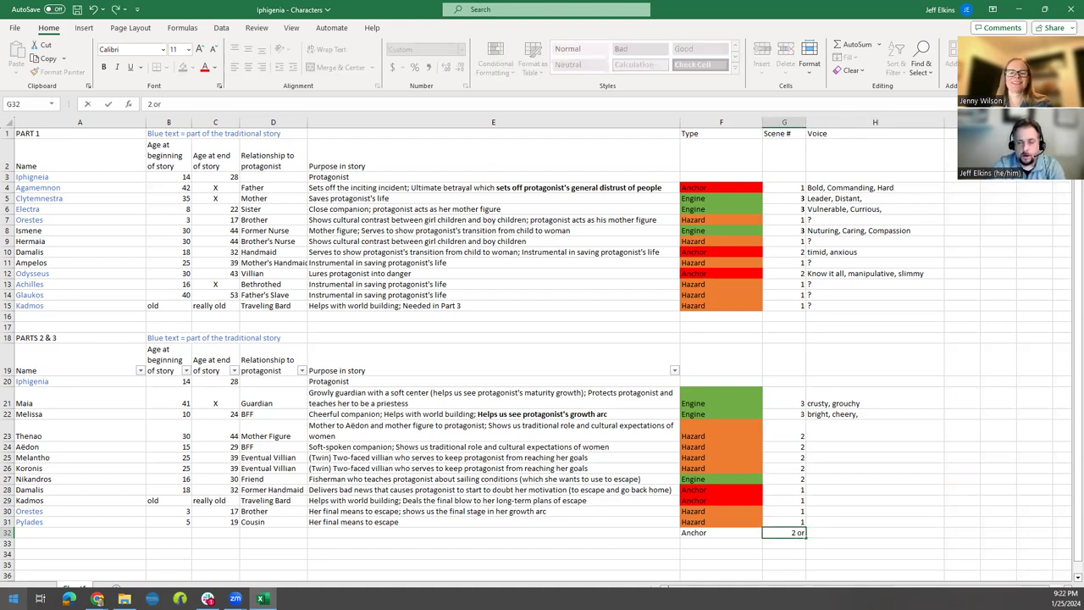
pyautogui.write(' 3')
pyautogui.press('Tab')
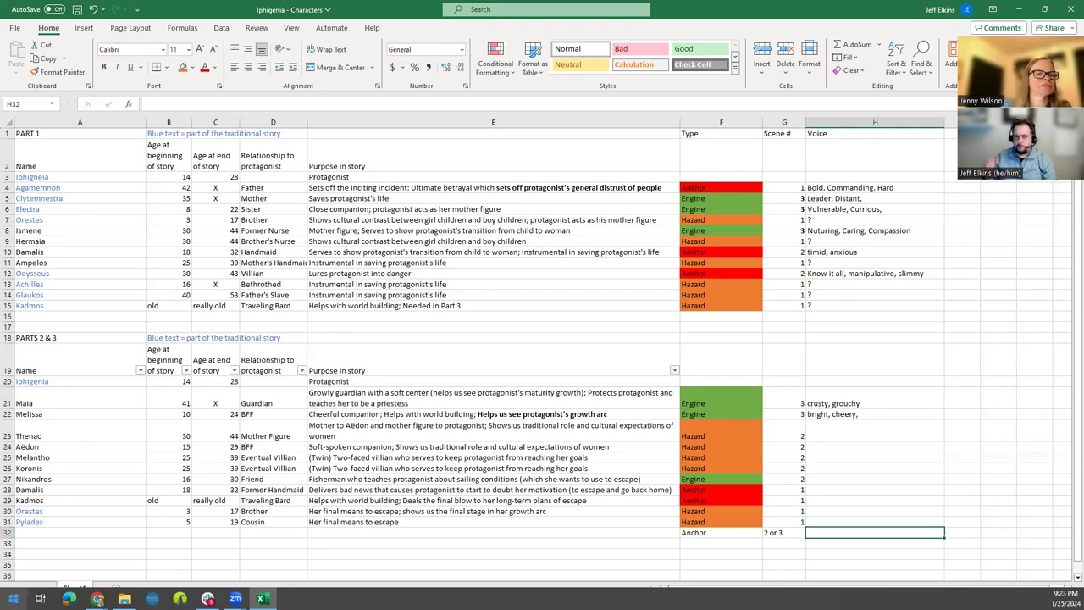
# Enter "King Thoas" as the character name in A32
pyautogui.press('Left')
pyautogui.press('Left')
pyautogui.press('Left')
pyautogui.press('Left')
pyautogui.press('Left')
pyautogui.press('Left')
pyautogui.press('Left')
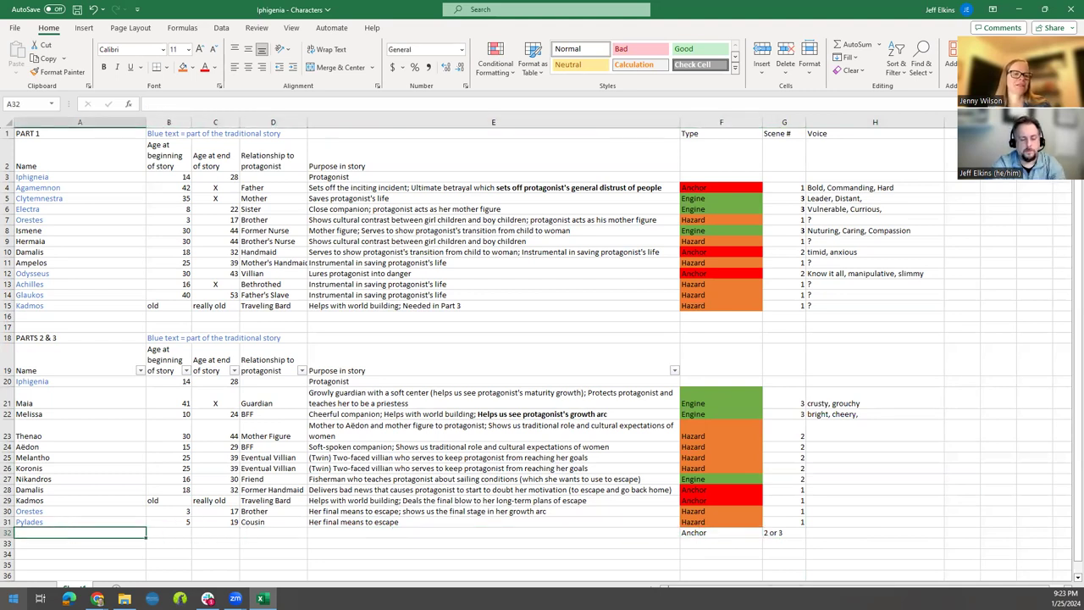
pyautogui.write('King Tho')
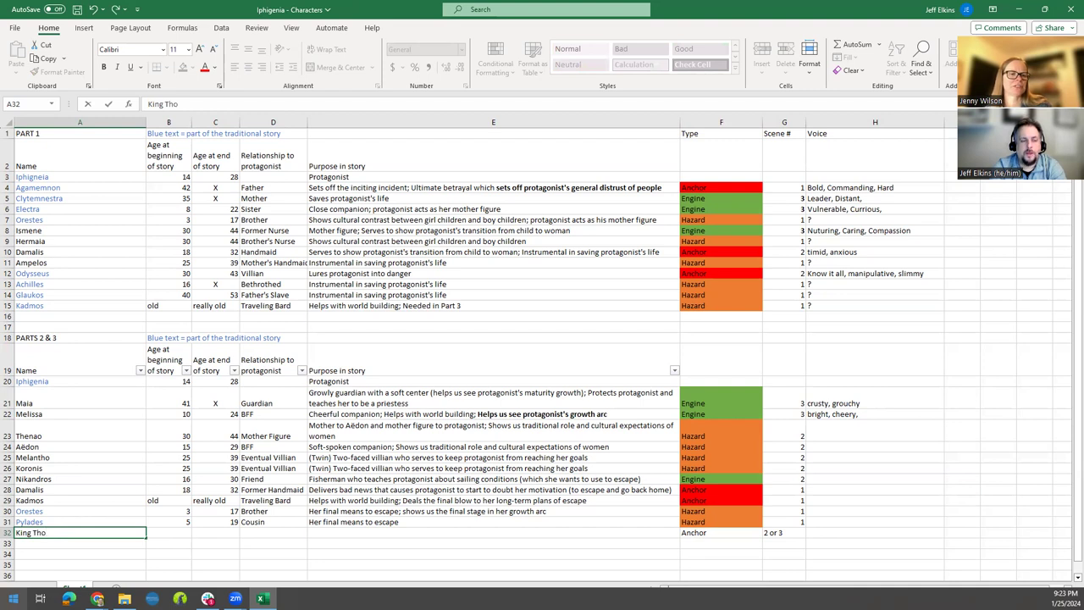
pyautogui.write('as')
pyautogui.press('Tab')
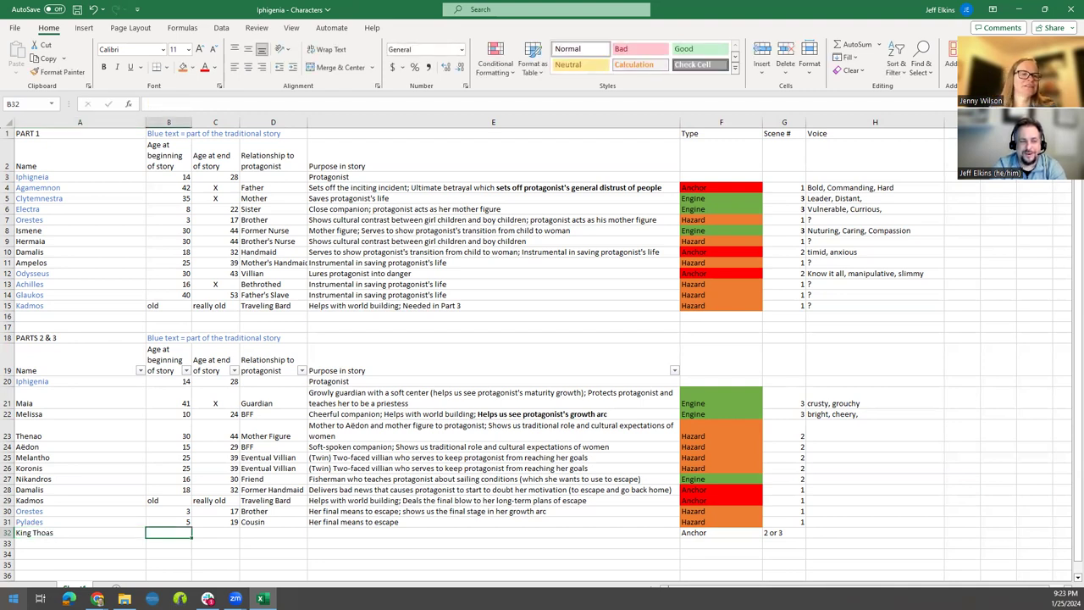
pyautogui.press('Tab')
pyautogui.press('Tab')
# Clear the scene number in G32 and fill King Thoas's Anchor cell F32 with standard red
pyautogui.click(784, 532)
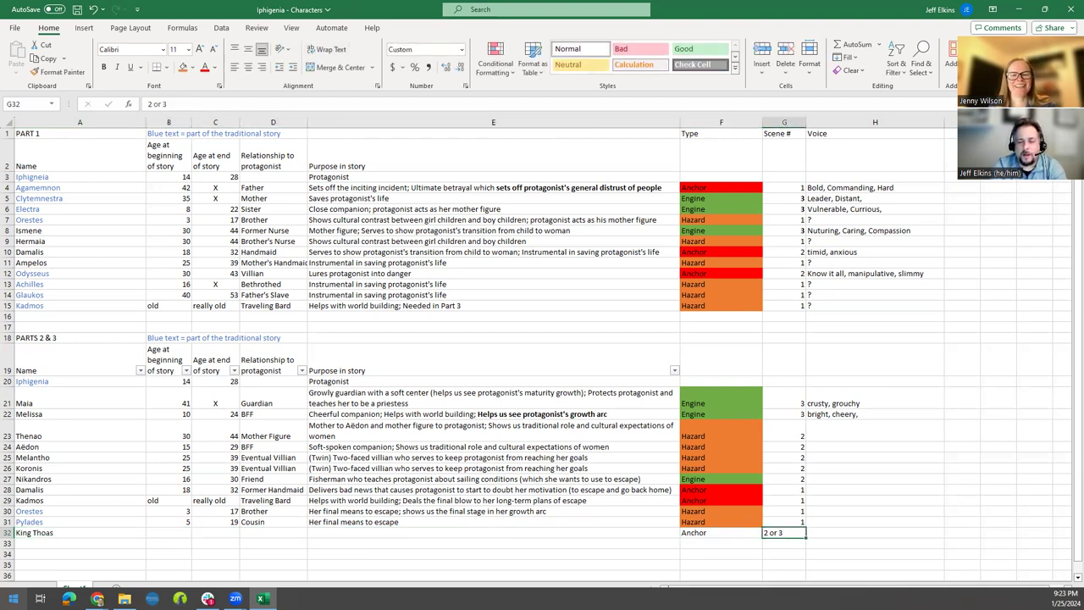
pyautogui.press('BackSpace')
pyautogui.click(721, 531)
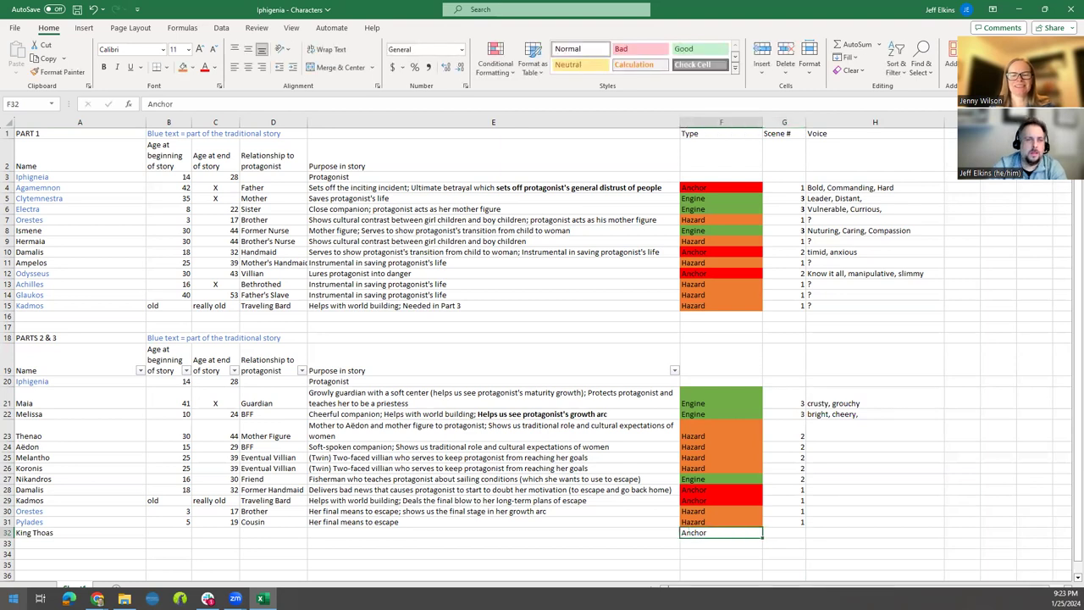
pyautogui.click(193, 70)
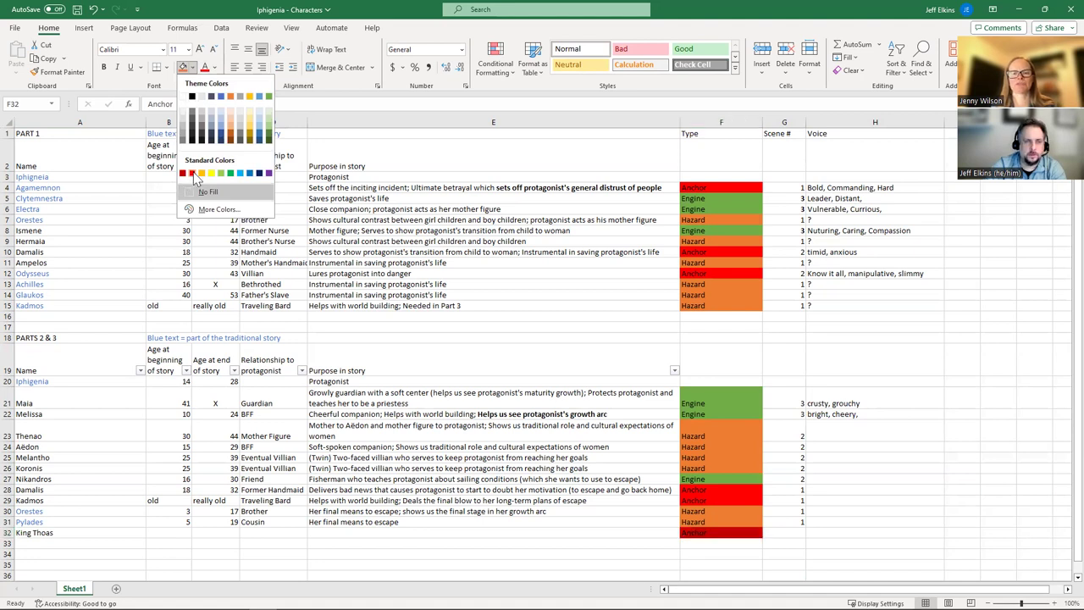
pyautogui.click(193, 173)
# Enter "2 or 3" as King Thoas's scene number in G32
pyautogui.click(798, 534)
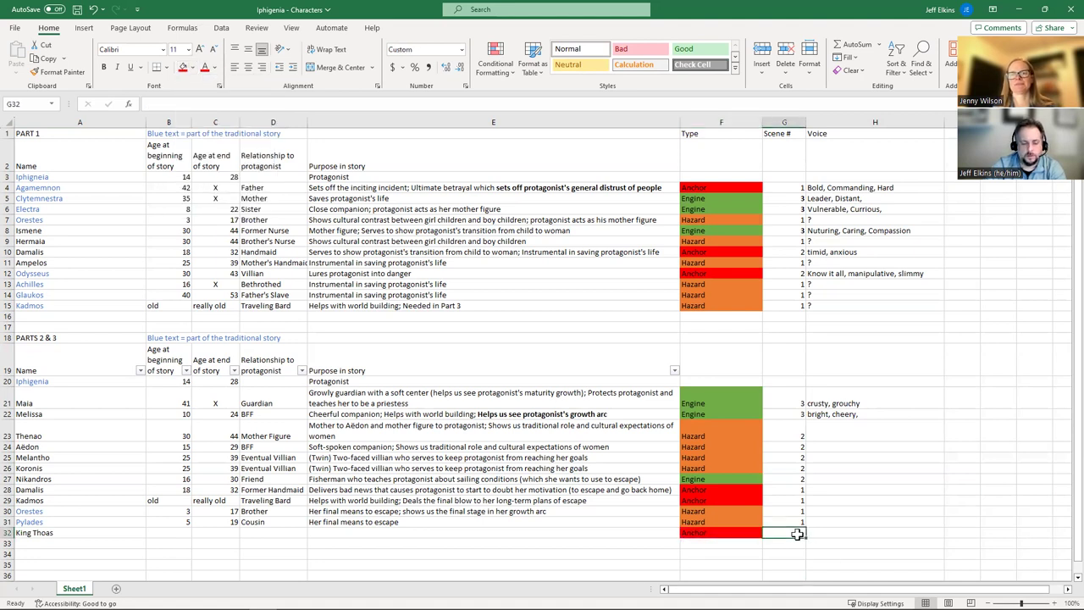
pyautogui.write('2 or')
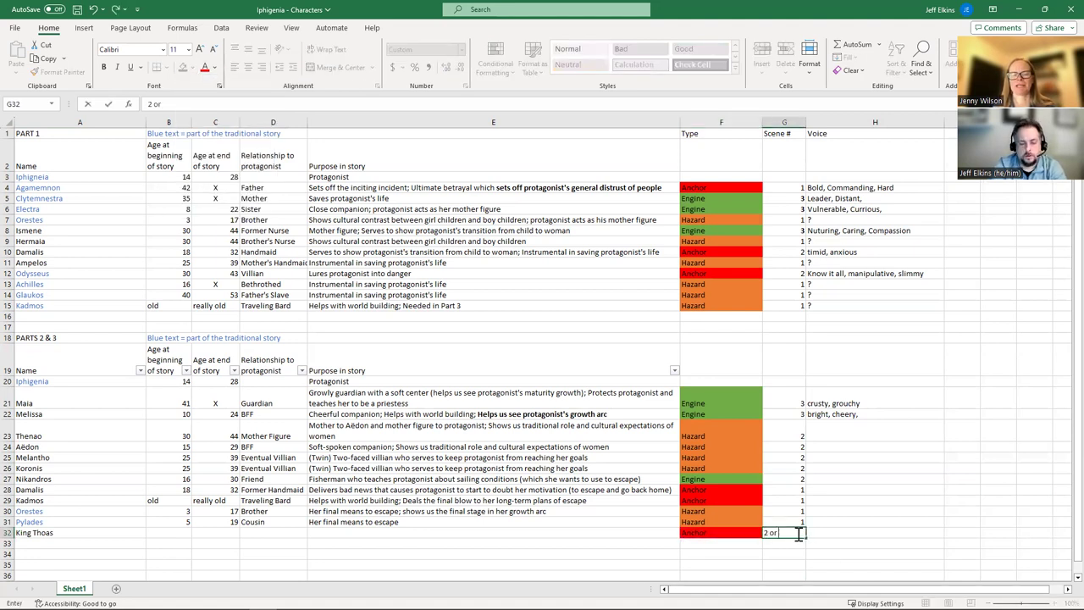
pyautogui.write(' 3')
pyautogui.press('Tab')
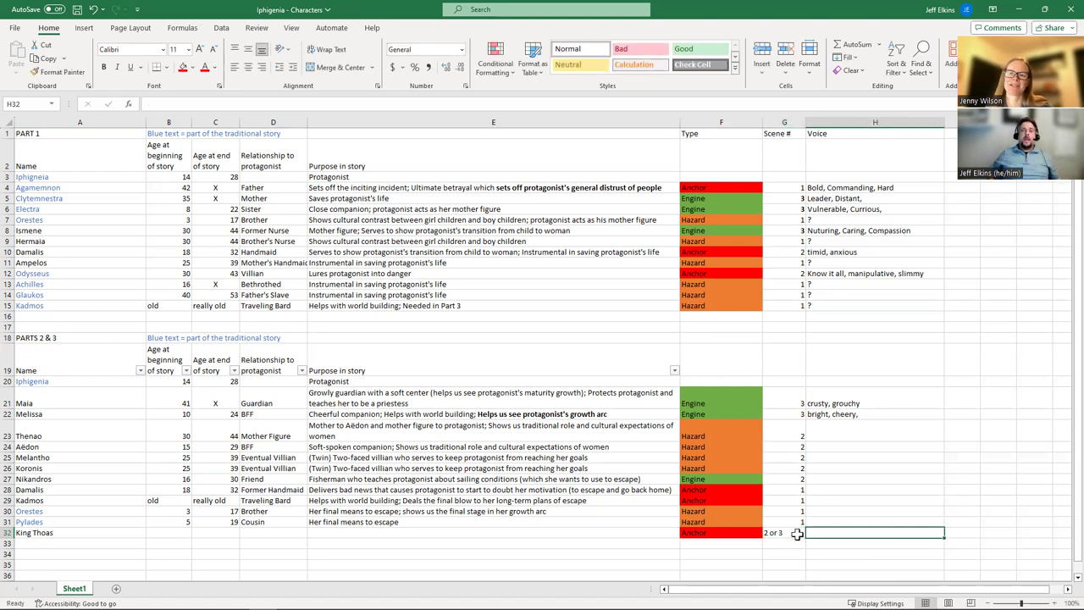
# Review the scene numbers and voice descriptions of Maia and Melissa in rows 21 and 22
pyautogui.moveTo(784, 405); pyautogui.dragTo(786, 415)
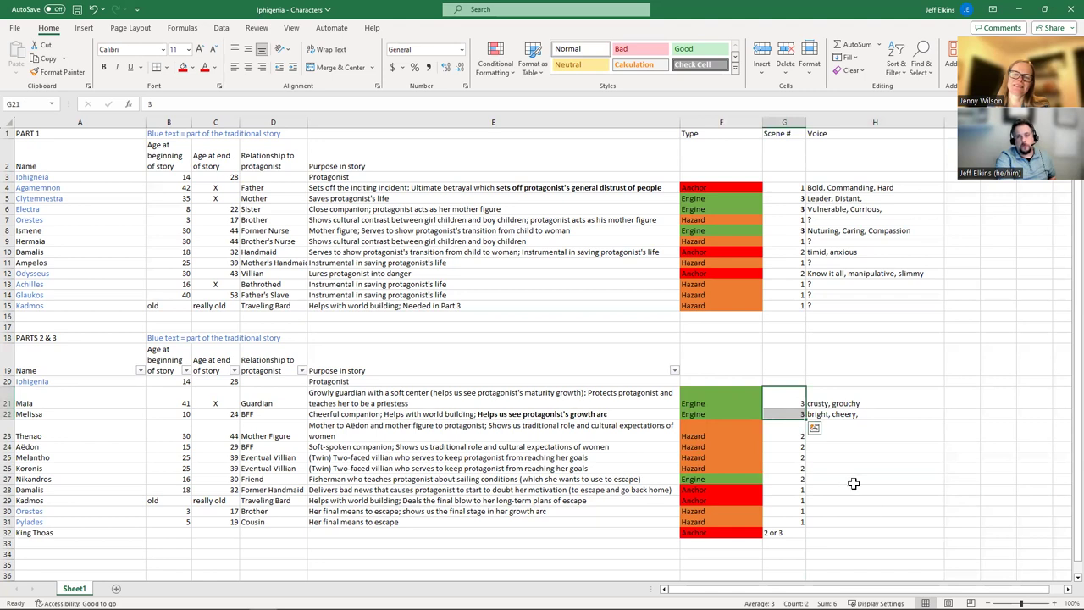
pyautogui.click(869, 511)
pyautogui.click(856, 412)
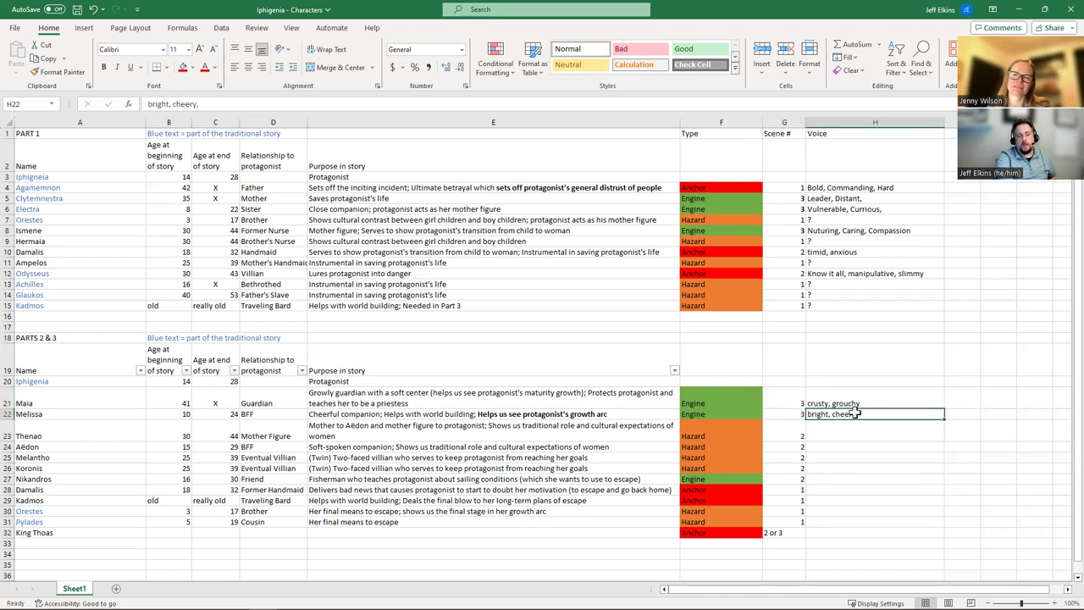
pyautogui.click(869, 397)
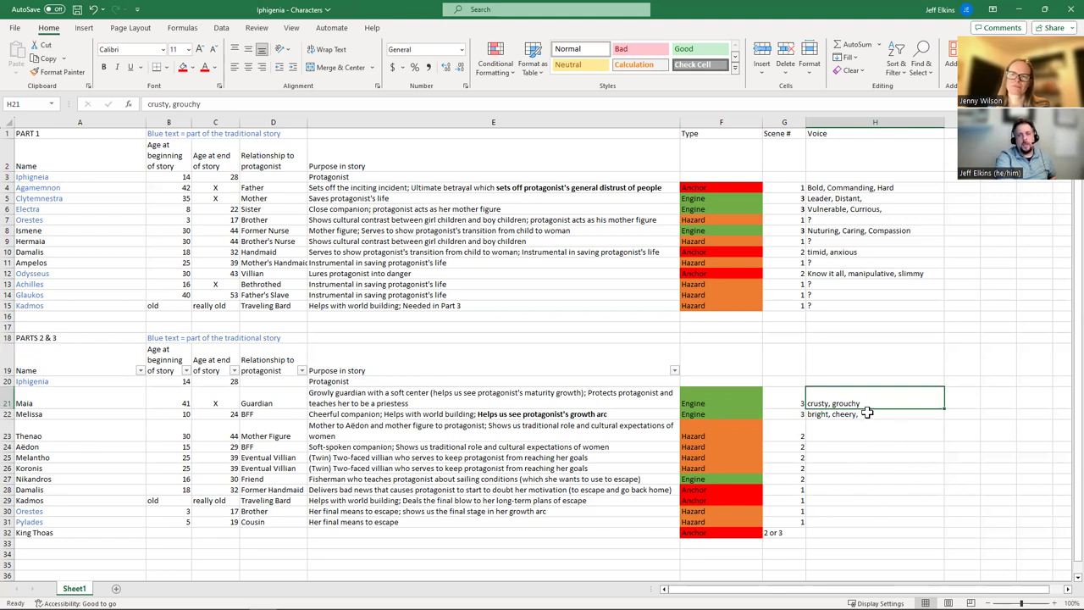
pyautogui.moveTo(782, 407); pyautogui.dragTo(831, 390)
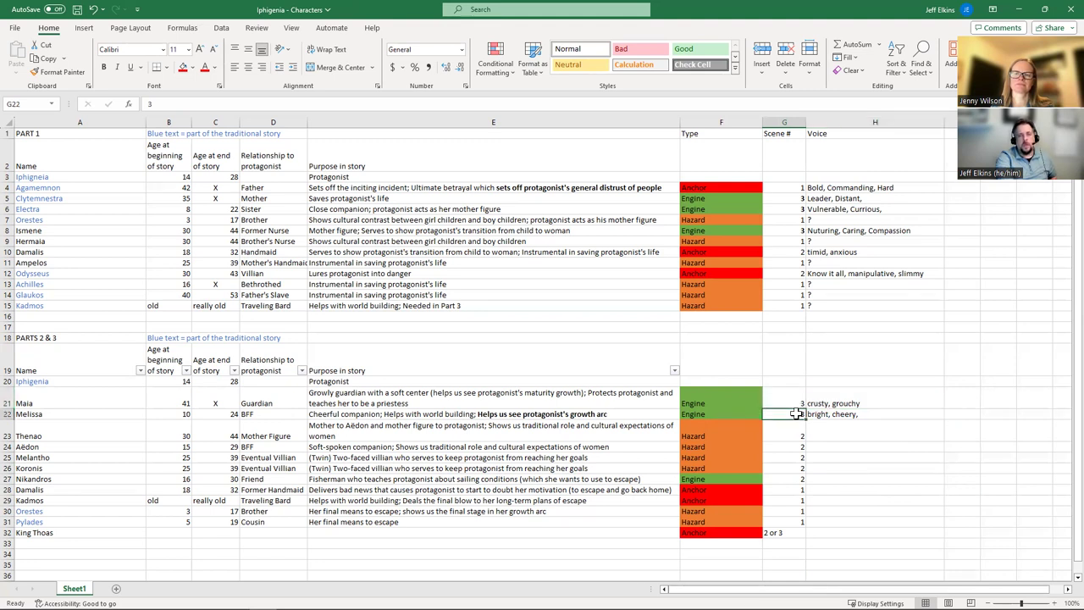
pyautogui.moveTo(796, 415); pyautogui.dragTo(826, 414)
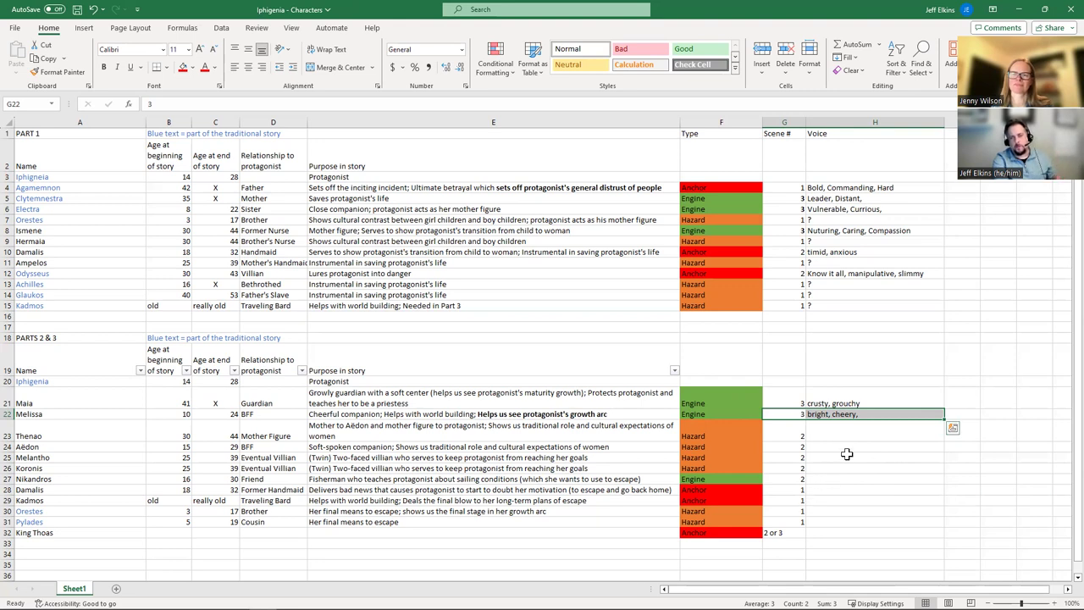
pyautogui.moveTo(94, 535); pyautogui.dragTo(835, 533)
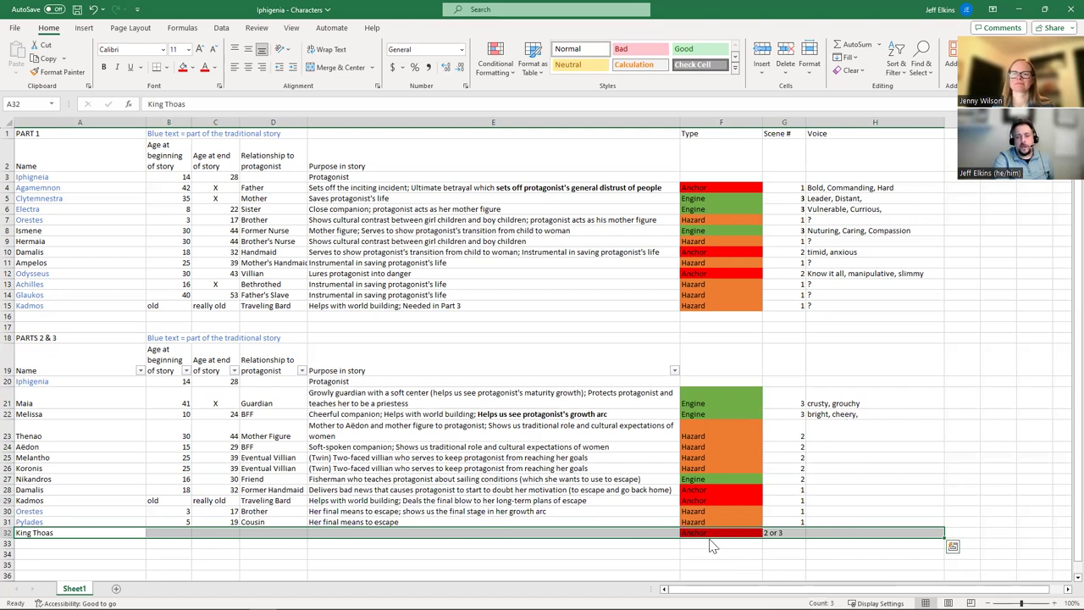
pyautogui.click(771, 534)
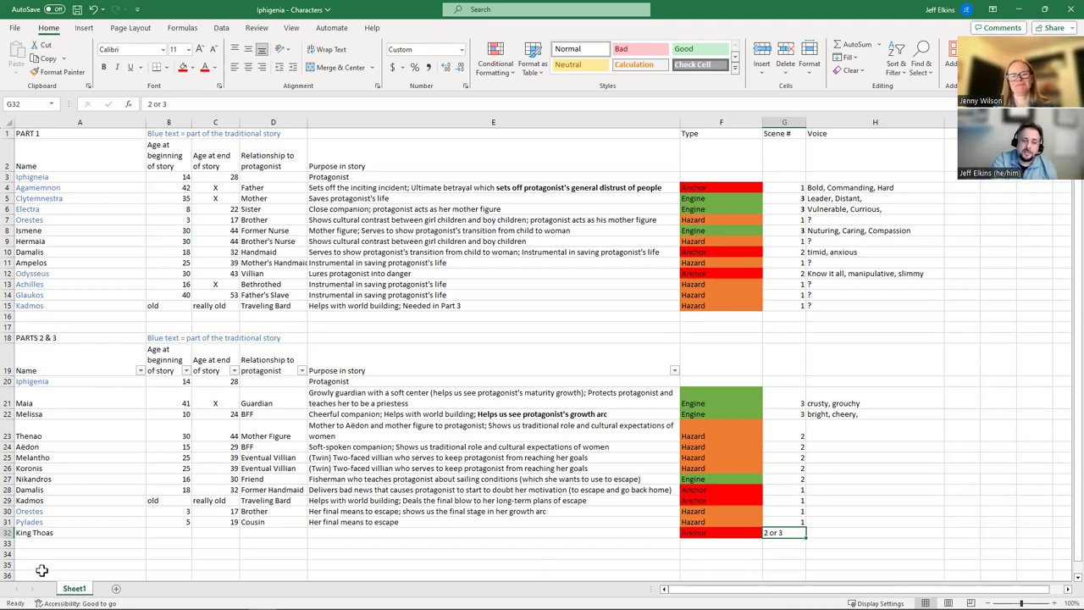
pyautogui.click(39, 532)
pyautogui.scroll(-1, 593, 508)
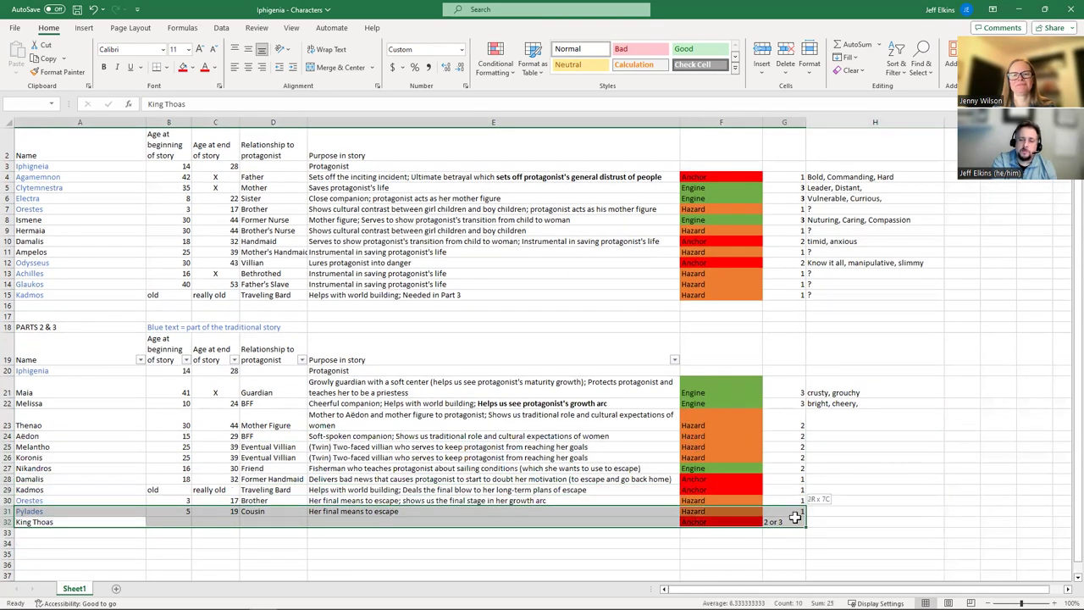
pyautogui.click(842, 525)
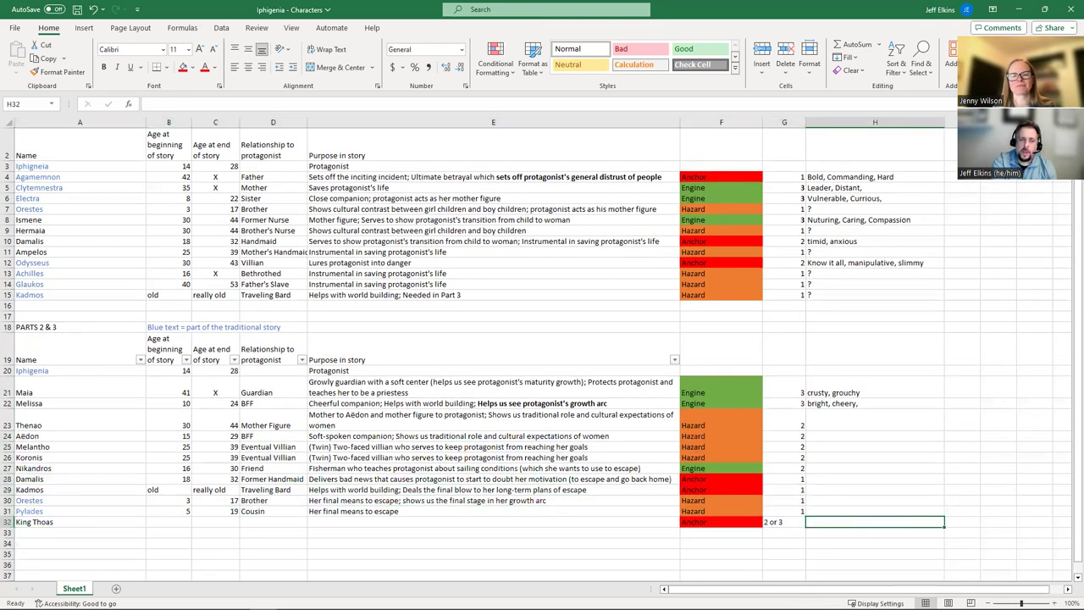
# Enter "Lacky" as a new character name in A33, directly below King Thoas
pyautogui.click(55, 529)
pyautogui.click(56, 522)
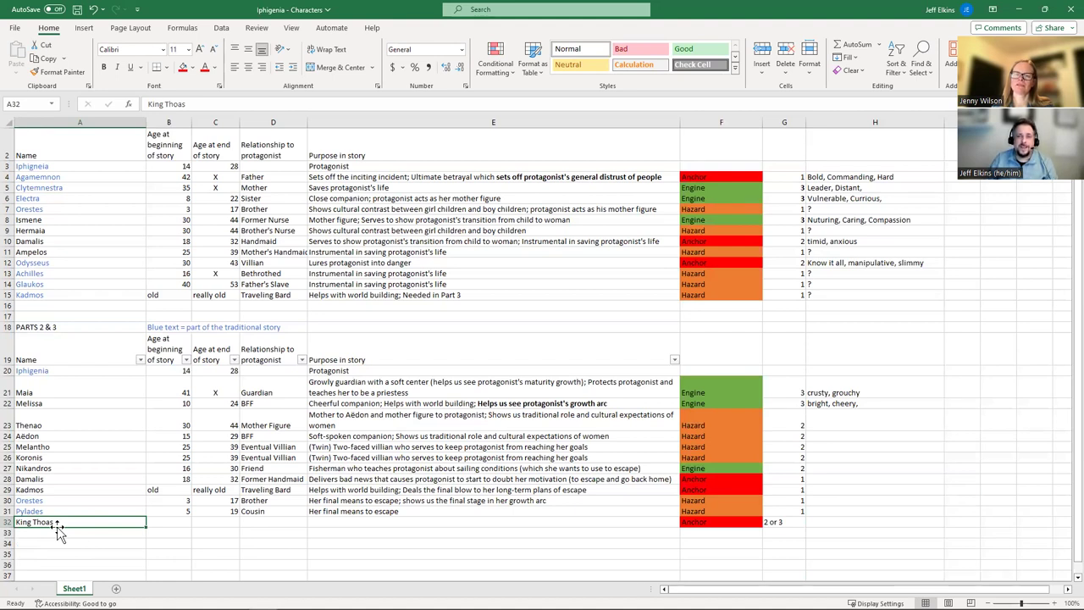
pyautogui.press('Down')
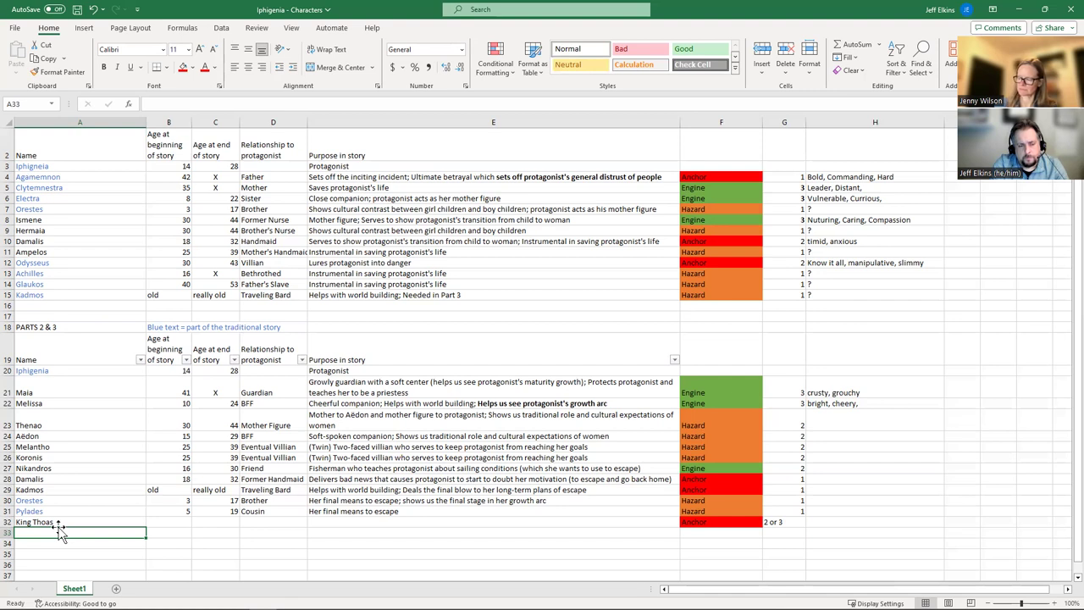
pyautogui.write('Lacky')
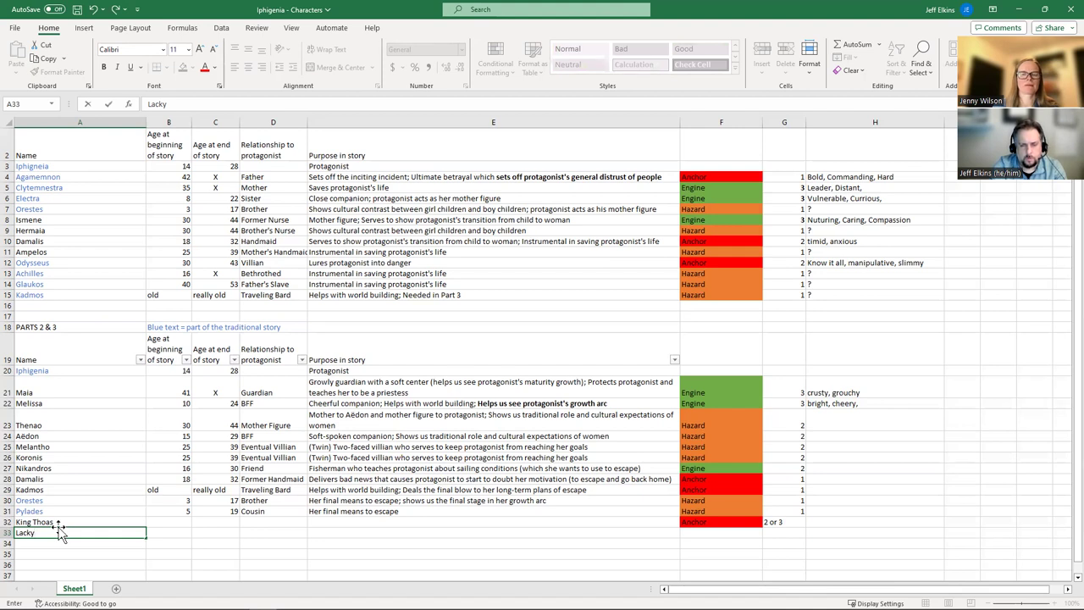
# Enter "2 or 3" as Lacky's scene number in G33
pyautogui.press('Tab')
pyautogui.press('Tab')
pyautogui.press('Tab')
pyautogui.press('Tab')
pyautogui.press('Tab')
pyautogui.press('Tab')
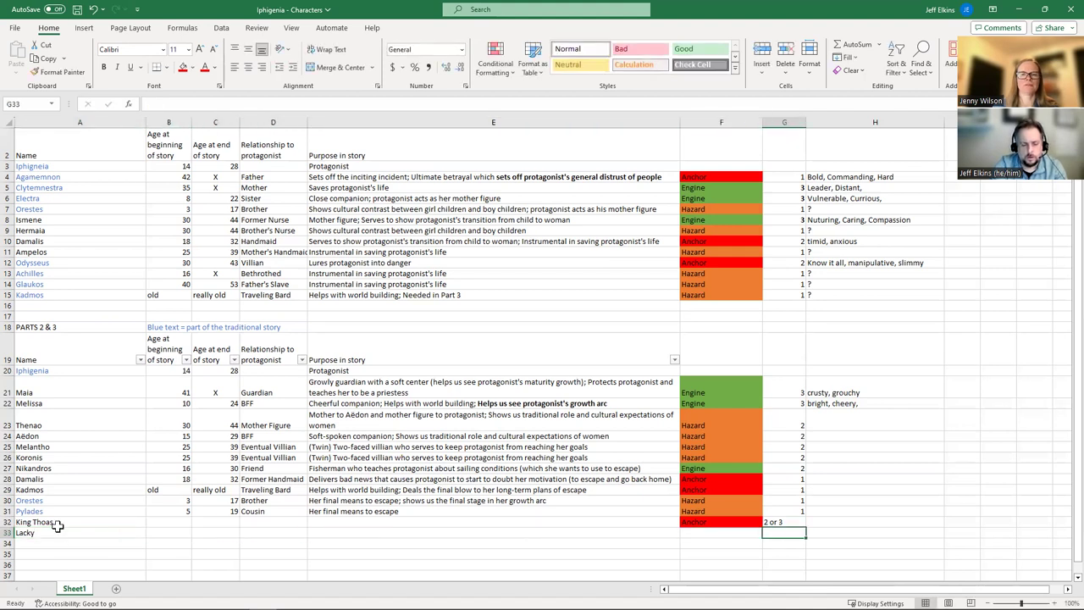
pyautogui.write('2 or 3')
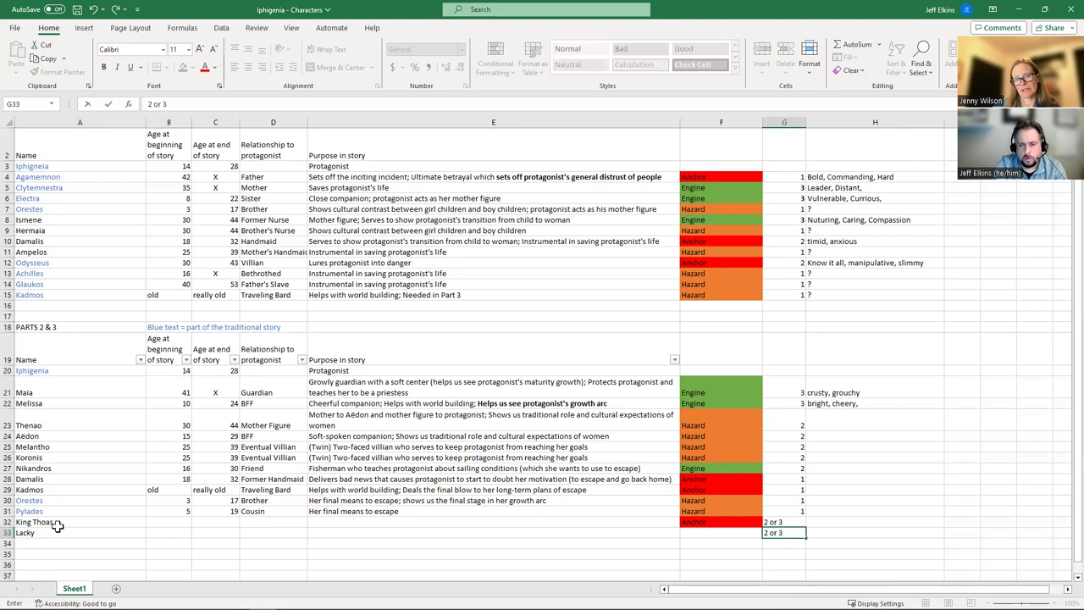
# Classify Lacky as "Anchor" in the Type cell F33
pyautogui.hotkey('shift', 'Tab')
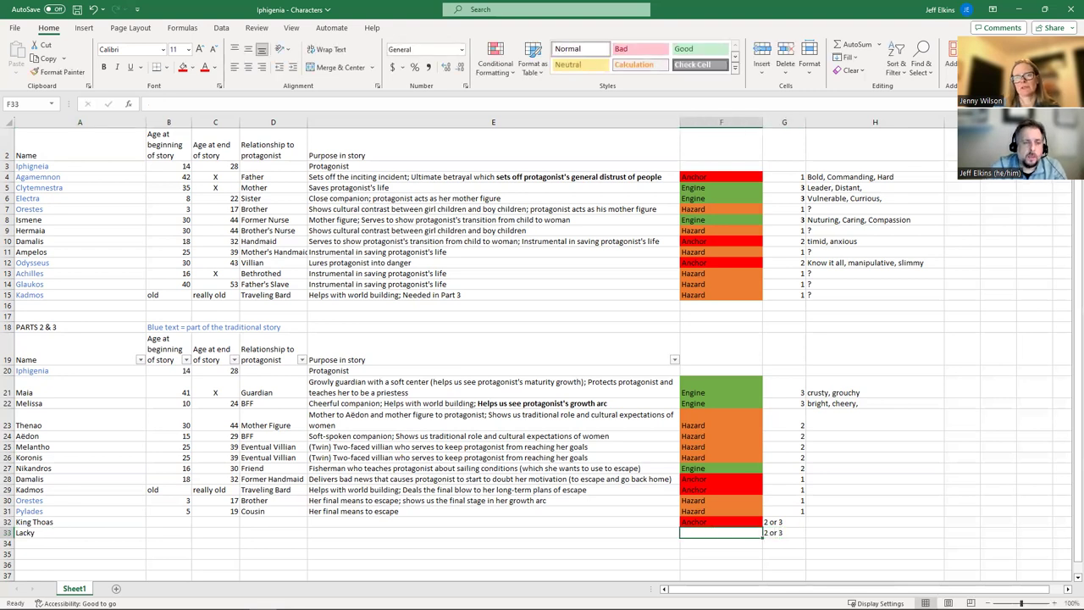
pyautogui.write('Anchor')
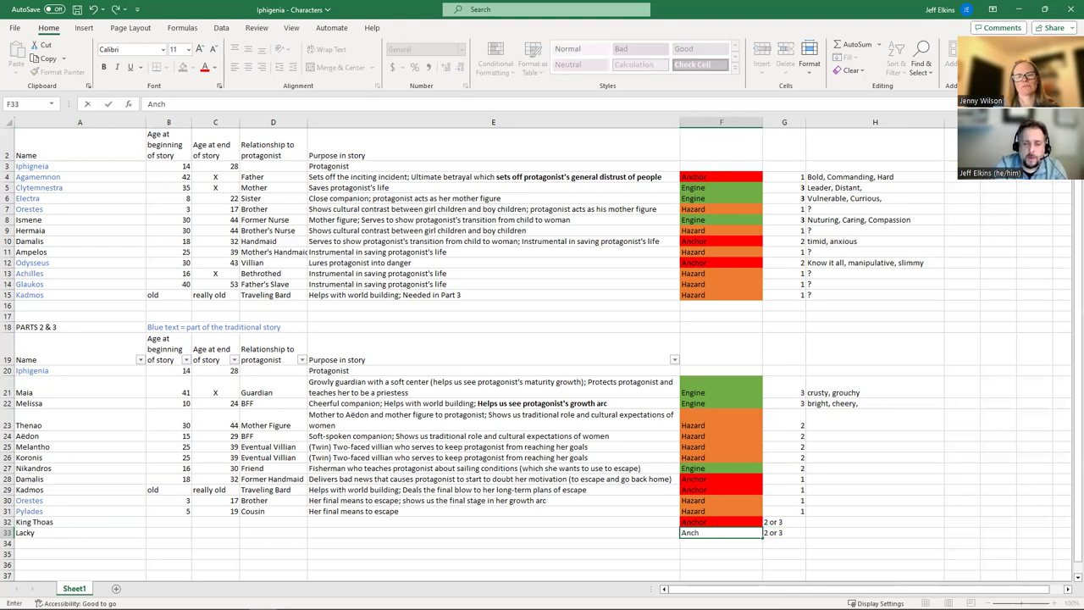
pyautogui.click(785, 342)
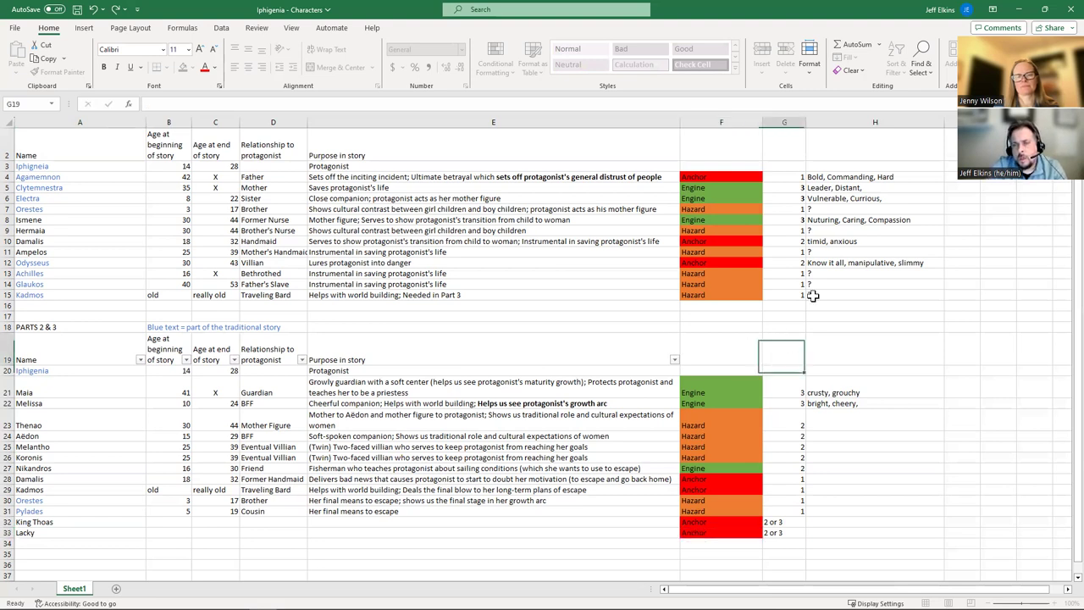
# Fill Agamemnon's scene number cell G4 with blue
pyautogui.click(801, 176)
pyautogui.click(192, 67)
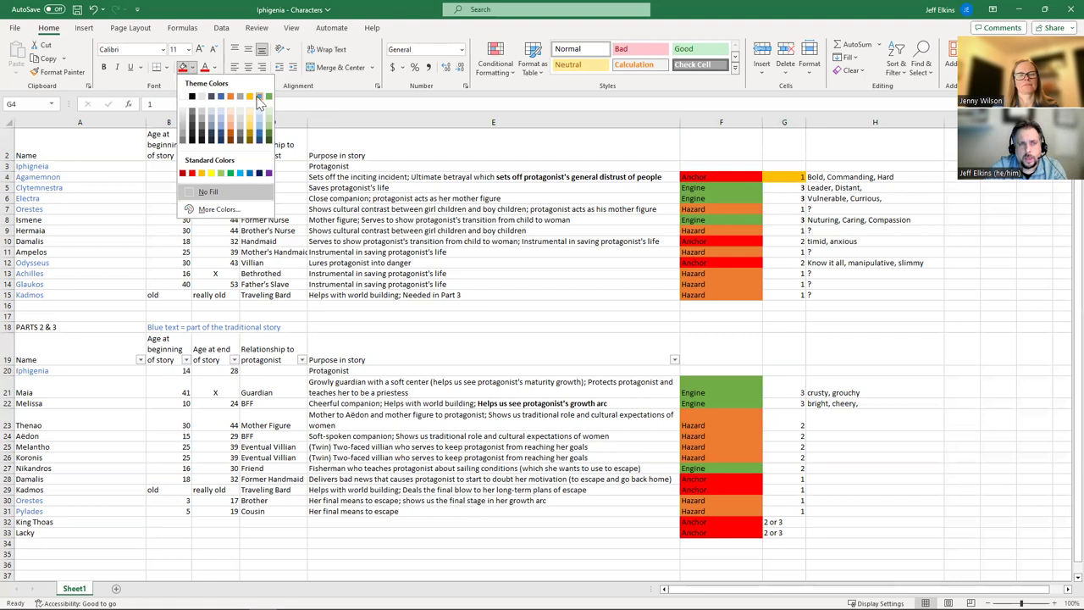
pyautogui.click(267, 97)
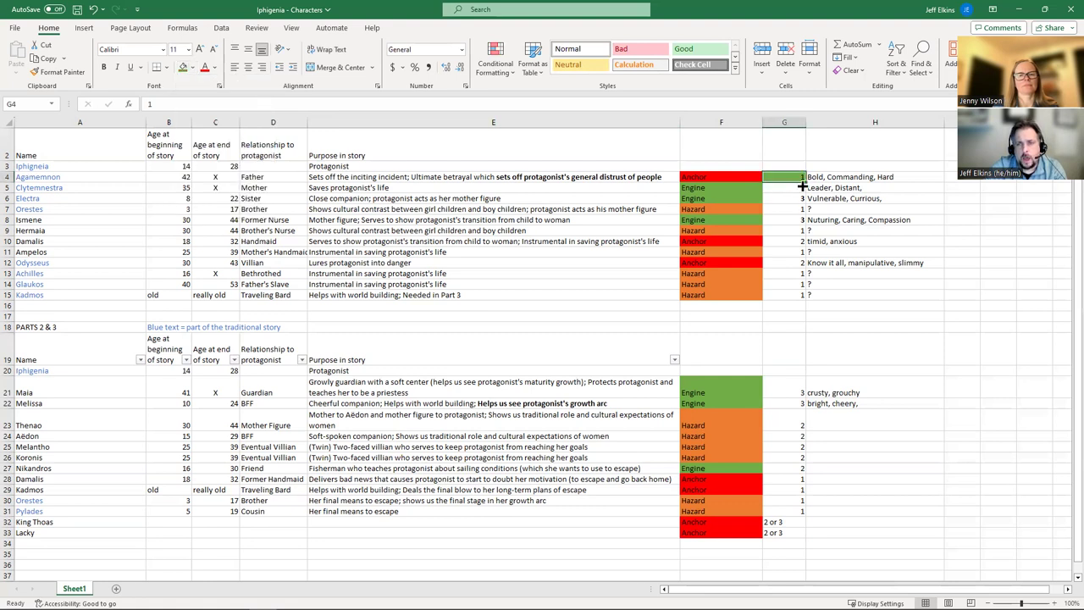
pyautogui.click(192, 67)
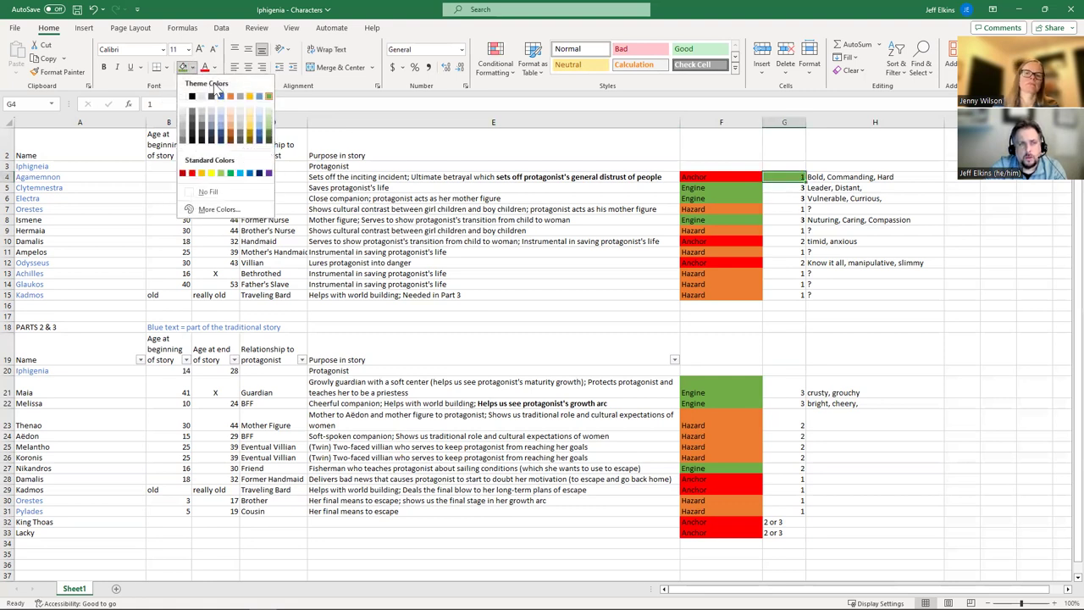
pyautogui.click(263, 117)
# Fill all other cells with scene number 1 (G7, G9, G11, G13:G15 and G28:G31) with the same blue
pyautogui.click(792, 209)
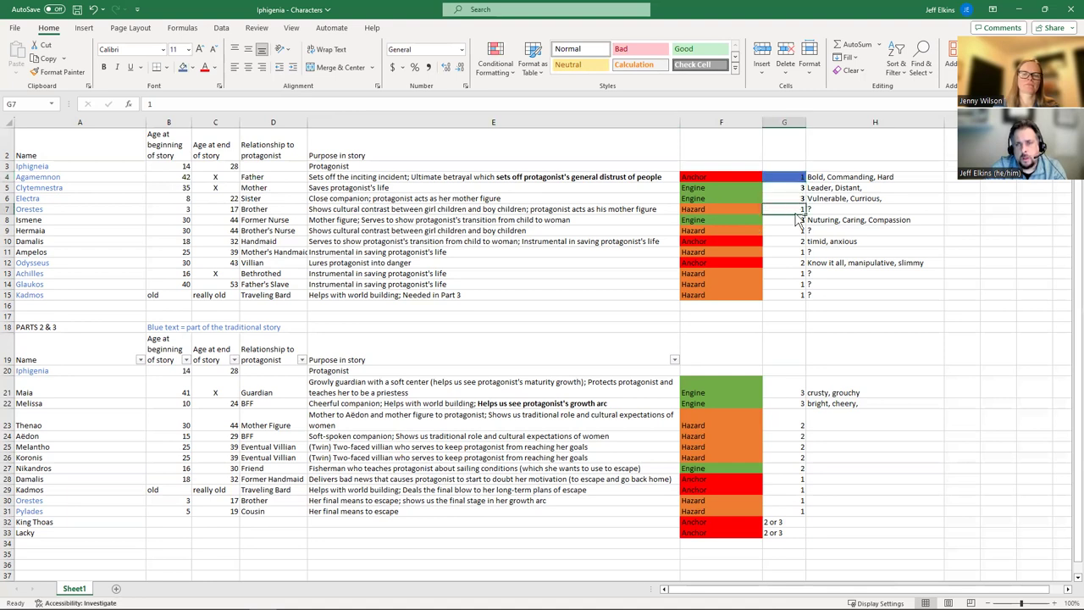
pyautogui.keyDown('ctrl'); pyautogui.click(789, 230); pyautogui.keyUp('ctrl')
pyautogui.keyDown('ctrl'); pyautogui.click(797, 251); pyautogui.keyUp('ctrl')
pyautogui.keyDown('ctrl'); pyautogui.click(796, 274); pyautogui.keyUp('ctrl')
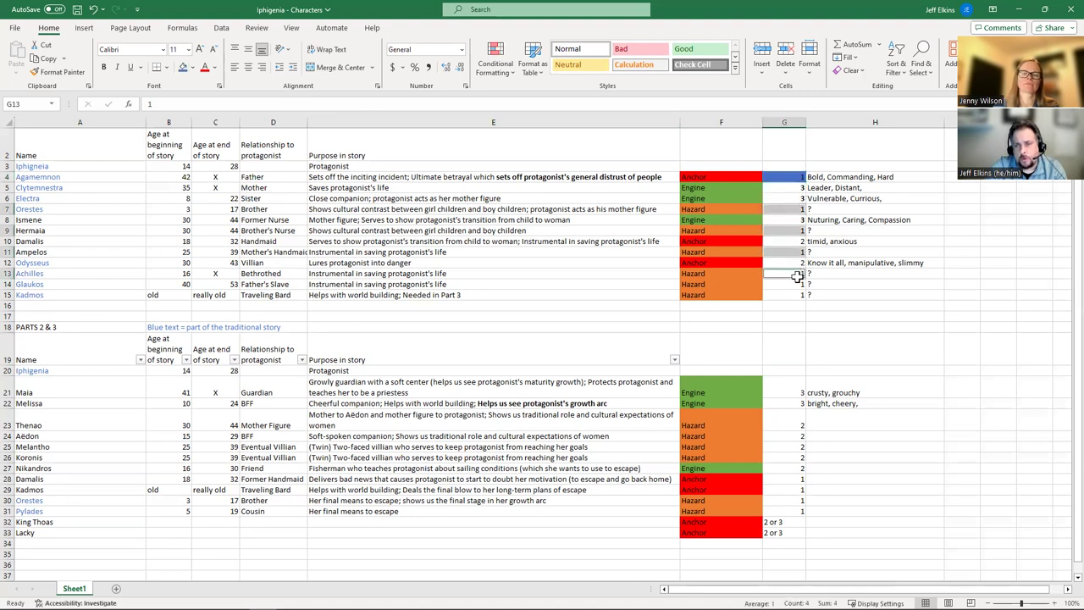
pyautogui.keyDown('ctrl'); pyautogui.click(790, 284); pyautogui.keyUp('ctrl')
pyautogui.keyDown('ctrl'); pyautogui.click(789, 295); pyautogui.keyUp('ctrl')
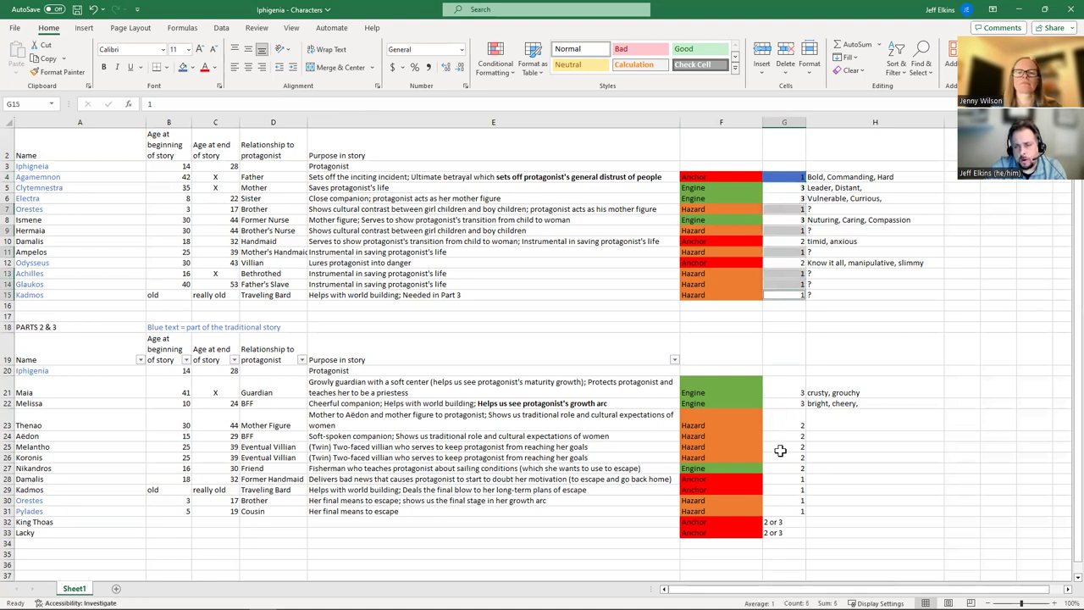
pyautogui.keyDown('ctrl'); pyautogui.click(781, 481); pyautogui.keyUp('ctrl')
pyautogui.keyDown('ctrl'); pyautogui.click(781, 490); pyautogui.keyUp('ctrl')
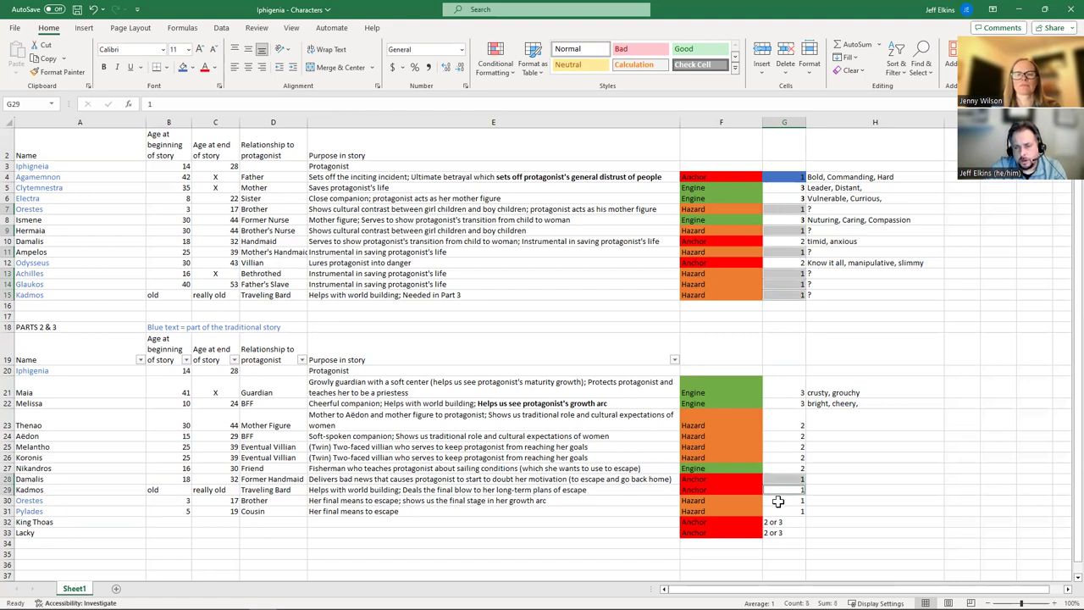
pyautogui.keyDown('ctrl'); pyautogui.click(776, 501); pyautogui.keyUp('ctrl')
pyautogui.keyDown('ctrl'); pyautogui.click(775, 512); pyautogui.keyUp('ctrl')
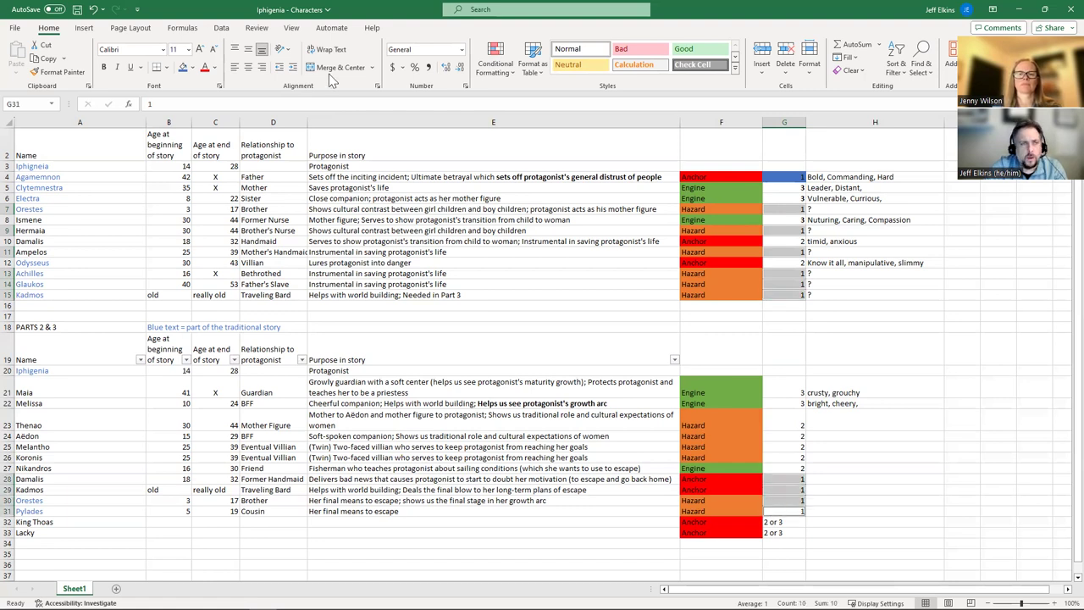
pyautogui.click(183, 67)
pyautogui.click(813, 389)
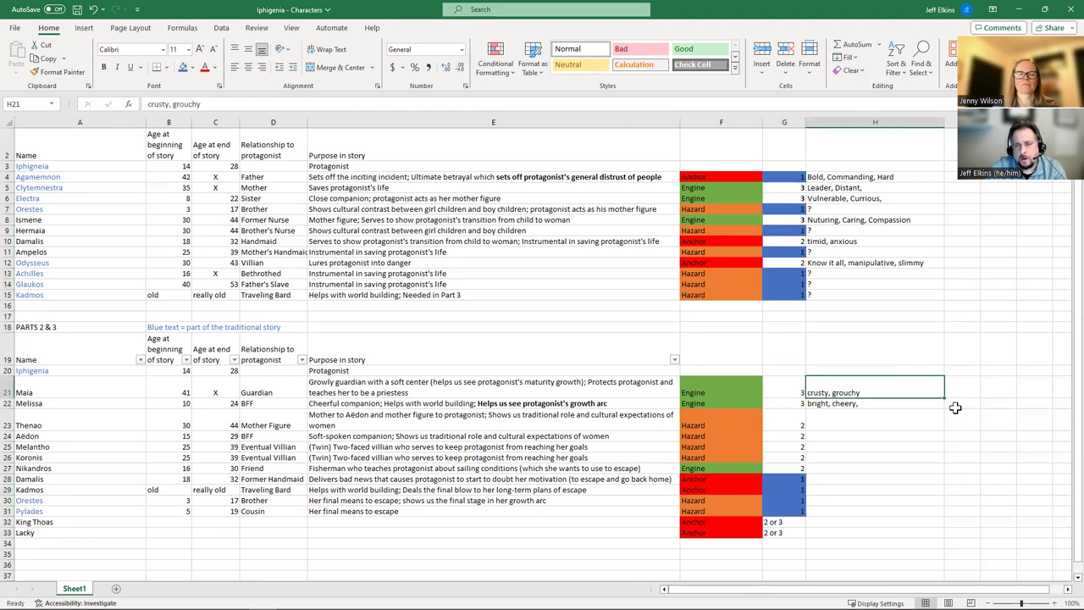
pyautogui.moveTo(788, 402); pyautogui.dragTo(788, 394)
pyautogui.keyDown('ctrl'); pyautogui.click(788, 187); pyautogui.keyUp('ctrl')
pyautogui.keyDown('ctrl'); pyautogui.click(787, 198); pyautogui.keyUp('ctrl')
pyautogui.keyDown('ctrl'); pyautogui.click(791, 219); pyautogui.keyUp('ctrl')
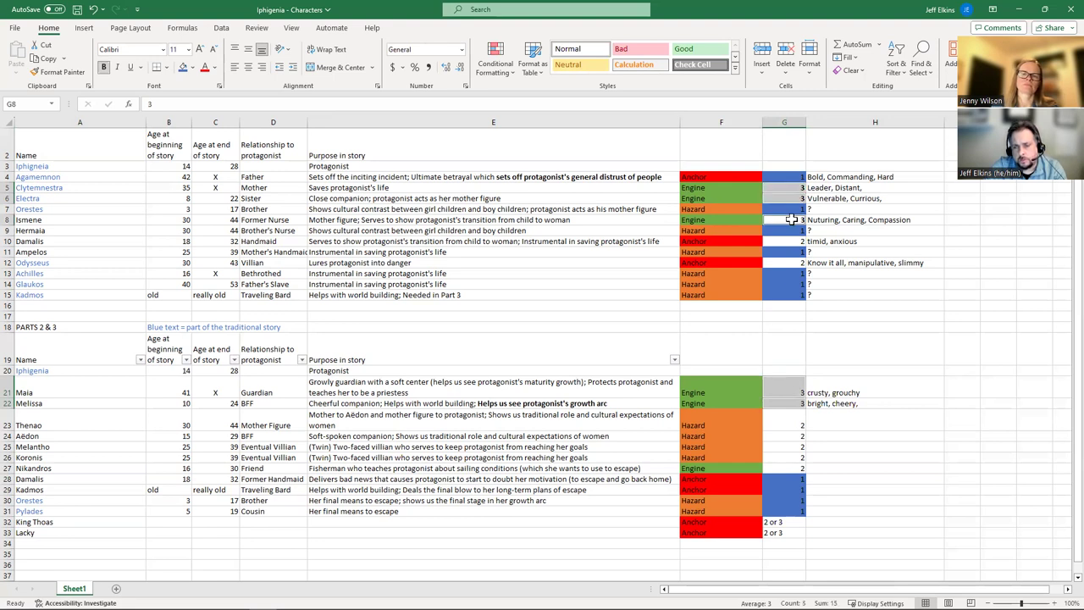
pyautogui.keyDown('ctrl'); pyautogui.click(773, 522); pyautogui.keyUp('ctrl')
pyautogui.keyDown('ctrl'); pyautogui.click(784, 543); pyautogui.keyUp('ctrl')
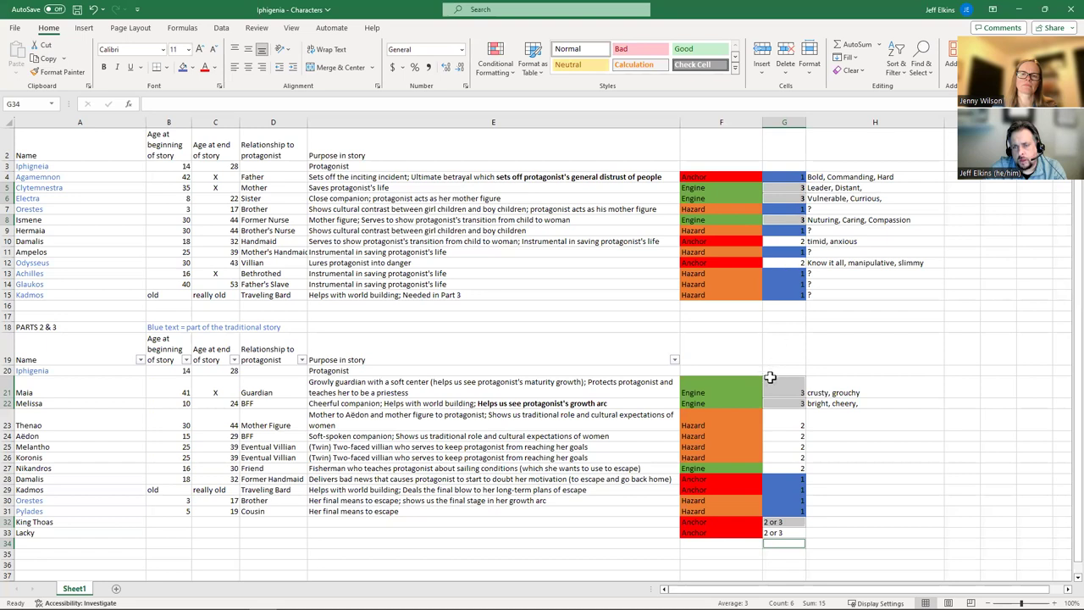
# Select the scene number cells of King Thoas, Lacky, Clytemnestra, Electra, Ismene, Damalis in row 10 and Odysseus together
pyautogui.moveTo(774, 522); pyautogui.dragTo(776, 533)
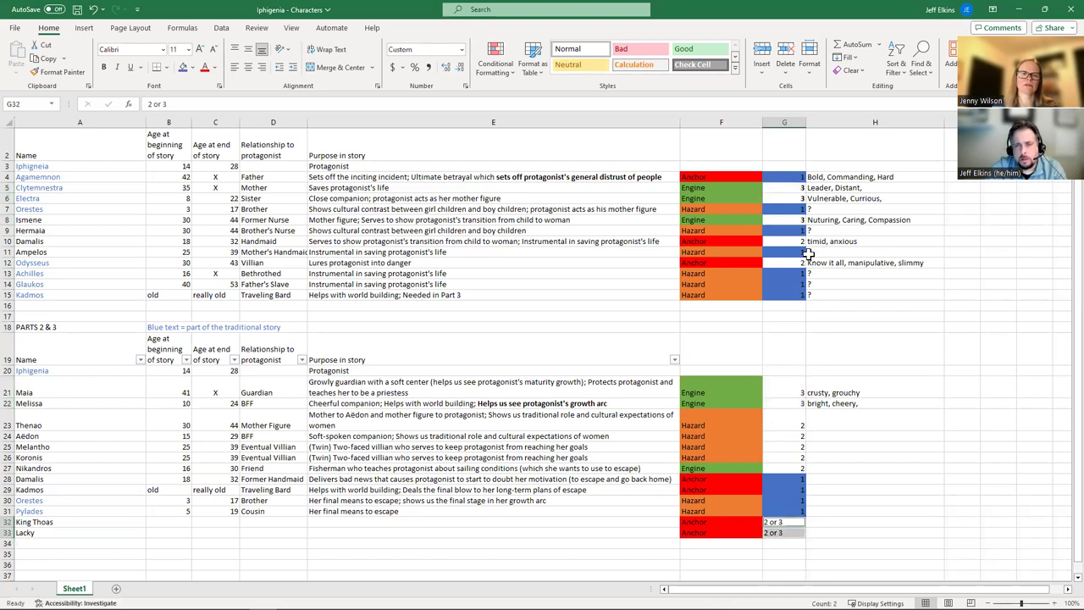
pyautogui.moveTo(785, 199); pyautogui.dragTo(788, 245)
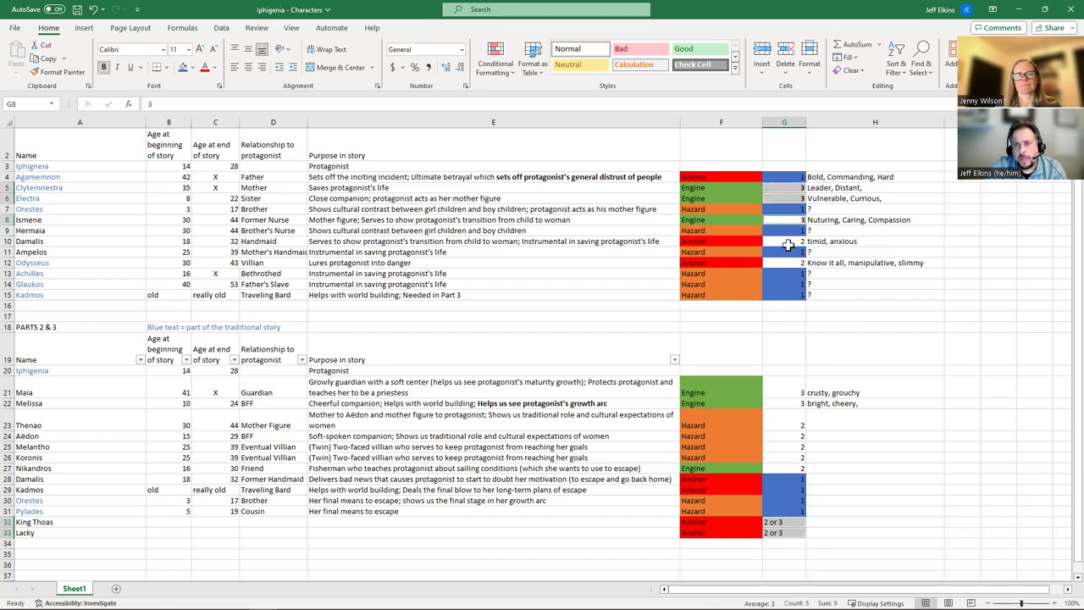
pyautogui.keyDown('ctrl'); pyautogui.click(792, 262); pyautogui.keyUp('ctrl')
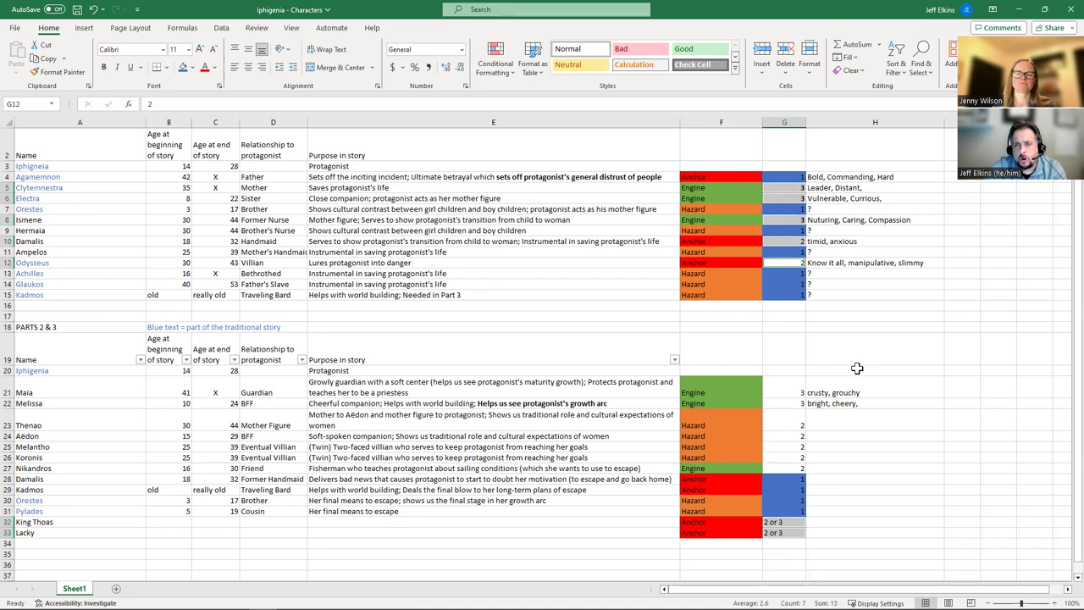